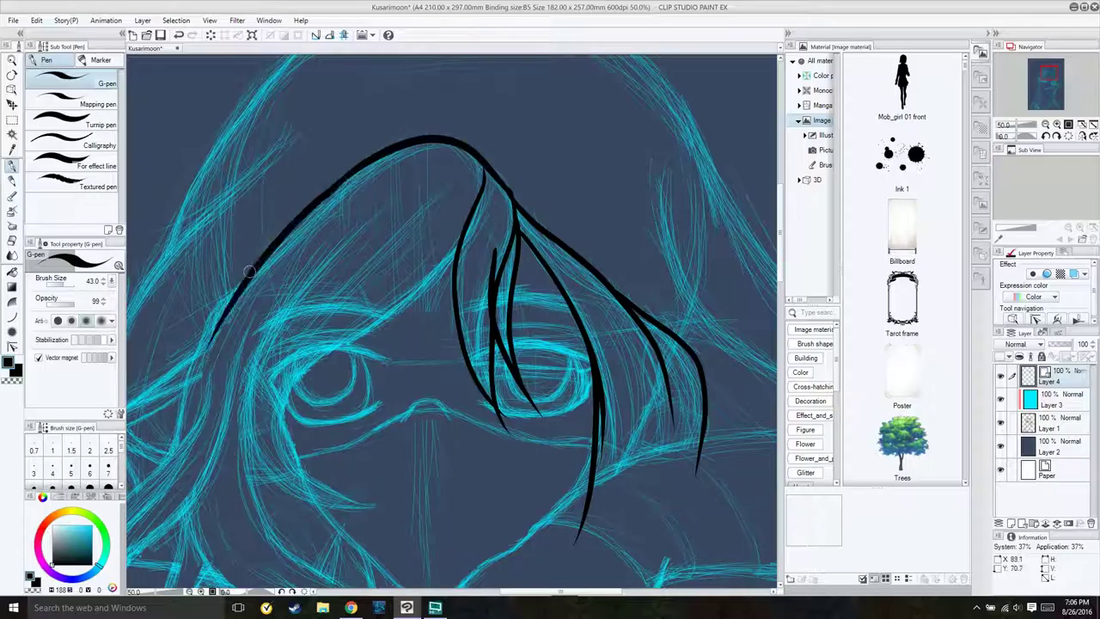
Step: Ink the fringe and side lock at the left of the face, plus the pointed jawline, with the G-pen
{"action": "left_click_drag", "start_coordinate": [455, 254], "coordinate": [271, 436]}
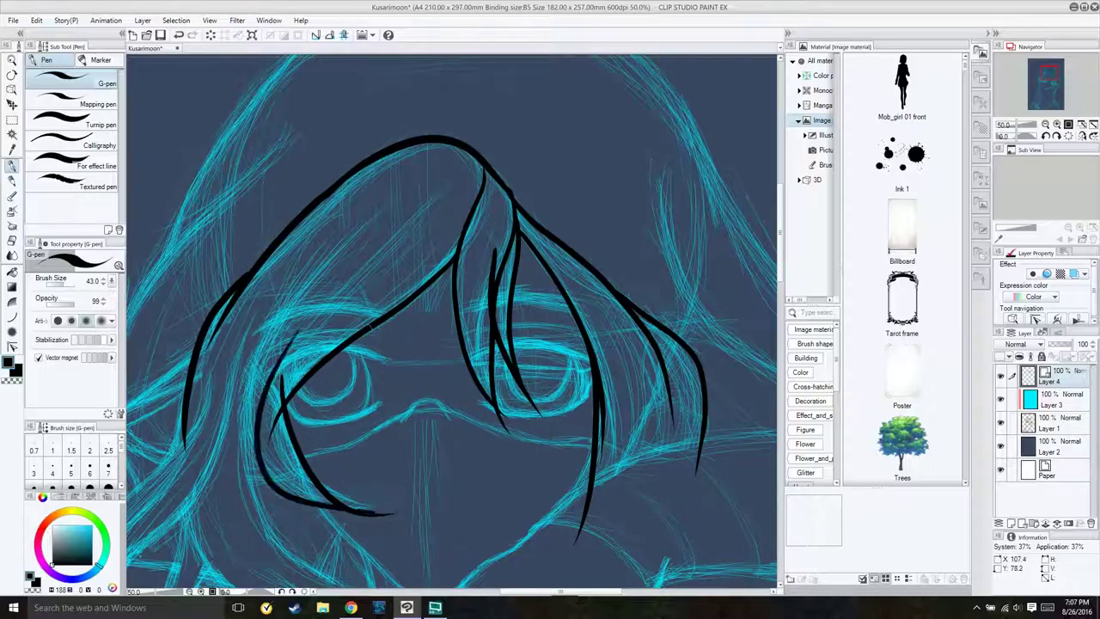
{"action": "left_click_drag", "start_coordinate": [251, 292], "coordinate": [391, 507]}
{"action": "scroll", "coordinate": [507, 471], "scroll_direction": "up", "scroll_amount": 1}
{"action": "left_click_drag", "start_coordinate": [493, 446], "coordinate": [309, 308]}
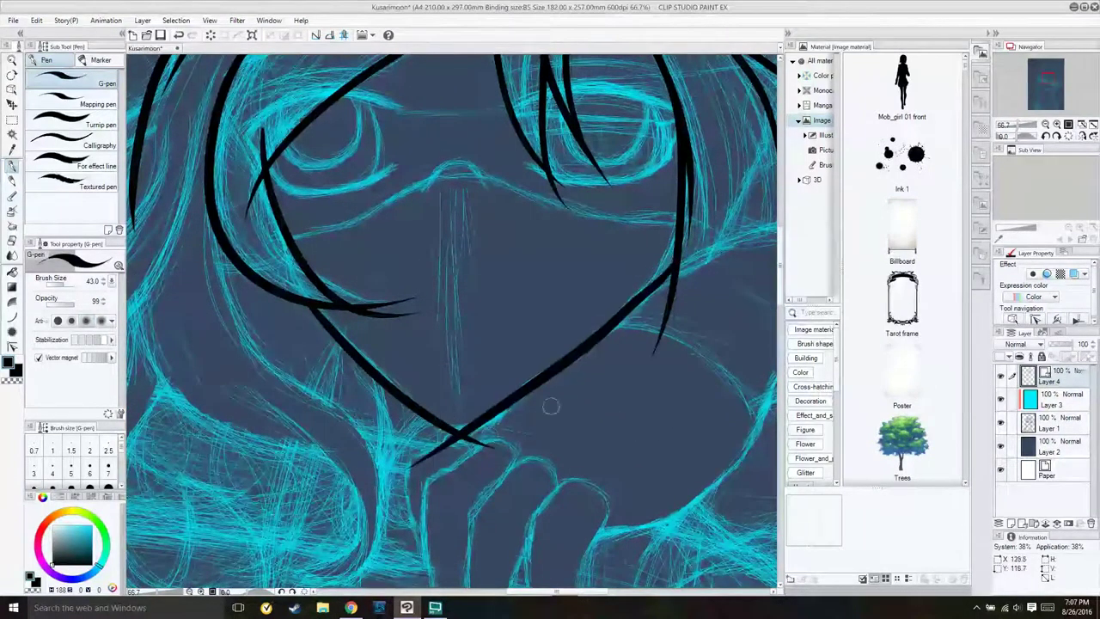
{"action": "left_click_drag", "start_coordinate": [455, 427], "coordinate": [718, 193]}
Step: Ink the mask's upper edge from the left cheek over the nose bridge to the right cheek
{"action": "left_click_drag", "start_coordinate": [290, 233], "coordinate": [550, 133]}
{"action": "key", "text": "ctrl+z"}
{"action": "left_click_drag", "start_coordinate": [290, 234], "coordinate": [434, 179]}
{"action": "mouse_move", "coordinate": [494, 201]}
{"action": "left_mouse_down"}
{"action": "mouse_move", "coordinate": [425, 193]}
{"action": "mouse_move", "coordinate": [659, 216]}
{"action": "left_mouse_up"}
{"action": "key", "text": "ctrl+z"}
{"action": "left_click_drag", "start_coordinate": [533, 191], "coordinate": [677, 232]}
Step: Ink the long flowing hair locks at the left of the face following the cyan sketch
{"action": "scroll", "coordinate": [677, 232], "scroll_direction": "down", "scroll_amount": 3}
{"action": "scroll", "coordinate": [243, 288], "scroll_direction": "up", "scroll_amount": 3}
{"action": "mouse_move", "coordinate": [426, 210]}
{"action": "left_mouse_down"}
{"action": "mouse_move", "coordinate": [310, 362]}
{"action": "mouse_move", "coordinate": [314, 558]}
{"action": "left_mouse_up"}
{"action": "left_click_drag", "start_coordinate": [481, 168], "coordinate": [331, 515]}
{"action": "left_click_drag", "start_coordinate": [481, 163], "coordinate": [331, 559]}
{"action": "left_click_drag", "start_coordinate": [429, 326], "coordinate": [621, 455]}
{"action": "mouse_move", "coordinate": [503, 262]}
{"action": "left_mouse_down"}
{"action": "mouse_move", "coordinate": [631, 507]}
{"action": "mouse_move", "coordinate": [550, 537]}
{"action": "left_mouse_up"}
{"action": "left_click_drag", "start_coordinate": [635, 456], "coordinate": [554, 540]}
{"action": "key", "text": "ctrl+z"}
{"action": "mouse_move", "coordinate": [421, 339]}
{"action": "left_mouse_down"}
{"action": "mouse_move", "coordinate": [397, 516]}
{"action": "mouse_move", "coordinate": [447, 583]}
{"action": "left_mouse_up"}
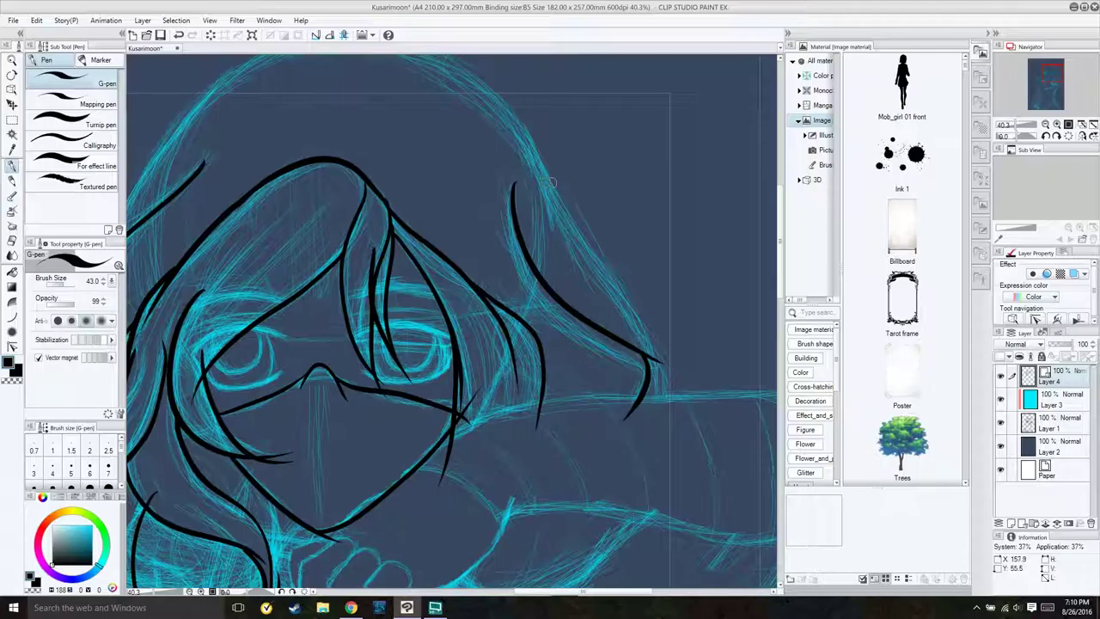
Step: Ink the hood's outer curve over the top of the head
{"action": "scroll", "coordinate": [392, 125], "scroll_direction": "down", "scroll_amount": 2}
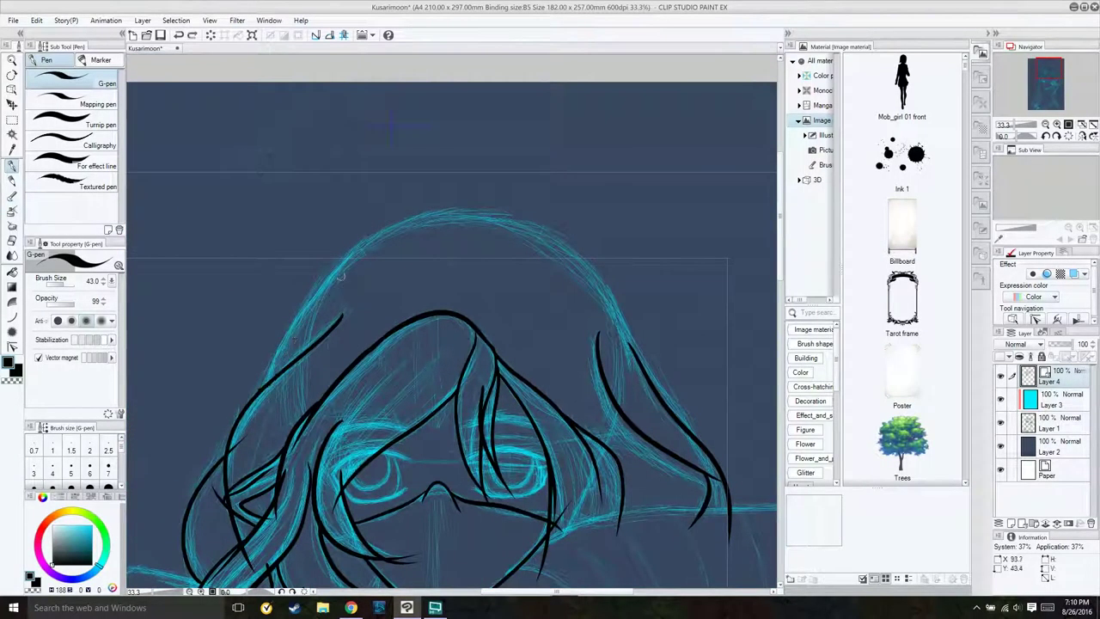
{"action": "left_click_drag", "start_coordinate": [263, 396], "coordinate": [634, 354]}
{"action": "key", "text": "ctrl+z"}
{"action": "key", "text": "ctrl+z"}
{"action": "left_click_drag", "start_coordinate": [601, 412], "coordinate": [638, 275]}
Step: Ink the left eye's lids and iris and the right eye's upper and lower lids
{"action": "scroll", "coordinate": [375, 364], "scroll_direction": "up", "scroll_amount": 4}
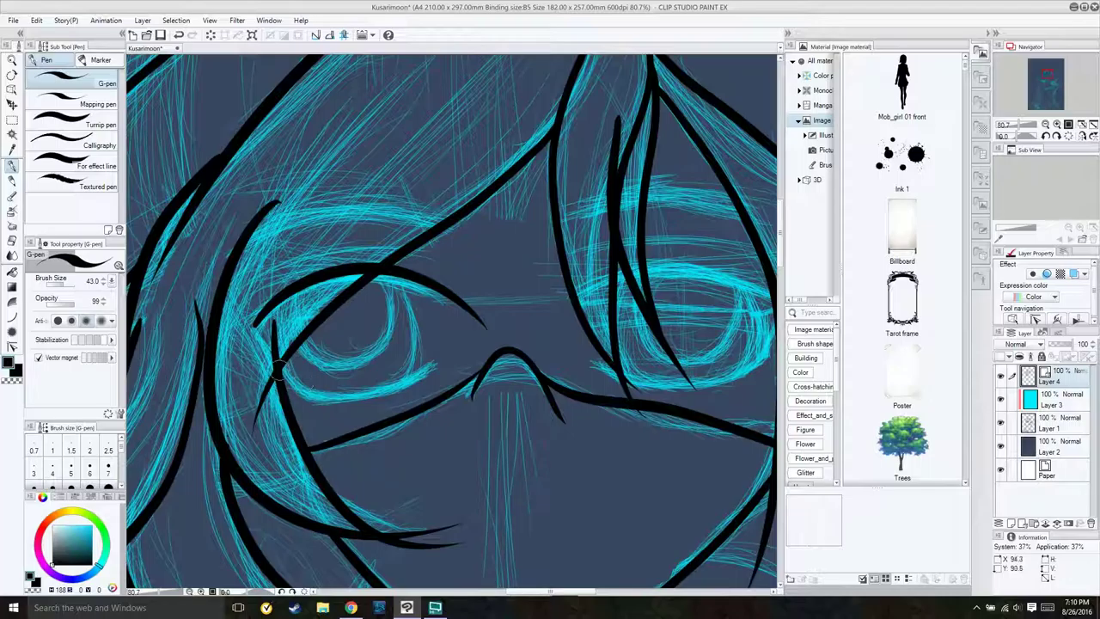
{"action": "scroll", "coordinate": [367, 345], "scroll_direction": "down", "scroll_amount": 1}
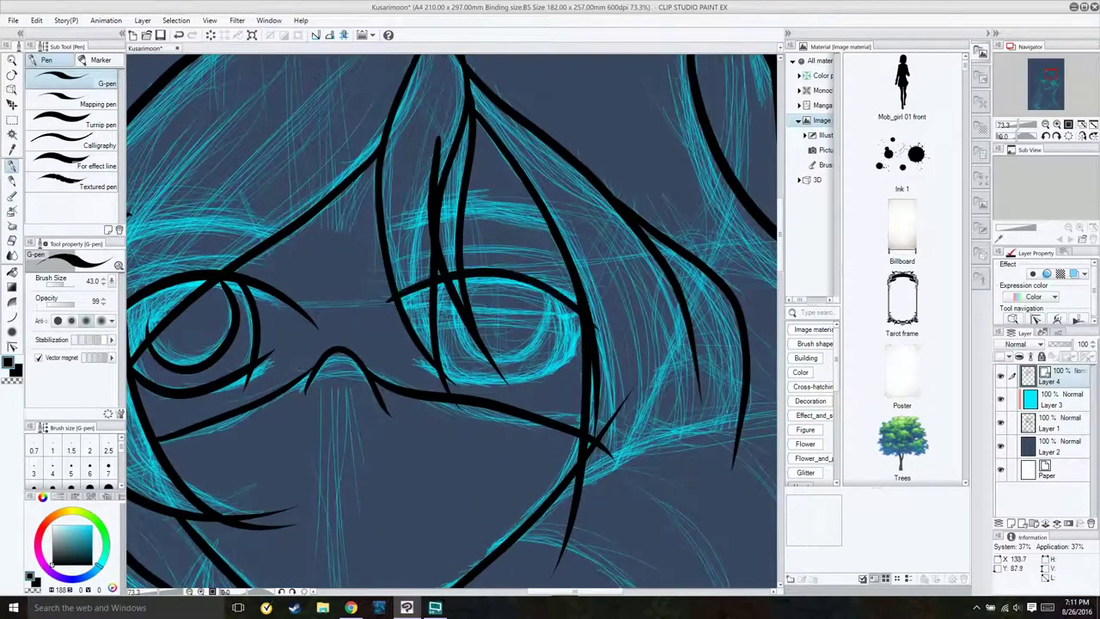
{"action": "key", "text": "ctrl+z"}
{"action": "left_click_drag", "start_coordinate": [382, 316], "coordinate": [634, 325]}
{"action": "left_click_drag", "start_coordinate": [406, 351], "coordinate": [577, 354]}
{"action": "left_click_drag", "start_coordinate": [569, 285], "coordinate": [567, 360]}
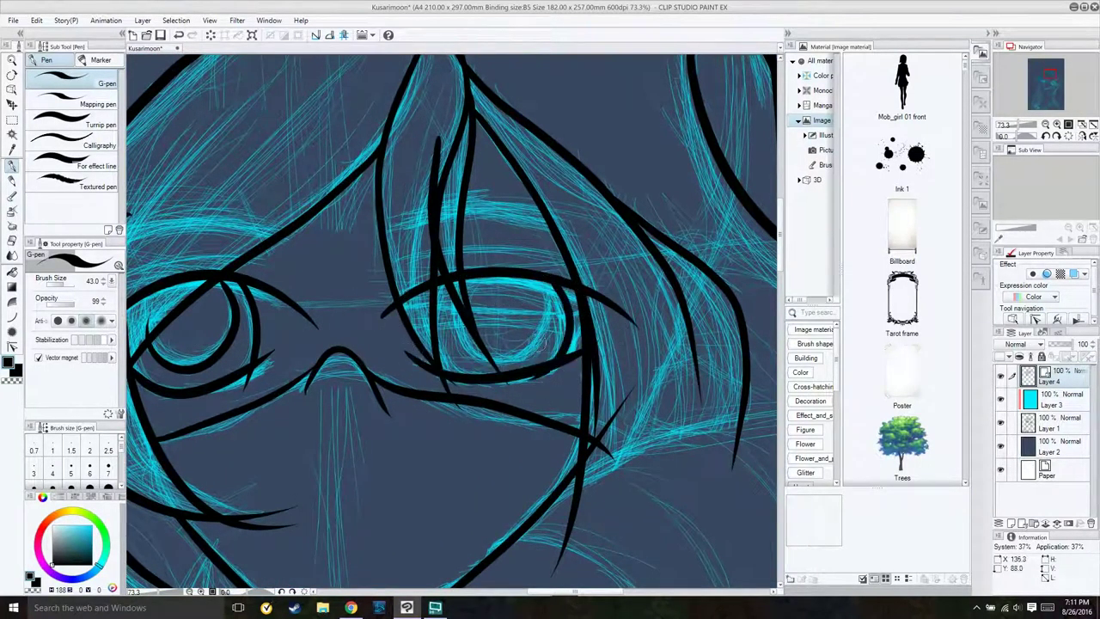
Step: Redo the right eye's iris strokes and ink the eyelid creases above both eyes
{"action": "key", "text": "ctrl+z"}
{"action": "mouse_move", "coordinate": [469, 282]}
{"action": "left_mouse_down"}
{"action": "mouse_move", "coordinate": [550, 311]}
{"action": "mouse_move", "coordinate": [481, 356]}
{"action": "left_mouse_up"}
{"action": "left_click_drag", "start_coordinate": [469, 308], "coordinate": [547, 361]}
{"action": "scroll", "coordinate": [752, 554], "scroll_direction": "down", "scroll_amount": 2}
{"action": "left_click_drag", "start_coordinate": [474, 301], "coordinate": [637, 301]}
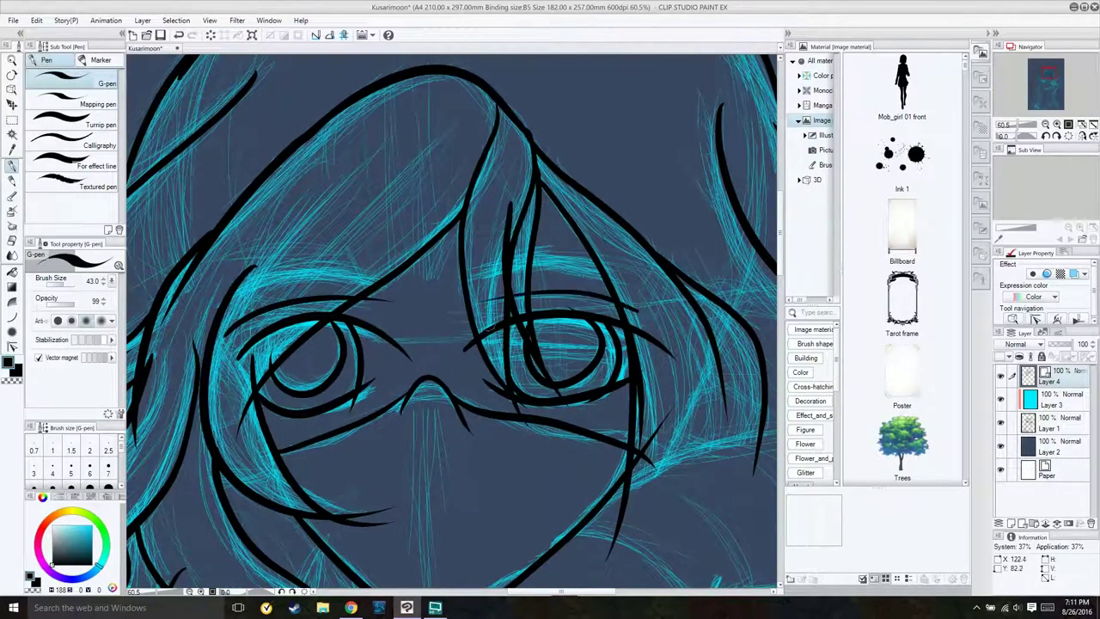
{"action": "left_click_drag", "start_coordinate": [216, 301], "coordinate": [402, 305]}
{"action": "left_click_drag", "start_coordinate": [532, 258], "coordinate": [674, 284]}
{"action": "key", "text": "ctrl+z"}
Step: Ink the knuckles and the long finger outlines of the fist under the chin
{"action": "scroll", "coordinate": [642, 280], "scroll_direction": "down", "scroll_amount": 2}
{"action": "scroll", "coordinate": [479, 295], "scroll_direction": "up", "scroll_amount": 2}
{"action": "scroll", "coordinate": [479, 294], "scroll_direction": "down", "scroll_amount": 2}
{"action": "scroll", "coordinate": [455, 225], "scroll_direction": "up", "scroll_amount": 2}
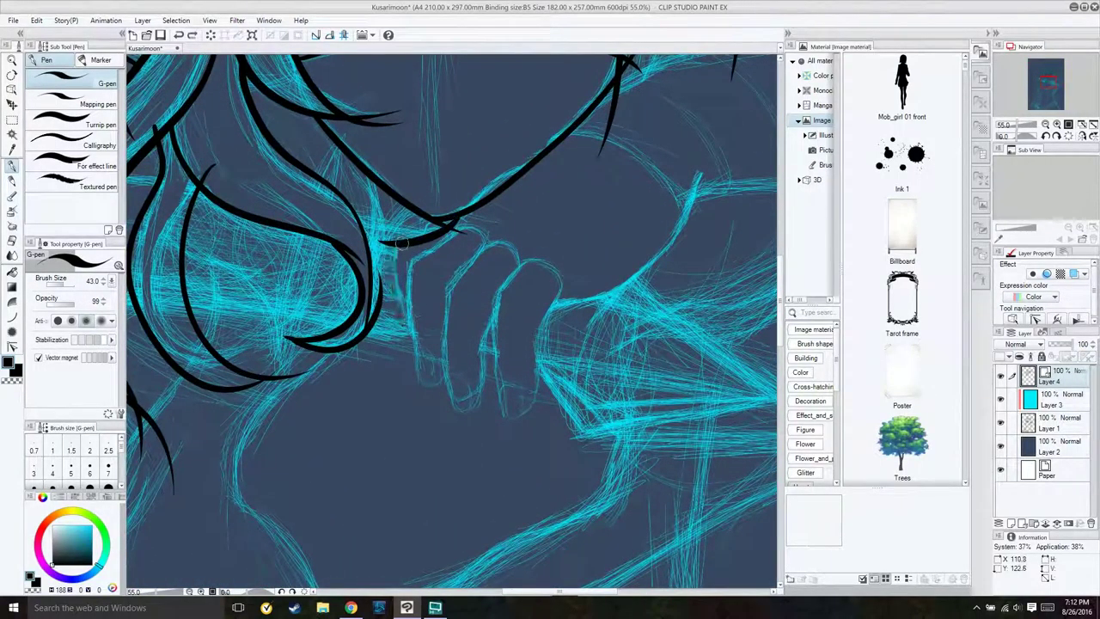
{"action": "left_click_drag", "start_coordinate": [416, 241], "coordinate": [387, 337]}
{"action": "left_click_drag", "start_coordinate": [445, 241], "coordinate": [416, 404]}
{"action": "mouse_move", "coordinate": [507, 247]}
{"action": "left_mouse_down"}
{"action": "mouse_move", "coordinate": [449, 287]}
{"action": "mouse_move", "coordinate": [447, 413]}
{"action": "left_mouse_up"}
{"action": "left_click_drag", "start_coordinate": [556, 273], "coordinate": [509, 382]}
{"action": "key", "text": "ctrl+z"}
{"action": "left_click_drag", "start_coordinate": [528, 257], "coordinate": [500, 419]}
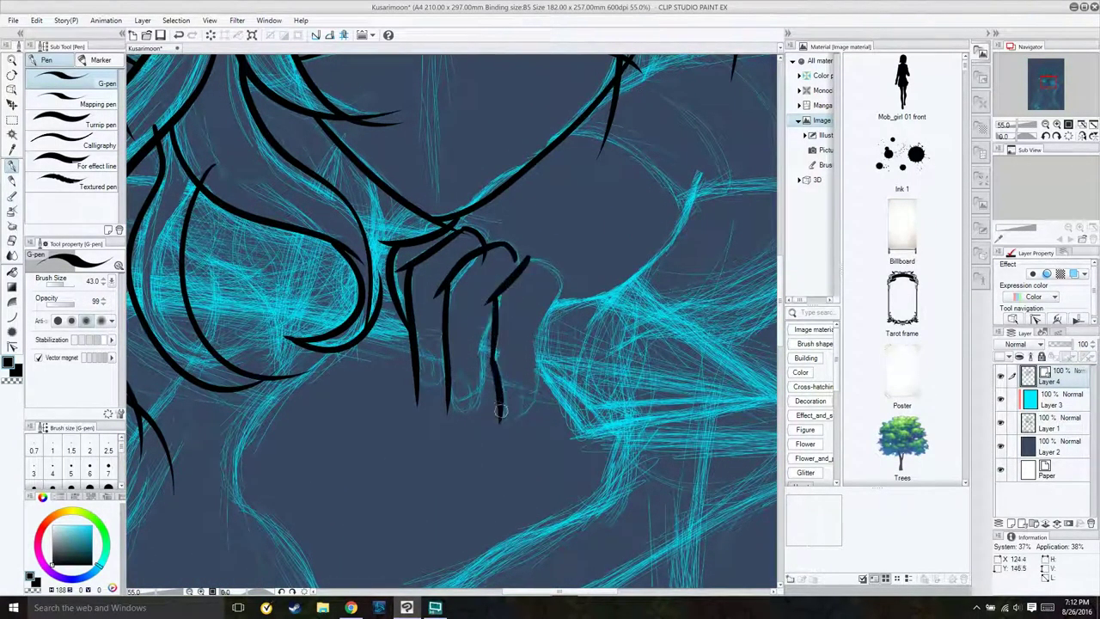
Step: Ink the outermost finger of the fist and close the rounded fingertips
{"action": "left_click_drag", "start_coordinate": [543, 330], "coordinate": [500, 419]}
{"action": "key", "text": "ctrl+z"}
{"action": "key", "text": "ctrl+z"}
{"action": "left_click_drag", "start_coordinate": [558, 287], "coordinate": [529, 346]}
{"action": "left_click_drag", "start_coordinate": [541, 339], "coordinate": [501, 419]}
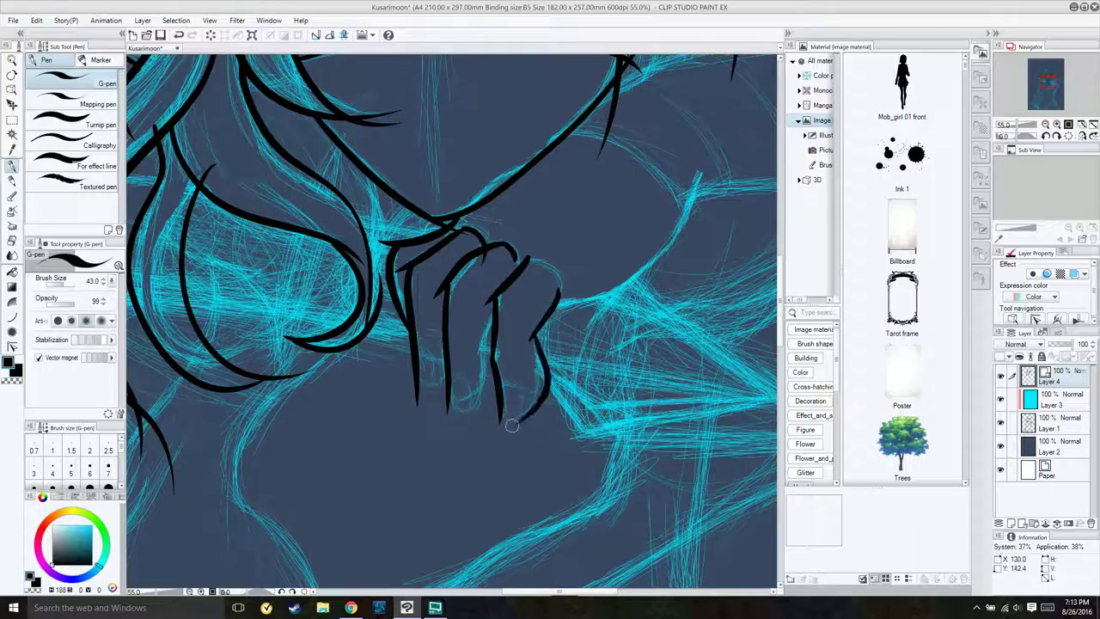
{"action": "left_click_drag", "start_coordinate": [491, 343], "coordinate": [450, 405]}
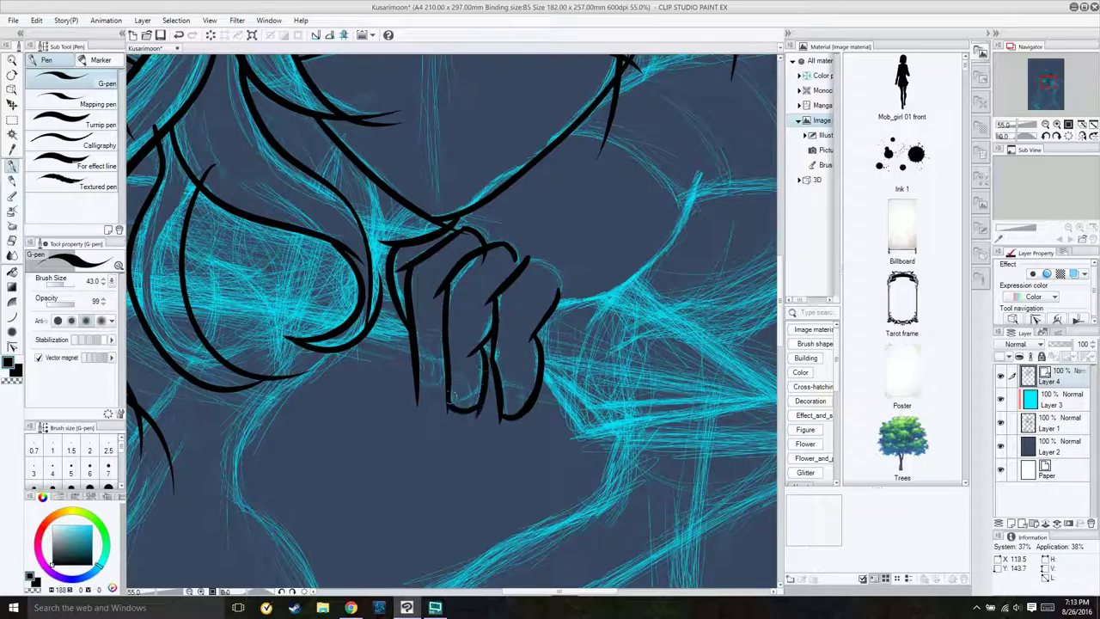
Step: Ink the rod with its rounded end passing behind the hair toward the fist
{"action": "scroll", "coordinate": [451, 326], "scroll_direction": "down", "scroll_amount": 4}
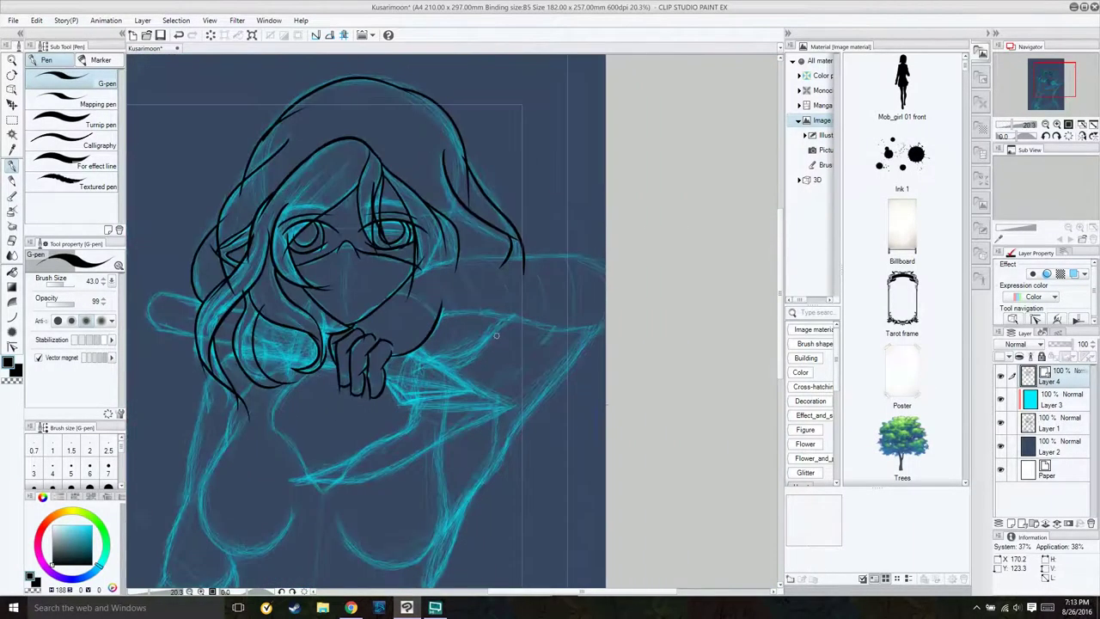
{"action": "left_click", "coordinate": [999, 423]}
{"action": "left_click", "coordinate": [999, 423]}
{"action": "scroll", "coordinate": [175, 270], "scroll_direction": "up", "scroll_amount": 3}
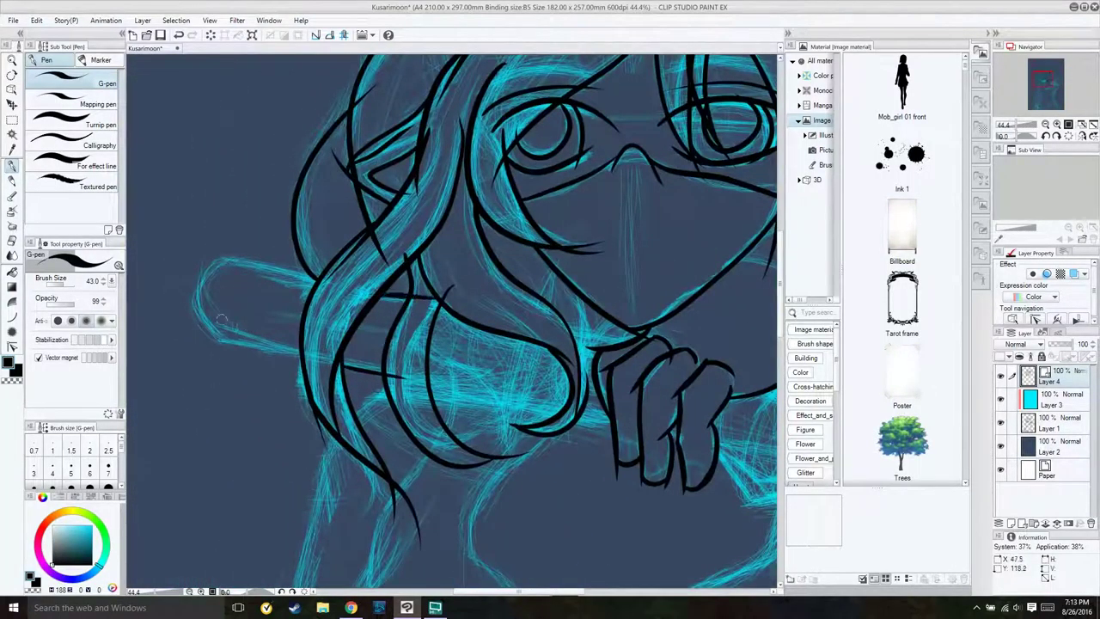
{"action": "left_click_drag", "start_coordinate": [234, 256], "coordinate": [222, 343]}
{"action": "left_click_drag", "start_coordinate": [428, 378], "coordinate": [586, 419]}
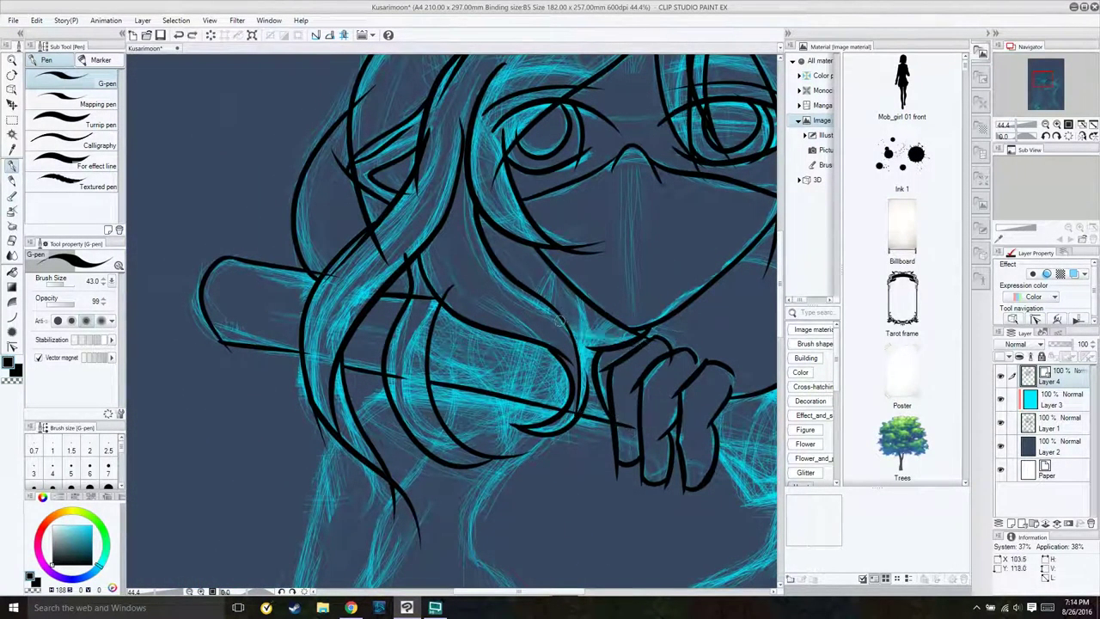
{"action": "left_click_drag", "start_coordinate": [572, 319], "coordinate": [249, 274]}
Step: Ink the angular cloth folds at the right of the fist
{"action": "scroll", "coordinate": [343, 292], "scroll_direction": "up", "scroll_amount": 1}
{"action": "left_click_drag", "start_coordinate": [343, 315], "coordinate": [439, 342]}
{"action": "left_click_drag", "start_coordinate": [478, 244], "coordinate": [608, 374]}
{"action": "mouse_move", "coordinate": [389, 335]}
{"action": "left_mouse_down"}
{"action": "mouse_move", "coordinate": [432, 383]}
{"action": "mouse_move", "coordinate": [684, 340]}
{"action": "left_mouse_up"}
{"action": "left_click_drag", "start_coordinate": [556, 310], "coordinate": [728, 407]}
{"action": "left_click_drag", "start_coordinate": [449, 414], "coordinate": [421, 477]}
Step: Ink the lower cloth flap that tapers to a point on the chest, including its long inner fold
{"action": "scroll", "coordinate": [430, 481], "scroll_direction": "down", "scroll_amount": 2}
{"action": "mouse_move", "coordinate": [662, 440]}
{"action": "left_mouse_down"}
{"action": "mouse_move", "coordinate": [720, 333]}
{"action": "mouse_move", "coordinate": [541, 378]}
{"action": "mouse_move", "coordinate": [491, 405]}
{"action": "left_mouse_up"}
{"action": "left_click_drag", "start_coordinate": [603, 378], "coordinate": [409, 481]}
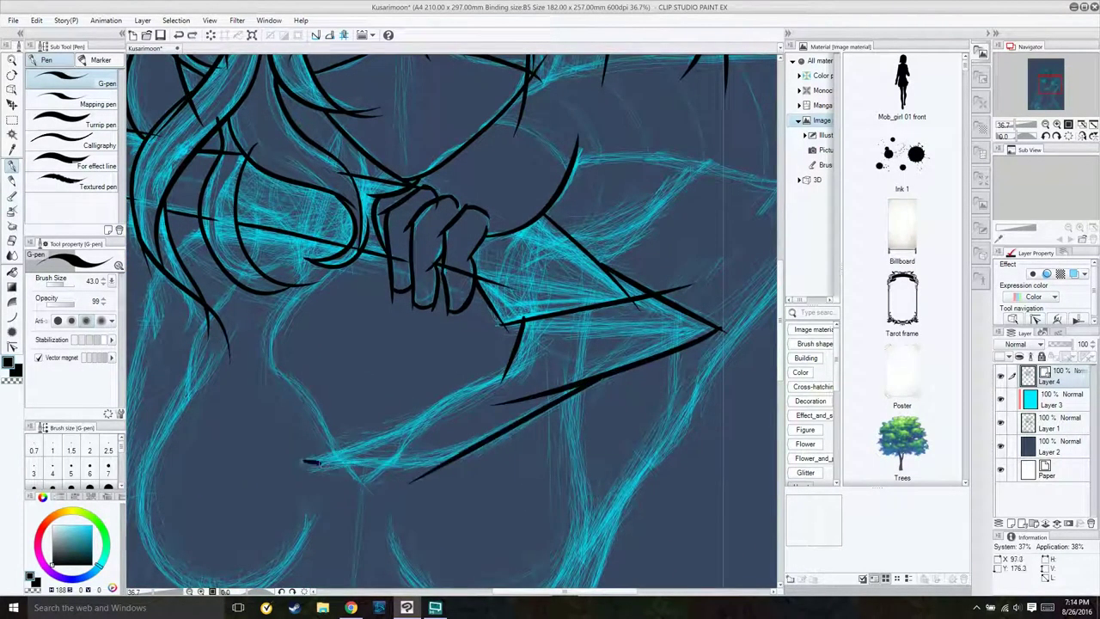
{"action": "left_click_drag", "start_coordinate": [488, 464], "coordinate": [301, 459]}
{"action": "left_click_drag", "start_coordinate": [301, 460], "coordinate": [516, 327]}
{"action": "key", "text": "ctrl+z"}
{"action": "left_click_drag", "start_coordinate": [424, 421], "coordinate": [304, 461]}
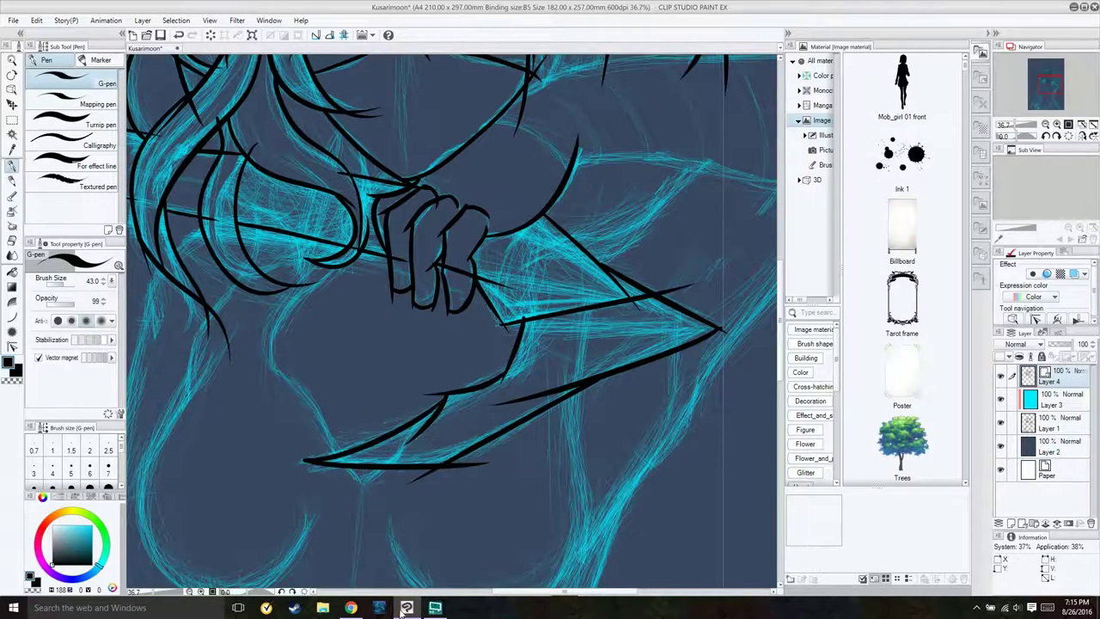
{"action": "scroll", "coordinate": [387, 430], "scroll_direction": "up", "scroll_amount": 1}
{"action": "left_click_drag", "start_coordinate": [635, 374], "coordinate": [380, 387]}
Step: Ink the raised right-hand arm's upper and lower edges and the line running down to the torso
{"action": "scroll", "coordinate": [383, 387], "scroll_direction": "down", "scroll_amount": 4}
{"action": "scroll", "coordinate": [369, 313], "scroll_direction": "up", "scroll_amount": 4}
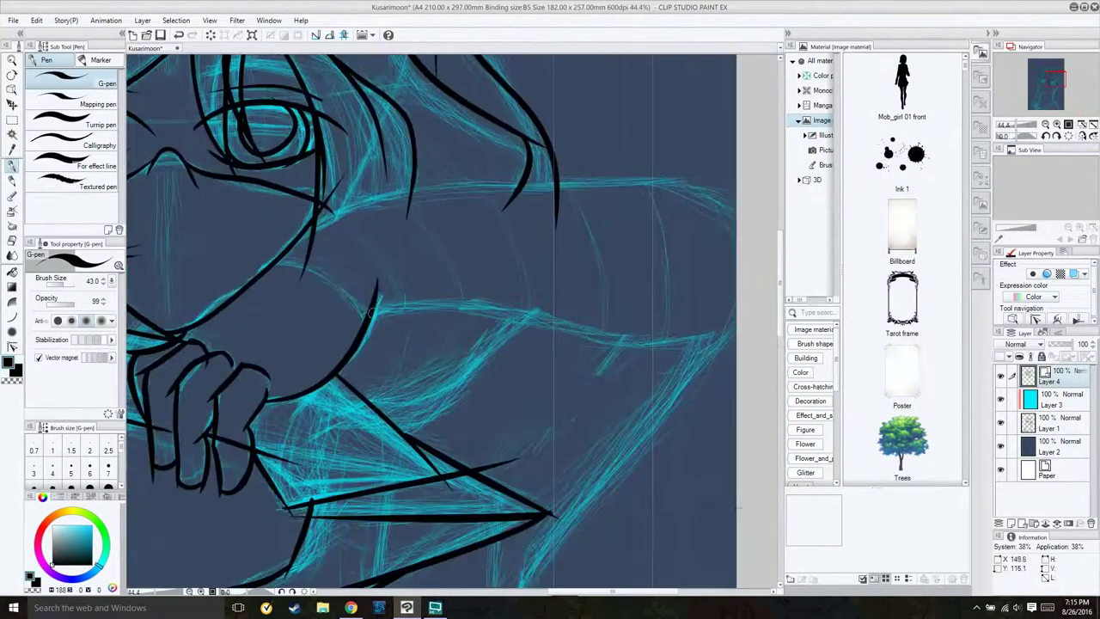
{"action": "left_click_drag", "start_coordinate": [371, 316], "coordinate": [722, 324]}
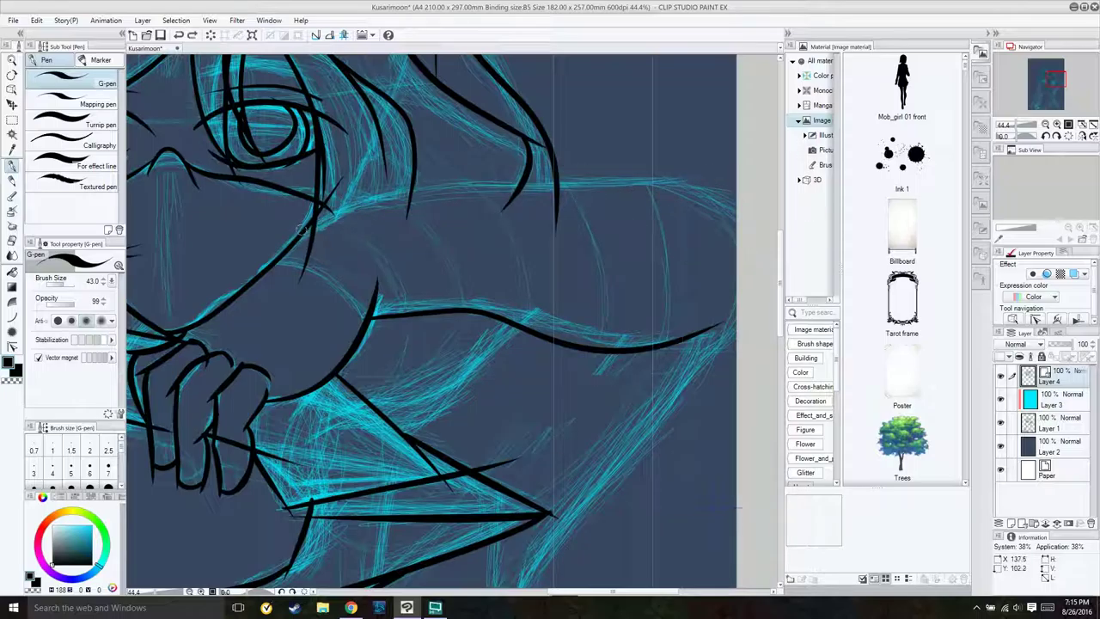
{"action": "left_click_drag", "start_coordinate": [316, 221], "coordinate": [734, 182]}
{"action": "left_click_drag", "start_coordinate": [507, 322], "coordinate": [412, 438]}
{"action": "left_click_drag", "start_coordinate": [780, 257], "coordinate": [780, 300]}
{"action": "left_click_drag", "start_coordinate": [701, 199], "coordinate": [388, 581]}
Step: Ink the chest's right curve and the right side of the torso down to the waist and hip
{"action": "scroll", "coordinate": [429, 322], "scroll_direction": "down", "scroll_amount": 3}
{"action": "scroll", "coordinate": [429, 322], "scroll_direction": "up", "scroll_amount": 3}
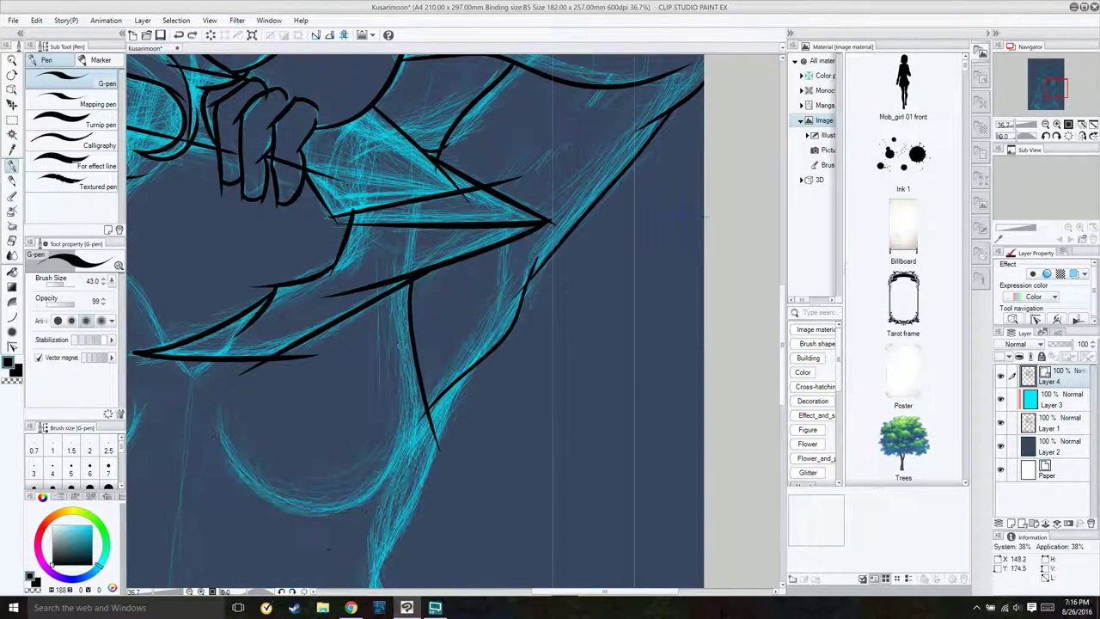
{"action": "left_click_drag", "start_coordinate": [214, 426], "coordinate": [404, 451]}
{"action": "scroll", "coordinate": [430, 322], "scroll_direction": "down", "scroll_amount": 1}
{"action": "scroll", "coordinate": [430, 322], "scroll_direction": "up", "scroll_amount": 1}
{"action": "left_click_drag", "start_coordinate": [507, 231], "coordinate": [403, 433]}
{"action": "mouse_move", "coordinate": [508, 484]}
{"action": "left_mouse_down"}
{"action": "mouse_move", "coordinate": [383, 234]}
{"action": "mouse_move", "coordinate": [365, 305]}
{"action": "mouse_move", "coordinate": [391, 387]}
{"action": "left_mouse_up"}
{"action": "left_click_drag", "start_coordinate": [410, 351], "coordinate": [456, 511]}
{"action": "left_click_drag", "start_coordinate": [419, 382], "coordinate": [514, 512]}
Step: Ink the diagonal sash bands running across the hips
{"action": "scroll", "coordinate": [429, 386], "scroll_direction": "down", "scroll_amount": 1}
{"action": "mouse_move", "coordinate": [343, 387]}
{"action": "left_mouse_down"}
{"action": "mouse_move", "coordinate": [468, 318]}
{"action": "mouse_move", "coordinate": [457, 415]}
{"action": "left_mouse_up"}
{"action": "left_click_drag", "start_coordinate": [530, 272], "coordinate": [249, 397]}
{"action": "left_click_drag", "start_coordinate": [489, 198], "coordinate": [207, 334]}
{"action": "key", "text": "ctrl+z"}
{"action": "left_click_drag", "start_coordinate": [445, 201], "coordinate": [159, 348]}
{"action": "left_click_drag", "start_coordinate": [464, 253], "coordinate": [256, 347]}
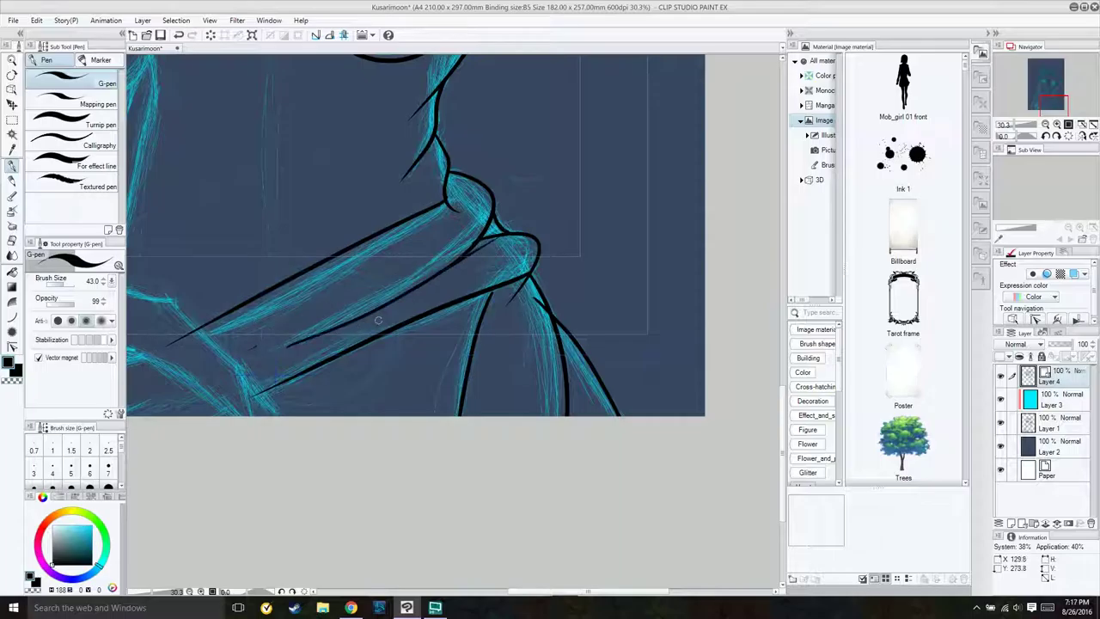
Step: Ink the short band and the curved hanging folds at the lower edge of the page, left of the sash
{"action": "scroll", "coordinate": [378, 318], "scroll_direction": "up", "scroll_amount": 2}
{"action": "left_click_drag", "start_coordinate": [378, 258], "coordinate": [451, 198]}
{"action": "left_click_drag", "start_coordinate": [331, 276], "coordinate": [421, 254]}
{"action": "left_click_drag", "start_coordinate": [358, 249], "coordinate": [383, 358]}
{"action": "left_click_drag", "start_coordinate": [318, 279], "coordinate": [289, 357]}
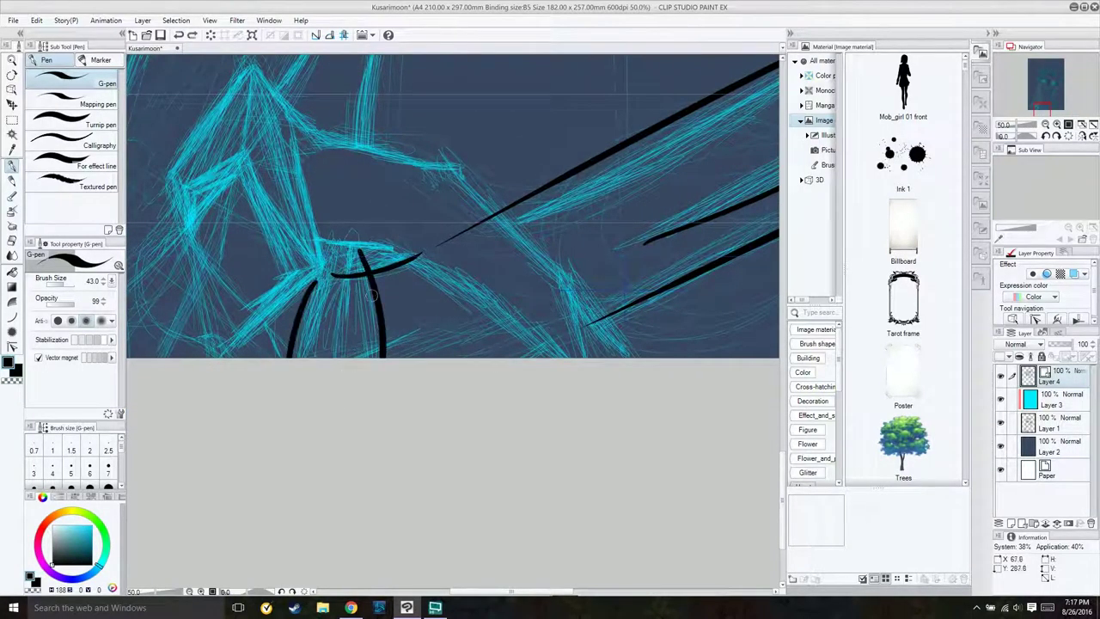
{"action": "mouse_move", "coordinate": [297, 307]}
{"action": "left_mouse_down"}
{"action": "mouse_move", "coordinate": [344, 266]}
{"action": "mouse_move", "coordinate": [393, 318]}
{"action": "left_mouse_up"}
Step: Ink the pointed diamond-like shape left of the sash and the angled edges extending from its peak
{"action": "left_click_drag", "start_coordinate": [238, 222], "coordinate": [356, 82]}
{"action": "key", "text": "ctrl+z"}
{"action": "mouse_move", "coordinate": [356, 82]}
{"action": "left_mouse_down"}
{"action": "mouse_move", "coordinate": [404, 283]}
{"action": "mouse_move", "coordinate": [429, 318]}
{"action": "left_mouse_up"}
{"action": "left_click_drag", "start_coordinate": [262, 191], "coordinate": [307, 373]}
{"action": "left_click_drag", "start_coordinate": [364, 95], "coordinate": [593, 182]}
{"action": "left_click_drag", "start_coordinate": [554, 180], "coordinate": [732, 372]}
{"action": "left_click_drag", "start_coordinate": [505, 290], "coordinate": [646, 372]}
Step: Ink the rounded loop beside the pointed shape and the vertical edge left of it
{"action": "key", "text": "ctrl+minus"}
{"action": "scroll", "coordinate": [453, 191], "scroll_direction": "up", "scroll_amount": 2}
{"action": "left_click_drag", "start_coordinate": [249, 163], "coordinate": [249, 317]}
{"action": "left_click_drag", "start_coordinate": [325, 219], "coordinate": [397, 243]}
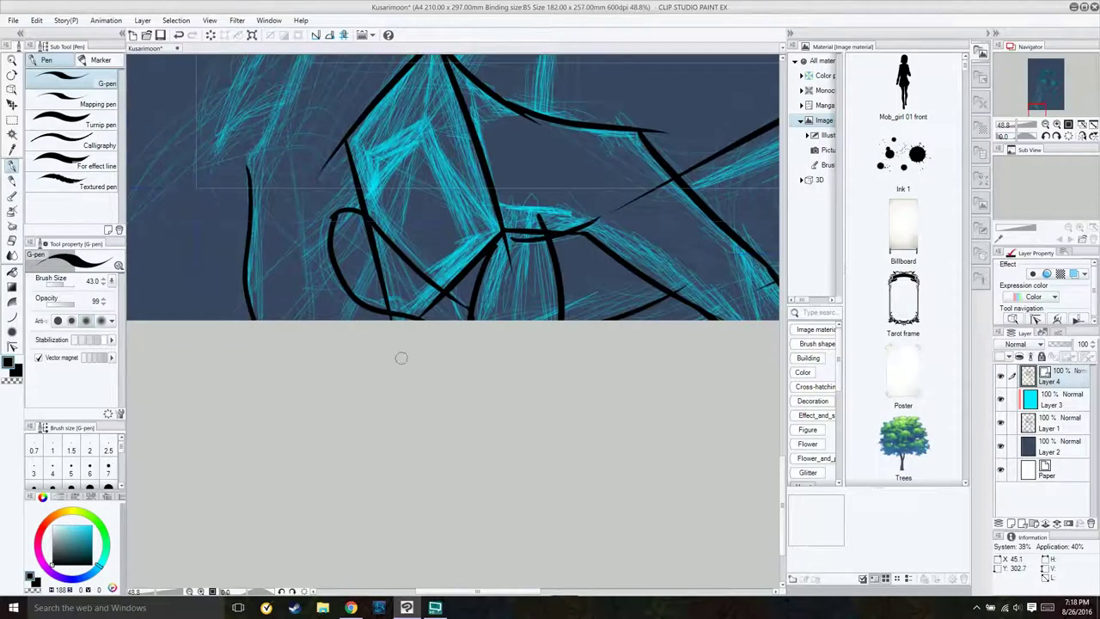
{"action": "left_click_drag", "start_coordinate": [401, 357], "coordinate": [401, 529]}
Step: Ink the left arm's contours and the left curve of the chest
{"action": "scroll", "coordinate": [400, 529], "scroll_direction": "down", "scroll_amount": 2}
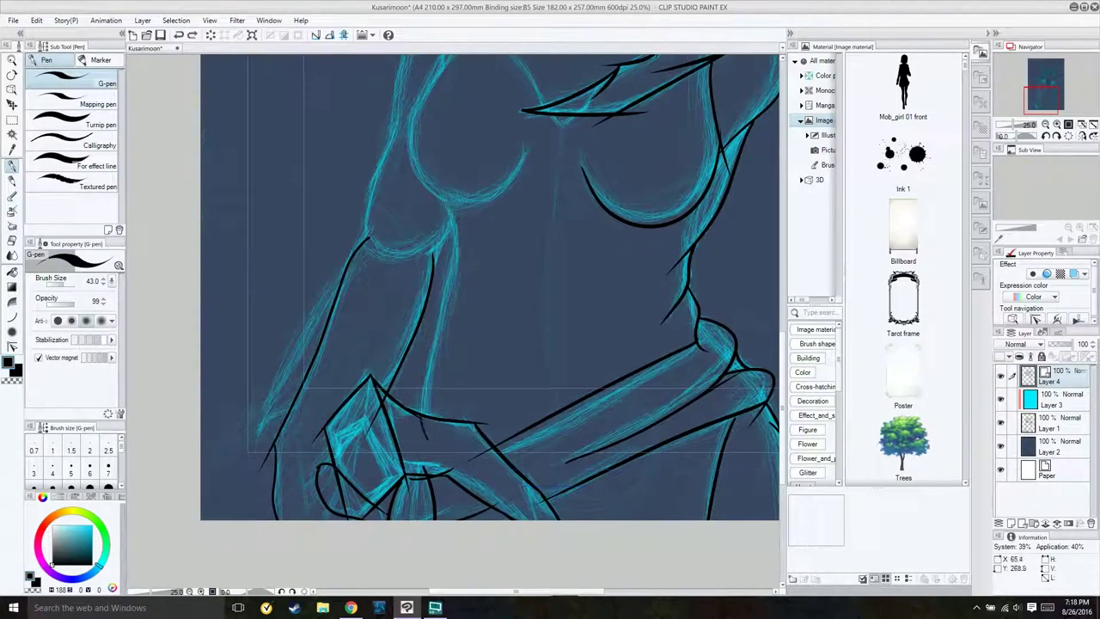
{"action": "scroll", "coordinate": [427, 441], "scroll_direction": "up", "scroll_amount": 3}
{"action": "left_click_drag", "start_coordinate": [527, 336], "coordinate": [527, 507]}
{"action": "left_click_drag", "start_coordinate": [473, 148], "coordinate": [418, 455]}
{"action": "left_click_drag", "start_coordinate": [545, 103], "coordinate": [478, 144]}
{"action": "left_click_drag", "start_coordinate": [522, 198], "coordinate": [514, 528]}
{"action": "key", "text": "ctrl+z"}
{"action": "left_click_drag", "start_coordinate": [521, 221], "coordinate": [509, 502]}
{"action": "left_click_drag", "start_coordinate": [448, 405], "coordinate": [591, 459]}
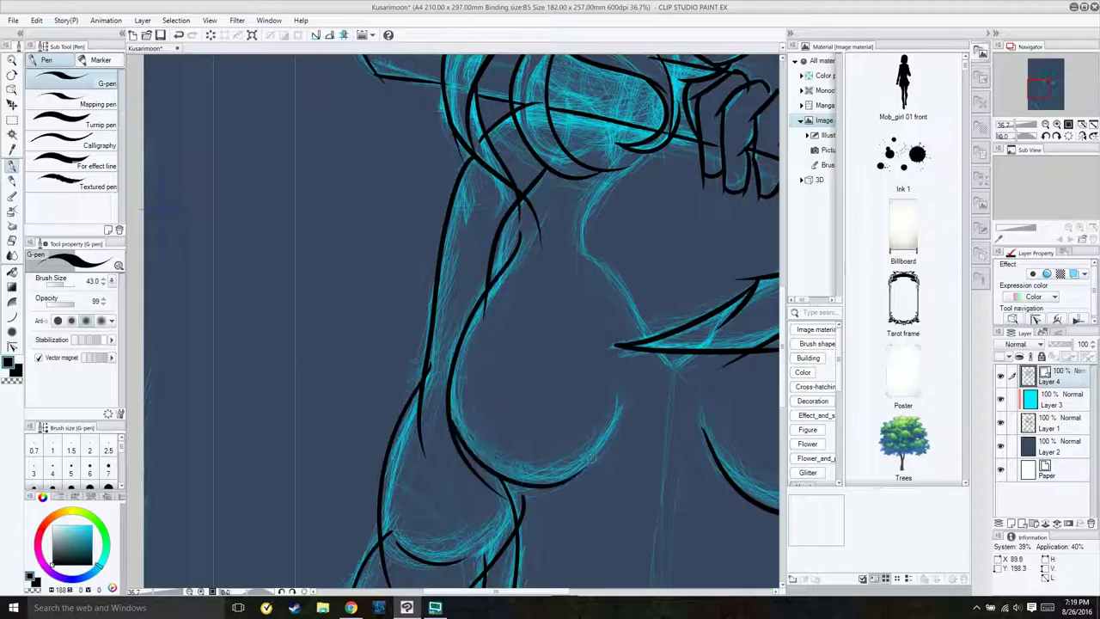
Step: Complete the chest contours and ink the neckline below the fist
{"action": "scroll", "coordinate": [519, 423], "scroll_direction": "up", "scroll_amount": 1}
{"action": "left_click_drag", "start_coordinate": [520, 423], "coordinate": [658, 445]}
{"action": "scroll", "coordinate": [660, 298], "scroll_direction": "down", "scroll_amount": 1}
{"action": "scroll", "coordinate": [657, 445], "scroll_direction": "up", "scroll_amount": 1}
{"action": "scroll", "coordinate": [657, 445], "scroll_direction": "down", "scroll_amount": 1}
{"action": "scroll", "coordinate": [447, 343], "scroll_direction": "up", "scroll_amount": 2}
{"action": "mouse_move", "coordinate": [284, 282]}
{"action": "left_mouse_down"}
{"action": "mouse_move", "coordinate": [385, 255]}
{"action": "mouse_move", "coordinate": [447, 284]}
{"action": "left_mouse_up"}
{"action": "key", "text": "ctrl+z"}
{"action": "left_click_drag", "start_coordinate": [614, 242], "coordinate": [654, 228]}
{"action": "scroll", "coordinate": [446, 344], "scroll_direction": "down", "scroll_amount": 2}
{"action": "left_click_drag", "start_coordinate": [447, 515], "coordinate": [447, 129]}
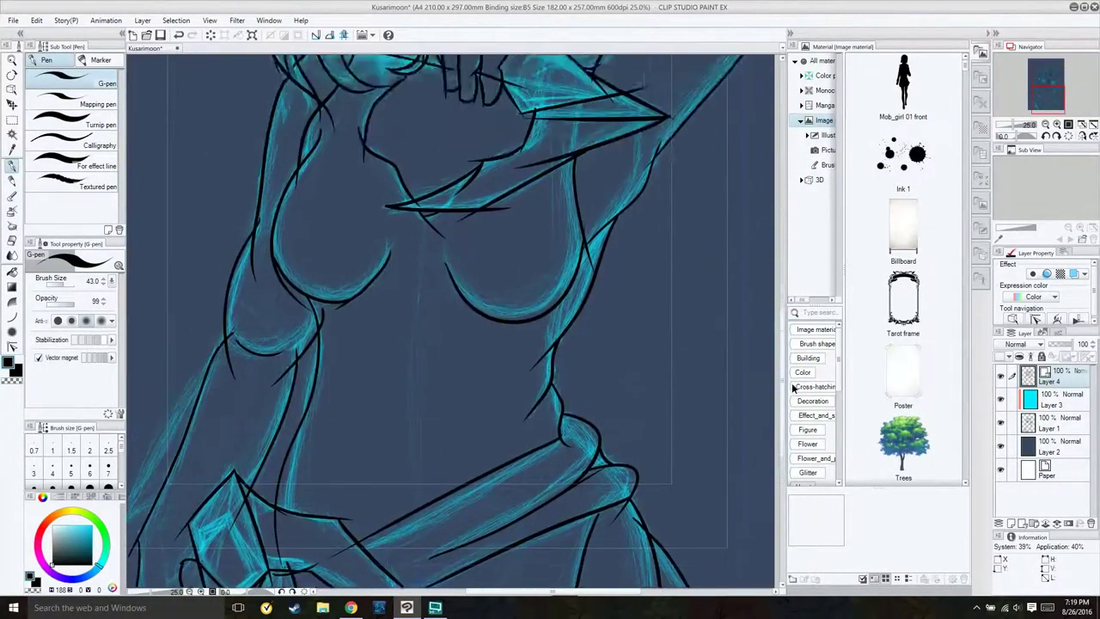
Step: Trim the overshooting line ends around the left arm, hips and sash with the Vector eraser
{"action": "scroll", "coordinate": [447, 343], "scroll_direction": "down", "scroll_amount": 1}
{"action": "scroll", "coordinate": [447, 386], "scroll_direction": "up", "scroll_amount": 3}
{"action": "key", "text": "e"}
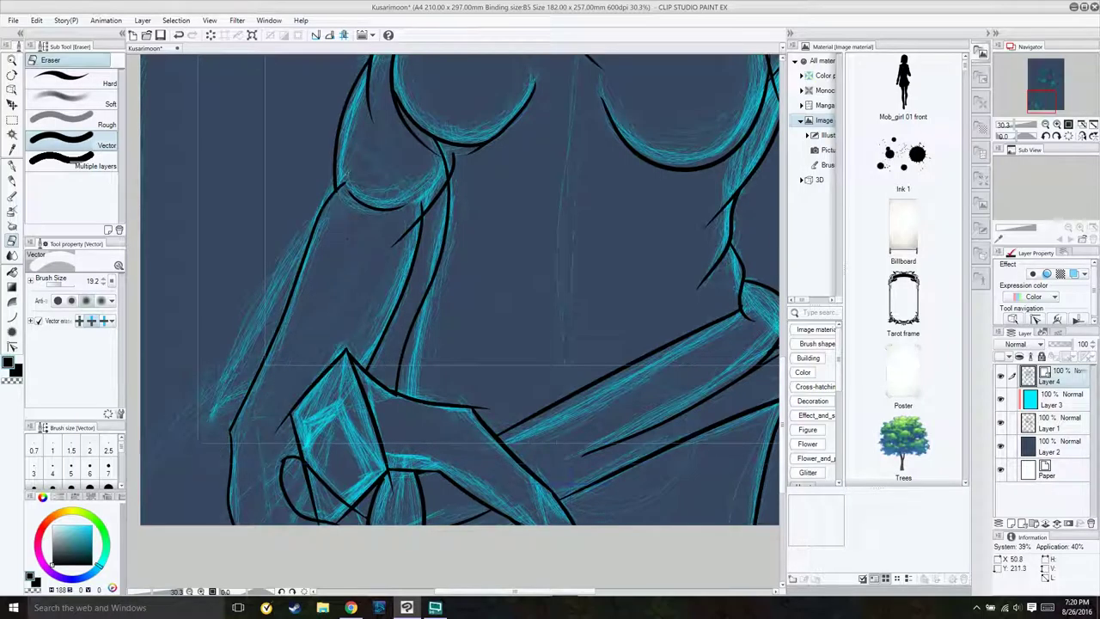
{"action": "scroll", "coordinate": [460, 309], "scroll_direction": "up", "scroll_amount": 1}
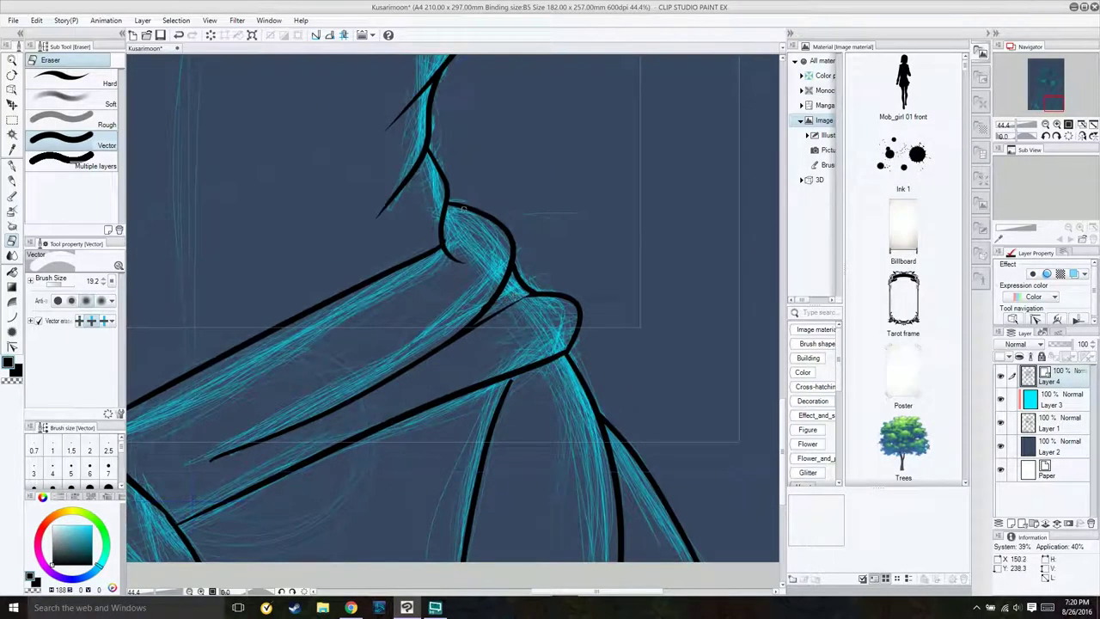
{"action": "scroll", "coordinate": [447, 309], "scroll_direction": "down", "scroll_amount": 2}
{"action": "scroll", "coordinate": [399, 283], "scroll_direction": "up", "scroll_amount": 1}
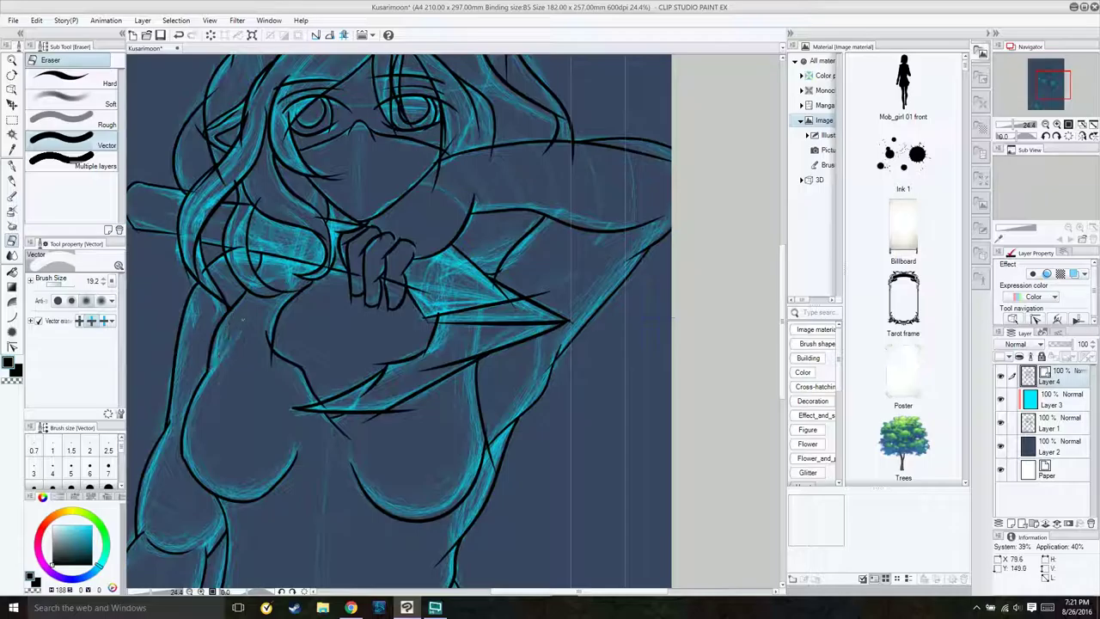
Step: Trim the crossing line ends around the hair locks, fist, lower cloth flap and right torso side
{"action": "scroll", "coordinate": [209, 284], "scroll_direction": "up", "scroll_amount": 2}
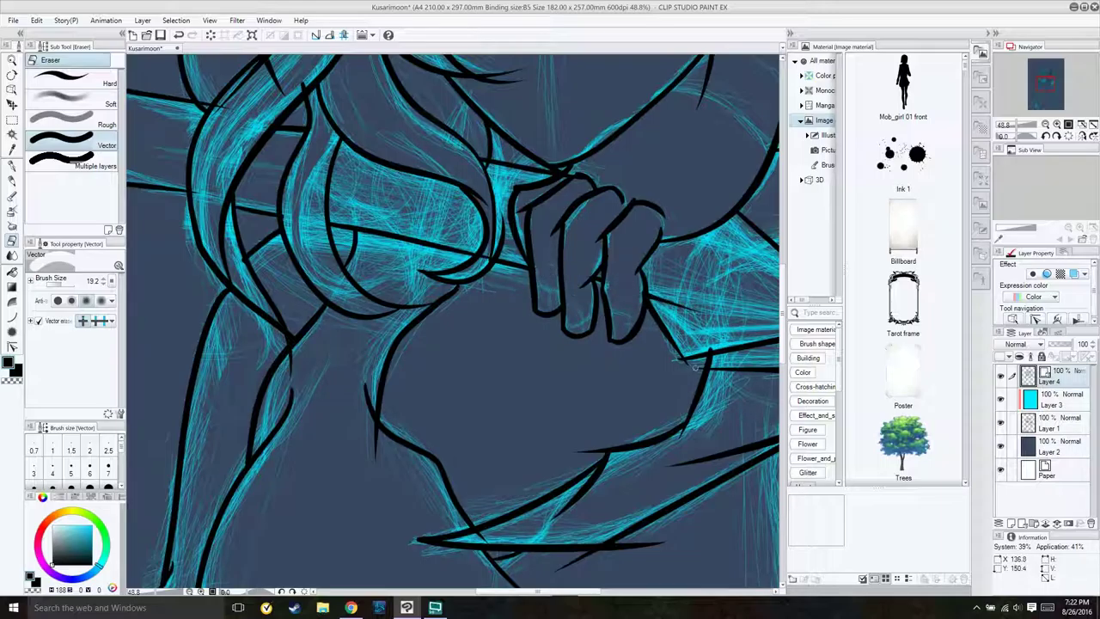
{"action": "scroll", "coordinate": [685, 366], "scroll_direction": "down", "scroll_amount": 3}
{"action": "scroll", "coordinate": [666, 550], "scroll_direction": "up", "scroll_amount": 3}
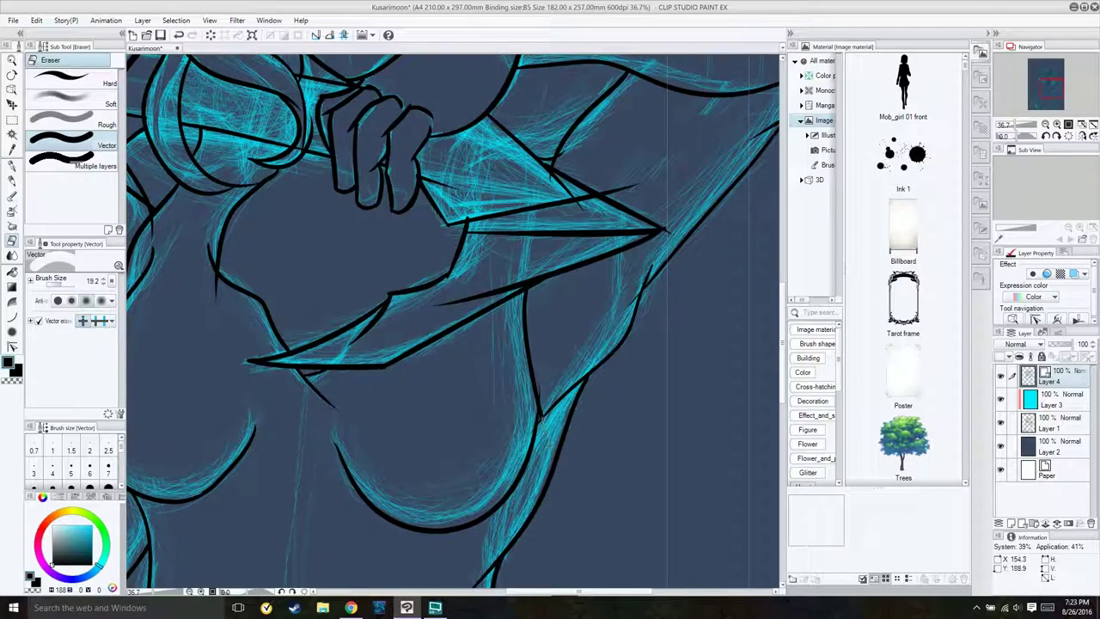
{"action": "scroll", "coordinate": [516, 412], "scroll_direction": "up", "scroll_amount": 6}
{"action": "scroll", "coordinate": [453, 323], "scroll_direction": "down", "scroll_amount": 2}
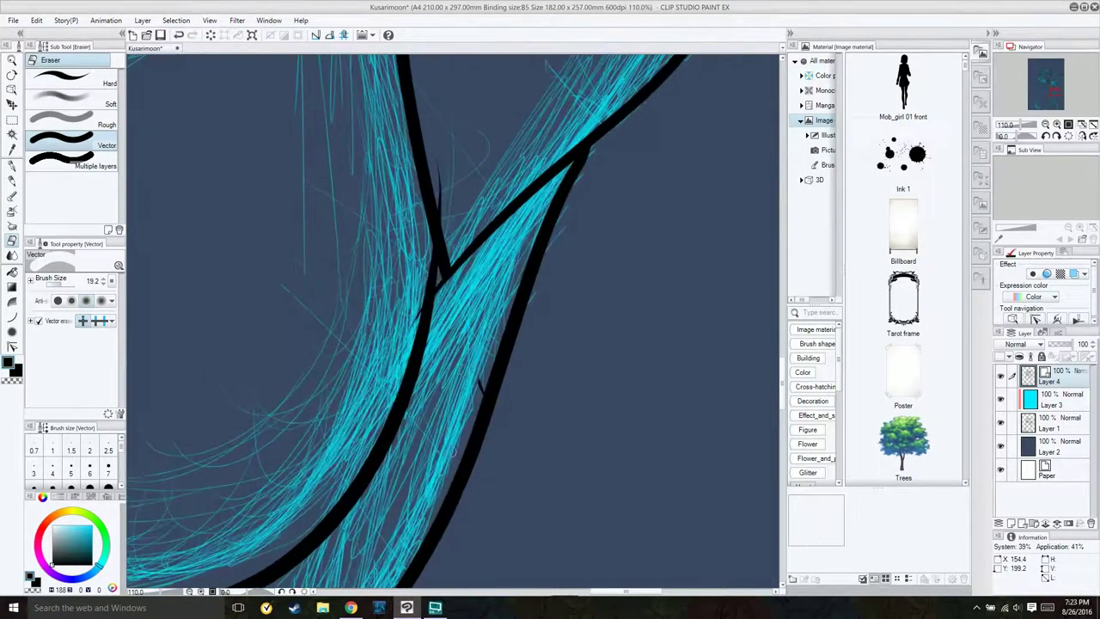
Step: Trim the overshooting line ends around the sickle blade's tips and remove the stray line inside the blade with the Vector eraser
{"action": "scroll", "coordinate": [444, 205], "scroll_direction": "down", "scroll_amount": 5}
{"action": "scroll", "coordinate": [389, 174], "scroll_direction": "up", "scroll_amount": 5}
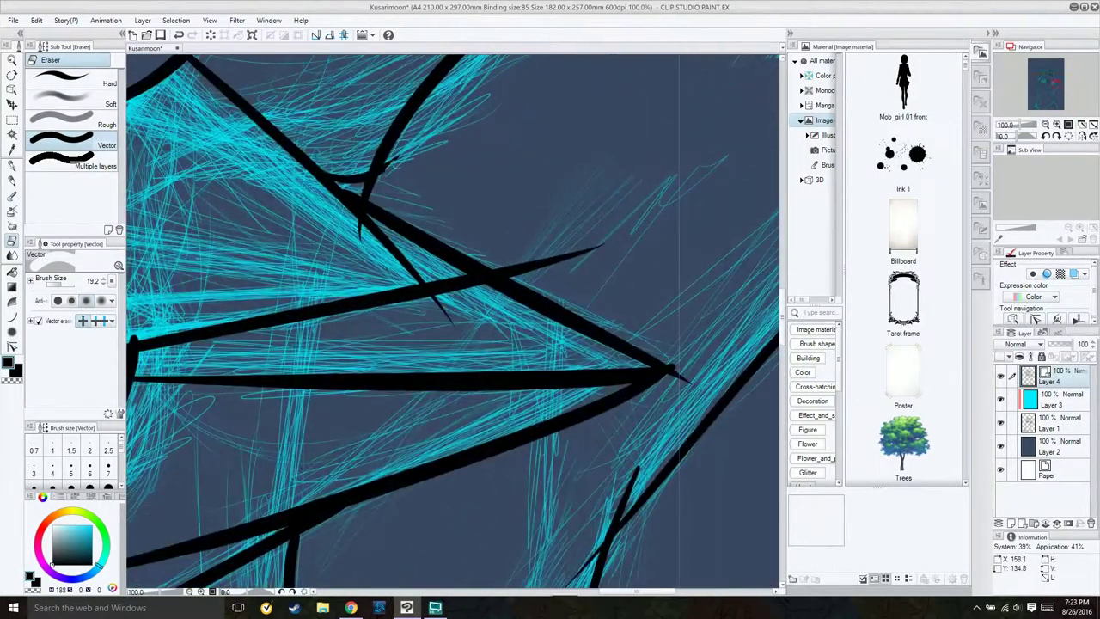
{"action": "left_click_drag", "start_coordinate": [595, 245], "coordinate": [525, 268]}
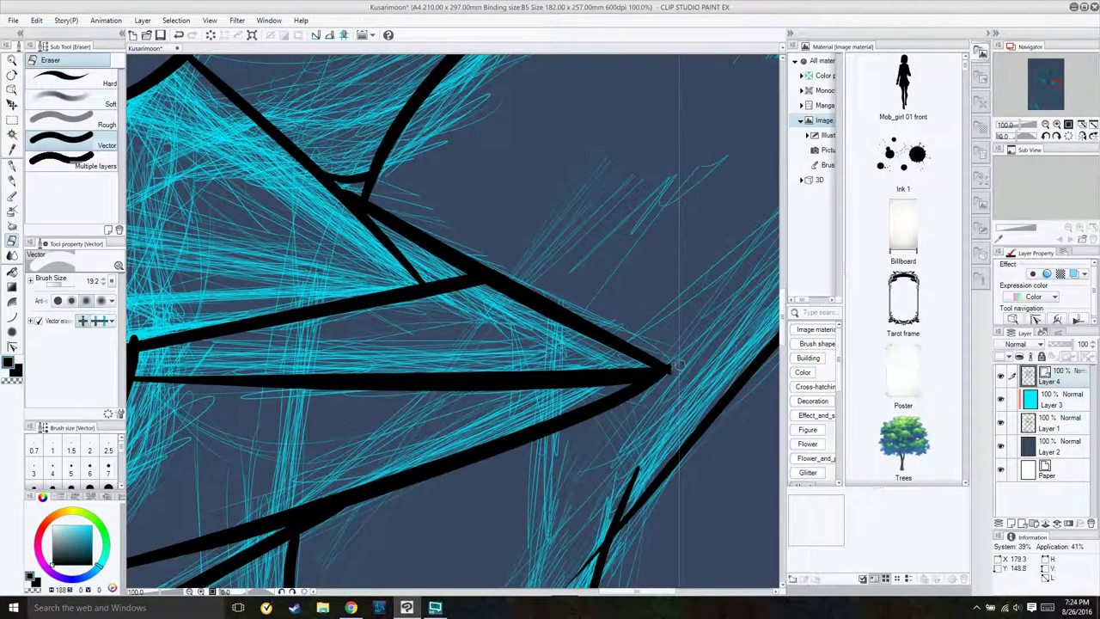
{"action": "scroll", "coordinate": [671, 366], "scroll_direction": "down", "scroll_amount": 4}
{"action": "scroll", "coordinate": [273, 258], "scroll_direction": "up", "scroll_amount": 5}
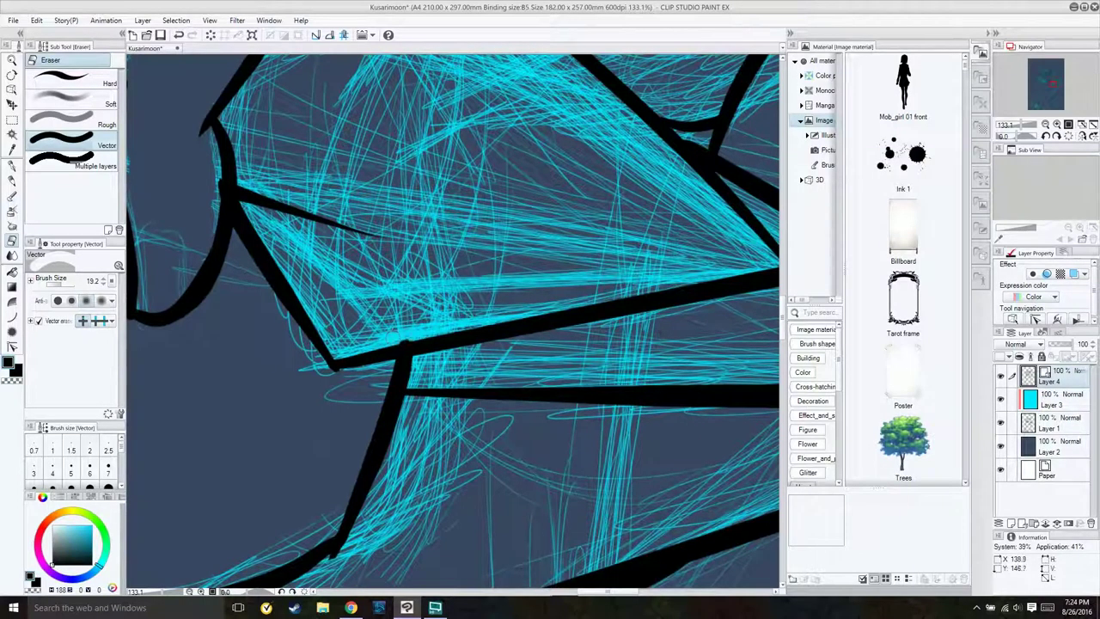
{"action": "left_click_drag", "start_coordinate": [378, 232], "coordinate": [245, 196]}
{"action": "scroll", "coordinate": [344, 257], "scroll_direction": "down", "scroll_amount": 4}
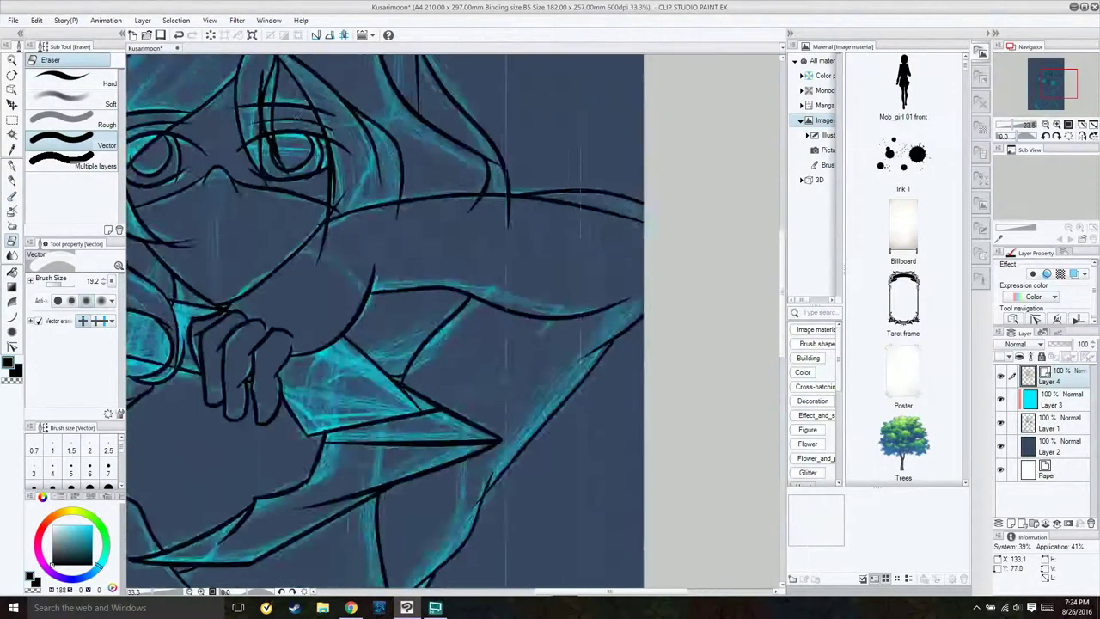
Step: Trim the hair and hood line ends crossing the raised arm and erase the stray stroke inside the hood's right edge
{"action": "scroll", "coordinate": [372, 378], "scroll_direction": "up", "scroll_amount": 3}
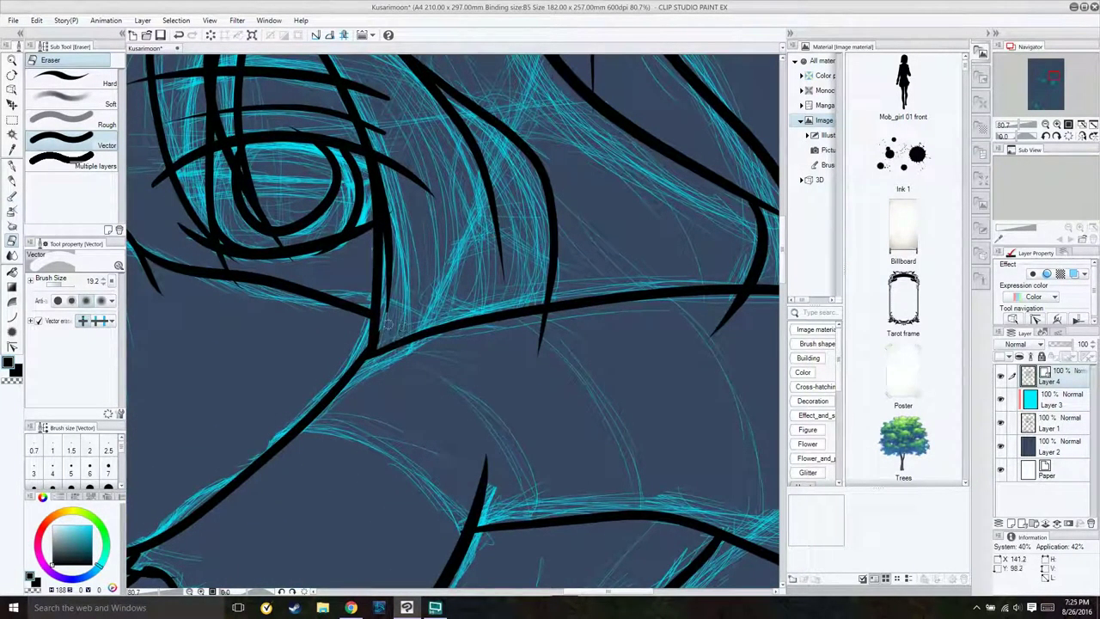
{"action": "scroll", "coordinate": [740, 302], "scroll_direction": "down", "scroll_amount": 4}
{"action": "scroll", "coordinate": [573, 361], "scroll_direction": "up", "scroll_amount": 4}
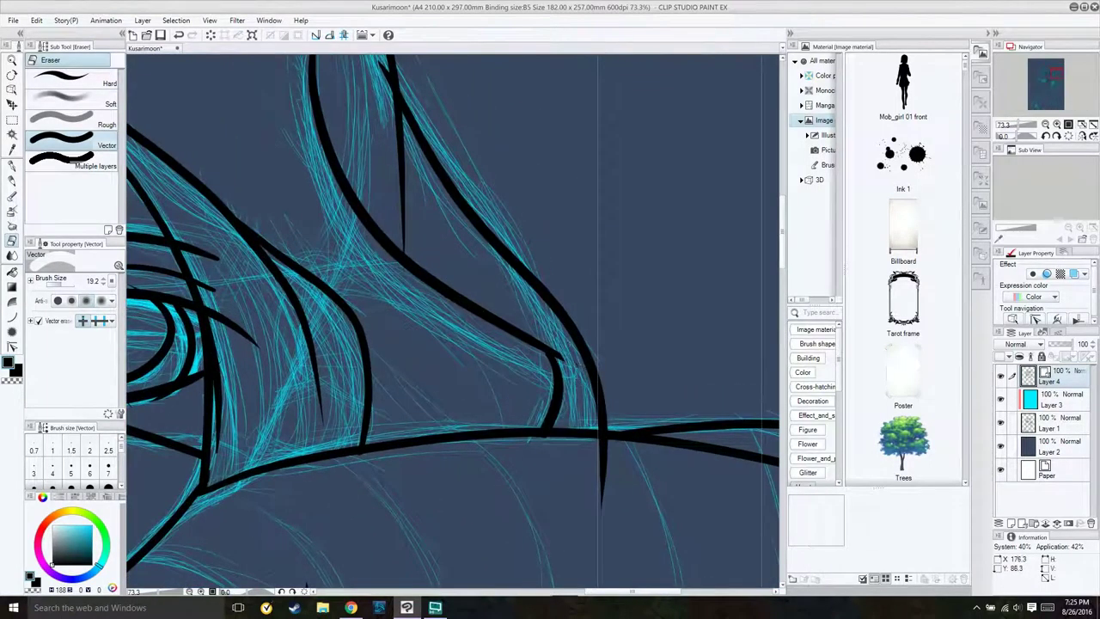
{"action": "scroll", "coordinate": [468, 342], "scroll_direction": "up", "scroll_amount": 2}
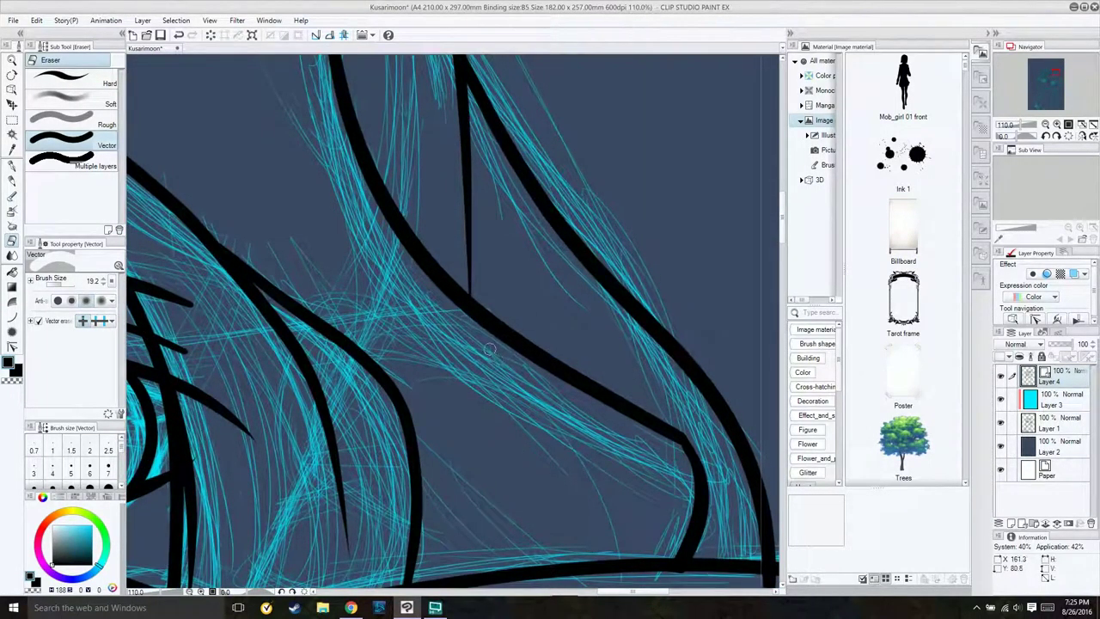
{"action": "left_click_drag", "start_coordinate": [469, 262], "coordinate": [458, 60]}
{"action": "scroll", "coordinate": [456, 172], "scroll_direction": "down", "scroll_amount": 4}
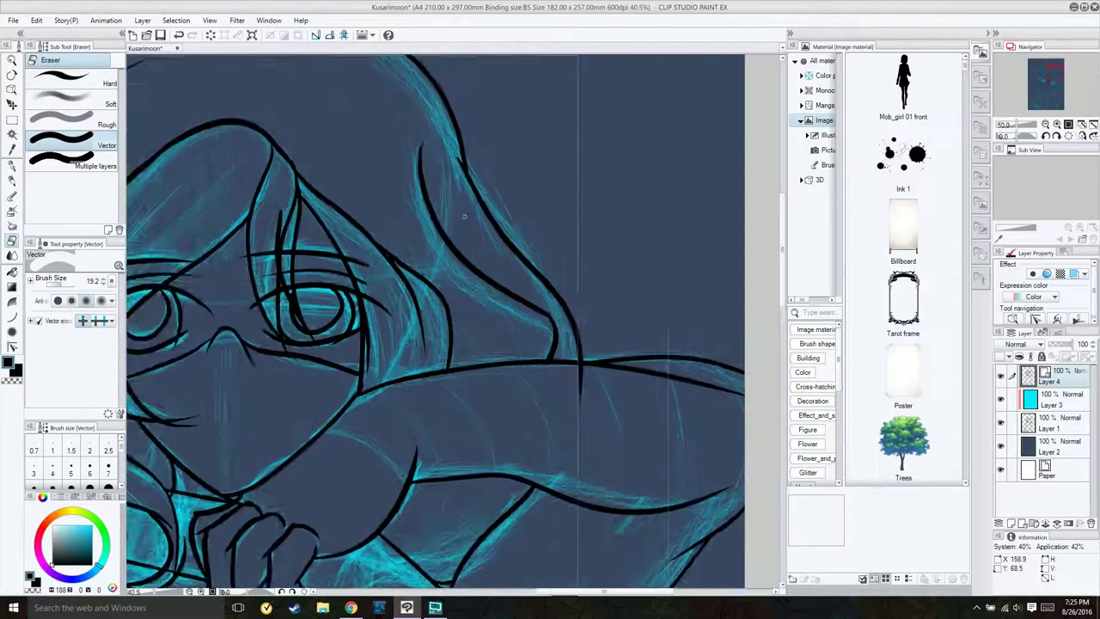
Step: Trim the overshooting line ends around the pointed ear and the hood's left edge
{"action": "scroll", "coordinate": [423, 447], "scroll_direction": "up", "scroll_amount": 3}
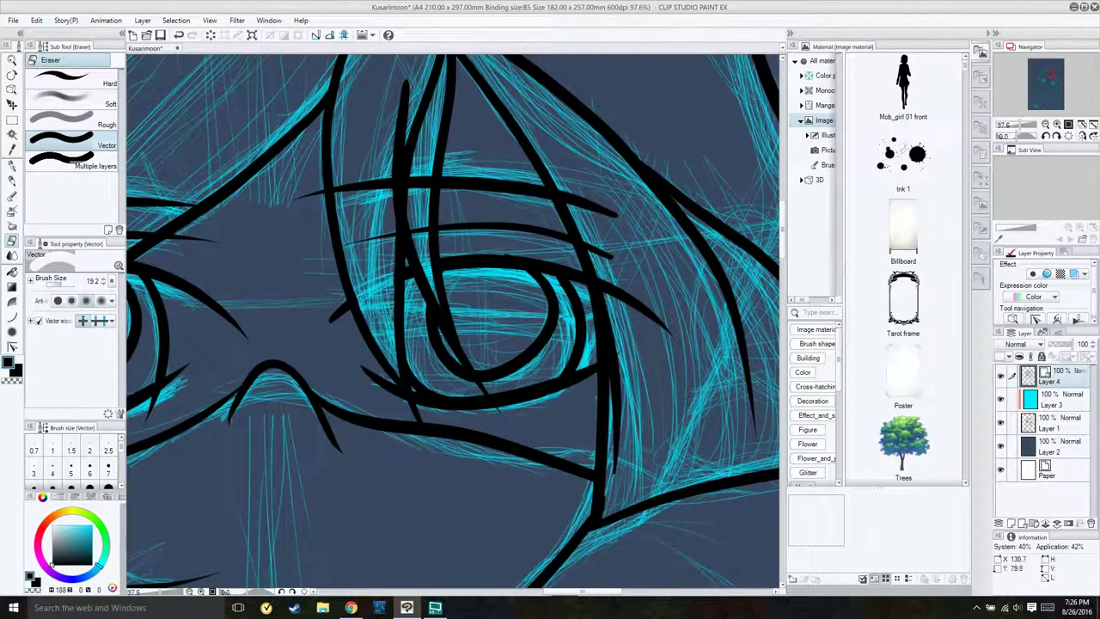
{"action": "scroll", "coordinate": [542, 252], "scroll_direction": "down", "scroll_amount": 2}
{"action": "scroll", "coordinate": [227, 338], "scroll_direction": "up", "scroll_amount": 2}
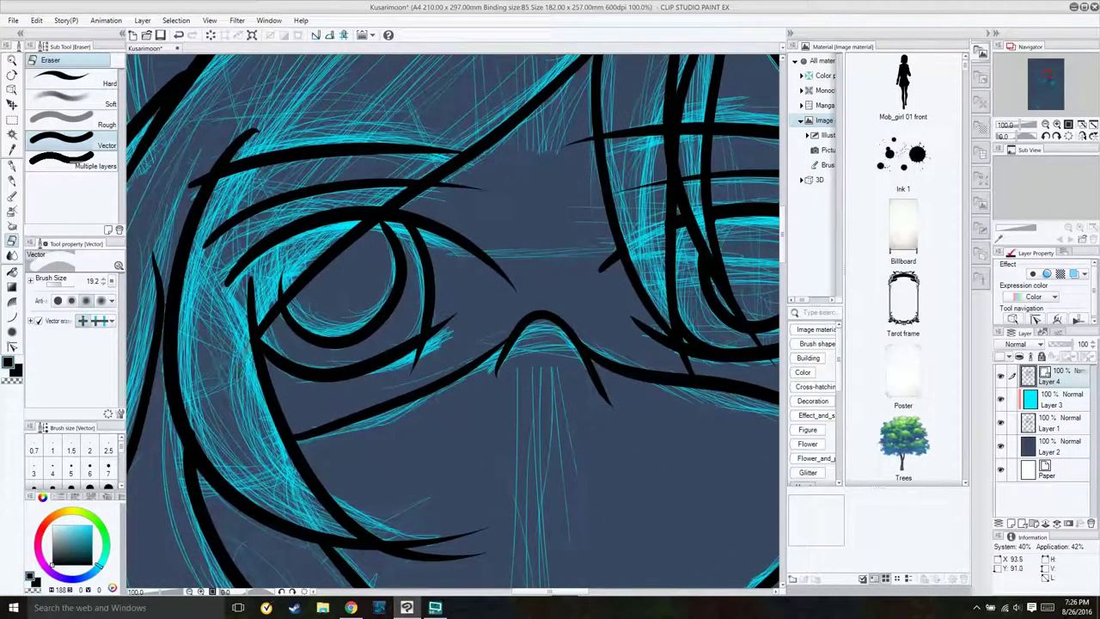
{"action": "scroll", "coordinate": [318, 150], "scroll_direction": "down", "scroll_amount": 2}
{"action": "scroll", "coordinate": [455, 322], "scroll_direction": "down", "scroll_amount": 2}
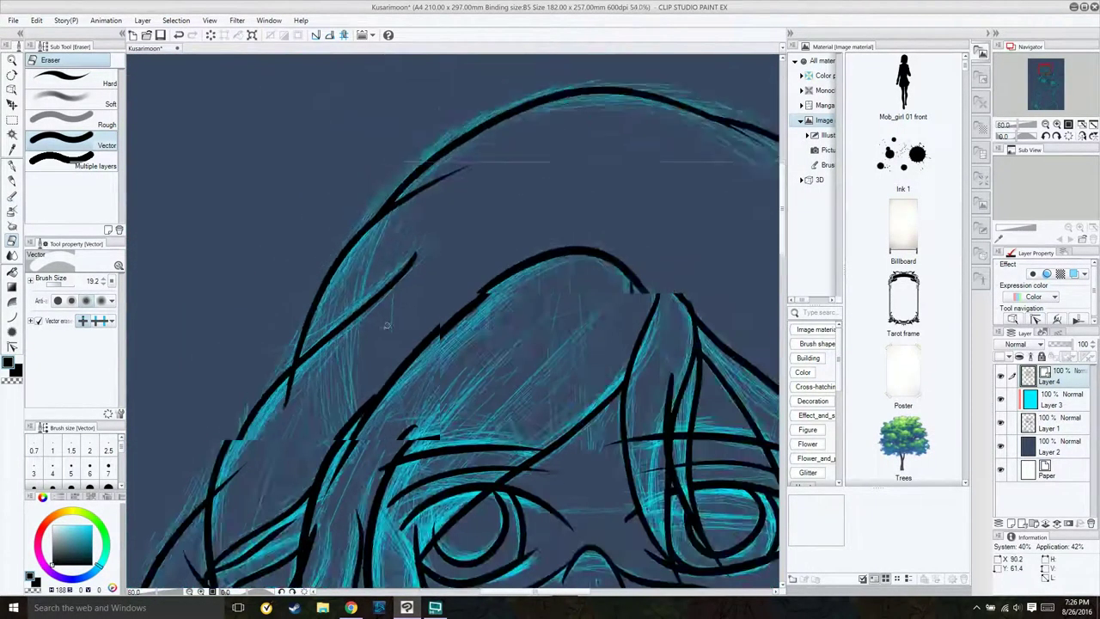
{"action": "scroll", "coordinate": [532, 326], "scroll_direction": "up", "scroll_amount": 2}
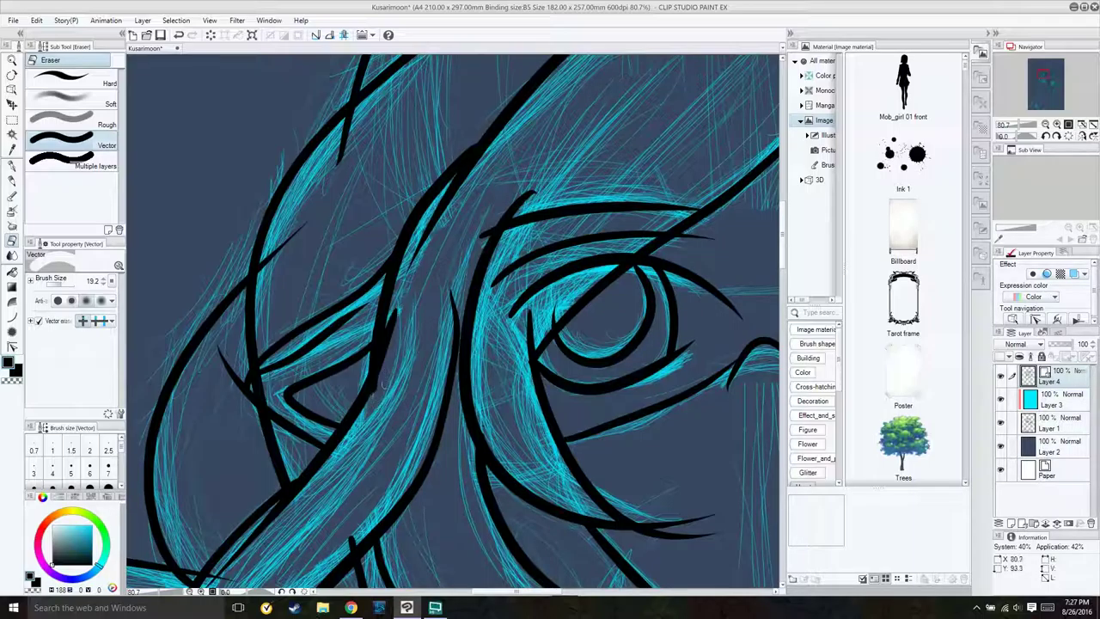
{"action": "scroll", "coordinate": [488, 224], "scroll_direction": "down", "scroll_amount": 3}
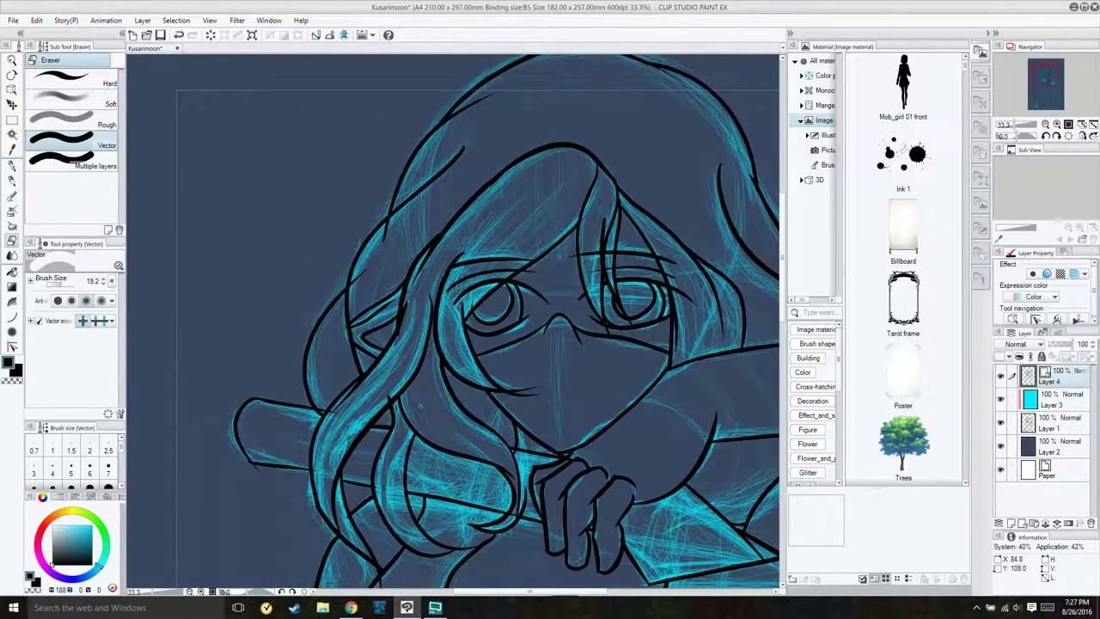
{"action": "scroll", "coordinate": [378, 406], "scroll_direction": "up", "scroll_amount": 2}
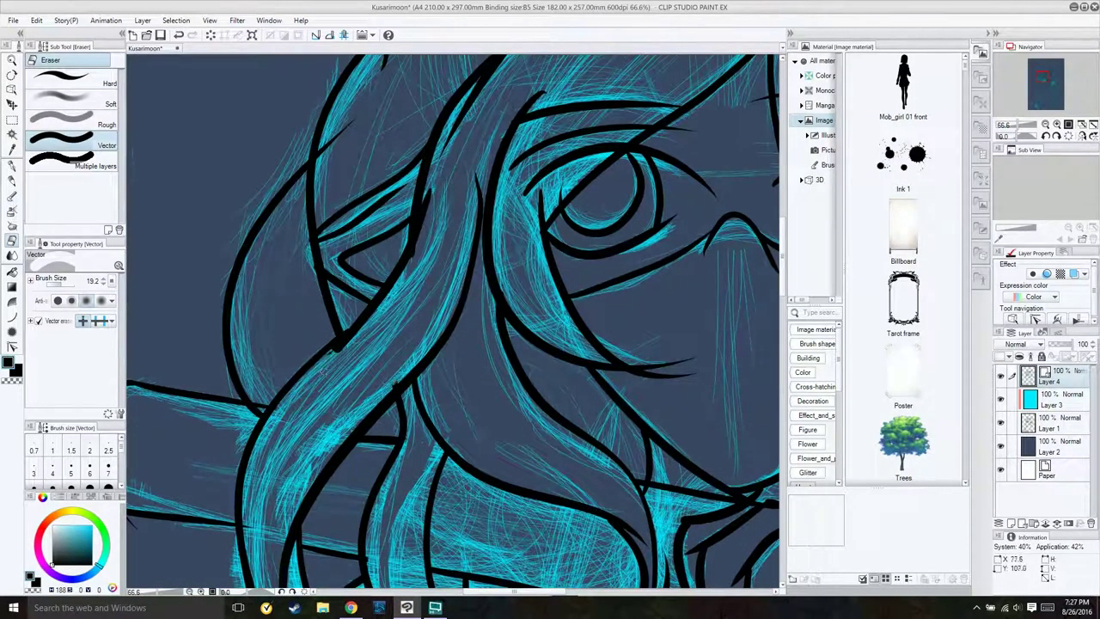
Step: Trim the remaining line ends around the weapon handle and where the hood meets the raised arm's upper contour
{"action": "scroll", "coordinate": [392, 381], "scroll_direction": "down", "scroll_amount": 2}
{"action": "scroll", "coordinate": [297, 426], "scroll_direction": "up", "scroll_amount": 3}
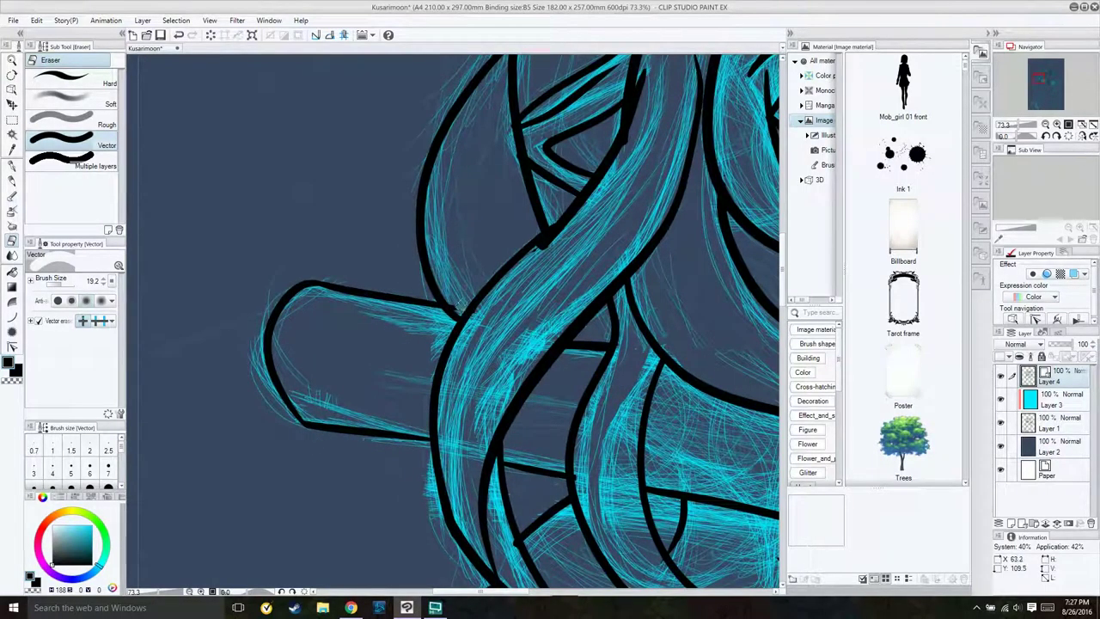
{"action": "scroll", "coordinate": [548, 277], "scroll_direction": "down", "scroll_amount": 3}
{"action": "scroll", "coordinate": [549, 277], "scroll_direction": "up", "scroll_amount": 3}
{"action": "scroll", "coordinate": [570, 231], "scroll_direction": "down", "scroll_amount": 2}
{"action": "scroll", "coordinate": [571, 230], "scroll_direction": "up", "scroll_amount": 2}
{"action": "left_click_drag", "start_coordinate": [700, 290], "coordinate": [559, 247]}
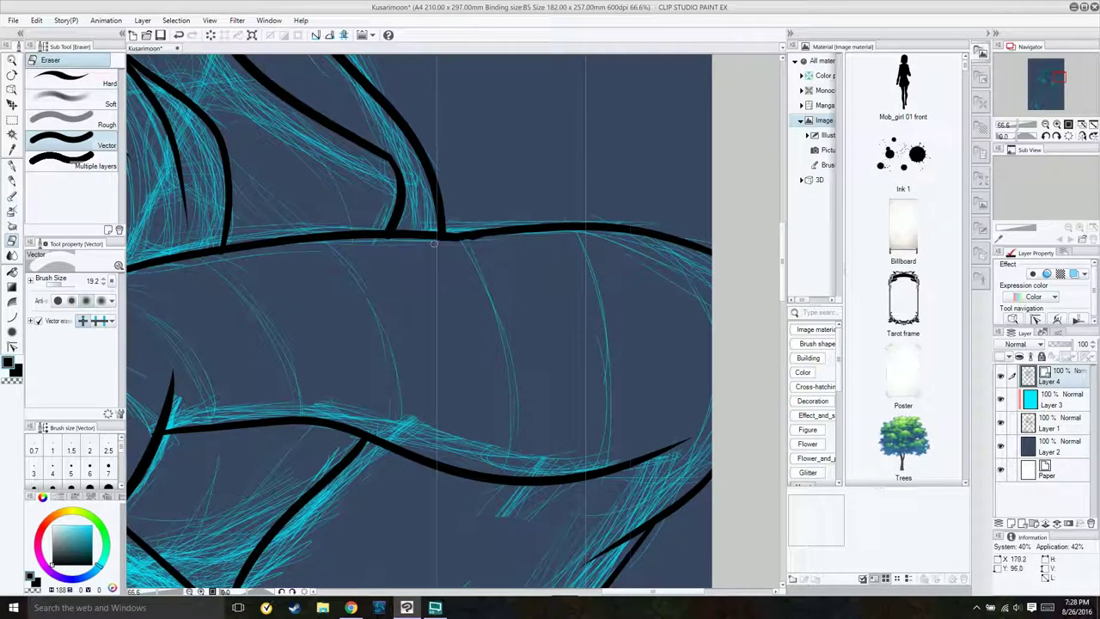
{"action": "scroll", "coordinate": [479, 300], "scroll_direction": "down", "scroll_amount": 3}
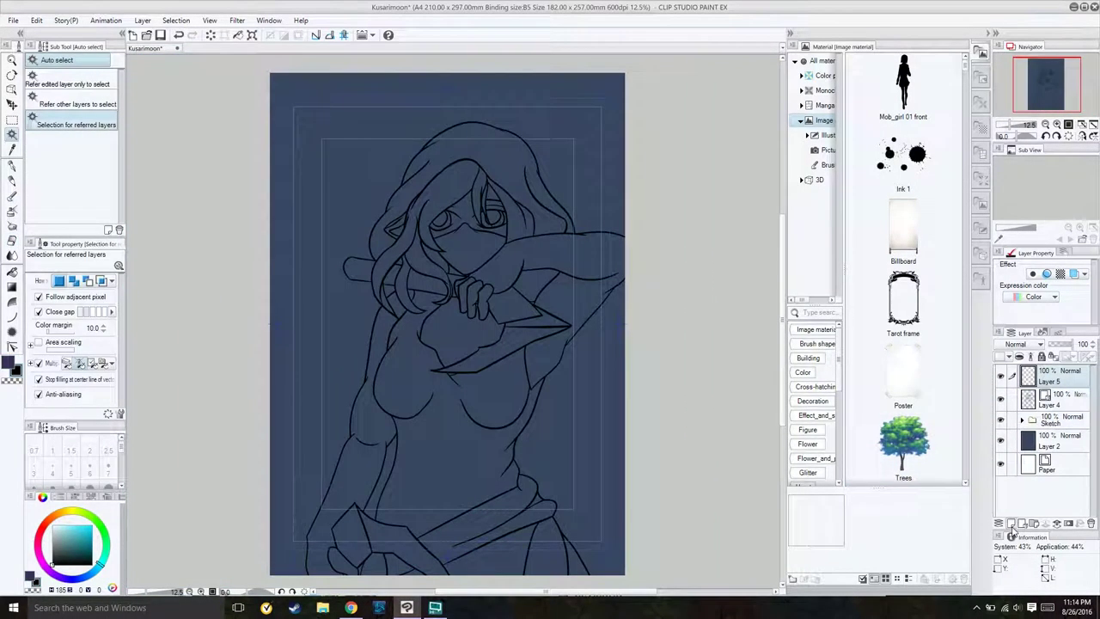
Step: Place Layer 5 below the line art, select the hair locks and fill them on it with light purple (265, 47, 83)
{"action": "left_click_drag", "start_coordinate": [1068, 380], "coordinate": [1065, 375]}
{"action": "left_click", "coordinate": [468, 198]}
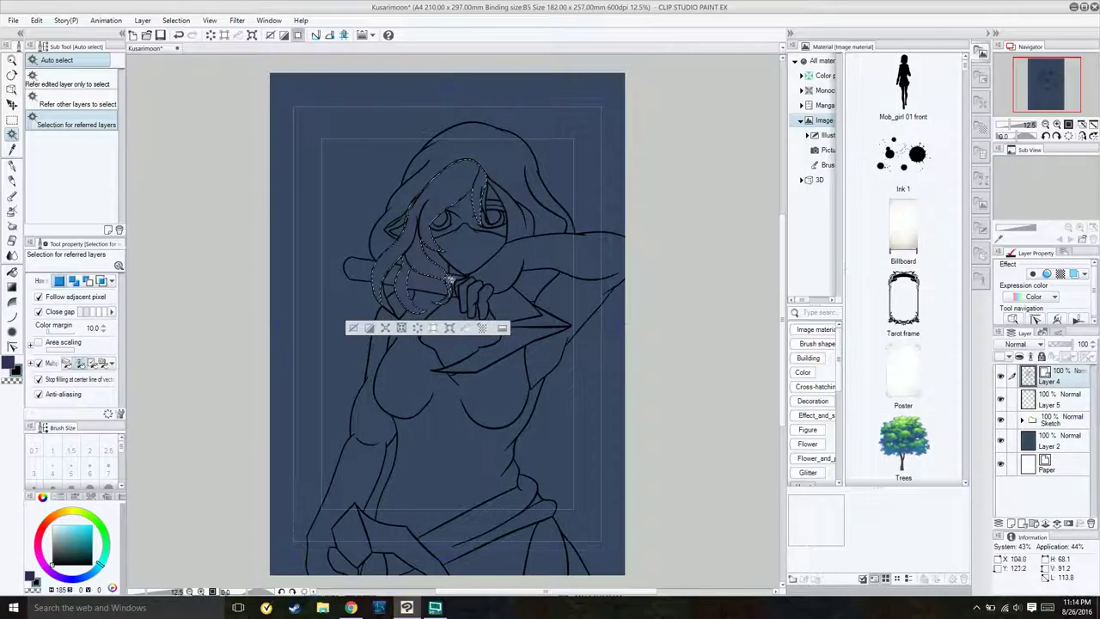
{"action": "left_click", "coordinate": [1059, 399]}
{"action": "left_click", "coordinate": [70, 531]}
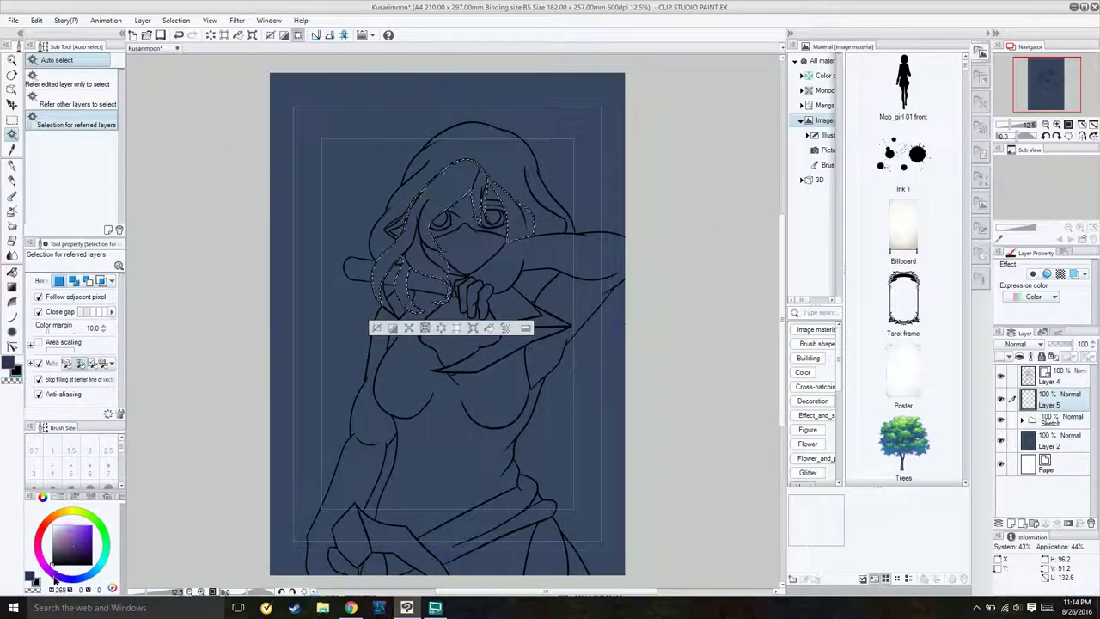
{"action": "left_click", "coordinate": [417, 330]}
{"action": "left_click", "coordinate": [409, 326]}
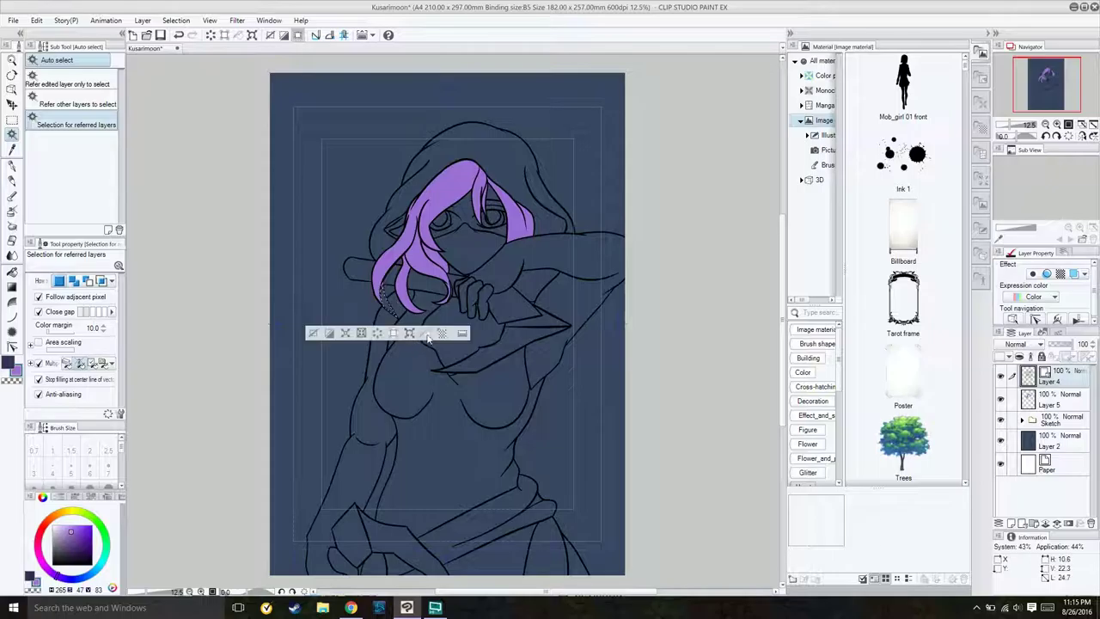
Step: Select the sleeve areas from the line art and fill them on Layer 5 with dark purple (252, 47, 34)
{"action": "left_click", "coordinate": [1047, 468]}
{"action": "left_click", "coordinate": [1058, 378]}
{"action": "left_click", "coordinate": [447, 387]}
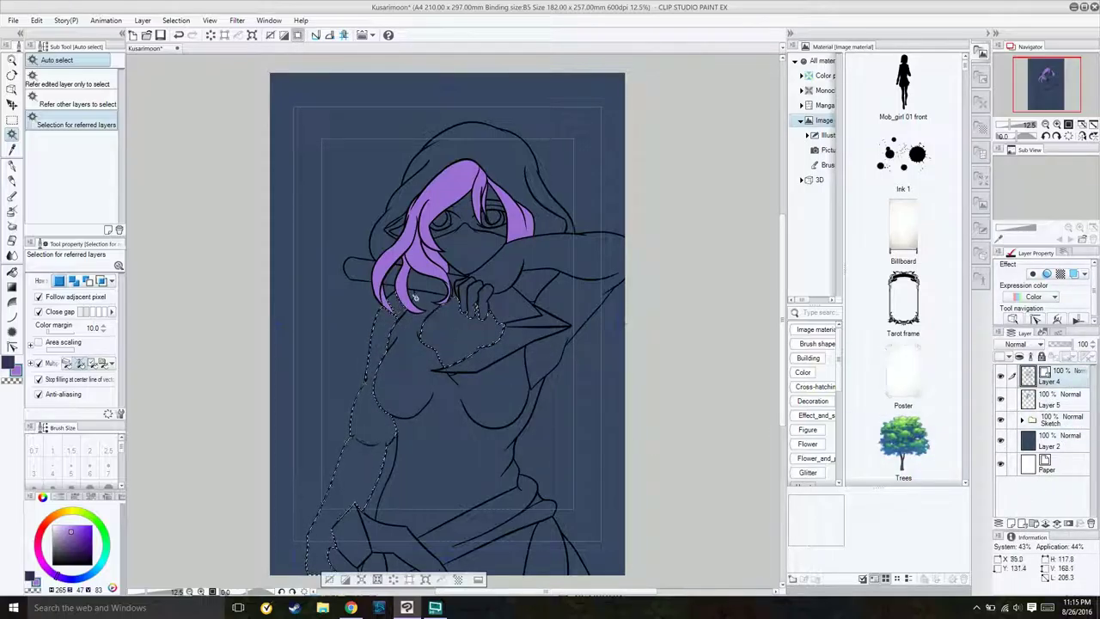
{"action": "left_click", "coordinate": [1059, 400]}
{"action": "left_click", "coordinate": [71, 550]}
{"action": "left_click", "coordinate": [567, 275]}
Step: Select the hood and torso clothing from the line art and fill them with teal on Layer 5
{"action": "left_click", "coordinate": [1058, 378]}
{"action": "left_click", "coordinate": [526, 190]}
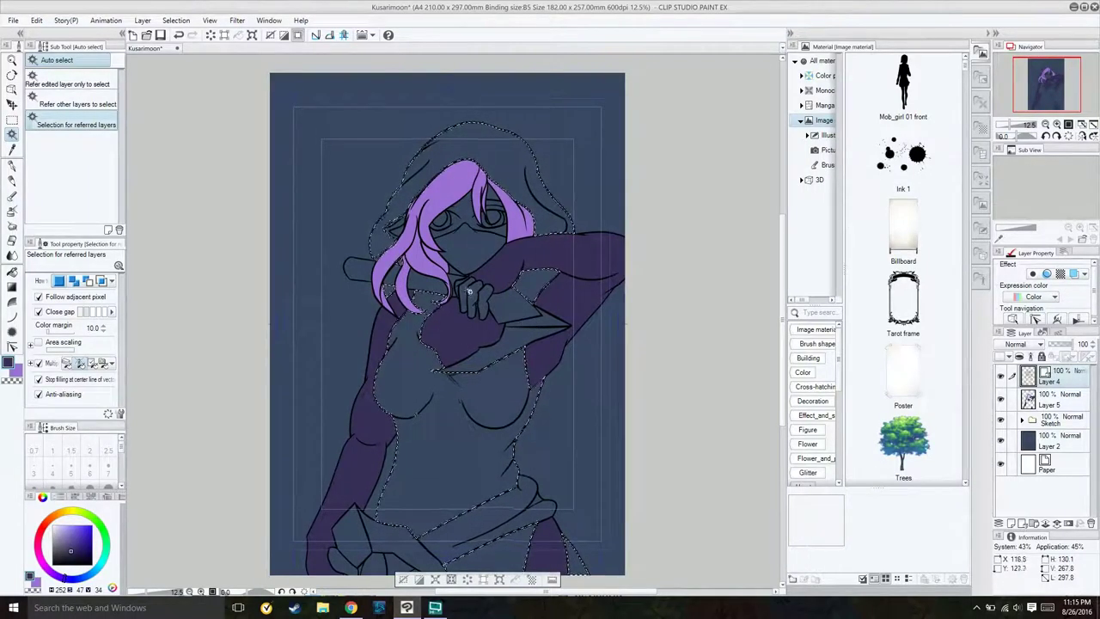
{"action": "left_click", "coordinate": [81, 537]}
{"action": "left_click", "coordinate": [105, 543]}
{"action": "left_click", "coordinate": [67, 555]}
{"action": "left_click", "coordinate": [1058, 400]}
{"action": "left_click", "coordinate": [483, 578]}
Step: Try other fill colours, including a very dark purple, on the selected hood and torso
{"action": "left_click", "coordinate": [82, 537]}
{"action": "left_click", "coordinate": [515, 579]}
{"action": "left_click", "coordinate": [82, 537]}
{"action": "left_click", "coordinate": [515, 579]}
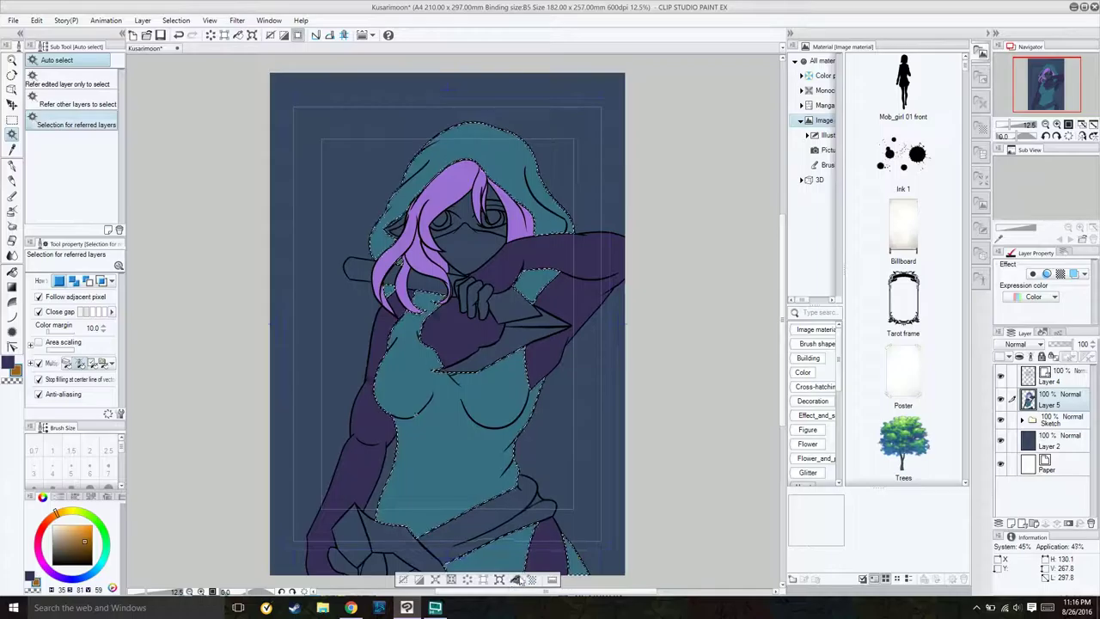
{"action": "left_click", "coordinate": [82, 537]}
{"action": "left_click", "coordinate": [516, 579]}
{"action": "left_click", "coordinate": [75, 554]}
{"action": "left_click", "coordinate": [516, 579]}
Step: Fill the selected hood and torso with a muted plum purple and clear the selection
{"action": "left_click", "coordinate": [81, 537]}
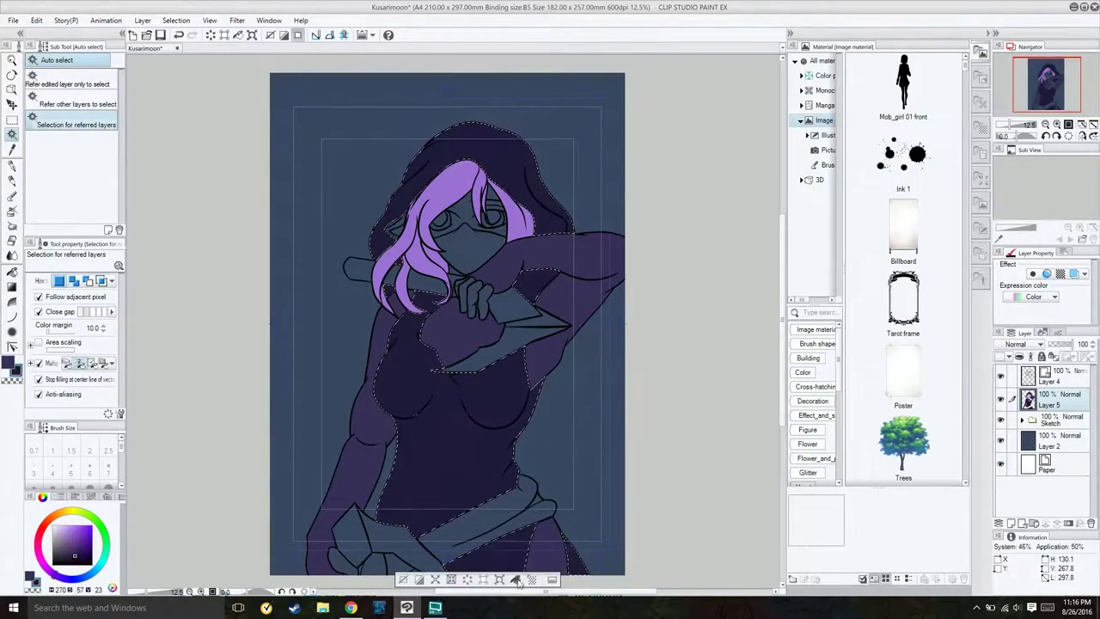
{"action": "left_click", "coordinate": [68, 549]}
{"action": "left_click", "coordinate": [515, 579]}
{"action": "key", "text": "ctrl+d"}
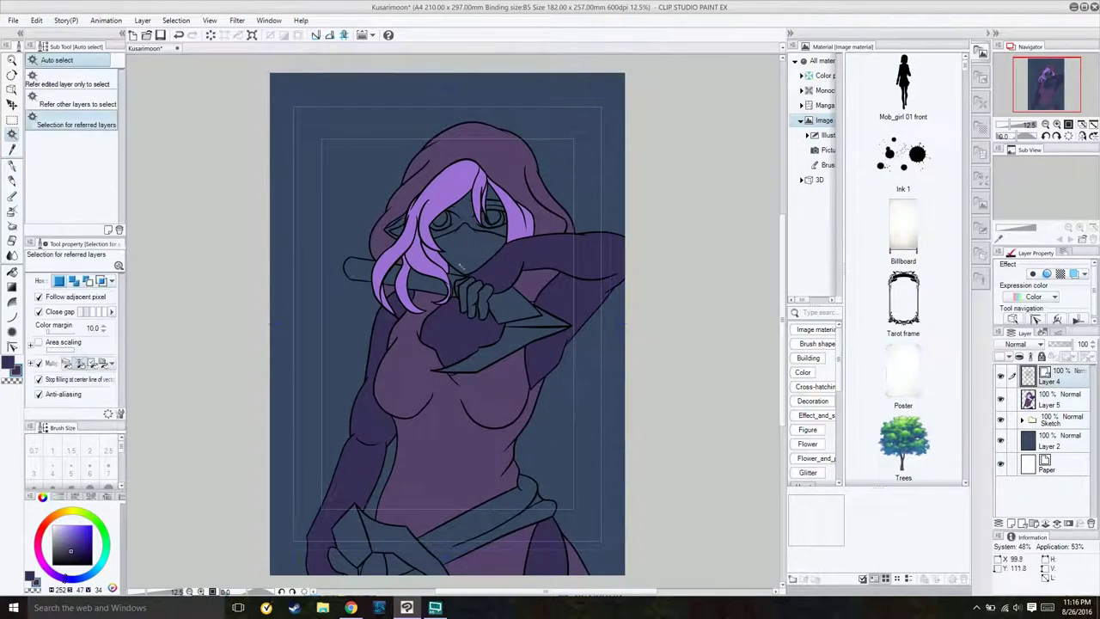
Step: Fill the face mask with dark purple and the waist sash with mauve, clearing the selection after each fill
{"action": "left_click", "coordinate": [468, 249]}
{"action": "key", "text": "ctrl+d"}
{"action": "left_click", "coordinate": [363, 570]}
{"action": "left_click", "coordinate": [71, 541]}
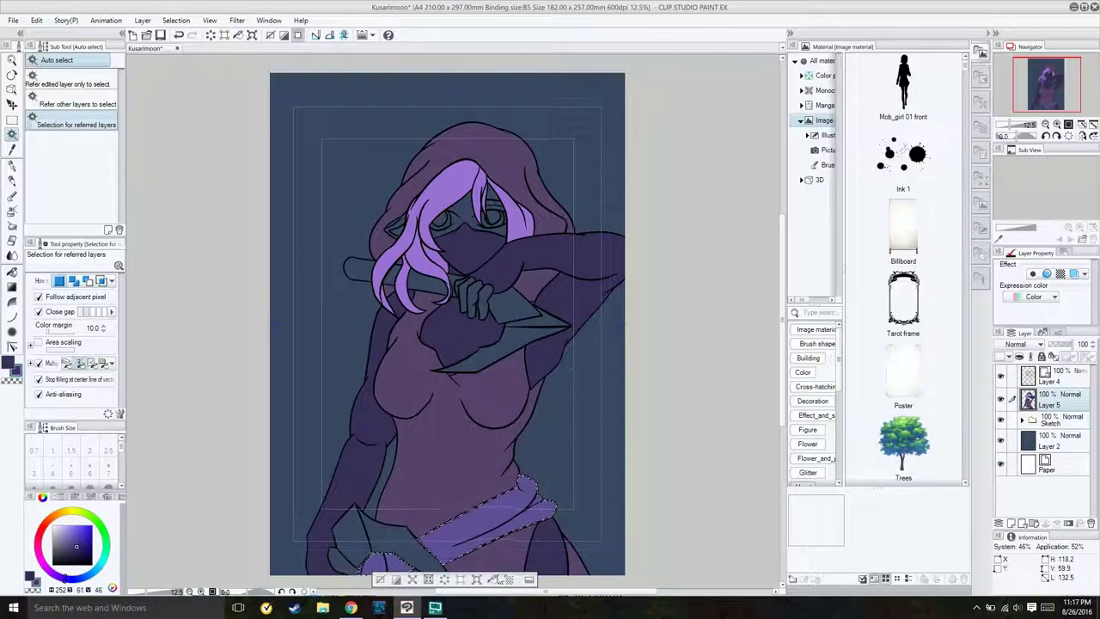
{"action": "key", "text": "ctrl+d"}
Step: Select the exposed face, the fist's fingers and the lower hand together and fill them with a skin tone
{"action": "left_click", "coordinate": [468, 249]}
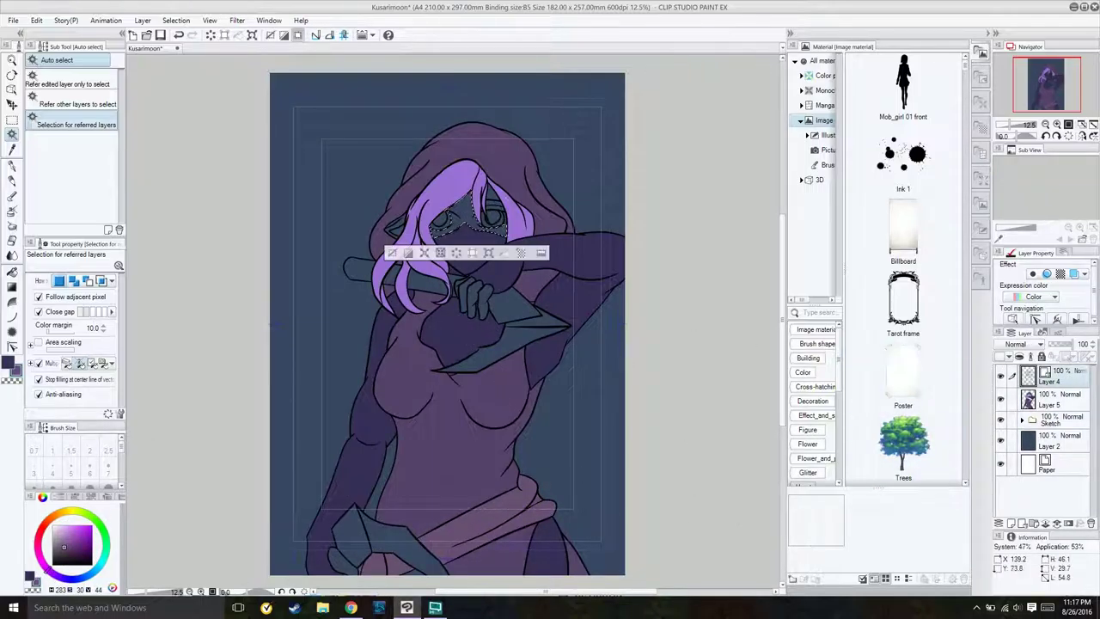
{"action": "scroll", "coordinate": [481, 227], "scroll_direction": "up", "scroll_amount": 2}
{"action": "left_click", "coordinate": [485, 399], "text": "shift"}
{"action": "scroll", "coordinate": [481, 395], "scroll_direction": "down", "scroll_amount": 2}
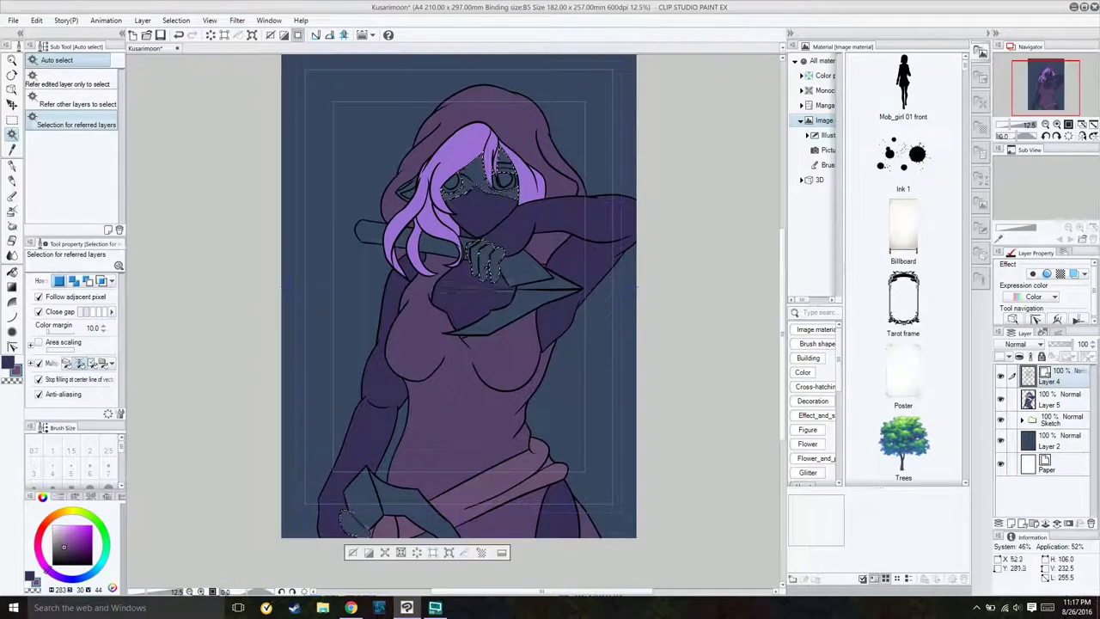
{"action": "left_click", "coordinate": [352, 519], "text": "shift"}
{"action": "left_click", "coordinate": [62, 533]}
{"action": "key", "text": "alt+Delete"}
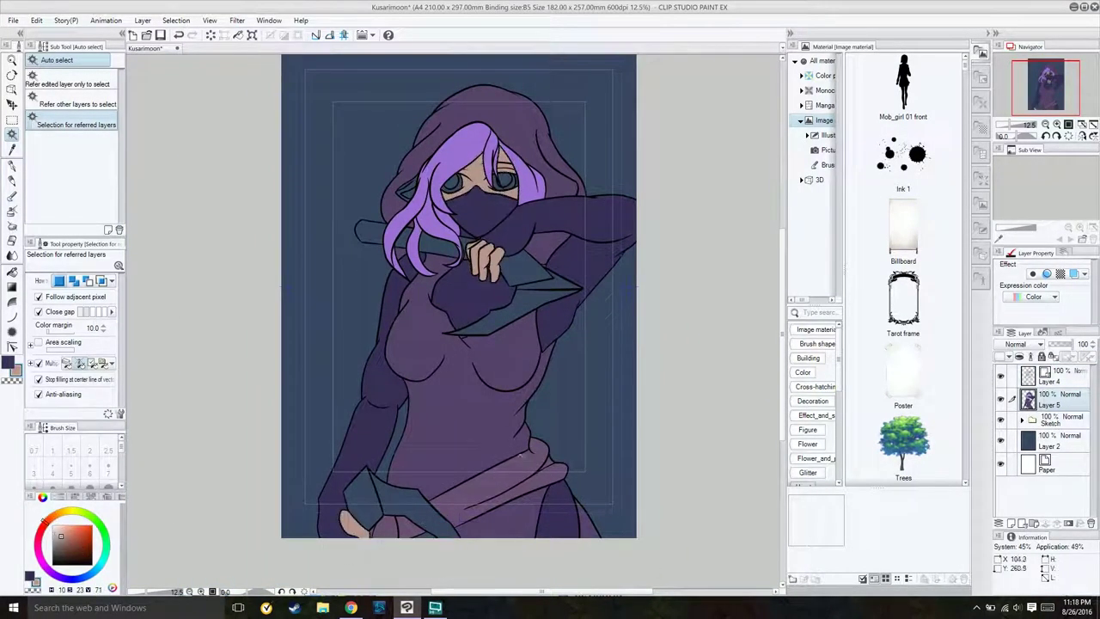
Step: Colour the pointed ear area beside the hair, trying dark brown and settling on a muted olive grey
{"action": "key", "text": "ctrl+d"}
{"action": "left_click", "coordinate": [404, 187]}
{"action": "key", "text": "alt+bracketleft"}
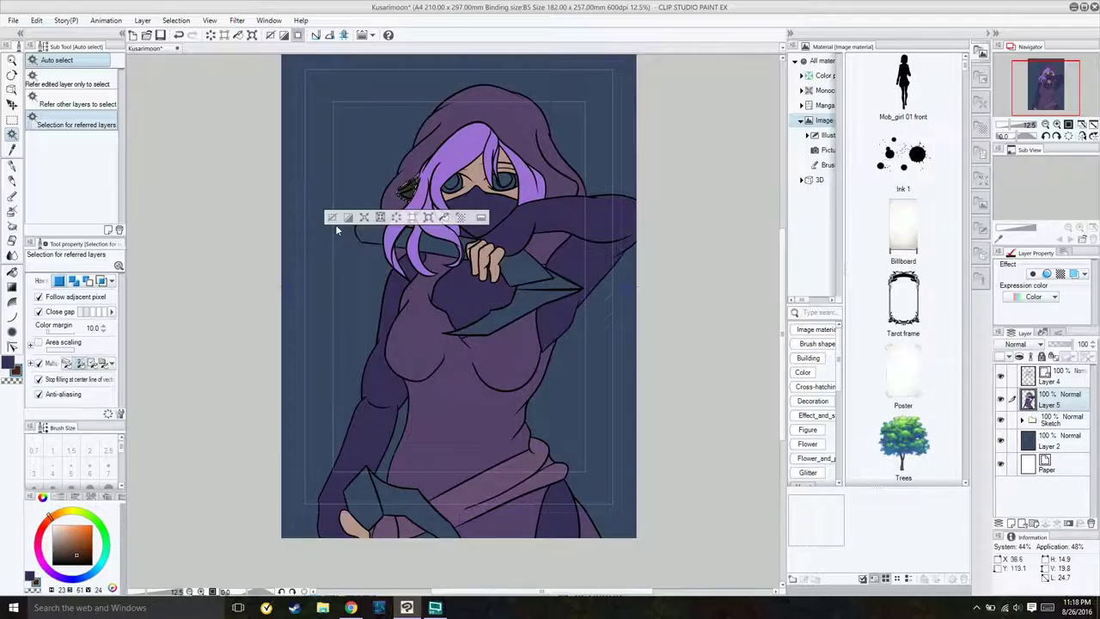
{"action": "key", "text": "ctrl+d"}
{"action": "key", "text": "i"}
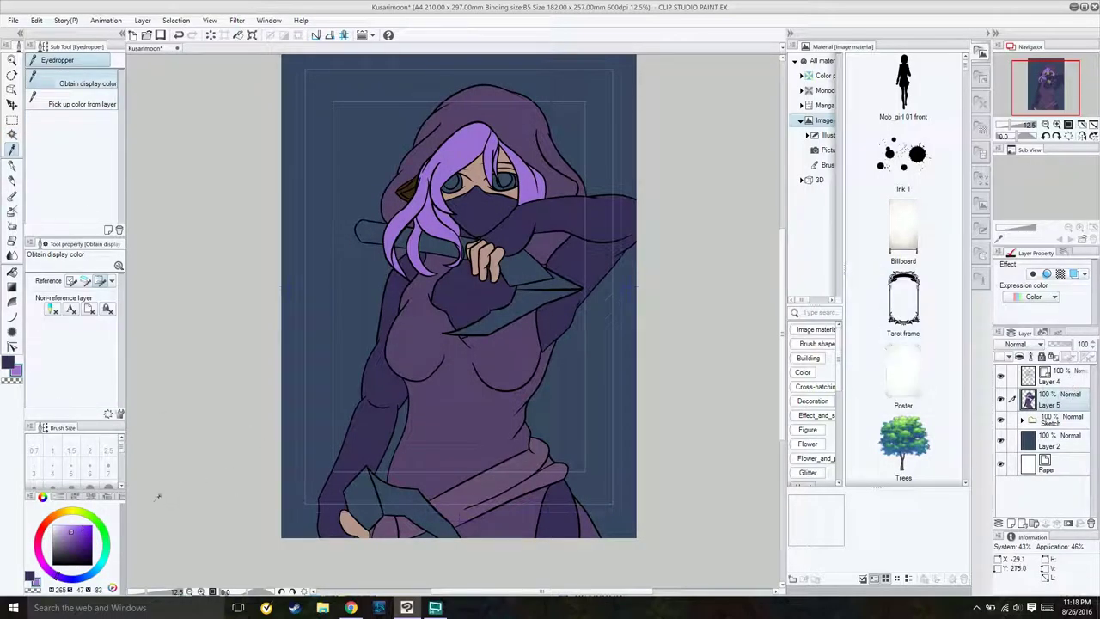
{"action": "key", "text": "w"}
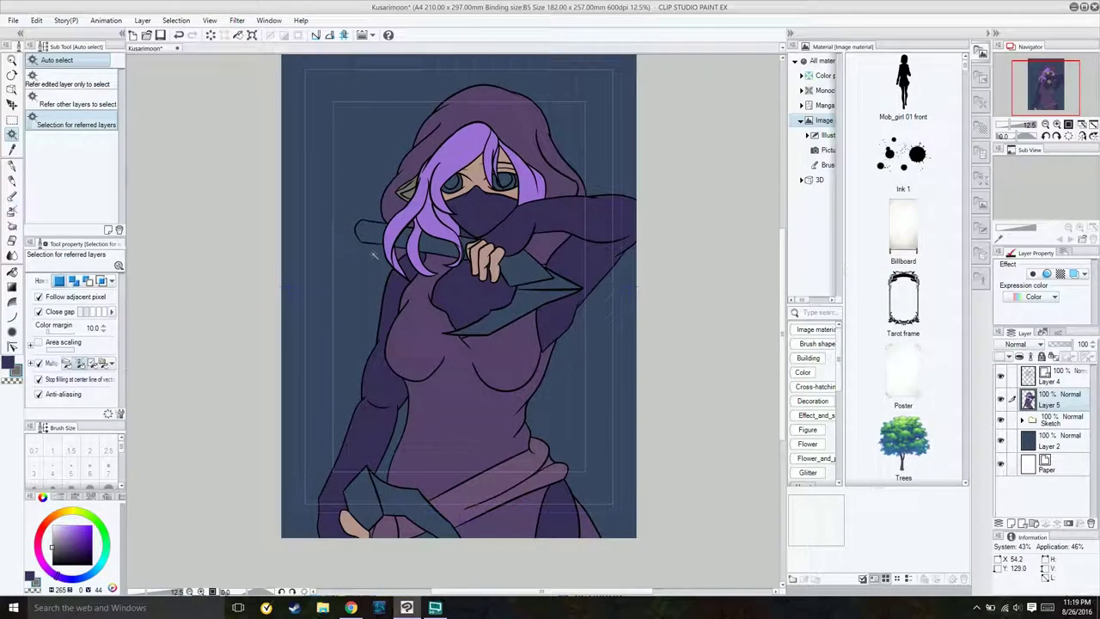
Step: Select the weapon handle's sections behind the hair and fill them with dark brown (28, 56, 29)
{"action": "left_click", "coordinate": [51, 515]}
{"action": "left_click", "coordinate": [1057, 375]}
{"action": "left_click", "coordinate": [421, 217]}
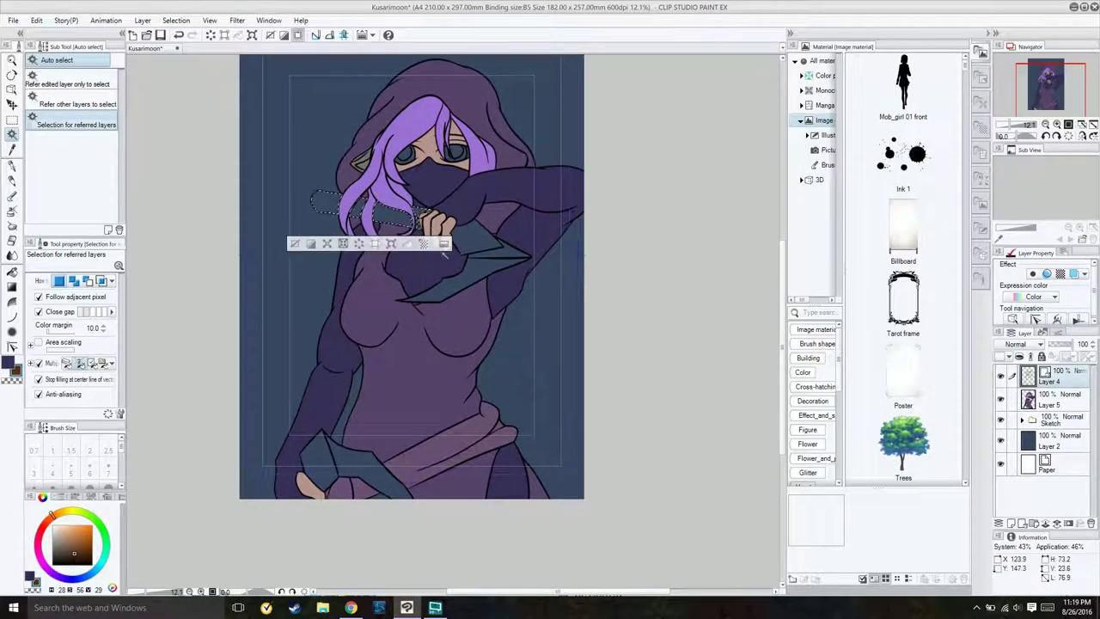
{"action": "scroll", "coordinate": [420, 224], "scroll_direction": "up", "scroll_amount": 10}
{"action": "scroll", "coordinate": [455, 258], "scroll_direction": "down", "scroll_amount": 8}
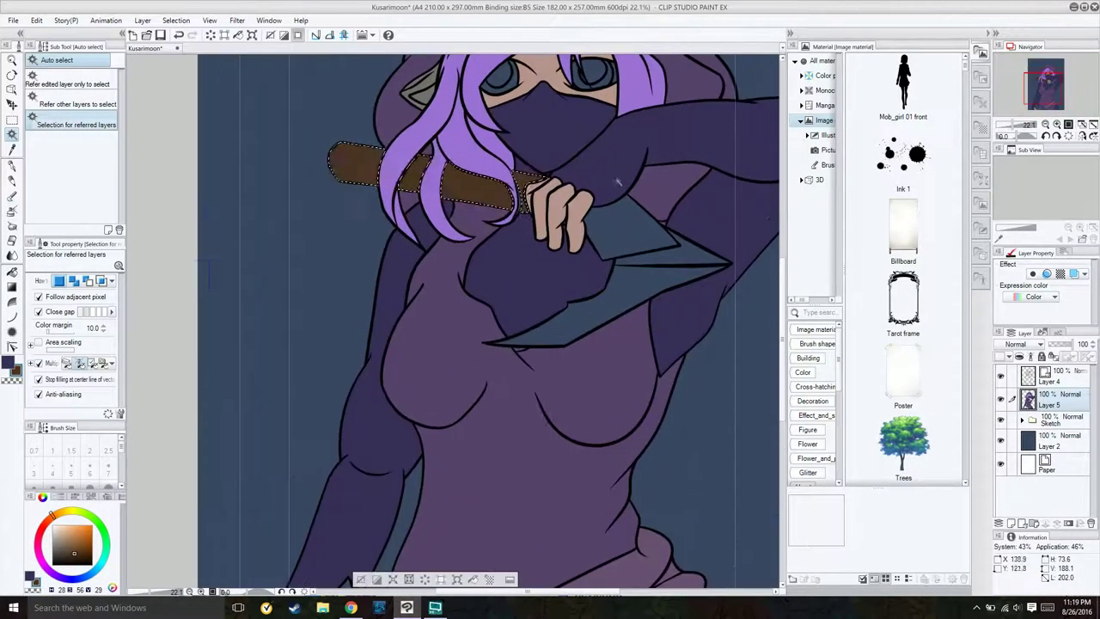
Step: Select the blade sections beside the raised fist and at the lower hand and fill them with slate blue (217, 41, 38)
{"action": "left_click", "coordinate": [1057, 400]}
{"action": "left_click", "coordinate": [653, 232]}
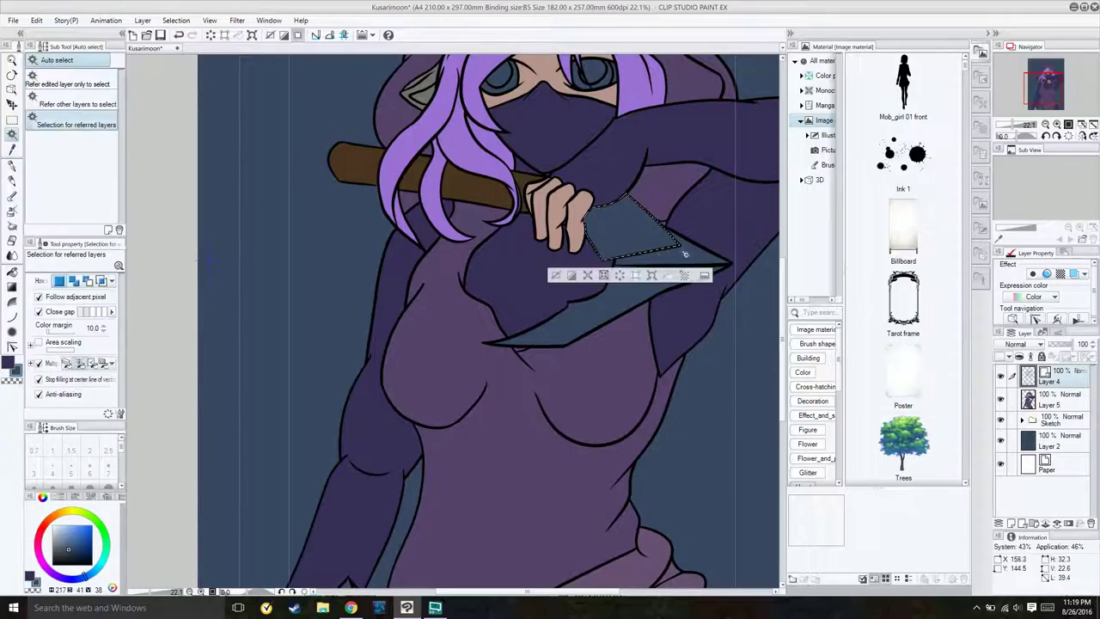
{"action": "scroll", "coordinate": [420, 312], "scroll_direction": "down", "scroll_amount": 5}
{"action": "left_click", "coordinate": [420, 312]}
{"action": "left_click", "coordinate": [532, 412]}
{"action": "scroll", "coordinate": [515, 403], "scroll_direction": "up", "scroll_amount": 2}
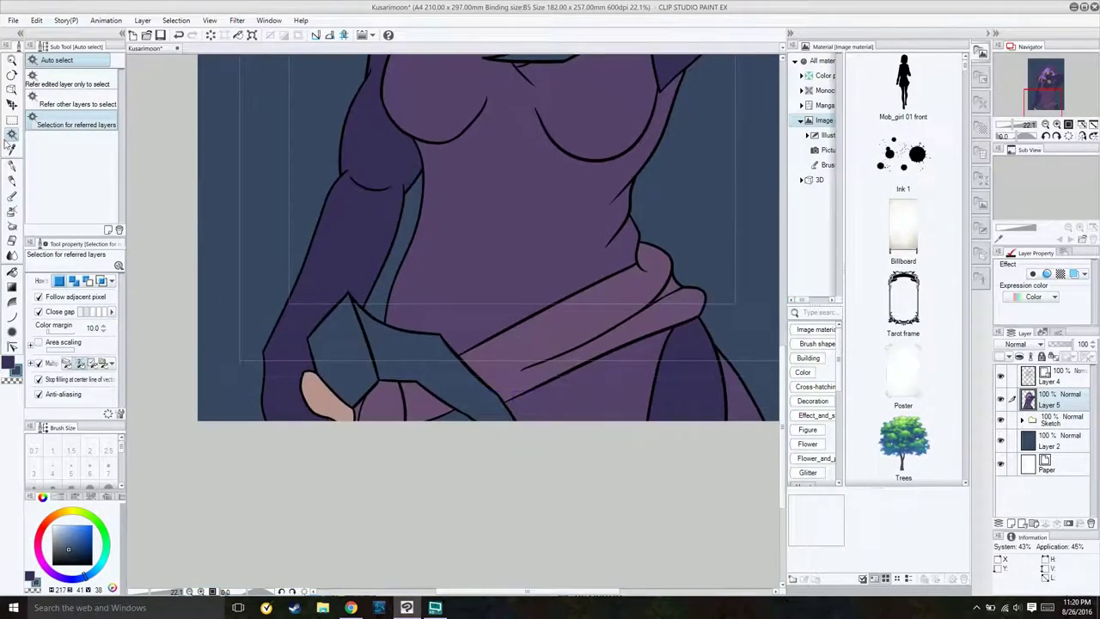
{"action": "left_click", "coordinate": [451, 418]}
{"action": "scroll", "coordinate": [490, 258], "scroll_direction": "up", "scroll_amount": 5}
{"action": "scroll", "coordinate": [489, 257], "scroll_direction": "up", "scroll_amount": 7}
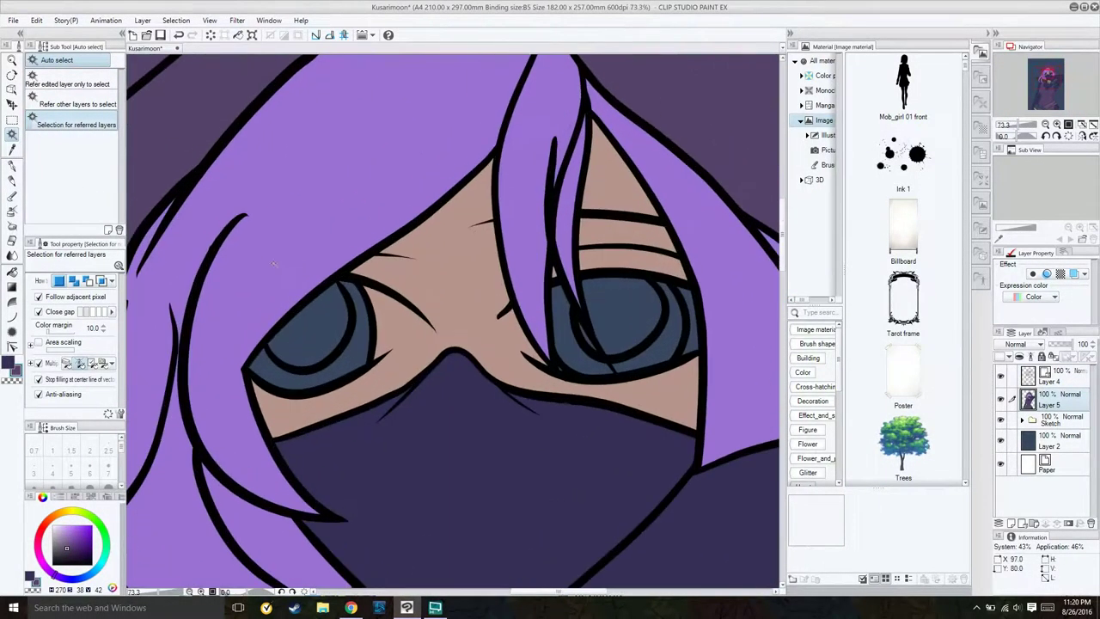
Step: Fill both eyes with bright green (121, 93, 74) and the outer corner of the partly covered eye with the skin tone
{"action": "left_click", "coordinate": [1056, 377]}
{"action": "left_click", "coordinate": [602, 344]}
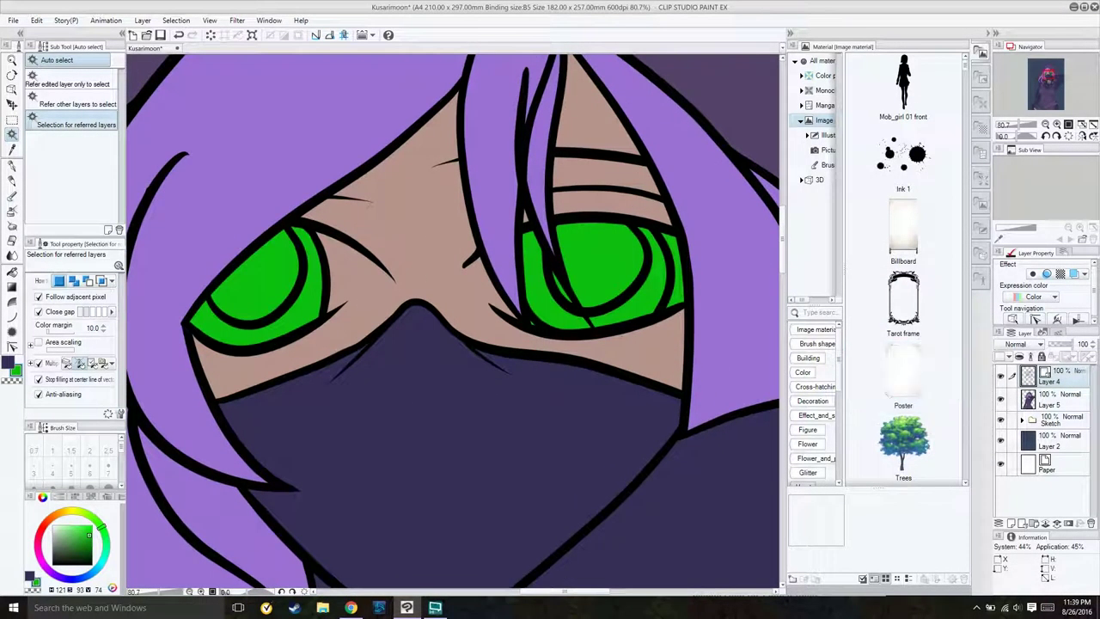
{"action": "left_click", "coordinate": [550, 327]}
{"action": "left_click", "coordinate": [668, 307]}
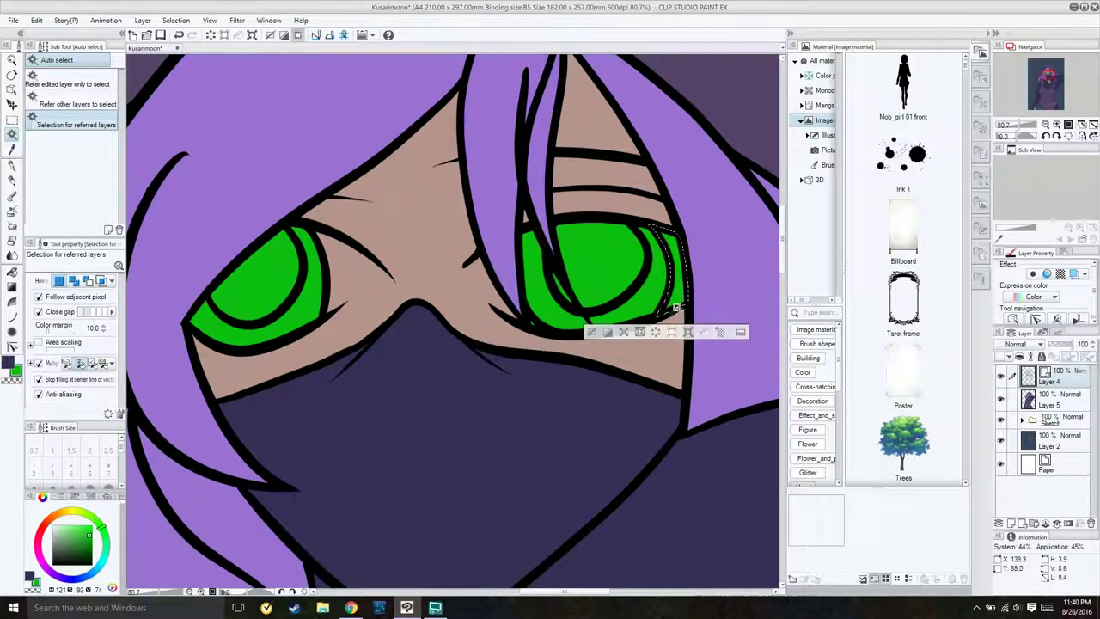
{"action": "key", "text": "i"}
{"action": "left_click", "coordinate": [1031, 398]}
Step: Select the inner circles of both eyes, fill them with black and clear the selection
{"action": "key", "text": "w"}
{"action": "left_click", "coordinate": [602, 258]}
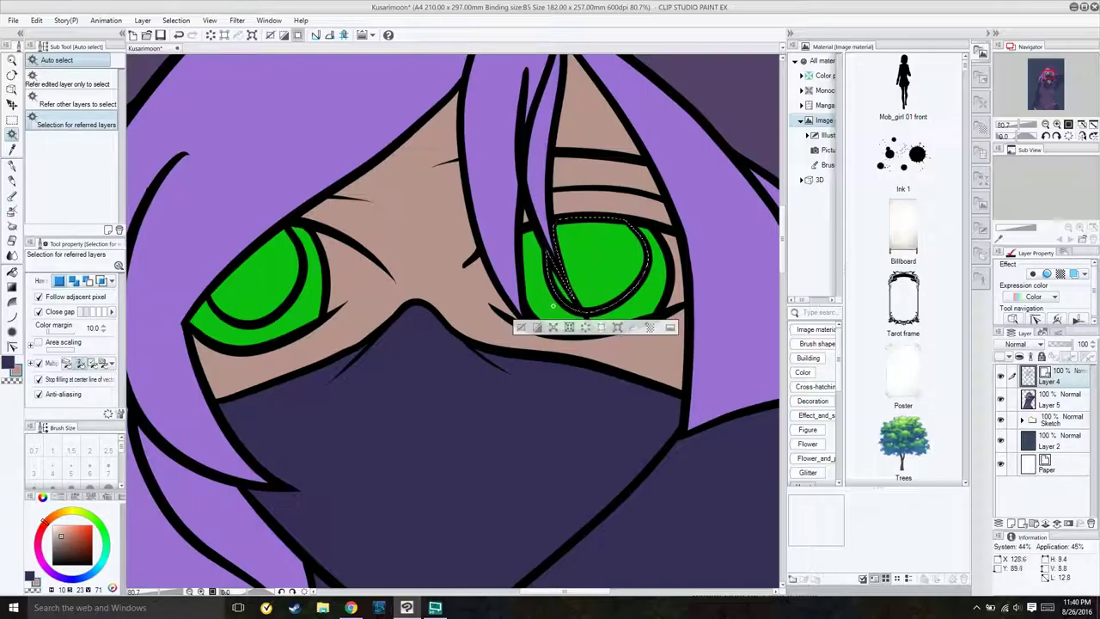
{"action": "left_click", "coordinate": [257, 275], "text": "shift"}
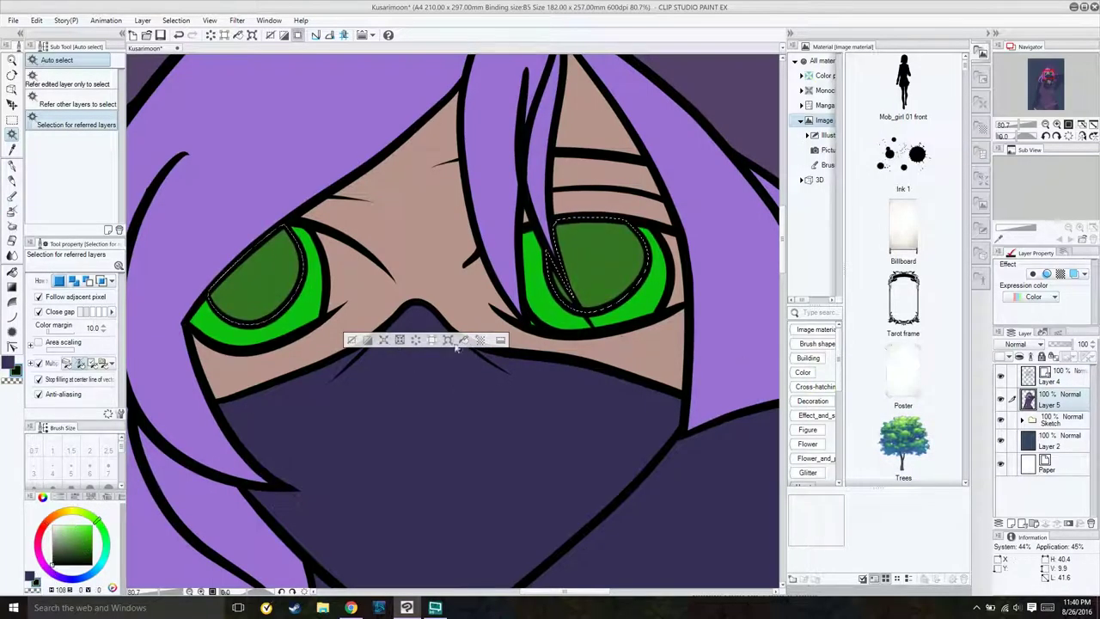
{"action": "key", "text": "ctrl+d"}
Step: Add a layer named background beneath the flat colours and hide the line art and colour layers
{"action": "scroll", "coordinate": [444, 283], "scroll_direction": "down", "scroll_amount": 5}
{"action": "scroll", "coordinate": [535, 335], "scroll_direction": "up", "scroll_amount": 6}
{"action": "key", "text": "p"}
{"action": "scroll", "coordinate": [535, 335], "scroll_direction": "down", "scroll_amount": 5}
{"action": "scroll", "coordinate": [451, 323], "scroll_direction": "down", "scroll_amount": 5}
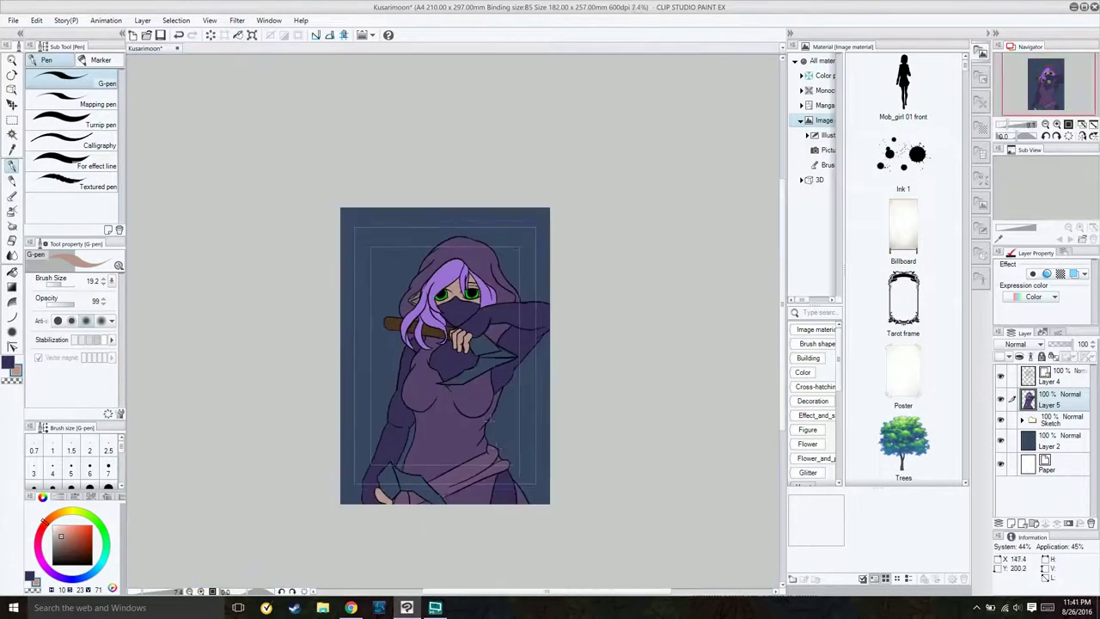
{"action": "scroll", "coordinate": [391, 300], "scroll_direction": "up", "scroll_amount": 2}
{"action": "key", "text": "ctrl+shift+n"}
{"action": "left_click", "coordinate": [999, 399]}
{"action": "left_click", "coordinate": [1000, 399]}
{"action": "left_click", "coordinate": [999, 375]}
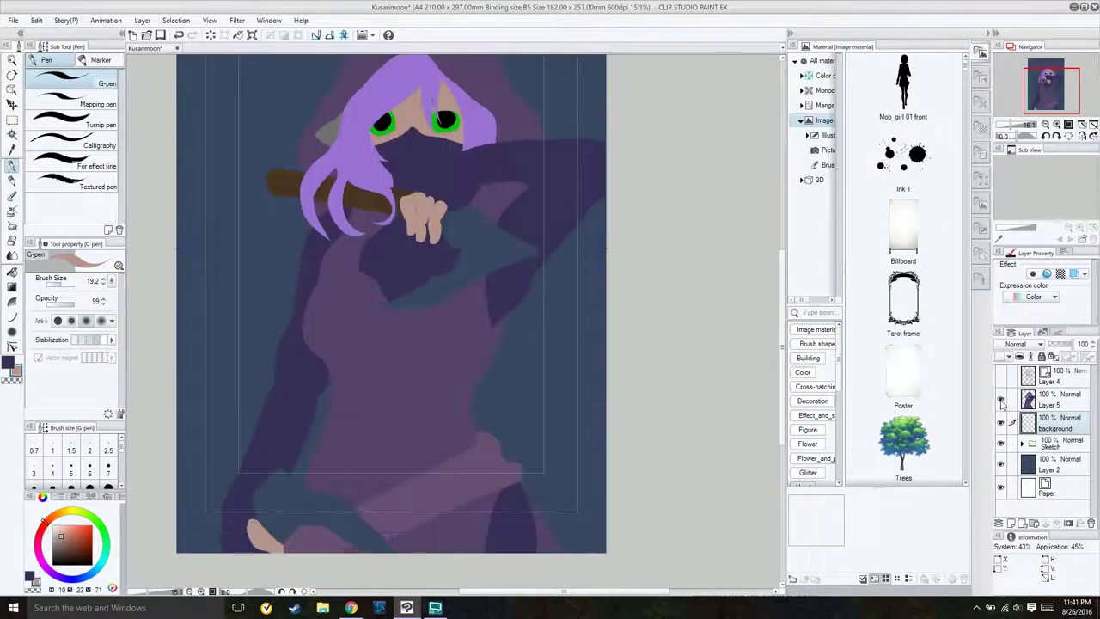
{"action": "left_click", "coordinate": [999, 399]}
Step: Cover the background layer in green with the Running color edge watercolor brush, size 265, and show the line art and colour layers again
{"action": "scroll", "coordinate": [386, 301], "scroll_direction": "down", "scroll_amount": 2}
{"action": "key", "text": "b"}
{"action": "mouse_move", "coordinate": [225, 446]}
{"action": "left_mouse_down"}
{"action": "mouse_move", "coordinate": [238, 508]}
{"action": "mouse_move", "coordinate": [449, 507]}
{"action": "mouse_move", "coordinate": [301, 500]}
{"action": "mouse_move", "coordinate": [204, 175]}
{"action": "mouse_move", "coordinate": [260, 305]}
{"action": "mouse_move", "coordinate": [249, 371]}
{"action": "left_mouse_up"}
{"action": "mouse_move", "coordinate": [509, 93]}
{"action": "left_mouse_down"}
{"action": "mouse_move", "coordinate": [520, 259]}
{"action": "mouse_move", "coordinate": [484, 151]}
{"action": "mouse_move", "coordinate": [250, 179]}
{"action": "mouse_move", "coordinate": [225, 358]}
{"action": "mouse_move", "coordinate": [256, 388]}
{"action": "mouse_move", "coordinate": [280, 124]}
{"action": "mouse_move", "coordinate": [300, 114]}
{"action": "mouse_move", "coordinate": [374, 161]}
{"action": "mouse_move", "coordinate": [457, 136]}
{"action": "mouse_move", "coordinate": [402, 109]}
{"action": "mouse_move", "coordinate": [298, 140]}
{"action": "left_mouse_up"}
{"action": "left_click", "coordinate": [1000, 376]}
{"action": "left_click", "coordinate": [1000, 399]}
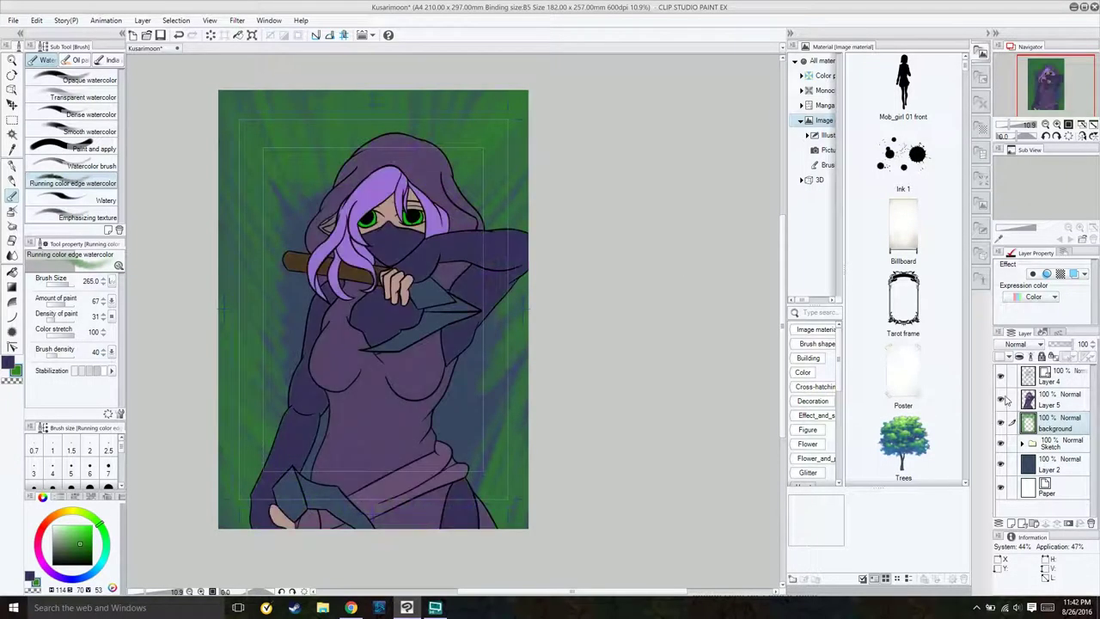
{"action": "mouse_move", "coordinate": [295, 357]}
{"action": "left_mouse_down"}
{"action": "mouse_move", "coordinate": [292, 202]}
{"action": "mouse_move", "coordinate": [482, 463]}
{"action": "mouse_move", "coordinate": [513, 296]}
{"action": "left_mouse_up"}
Step: Paint darker green clouds around the background's edges with the Sand cloud brush, size 324.4, and soften them with Blur at size 891.1
{"action": "left_click", "coordinate": [12, 225]}
{"action": "left_click", "coordinate": [86, 148]}
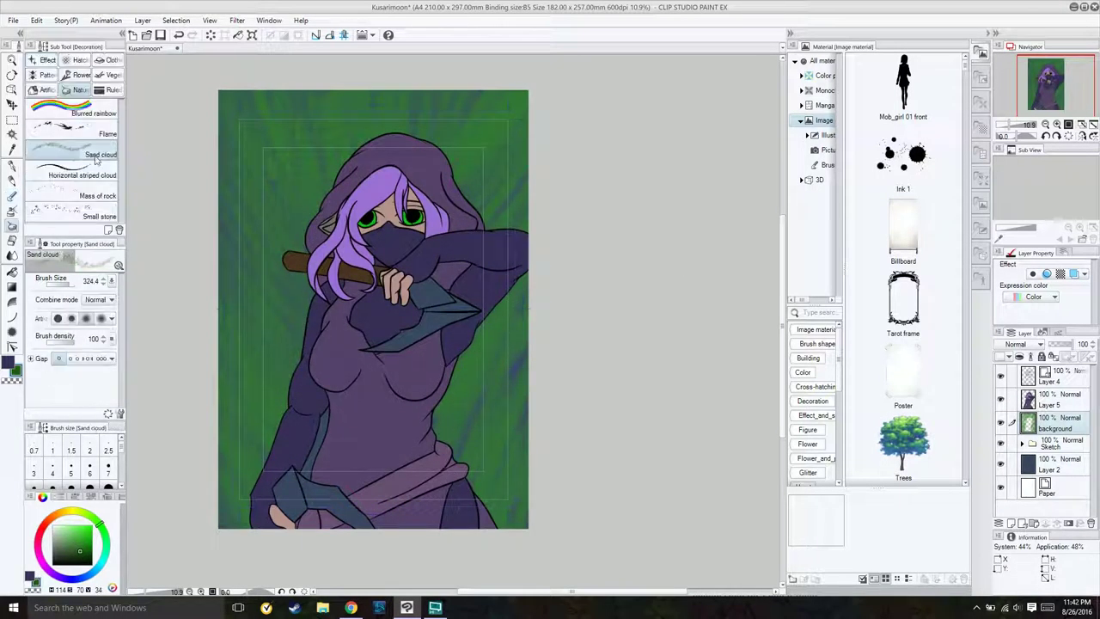
{"action": "mouse_move", "coordinate": [224, 468]}
{"action": "left_mouse_down"}
{"action": "mouse_move", "coordinate": [248, 440]}
{"action": "mouse_move", "coordinate": [456, 457]}
{"action": "mouse_move", "coordinate": [488, 441]}
{"action": "mouse_move", "coordinate": [532, 267]}
{"action": "mouse_move", "coordinate": [503, 155]}
{"action": "left_mouse_up"}
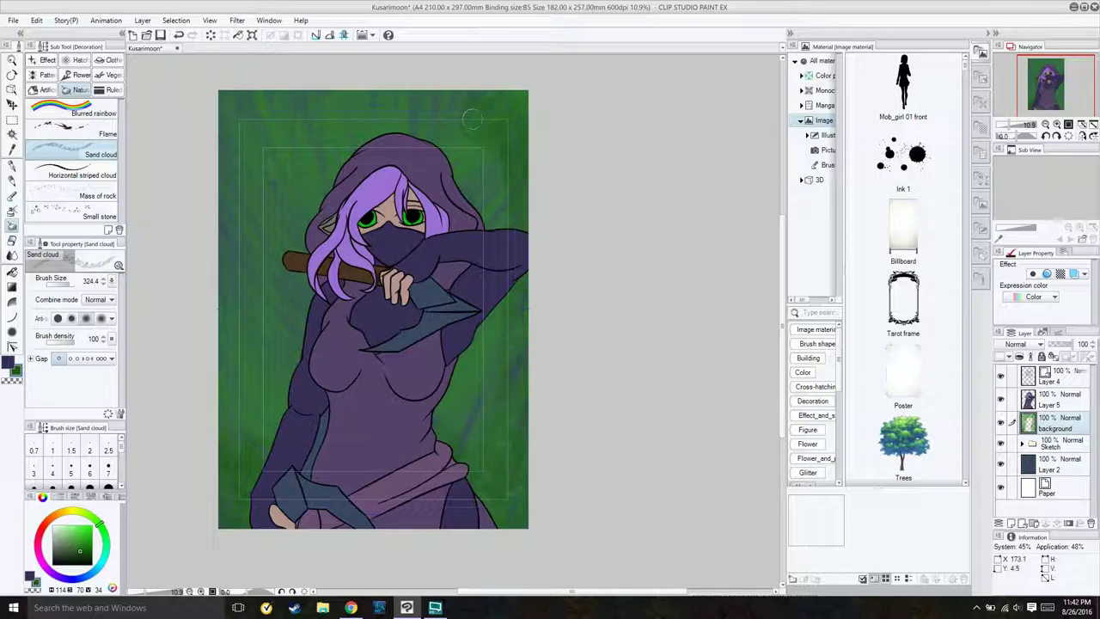
{"action": "mouse_move", "coordinate": [451, 427]}
{"action": "left_mouse_down"}
{"action": "mouse_move", "coordinate": [227, 369]}
{"action": "mouse_move", "coordinate": [261, 506]}
{"action": "left_mouse_up"}
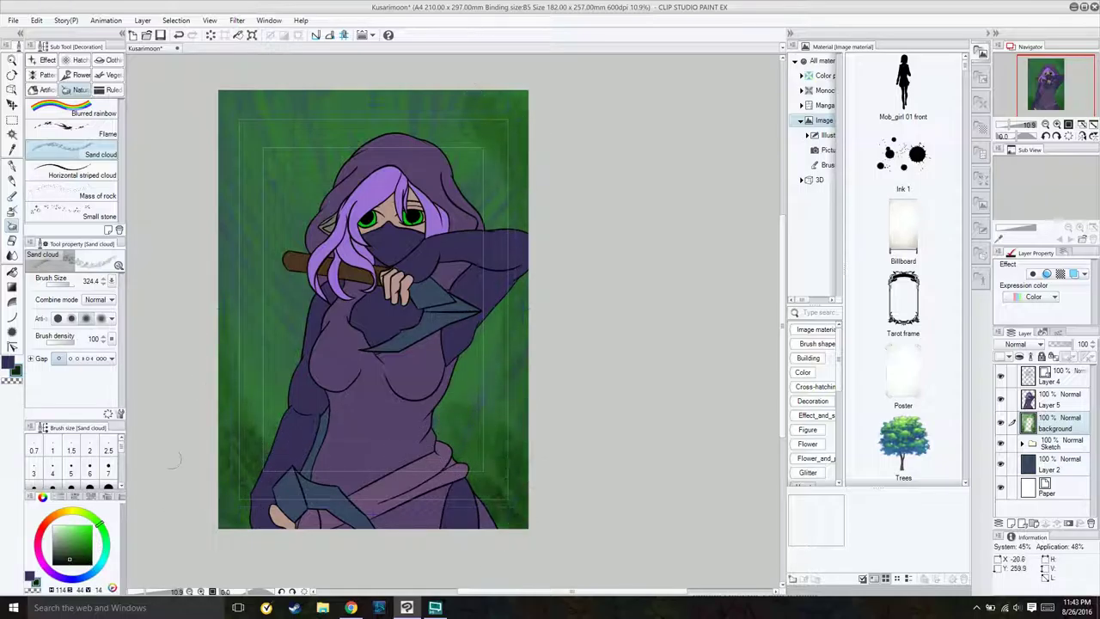
{"action": "mouse_move", "coordinate": [508, 455]}
{"action": "left_mouse_down"}
{"action": "mouse_move", "coordinate": [489, 517]}
{"action": "mouse_move", "coordinate": [515, 489]}
{"action": "left_mouse_up"}
{"action": "left_click", "coordinate": [12, 254]}
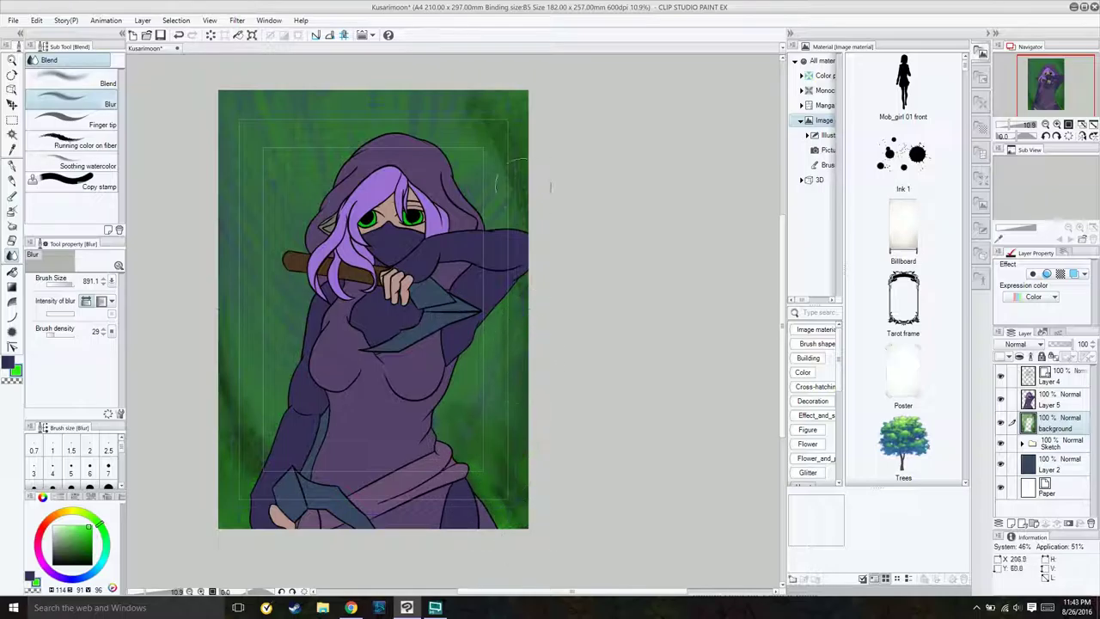
Step: Try the Trees brush on the background beside the lower arm and undo the stroke
{"action": "left_click", "coordinate": [12, 225]}
{"action": "left_click", "coordinate": [95, 147]}
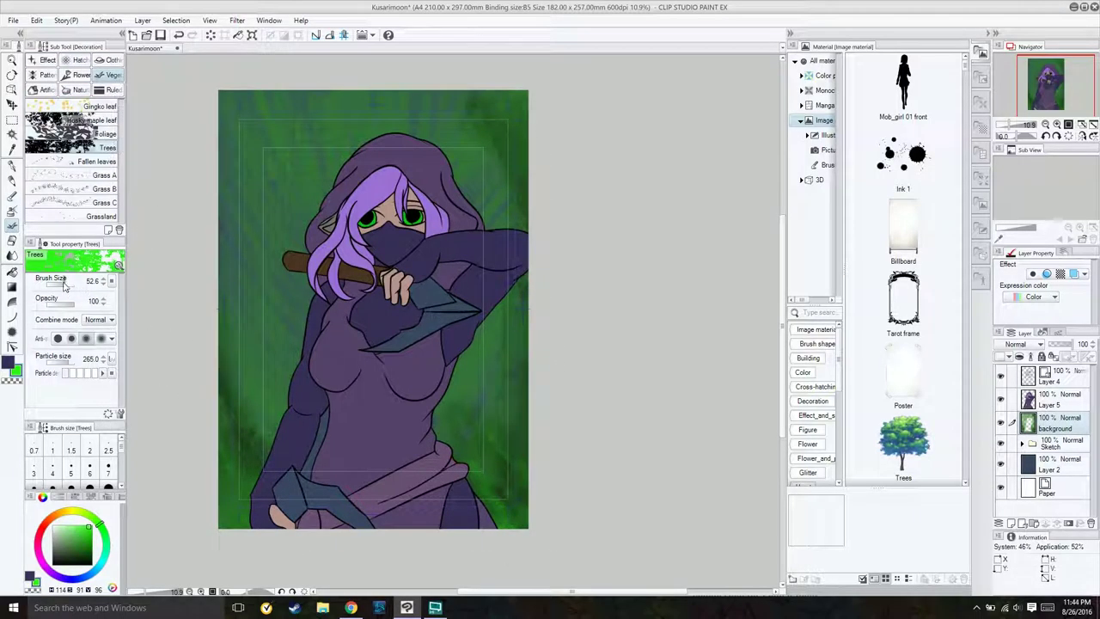
{"action": "left_click_drag", "start_coordinate": [228, 468], "coordinate": [233, 524]}
{"action": "key", "text": "ctrl+z"}
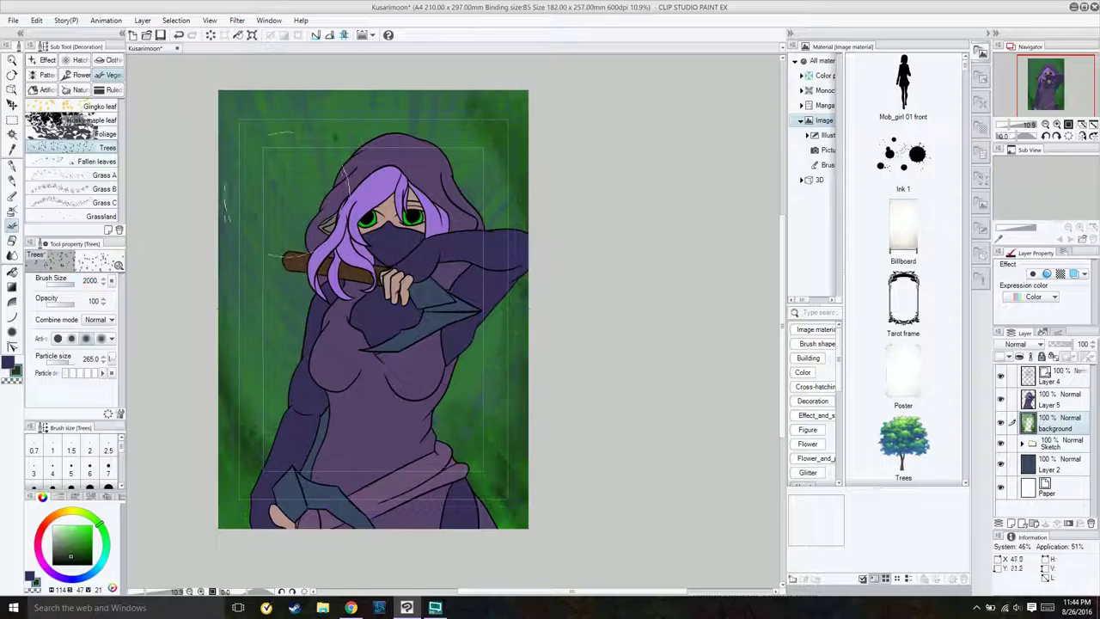
Step: Scatter small leaves around the figure with the Foliage brush, size 1090, opacity 74 and particle size 176.9, and soften them with Blur
{"action": "left_click", "coordinate": [94, 133]}
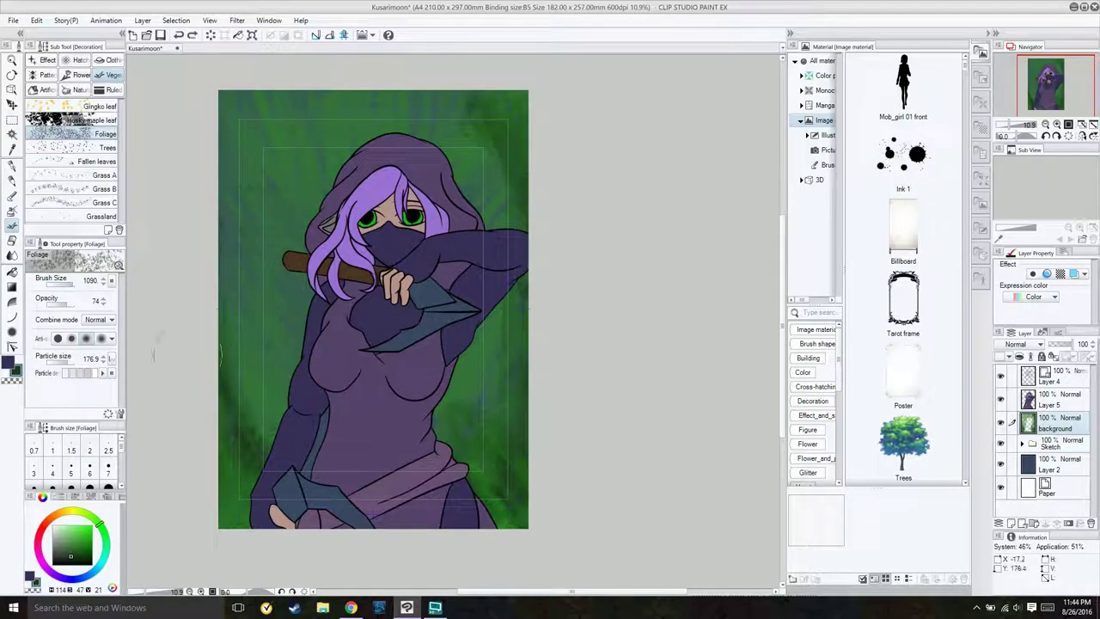
{"action": "mouse_move", "coordinate": [559, 283]}
{"action": "left_mouse_down"}
{"action": "mouse_move", "coordinate": [258, 155]}
{"action": "mouse_move", "coordinate": [160, 356]}
{"action": "mouse_move", "coordinate": [387, 361]}
{"action": "mouse_move", "coordinate": [283, 318]}
{"action": "mouse_move", "coordinate": [275, 412]}
{"action": "mouse_move", "coordinate": [257, 129]}
{"action": "mouse_move", "coordinate": [236, 193]}
{"action": "left_mouse_up"}
{"action": "mouse_move", "coordinate": [343, 430]}
{"action": "left_mouse_down"}
{"action": "mouse_move", "coordinate": [284, 305]}
{"action": "mouse_move", "coordinate": [481, 223]}
{"action": "mouse_move", "coordinate": [473, 421]}
{"action": "left_mouse_up"}
{"action": "key", "text": "j"}
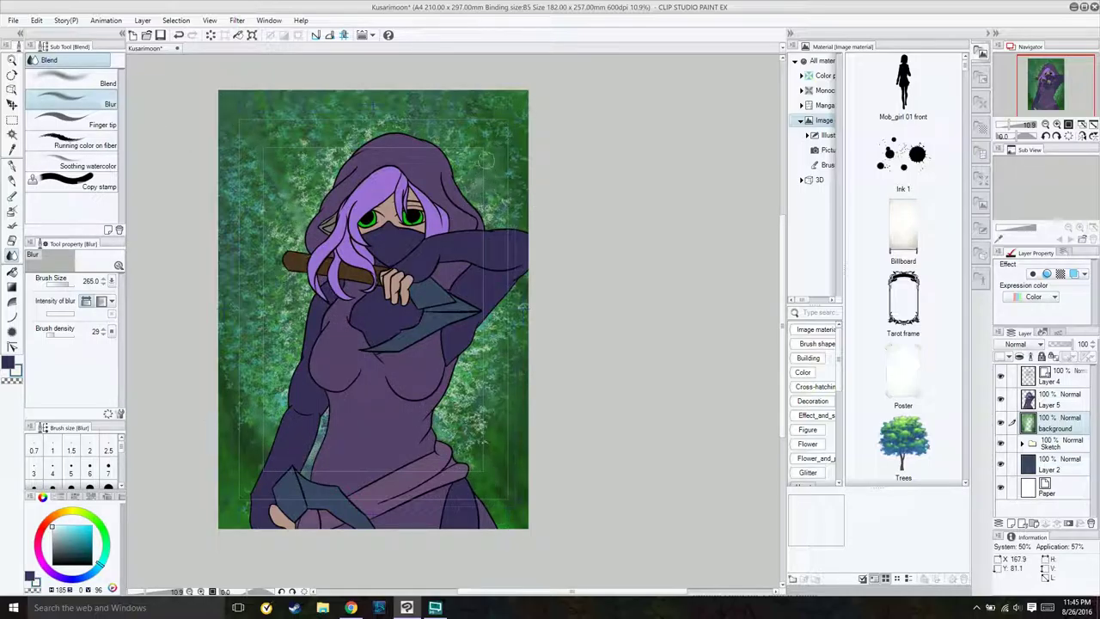
Step: Paint leaves along the background's left side with the Fallen leaves brush, size 324.4, and soften them with Blur at size 265
{"action": "key", "text": "b"}
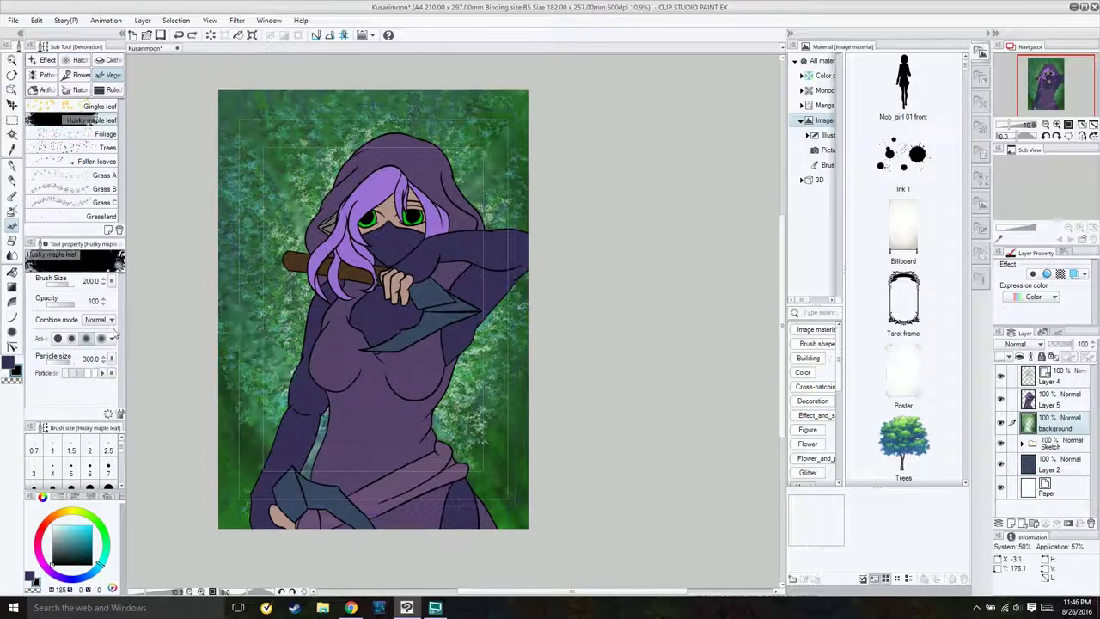
{"action": "left_click", "coordinate": [75, 89]}
{"action": "left_click", "coordinate": [110, 75]}
{"action": "left_click", "coordinate": [95, 160]}
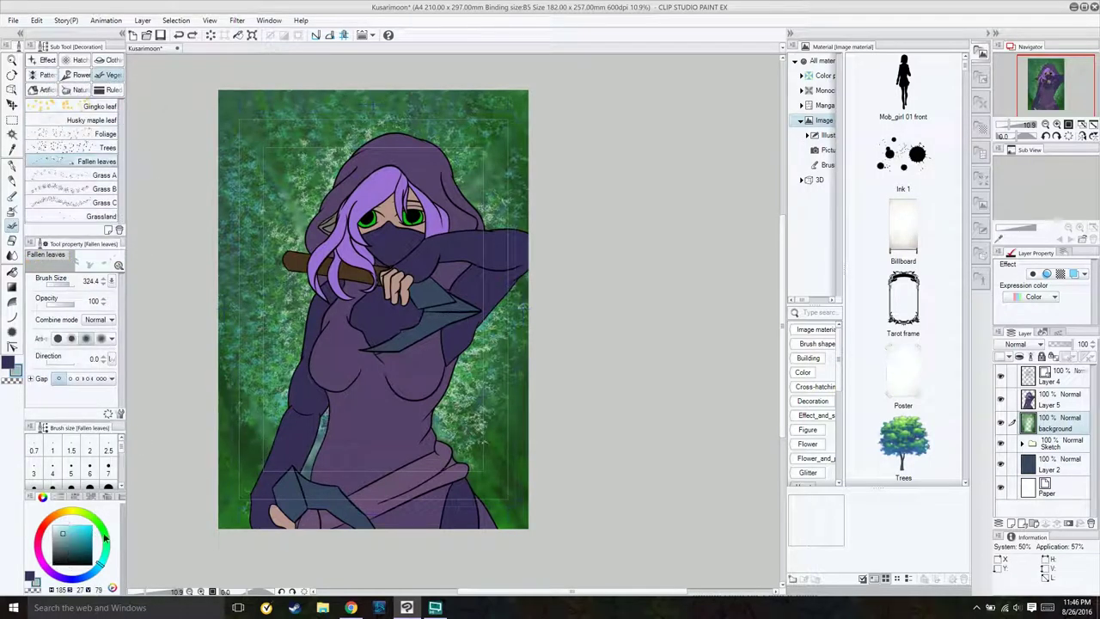
{"action": "mouse_move", "coordinate": [257, 425]}
{"action": "left_mouse_down"}
{"action": "mouse_move", "coordinate": [262, 369]}
{"action": "mouse_move", "coordinate": [245, 340]}
{"action": "left_mouse_up"}
{"action": "key", "text": "j"}
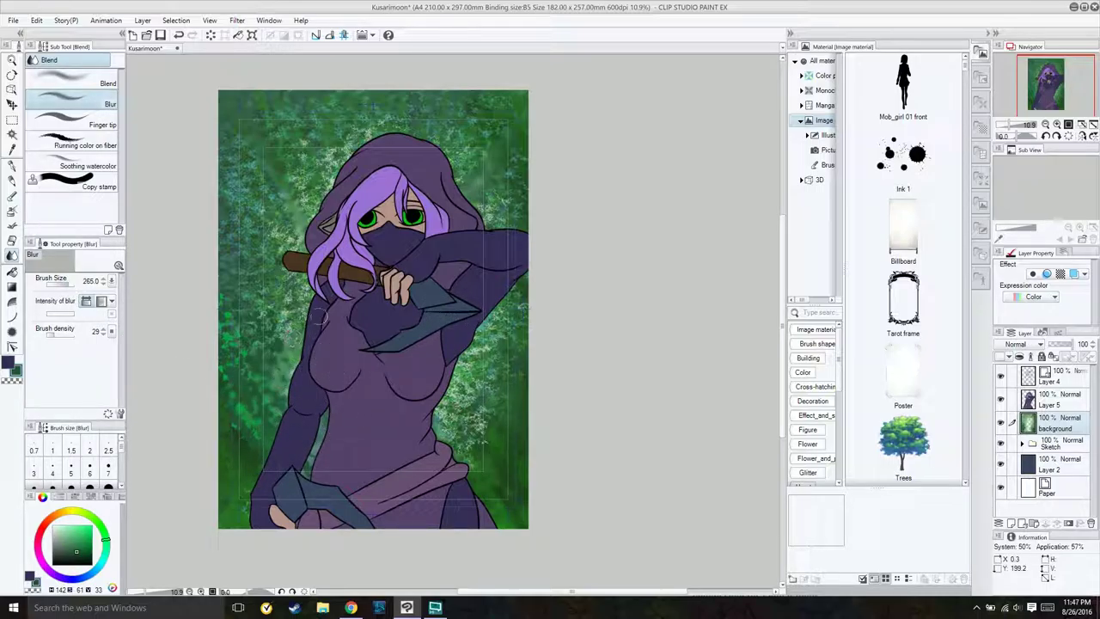
{"action": "left_click_drag", "start_coordinate": [262, 412], "coordinate": [223, 361]}
Step: Layer dark and bright green leaves down the background's left side with the Foliage brush, size 486 and particle size 2000
{"action": "key", "text": "b"}
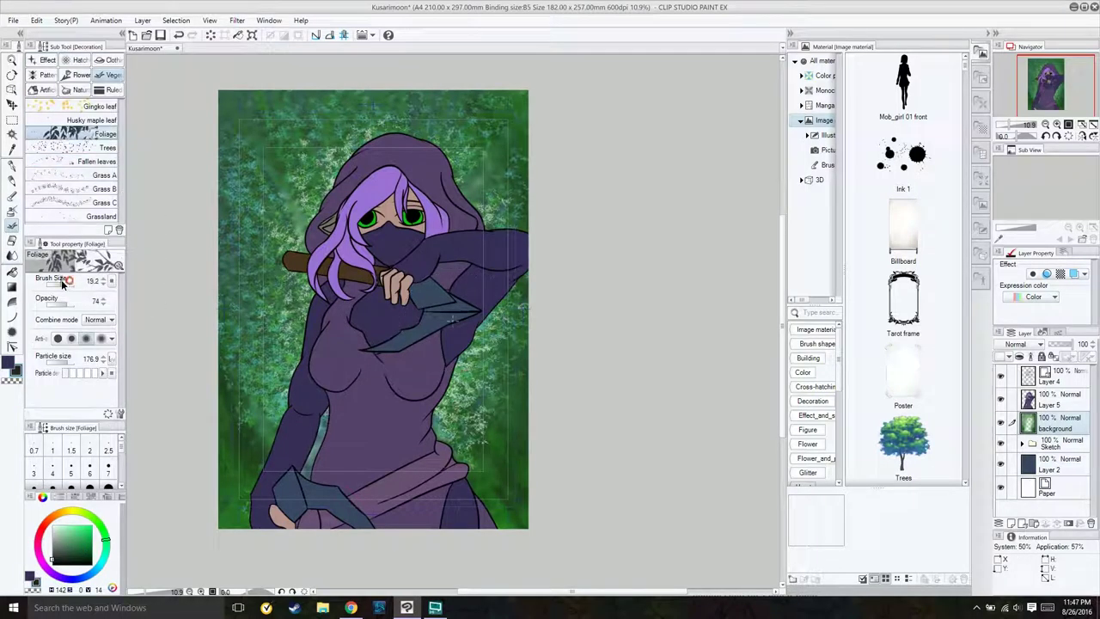
{"action": "left_click_drag", "start_coordinate": [69, 365], "coordinate": [83, 361]}
{"action": "left_click_drag", "start_coordinate": [58, 286], "coordinate": [70, 286]}
{"action": "left_click_drag", "start_coordinate": [271, 430], "coordinate": [256, 124]}
{"action": "key", "text": "x"}
{"action": "mouse_move", "coordinate": [237, 430]}
{"action": "left_mouse_down"}
{"action": "mouse_move", "coordinate": [228, 215]}
{"action": "mouse_move", "coordinate": [206, 400]}
{"action": "left_mouse_up"}
{"action": "key", "text": "x"}
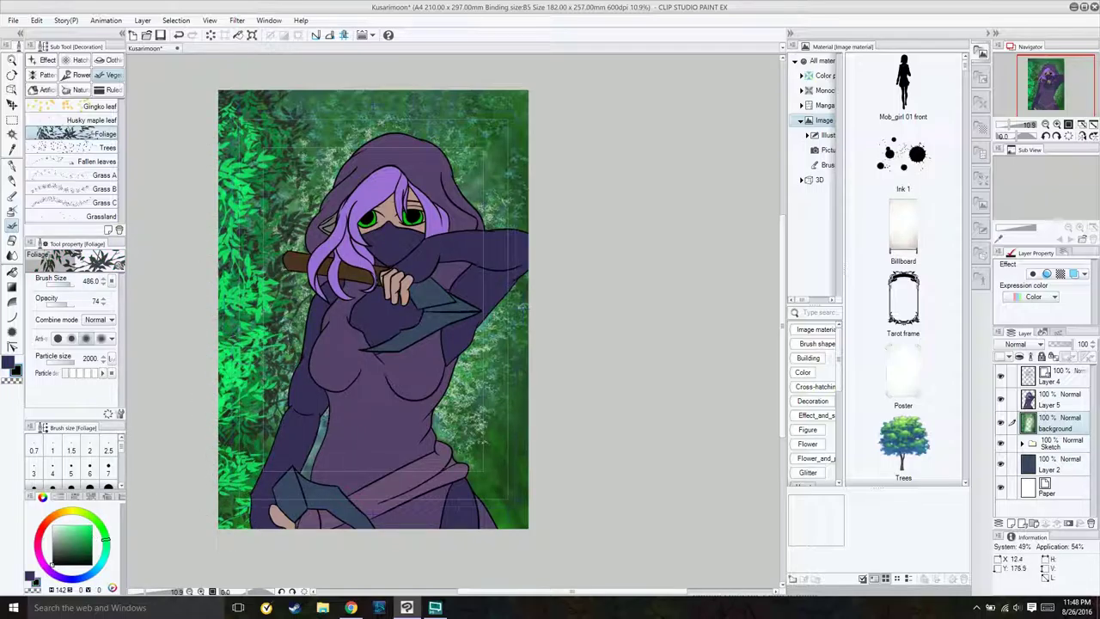
{"action": "left_click_drag", "start_coordinate": [268, 192], "coordinate": [257, 403]}
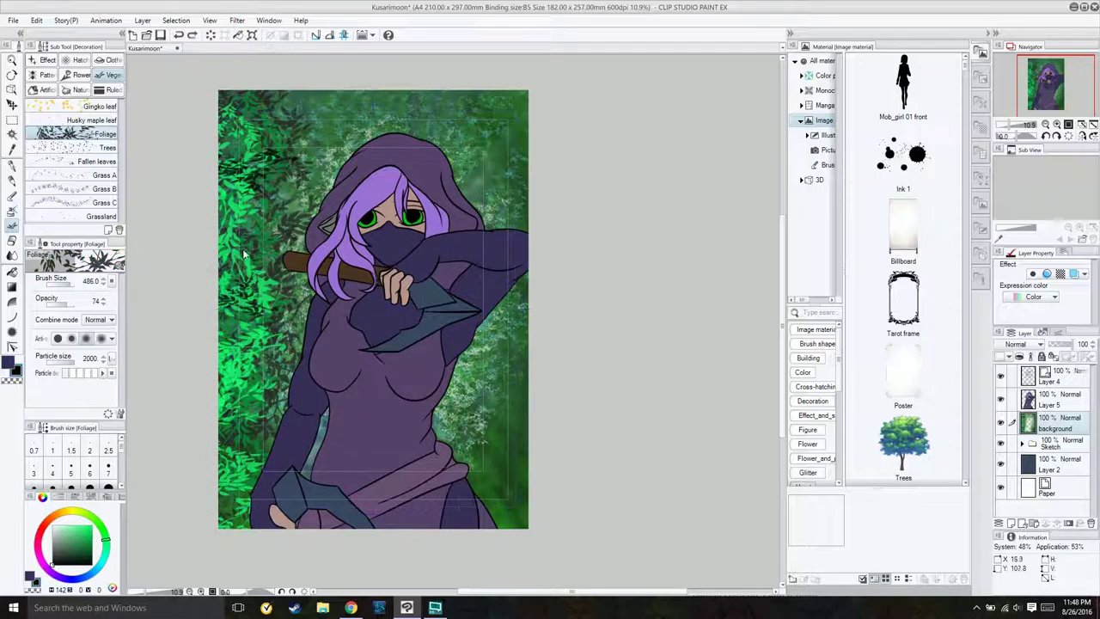
{"action": "mouse_move", "coordinate": [275, 172]}
{"action": "left_mouse_down"}
{"action": "mouse_move", "coordinate": [244, 472]}
{"action": "mouse_move", "coordinate": [249, 155]}
{"action": "left_mouse_up"}
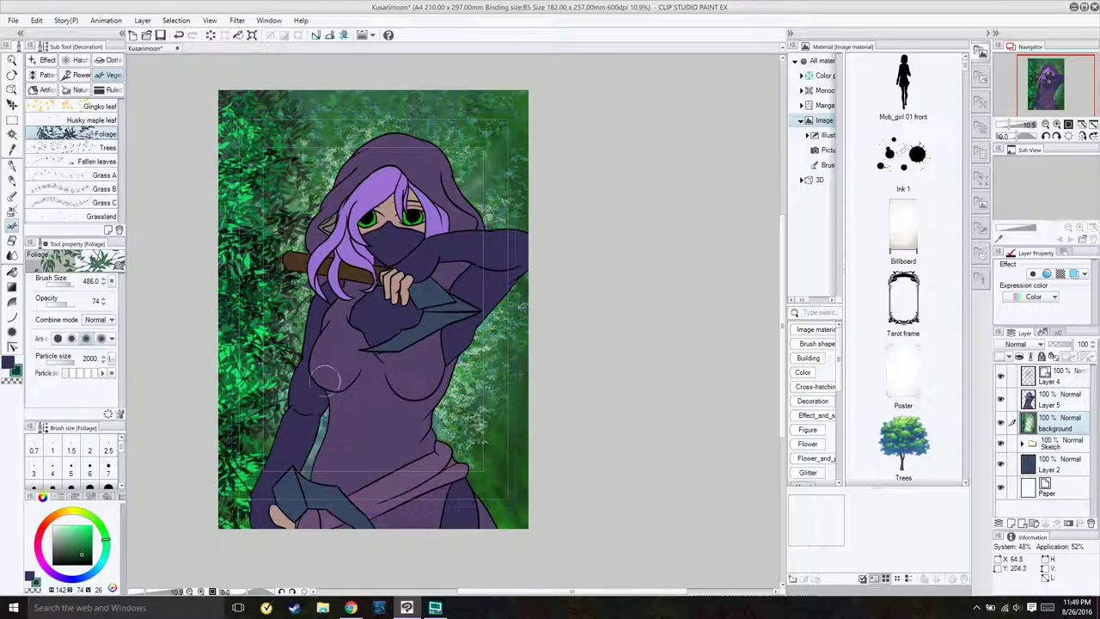
Step: Try painting dark and green foliage beside the figure's hips with the Trees brush, size 486, and undo the last strokes
{"action": "left_click", "coordinate": [103, 146]}
{"action": "mouse_move", "coordinate": [481, 464]}
{"action": "left_mouse_down"}
{"action": "mouse_move", "coordinate": [498, 446]}
{"action": "mouse_move", "coordinate": [562, 497]}
{"action": "left_mouse_up"}
{"action": "mouse_move", "coordinate": [516, 464]}
{"action": "left_mouse_down"}
{"action": "mouse_move", "coordinate": [507, 507]}
{"action": "mouse_move", "coordinate": [468, 404]}
{"action": "mouse_move", "coordinate": [447, 429]}
{"action": "mouse_move", "coordinate": [481, 447]}
{"action": "left_mouse_up"}
{"action": "left_click", "coordinate": [99, 549]}
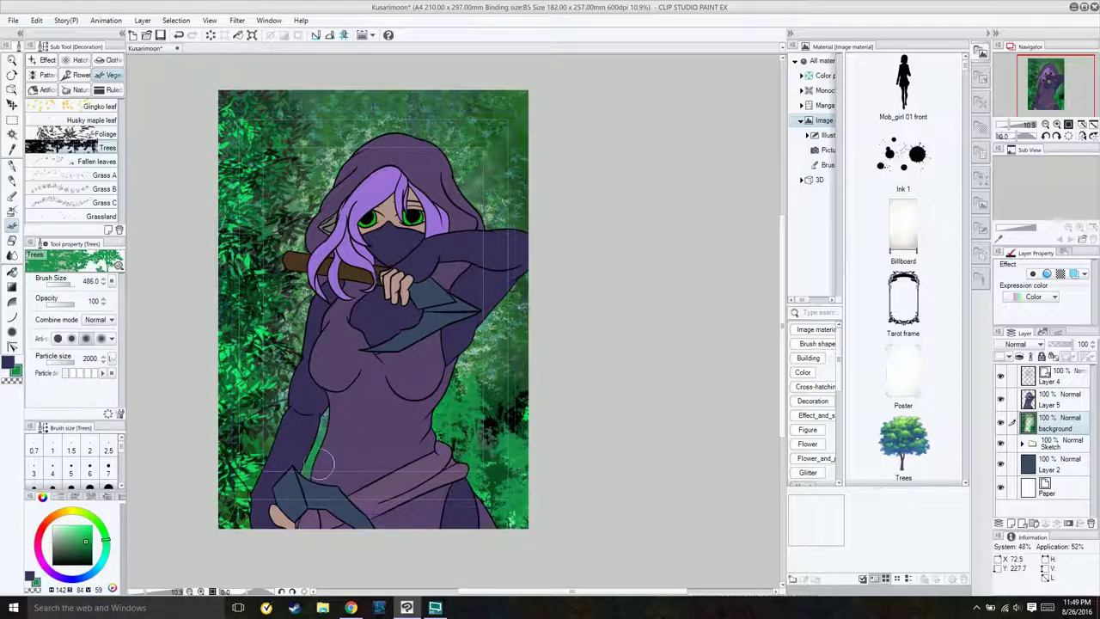
{"action": "key", "text": "ctrl+z"}
{"action": "key", "text": "ctrl+z"}
{"action": "key", "text": "ctrl+z"}
Step: Paint green and near-black clouds beside the hips with the Sand cloud brush, size 324.4, and smooth them with Blur and Transparent watercolor
{"action": "left_click", "coordinate": [80, 89]}
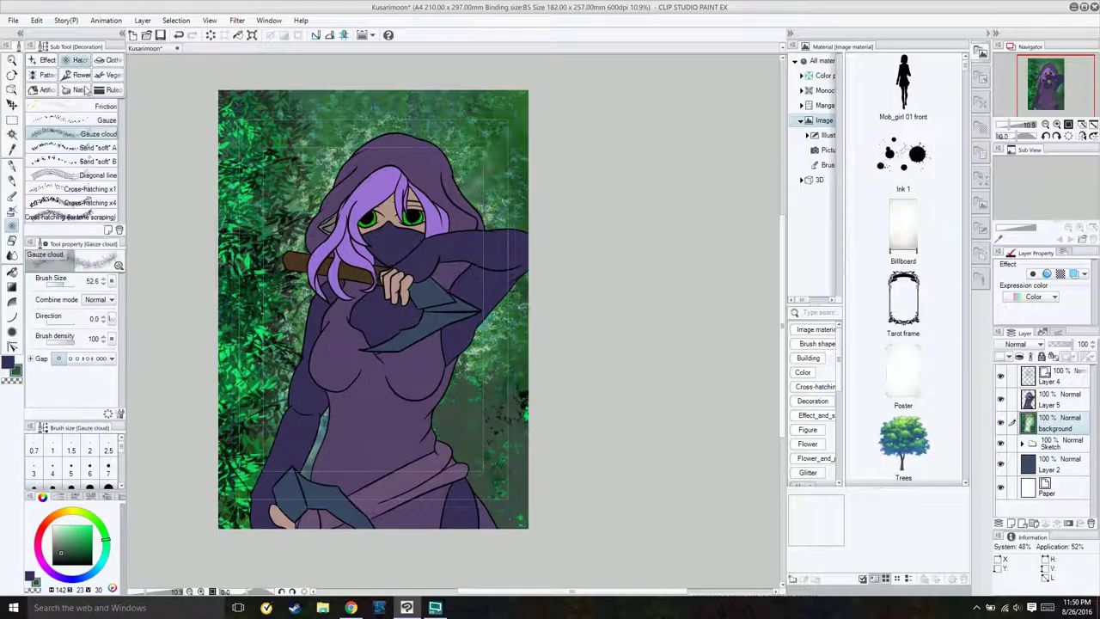
{"action": "mouse_move", "coordinate": [464, 394]}
{"action": "left_mouse_down"}
{"action": "mouse_move", "coordinate": [506, 447]}
{"action": "mouse_move", "coordinate": [490, 412]}
{"action": "left_mouse_up"}
{"action": "left_click", "coordinate": [511, 502], "text": "alt"}
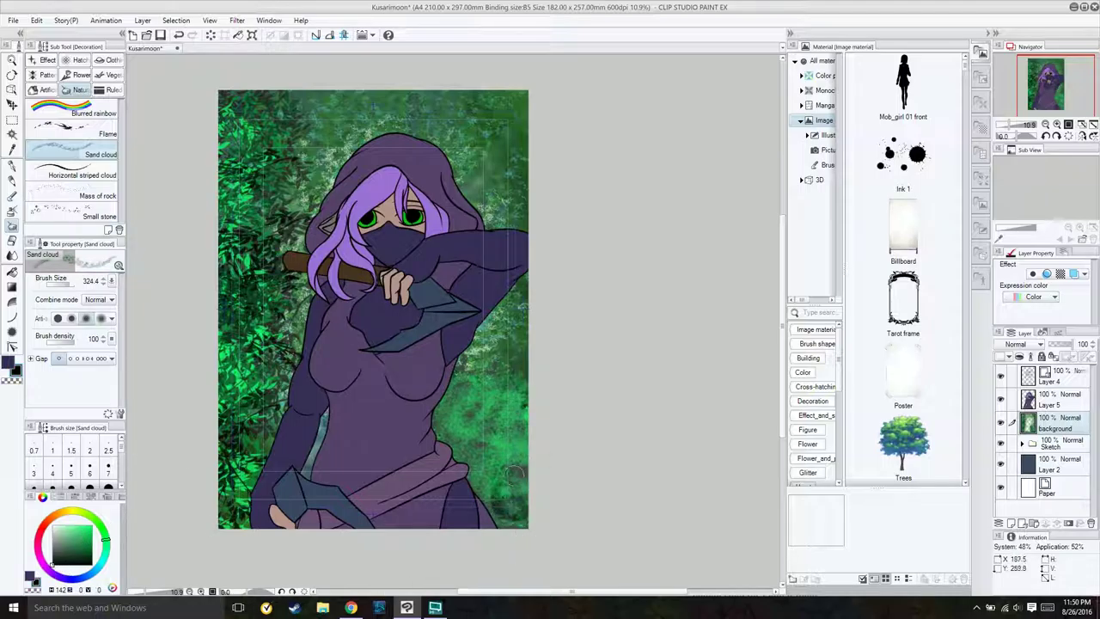
{"action": "left_click_drag", "start_coordinate": [511, 503], "coordinate": [474, 421]}
{"action": "key", "text": "j"}
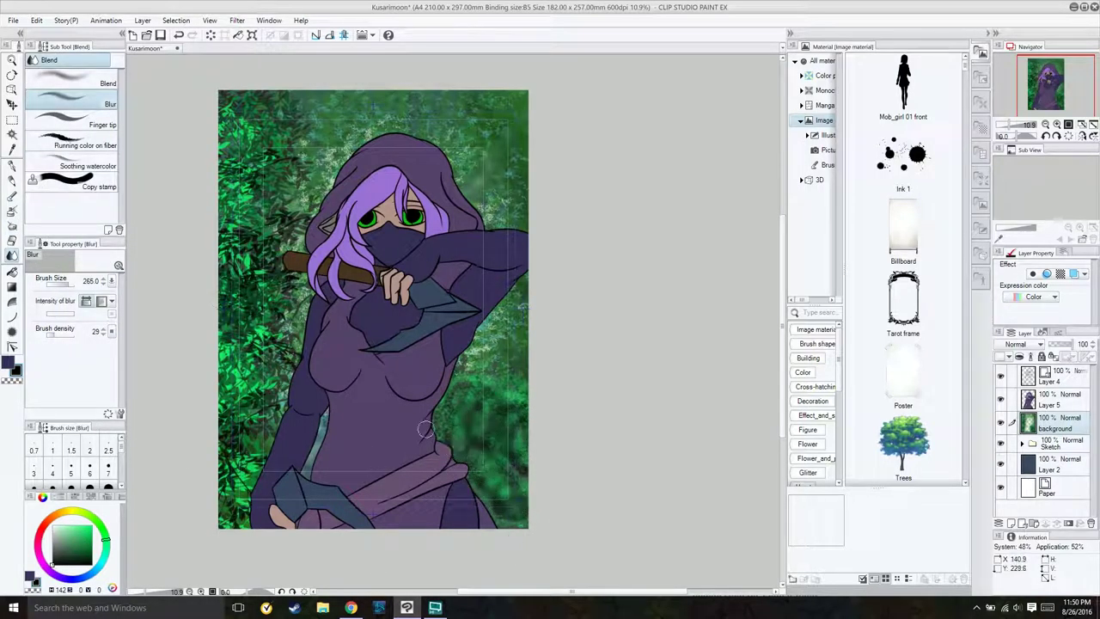
{"action": "key", "text": "b"}
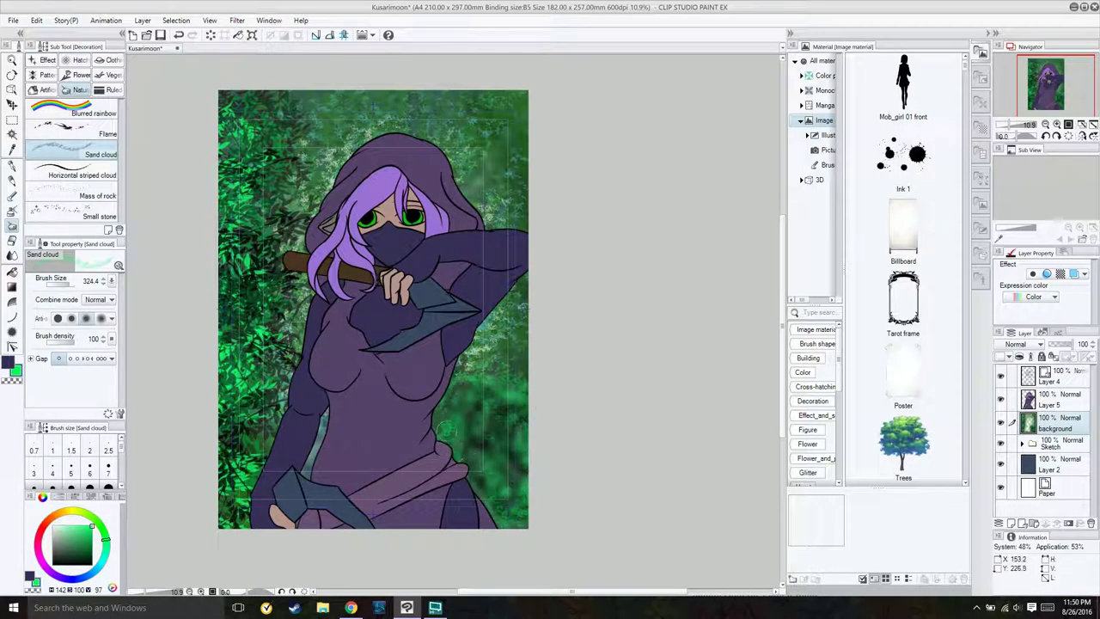
{"action": "key", "text": "b"}
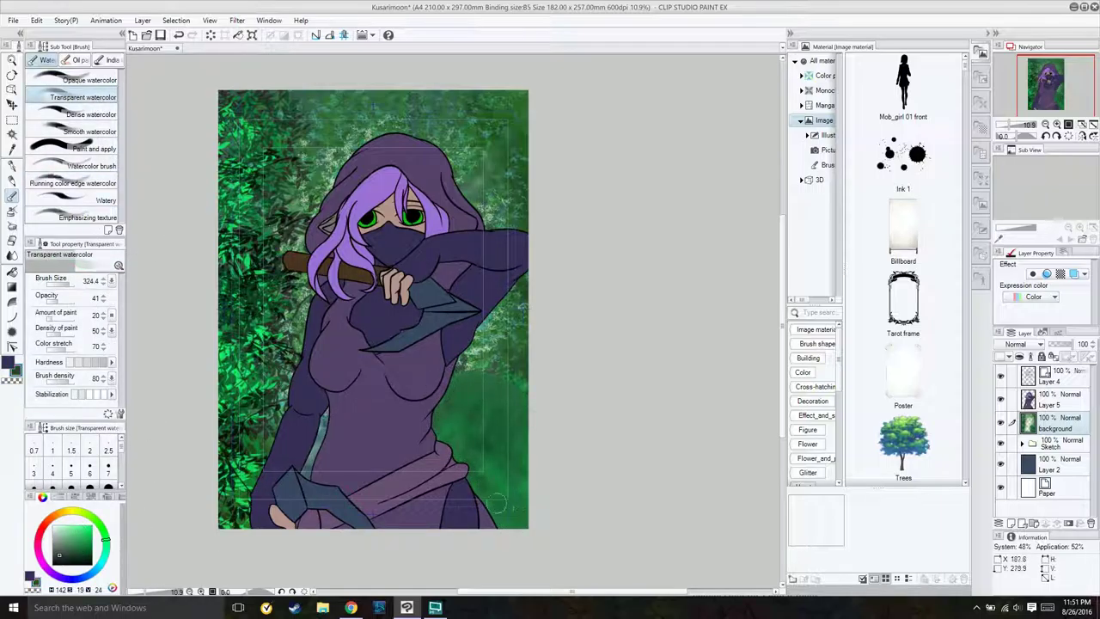
Step: Paint blue clouds over the background around the figure with the Sand cloud brush, including dark blue (233, 61, 31)
{"action": "left_click", "coordinate": [12, 226]}
{"action": "left_click", "coordinate": [53, 515]}
{"action": "mouse_move", "coordinate": [489, 404]}
{"action": "left_mouse_down"}
{"action": "mouse_move", "coordinate": [464, 429]}
{"action": "mouse_move", "coordinate": [481, 498]}
{"action": "mouse_move", "coordinate": [464, 387]}
{"action": "mouse_move", "coordinate": [453, 378]}
{"action": "mouse_move", "coordinate": [524, 309]}
{"action": "mouse_move", "coordinate": [464, 103]}
{"action": "mouse_move", "coordinate": [234, 197]}
{"action": "mouse_move", "coordinate": [243, 419]}
{"action": "mouse_move", "coordinate": [284, 275]}
{"action": "mouse_move", "coordinate": [293, 103]}
{"action": "mouse_move", "coordinate": [395, 95]}
{"action": "left_mouse_up"}
{"action": "mouse_move", "coordinate": [283, 116]}
{"action": "left_mouse_down"}
{"action": "mouse_move", "coordinate": [468, 103]}
{"action": "mouse_move", "coordinate": [515, 361]}
{"action": "mouse_move", "coordinate": [258, 138]}
{"action": "mouse_move", "coordinate": [344, 396]}
{"action": "mouse_move", "coordinate": [481, 378]}
{"action": "mouse_move", "coordinate": [481, 154]}
{"action": "mouse_move", "coordinate": [451, 141]}
{"action": "left_mouse_up"}
{"action": "left_click", "coordinate": [451, 146], "text": "alt"}
{"action": "mouse_move", "coordinate": [455, 395]}
{"action": "left_mouse_down"}
{"action": "mouse_move", "coordinate": [489, 352]}
{"action": "mouse_move", "coordinate": [468, 155]}
{"action": "mouse_move", "coordinate": [301, 110]}
{"action": "left_mouse_up"}
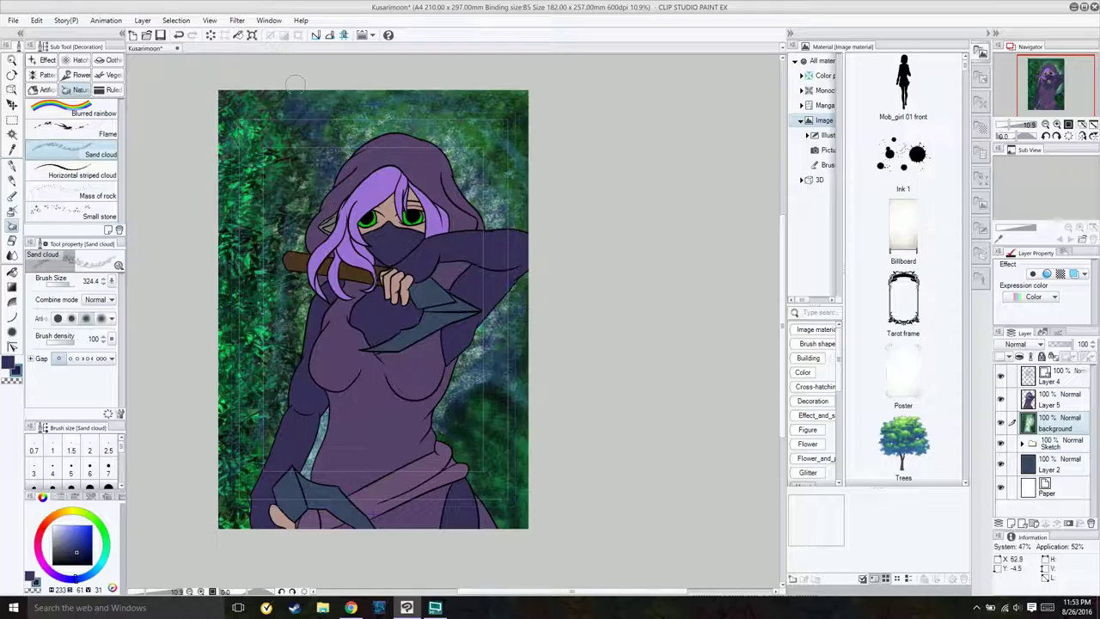
Step: Glaze the background behind the figure and over the foliage with dark blue (233, 90, 19) using Transparent watercolor, size 324.4, opacity 41
{"action": "key", "text": "b"}
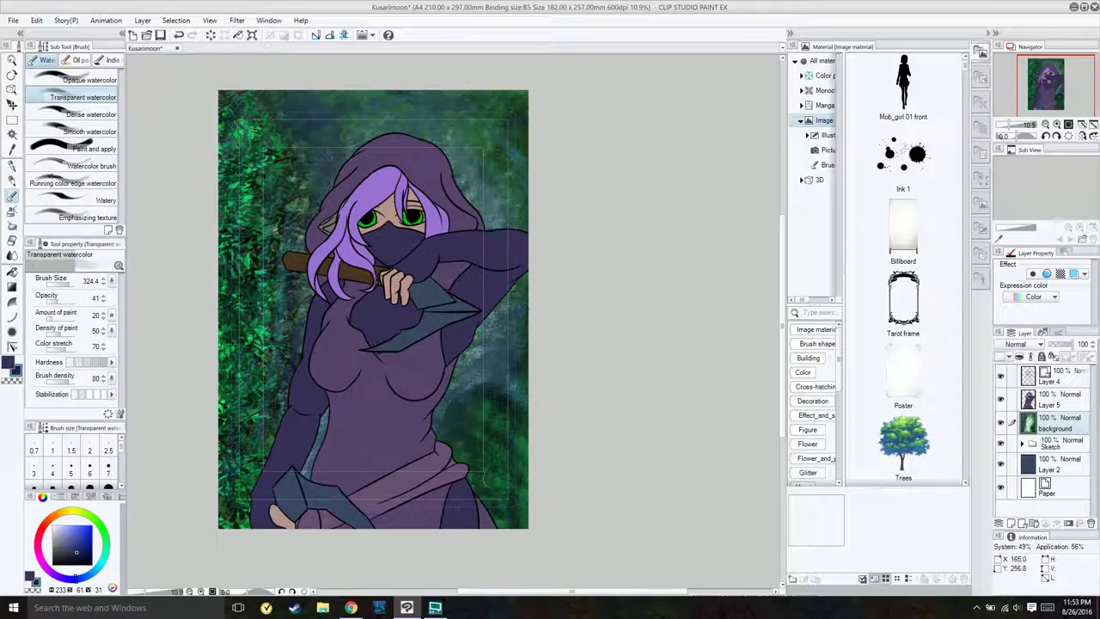
{"action": "left_click", "coordinate": [1000, 376]}
{"action": "left_click", "coordinate": [1000, 398]}
{"action": "mouse_move", "coordinate": [364, 502]}
{"action": "left_mouse_down"}
{"action": "mouse_move", "coordinate": [412, 386]}
{"action": "mouse_move", "coordinate": [463, 189]}
{"action": "left_mouse_up"}
{"action": "mouse_move", "coordinate": [292, 421]}
{"action": "left_mouse_down"}
{"action": "mouse_move", "coordinate": [381, 481]}
{"action": "mouse_move", "coordinate": [299, 458]}
{"action": "mouse_move", "coordinate": [396, 347]}
{"action": "mouse_move", "coordinate": [329, 299]}
{"action": "mouse_move", "coordinate": [384, 235]}
{"action": "mouse_move", "coordinate": [377, 174]}
{"action": "mouse_move", "coordinate": [427, 398]}
{"action": "left_mouse_up"}
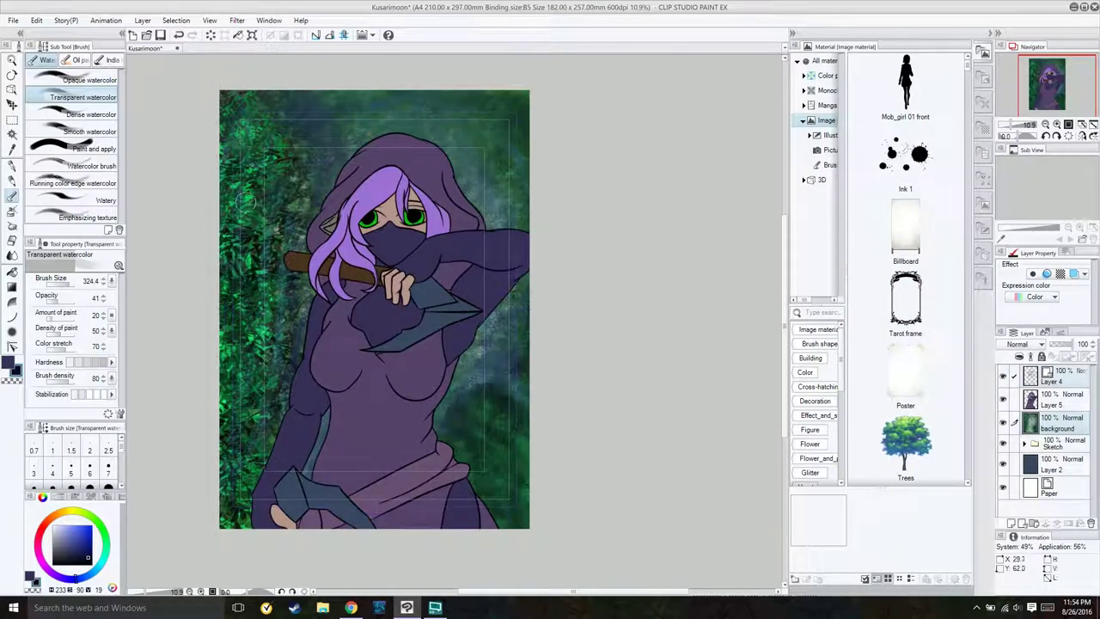
{"action": "left_click_drag", "start_coordinate": [246, 202], "coordinate": [225, 459]}
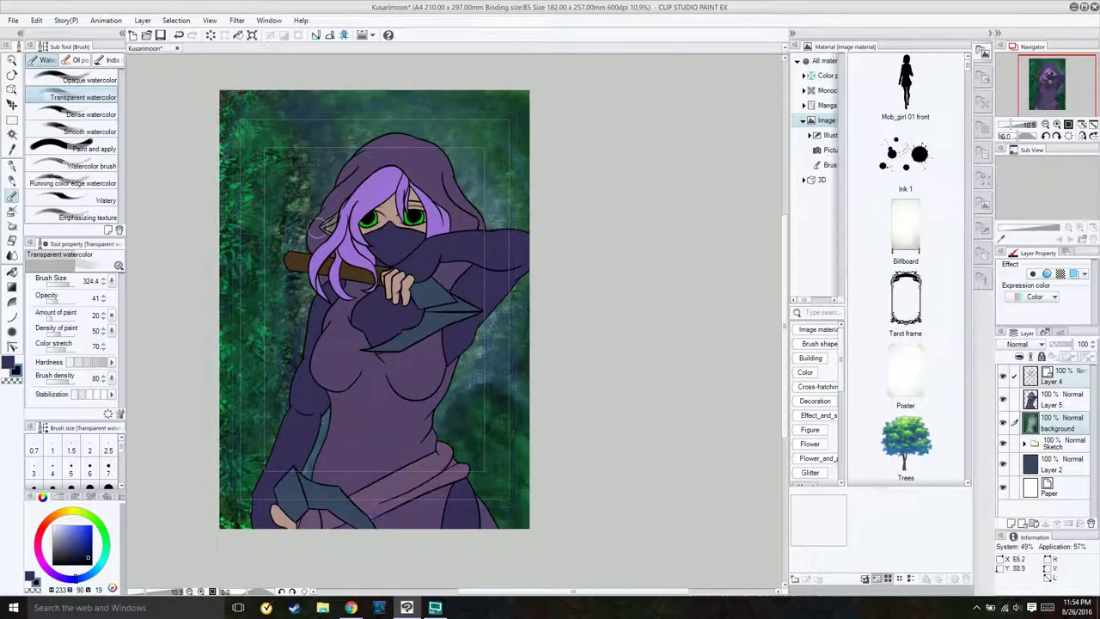
Step: Hide Layer 4 and Layer 5 and paint dark brown (26, 57, 23) tree trunks on the background with Running color edge watercolor, size 265
{"action": "key", "text": "p"}
{"action": "left_click", "coordinate": [51, 518]}
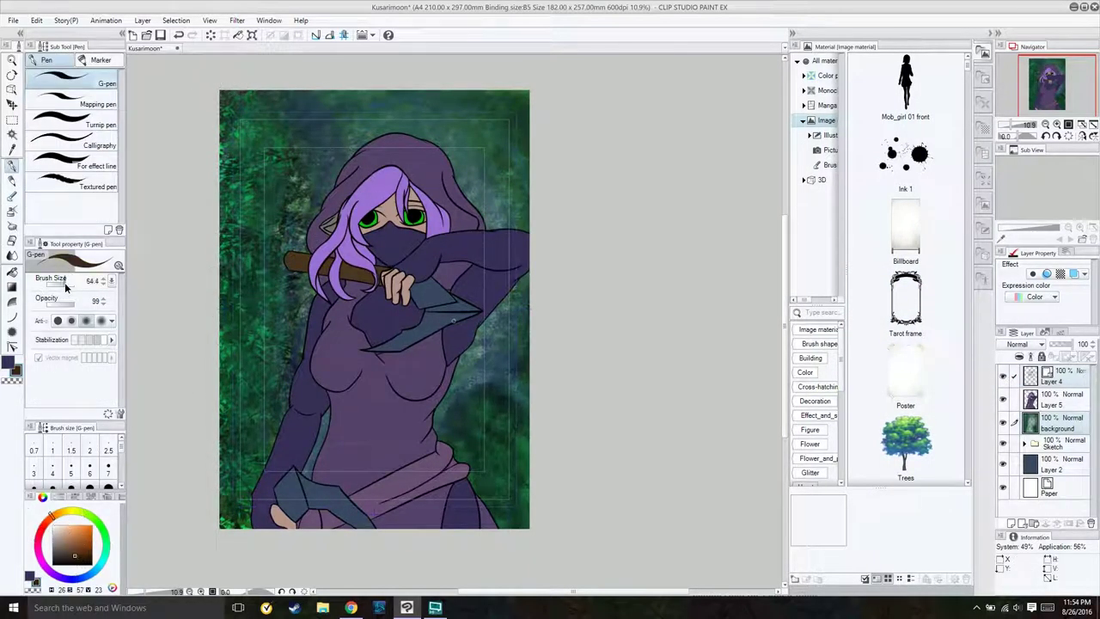
{"action": "key", "text": "b"}
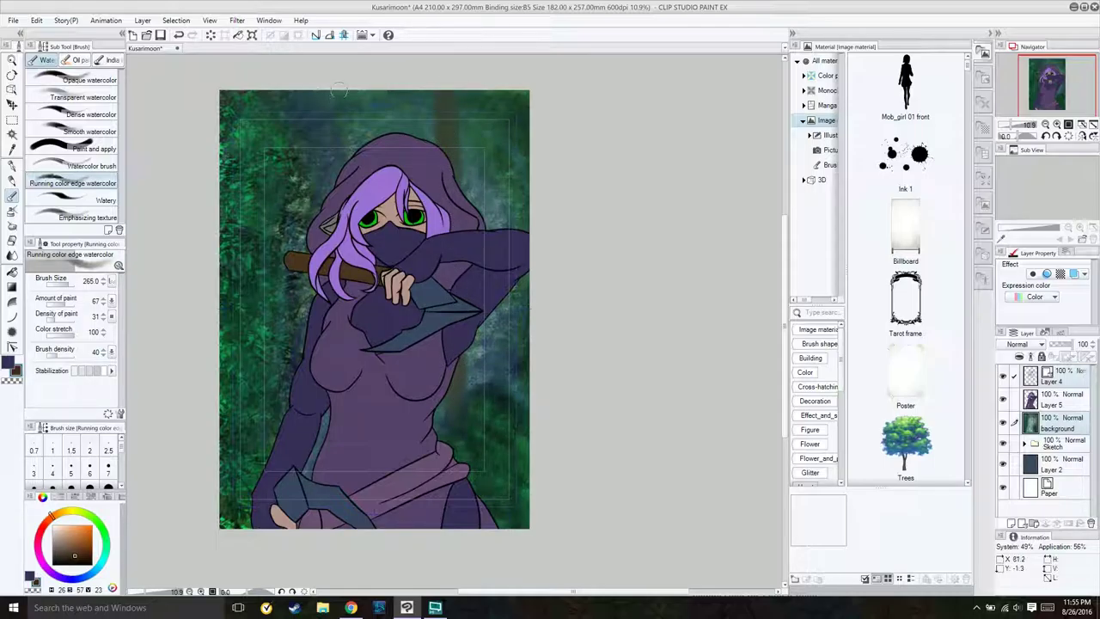
{"action": "left_click", "coordinate": [1002, 376]}
{"action": "left_click", "coordinate": [1002, 399]}
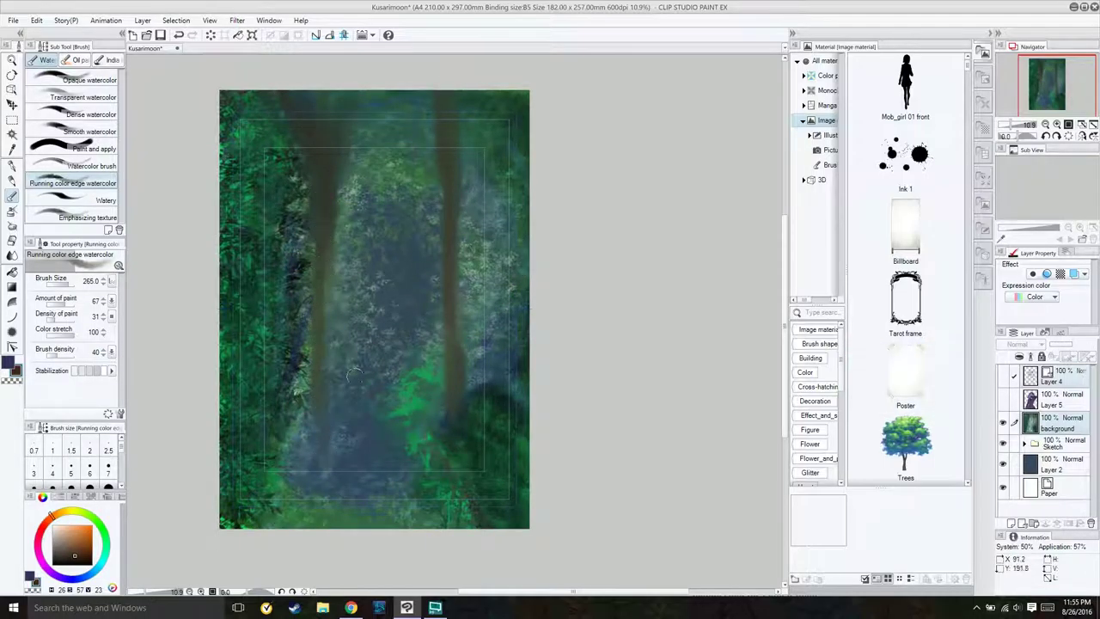
{"action": "mouse_move", "coordinate": [408, 490]}
{"action": "left_mouse_down"}
{"action": "mouse_move", "coordinate": [332, 446]}
{"action": "mouse_move", "coordinate": [430, 512]}
{"action": "mouse_move", "coordinate": [305, 404]}
{"action": "mouse_move", "coordinate": [331, 292]}
{"action": "mouse_move", "coordinate": [318, 313]}
{"action": "left_mouse_up"}
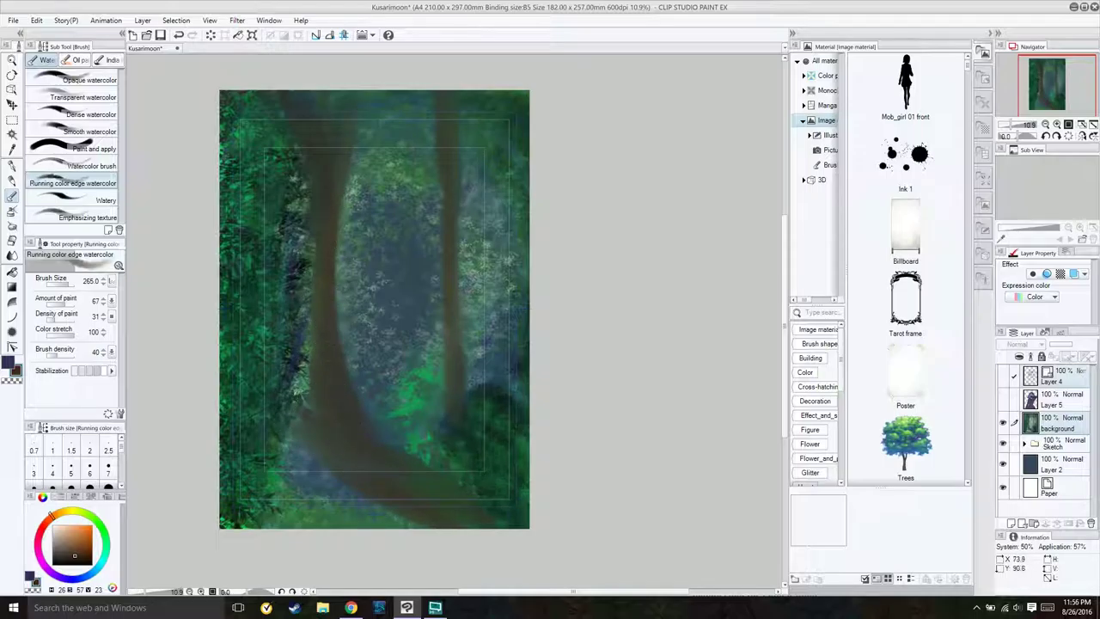
Step: Thicken both trunks, add forking branches towards the canvas edges, and stroke lighter brown (26, 46, 50) along the bark
{"action": "mouse_move", "coordinate": [437, 196]}
{"action": "left_mouse_down"}
{"action": "mouse_move", "coordinate": [496, 204]}
{"action": "mouse_move", "coordinate": [454, 262]}
{"action": "mouse_move", "coordinate": [466, 371]}
{"action": "mouse_move", "coordinate": [455, 101]}
{"action": "mouse_move", "coordinate": [443, 225]}
{"action": "mouse_move", "coordinate": [466, 386]}
{"action": "mouse_move", "coordinate": [498, 206]}
{"action": "left_mouse_up"}
{"action": "mouse_move", "coordinate": [325, 224]}
{"action": "left_mouse_down"}
{"action": "mouse_move", "coordinate": [306, 369]}
{"action": "mouse_move", "coordinate": [315, 423]}
{"action": "mouse_move", "coordinate": [312, 333]}
{"action": "mouse_move", "coordinate": [398, 162]}
{"action": "mouse_move", "coordinate": [349, 215]}
{"action": "mouse_move", "coordinate": [347, 191]}
{"action": "mouse_move", "coordinate": [333, 276]}
{"action": "left_mouse_up"}
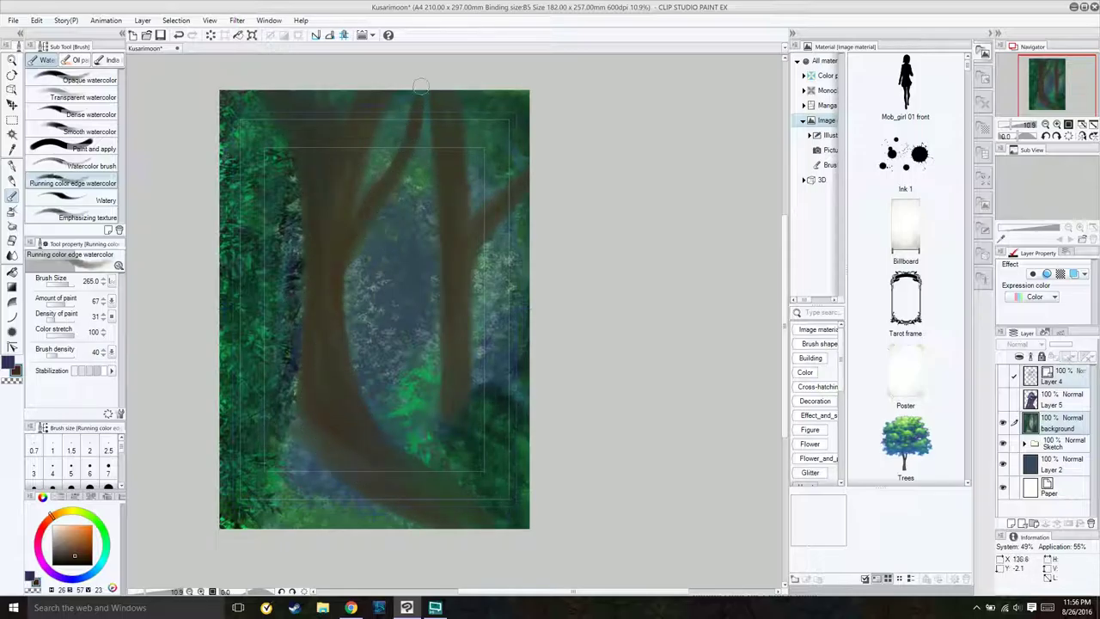
{"action": "left_click_drag", "start_coordinate": [433, 144], "coordinate": [437, 376]}
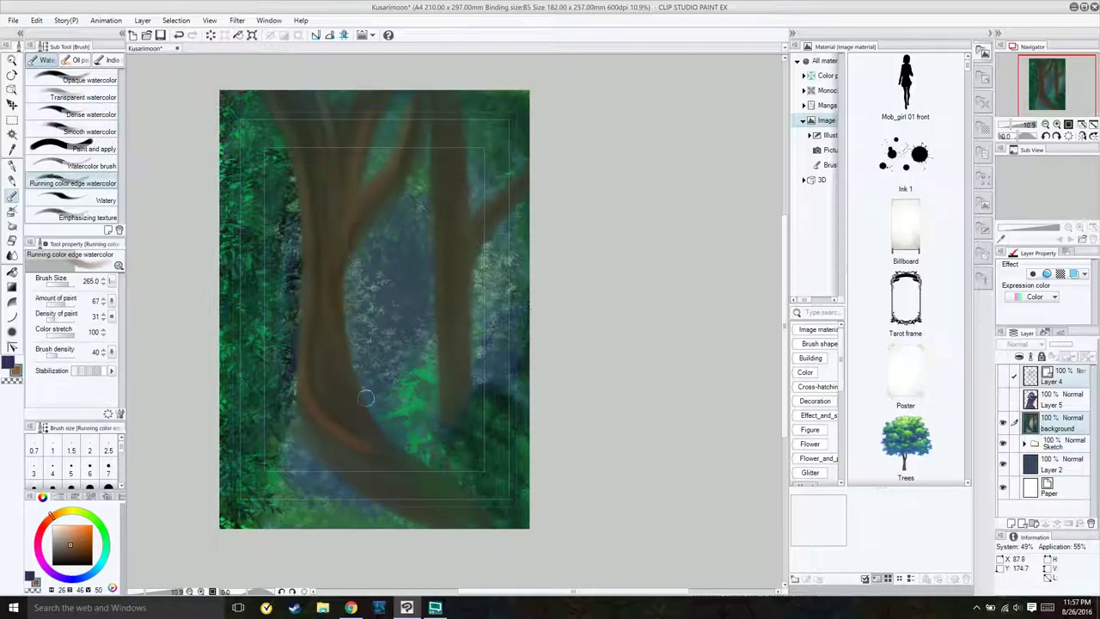
Step: Shade both trunks and their branches with brown (26, 60, 29) using Running color edge watercolor, size 265
{"action": "key", "text": "b"}
{"action": "left_click", "coordinate": [93, 182]}
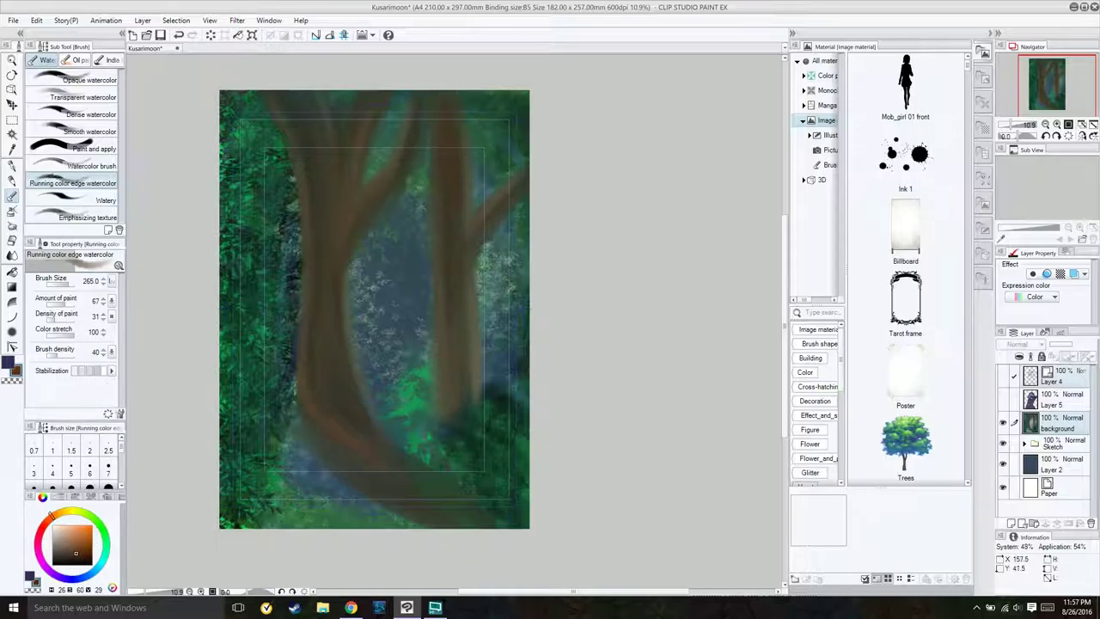
{"action": "mouse_move", "coordinate": [457, 397]}
{"action": "left_mouse_down"}
{"action": "mouse_move", "coordinate": [476, 241]}
{"action": "mouse_move", "coordinate": [454, 150]}
{"action": "left_mouse_up"}
{"action": "mouse_move", "coordinate": [299, 128]}
{"action": "left_mouse_down"}
{"action": "mouse_move", "coordinate": [323, 458]}
{"action": "mouse_move", "coordinate": [455, 514]}
{"action": "left_mouse_up"}
{"action": "left_click", "coordinate": [113, 99]}
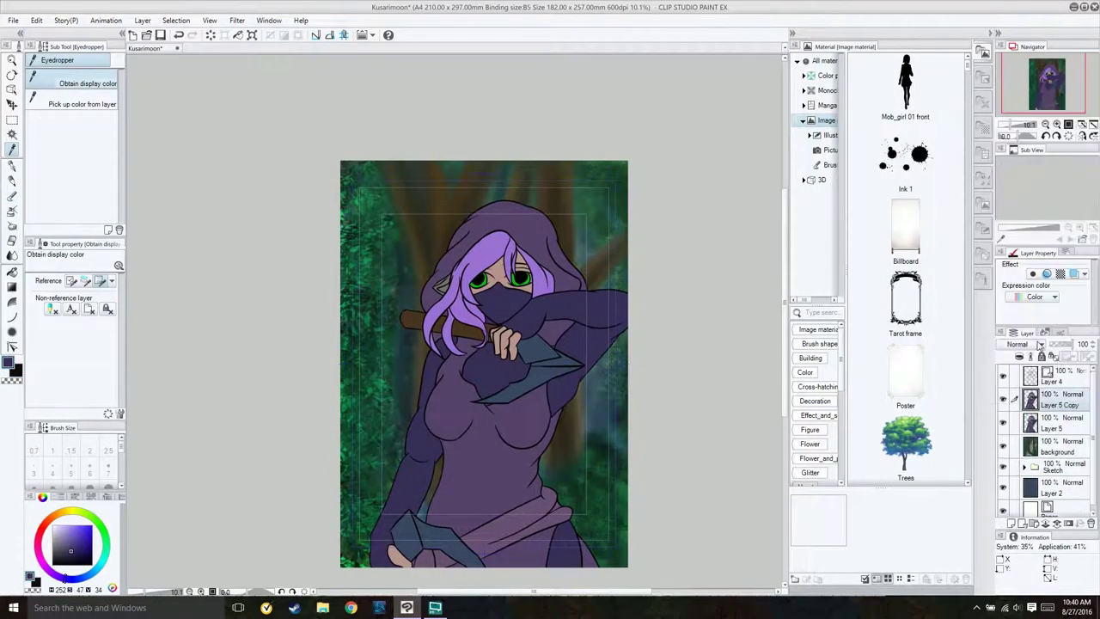
Step: Set the Layer 5 Copy layer to Multiply blending at 55 percent opacity
{"action": "left_click", "coordinate": [1041, 344]}
{"action": "left_click", "coordinate": [1022, 369]}
{"action": "left_click_drag", "start_coordinate": [1078, 344], "coordinate": [1064, 343]}
Step: Erase soft highlights along the lowered arm's sleeve on Layer 5 Copy with the Soft eraser, size 118.1
{"action": "scroll", "coordinate": [481, 361], "scroll_direction": "up", "scroll_amount": 2}
{"action": "key", "text": "e"}
{"action": "scroll", "coordinate": [421, 226], "scroll_direction": "up", "scroll_amount": 3}
{"action": "mouse_move", "coordinate": [421, 226]}
{"action": "left_mouse_down"}
{"action": "mouse_move", "coordinate": [373, 325]}
{"action": "mouse_move", "coordinate": [318, 533]}
{"action": "left_mouse_up"}
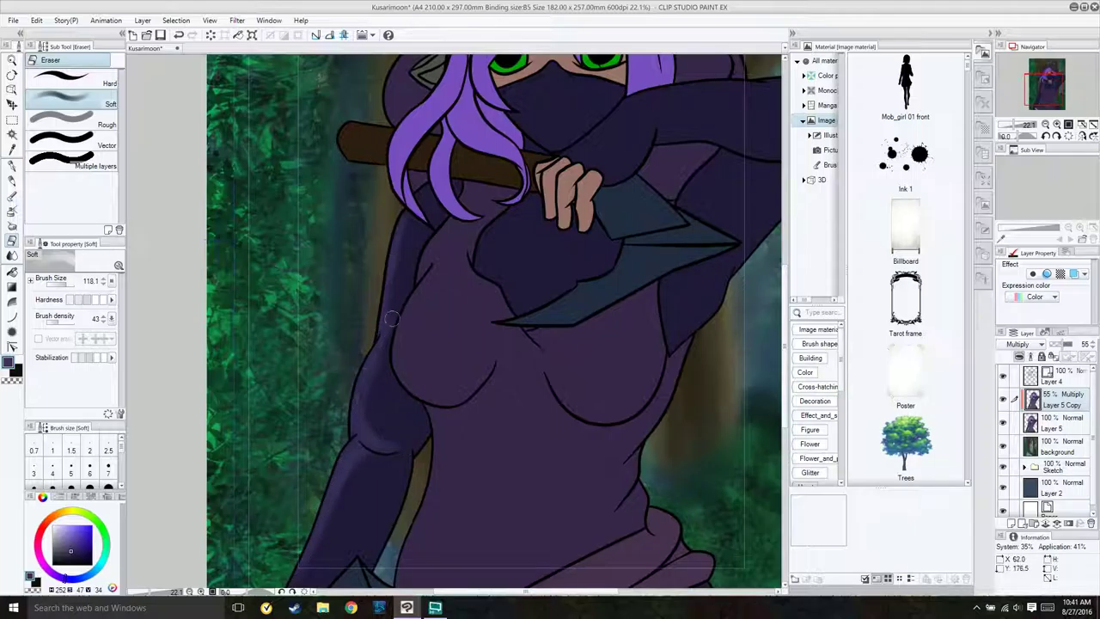
{"action": "scroll", "coordinate": [391, 327], "scroll_direction": "down", "scroll_amount": 3}
{"action": "scroll", "coordinate": [289, 481], "scroll_direction": "up", "scroll_amount": 2}
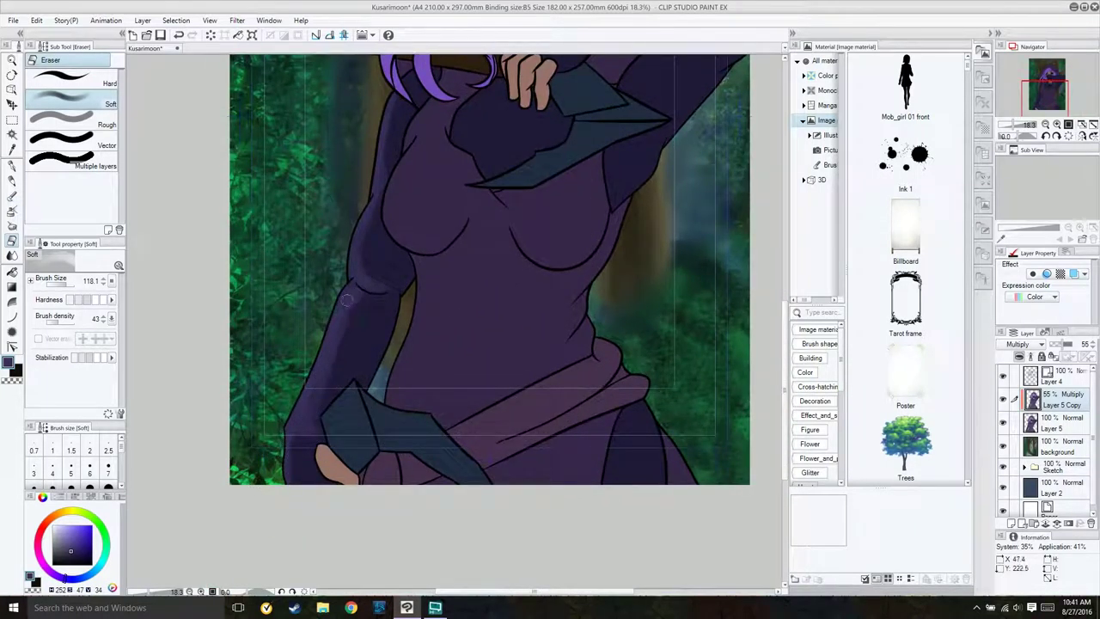
Step: Erase soft highlights on the lower blade, the chest and the side of the waist nearest the lowered arm
{"action": "left_click_drag", "start_coordinate": [429, 284], "coordinate": [394, 388]}
{"action": "scroll", "coordinate": [350, 389], "scroll_direction": "up", "scroll_amount": 2}
{"action": "scroll", "coordinate": [369, 400], "scroll_direction": "down", "scroll_amount": 2}
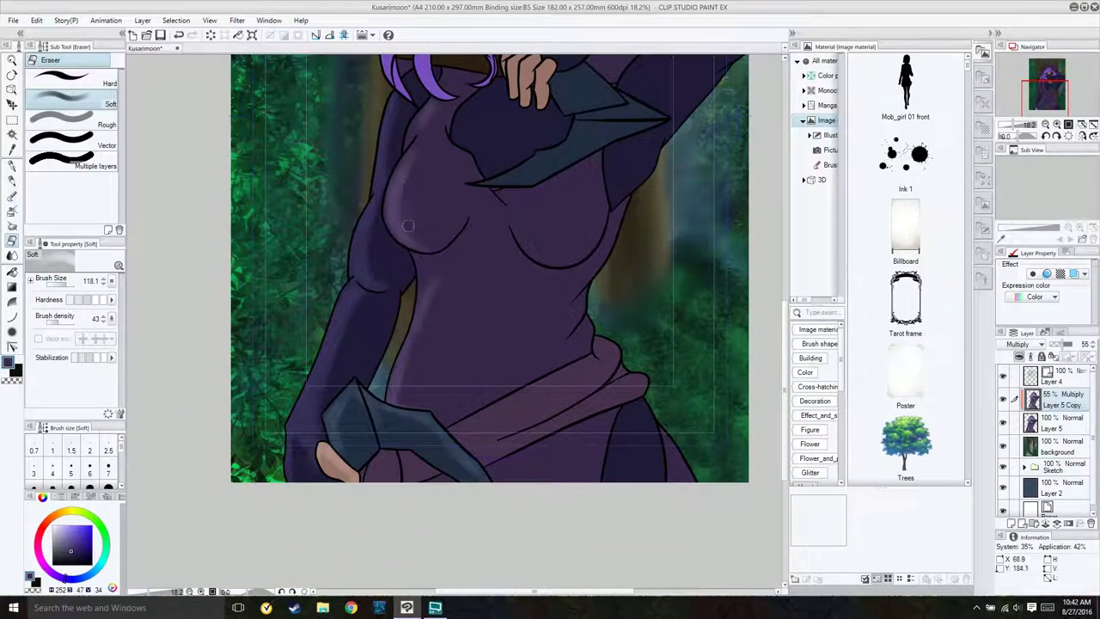
{"action": "mouse_move", "coordinate": [424, 280]}
{"action": "left_mouse_down"}
{"action": "mouse_move", "coordinate": [405, 411]}
{"action": "mouse_move", "coordinate": [434, 368]}
{"action": "left_mouse_up"}
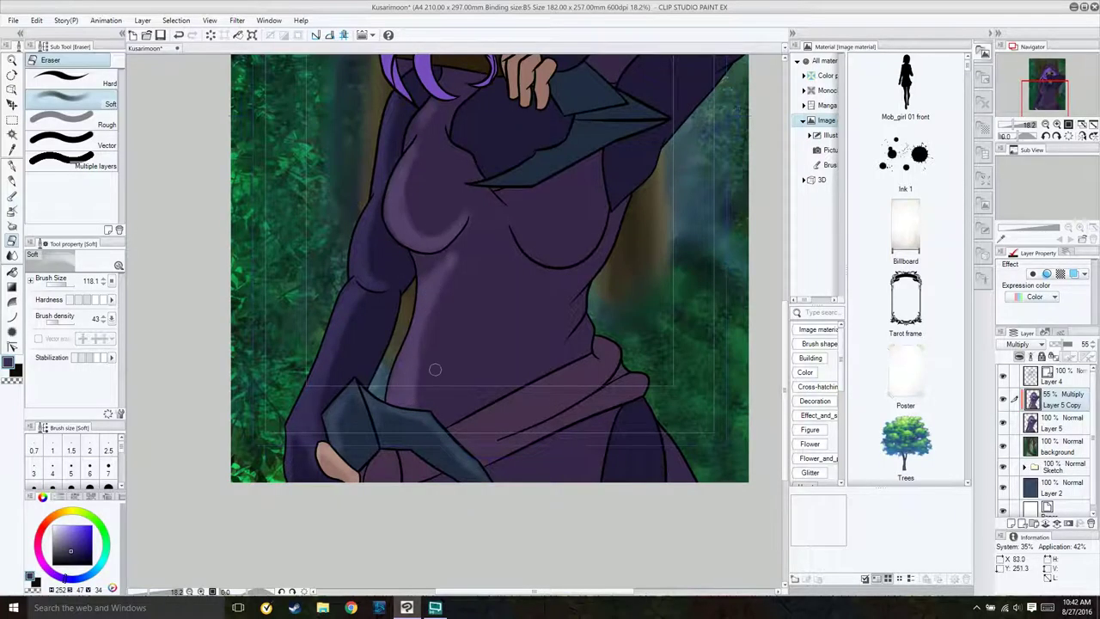
Step: Erase soft highlights on the sash knot, the thigh and the far side of the chest with the Soft eraser
{"action": "scroll", "coordinate": [472, 400], "scroll_direction": "up", "scroll_amount": 2}
{"action": "scroll", "coordinate": [517, 431], "scroll_direction": "down", "scroll_amount": 2}
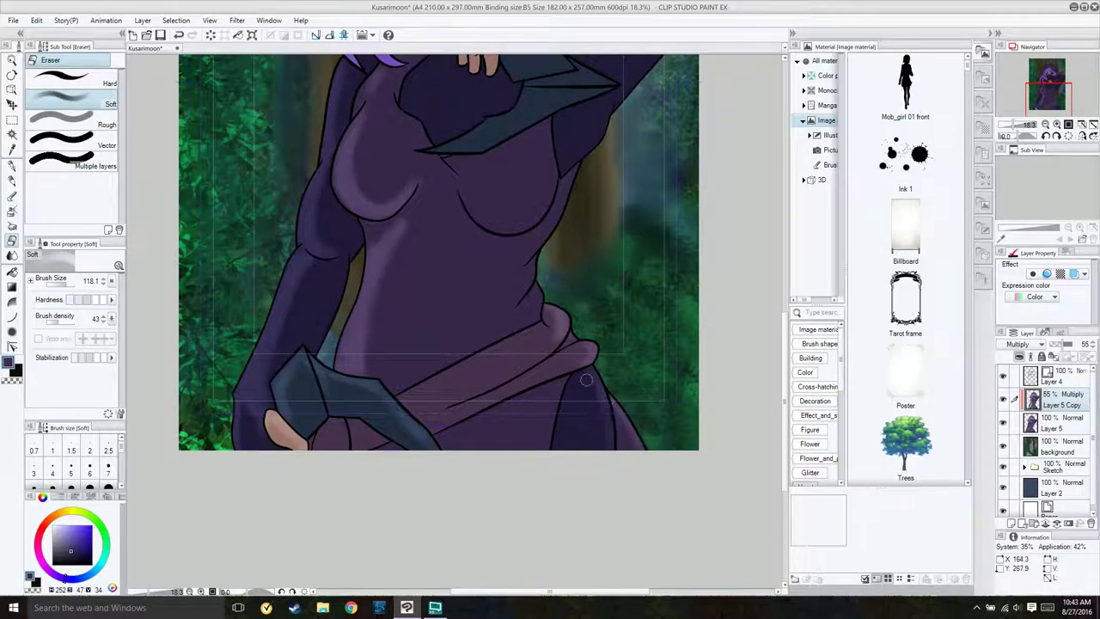
{"action": "left_click_drag", "start_coordinate": [567, 170], "coordinate": [580, 155]}
Step: Erase soft highlights along the raised arm's sleeve and the upper blades with the Soft eraser, size 118.1
{"action": "scroll", "coordinate": [596, 134], "scroll_direction": "down", "scroll_amount": 1}
{"action": "scroll", "coordinate": [602, 164], "scroll_direction": "up", "scroll_amount": 2}
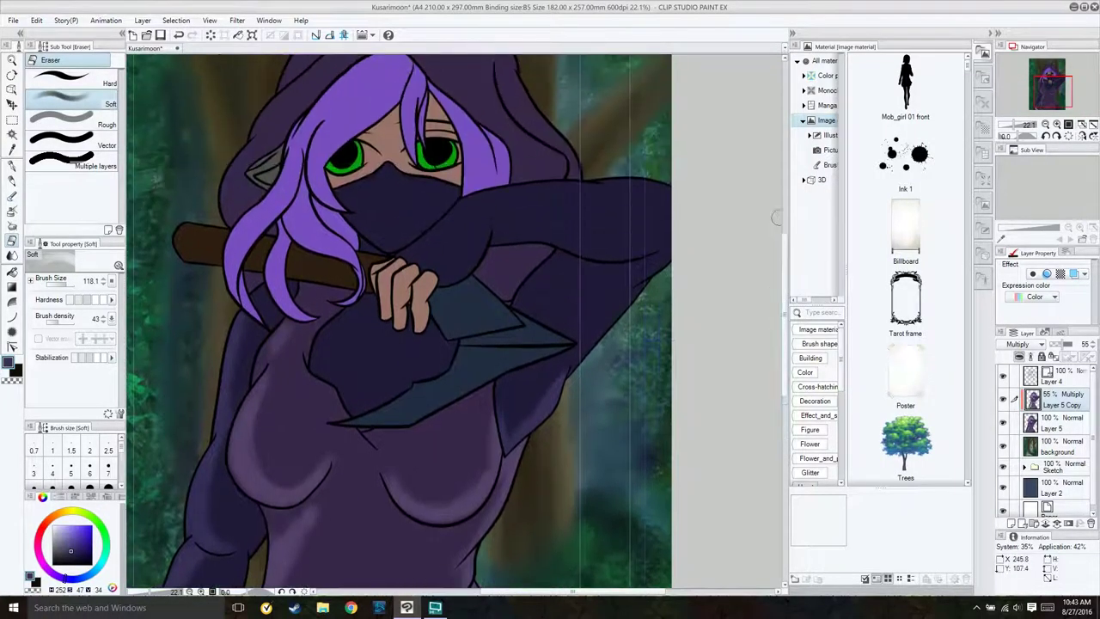
{"action": "mouse_move", "coordinate": [577, 166]}
{"action": "left_mouse_down"}
{"action": "mouse_move", "coordinate": [547, 127]}
{"action": "mouse_move", "coordinate": [570, 195]}
{"action": "mouse_move", "coordinate": [496, 191]}
{"action": "mouse_move", "coordinate": [418, 246]}
{"action": "left_mouse_up"}
{"action": "mouse_move", "coordinate": [477, 285]}
{"action": "left_mouse_down"}
{"action": "mouse_move", "coordinate": [518, 325]}
{"action": "mouse_move", "coordinate": [528, 367]}
{"action": "mouse_move", "coordinate": [457, 318]}
{"action": "left_mouse_up"}
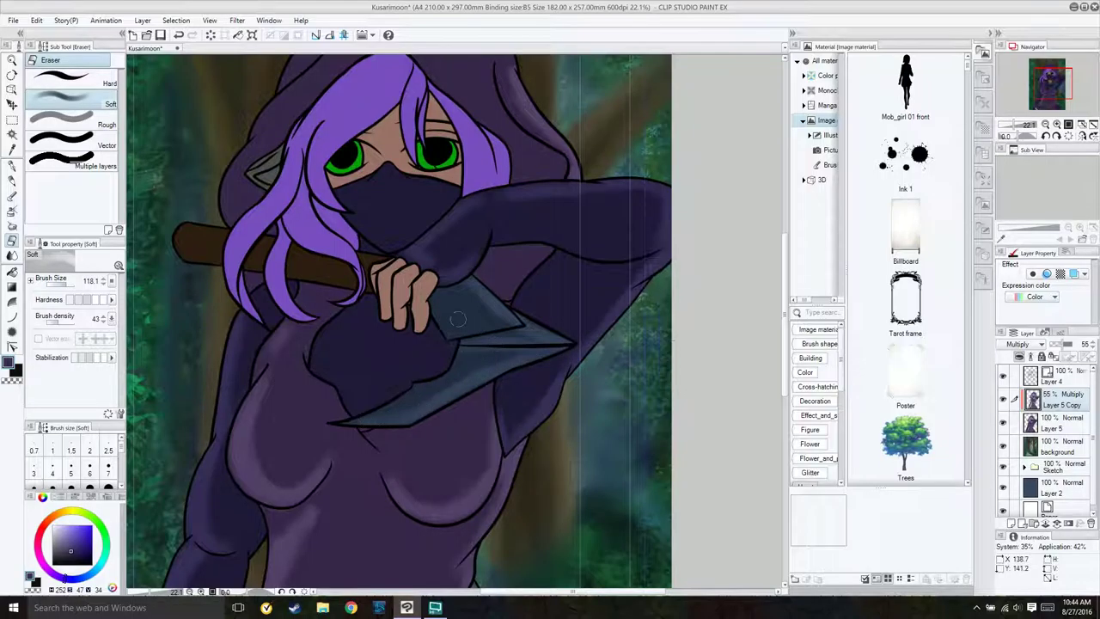
Step: Erase soft highlights on the hood, hair, face, mask and raised forearm with the Soft eraser, size 118.1
{"action": "scroll", "coordinate": [517, 420], "scroll_direction": "down", "scroll_amount": 1}
{"action": "scroll", "coordinate": [298, 247], "scroll_direction": "up", "scroll_amount": 1}
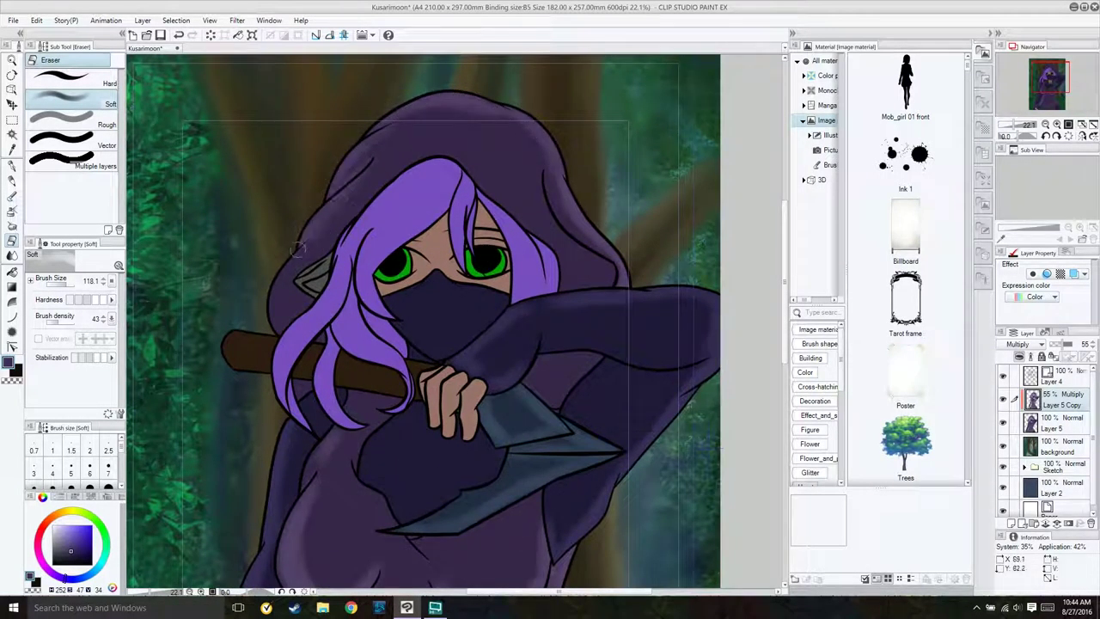
{"action": "mouse_move", "coordinate": [365, 370]}
{"action": "left_mouse_down"}
{"action": "mouse_move", "coordinate": [350, 232]}
{"action": "mouse_move", "coordinate": [364, 269]}
{"action": "mouse_move", "coordinate": [410, 190]}
{"action": "left_mouse_up"}
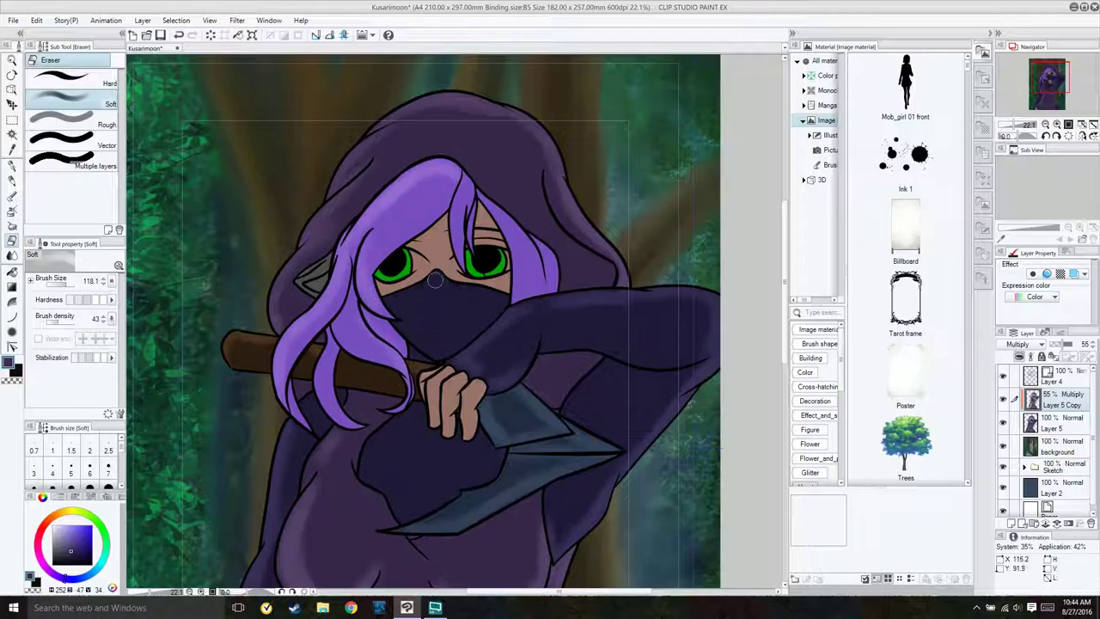
{"action": "mouse_move", "coordinate": [436, 276]}
{"action": "left_mouse_down"}
{"action": "mouse_move", "coordinate": [481, 315]}
{"action": "mouse_move", "coordinate": [438, 336]}
{"action": "left_mouse_up"}
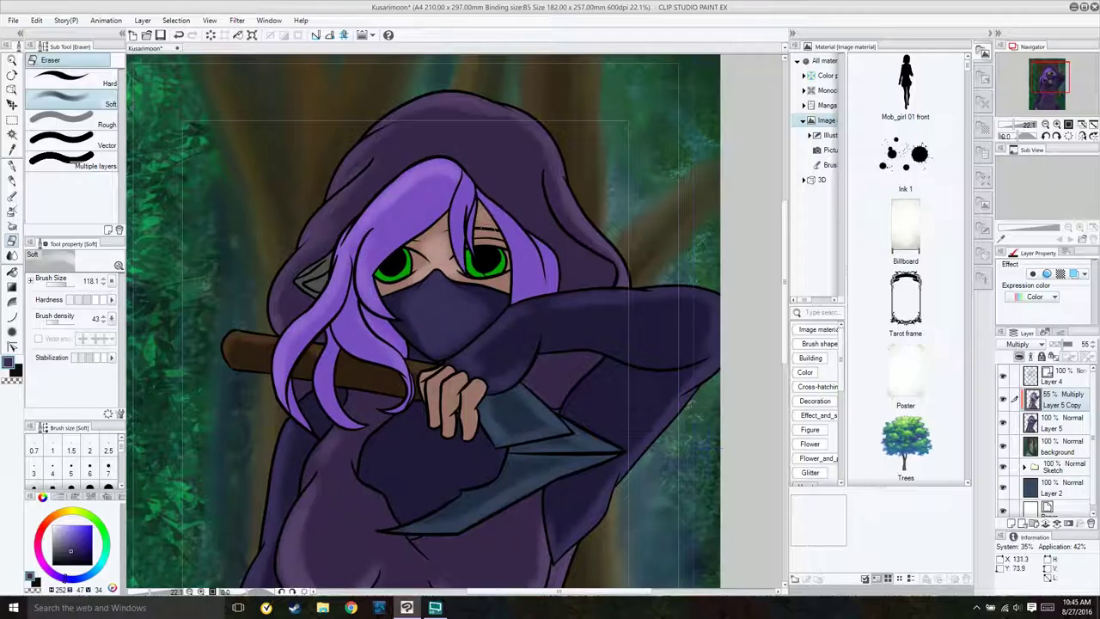
{"action": "left_click_drag", "start_coordinate": [485, 219], "coordinate": [541, 248]}
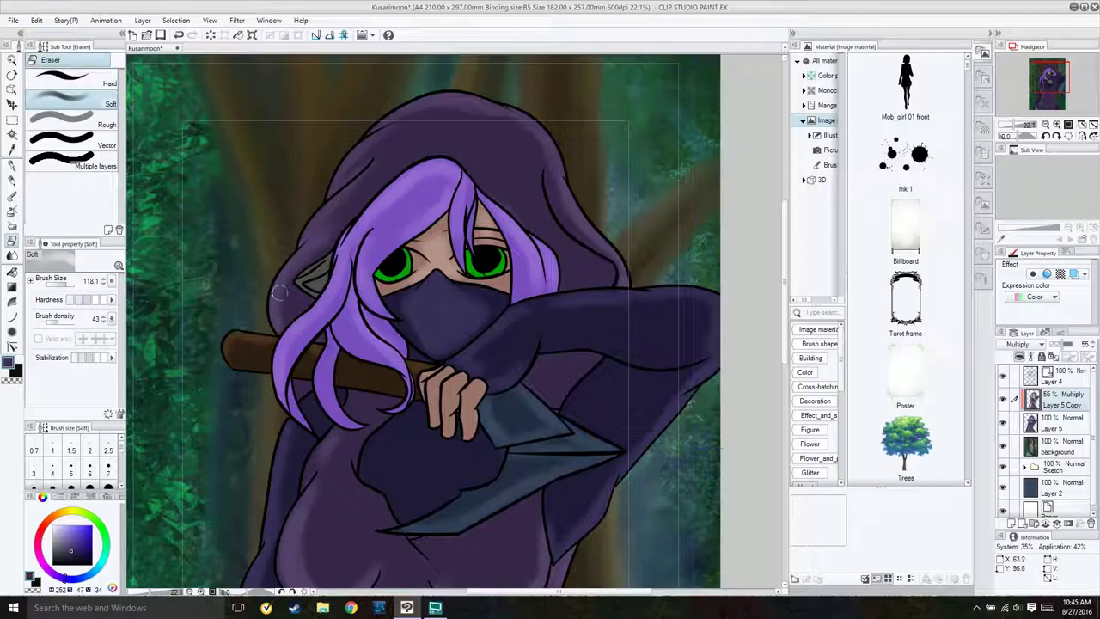
{"action": "mouse_move", "coordinate": [392, 487]}
{"action": "left_mouse_down"}
{"action": "mouse_move", "coordinate": [456, 460]}
{"action": "mouse_move", "coordinate": [391, 467]}
{"action": "mouse_move", "coordinate": [404, 432]}
{"action": "left_mouse_up"}
Step: Erase finer highlights on the fingers and the sleeve beside them with the Soft eraser, size 43, checking with Layer 4 hidden
{"action": "scroll", "coordinate": [454, 321], "scroll_direction": "up", "scroll_amount": 5}
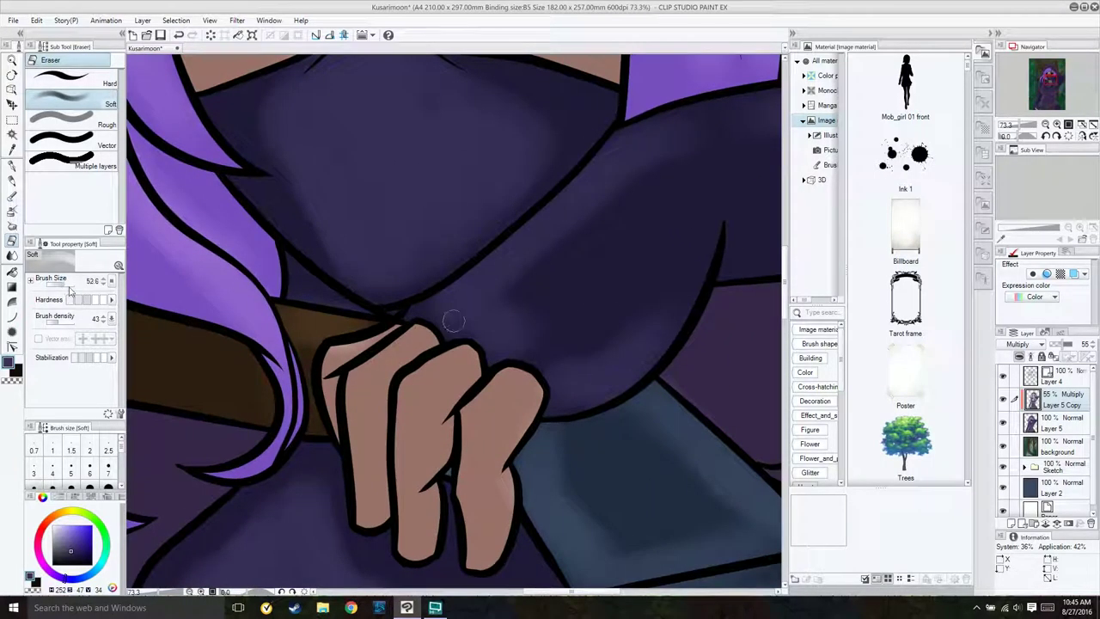
{"action": "mouse_move", "coordinate": [321, 357]}
{"action": "left_mouse_down"}
{"action": "mouse_move", "coordinate": [378, 498]}
{"action": "mouse_move", "coordinate": [361, 447]}
{"action": "mouse_move", "coordinate": [421, 550]}
{"action": "mouse_move", "coordinate": [420, 396]}
{"action": "mouse_move", "coordinate": [478, 524]}
{"action": "mouse_move", "coordinate": [497, 422]}
{"action": "left_mouse_up"}
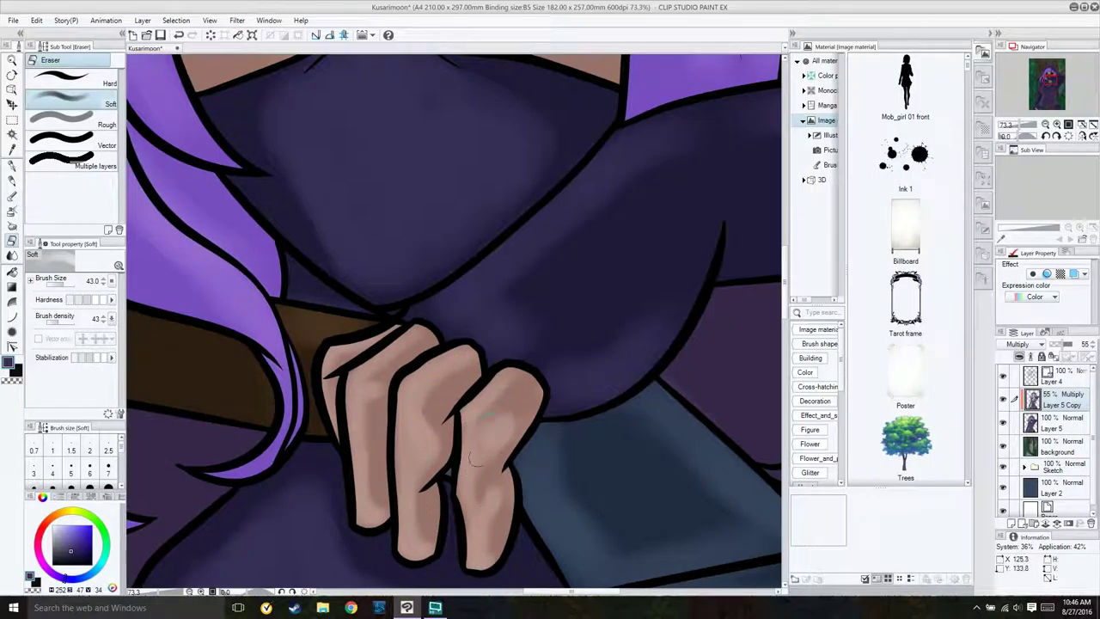
{"action": "left_click", "coordinate": [1002, 375]}
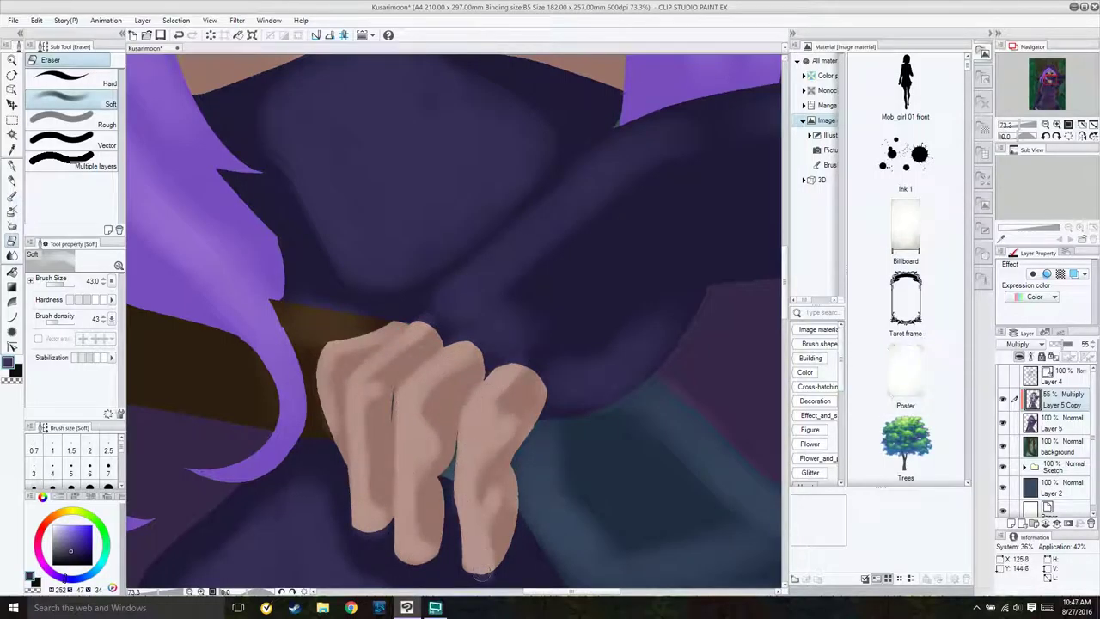
{"action": "left_click", "coordinate": [1002, 375]}
{"action": "left_click_drag", "start_coordinate": [531, 349], "coordinate": [551, 380]}
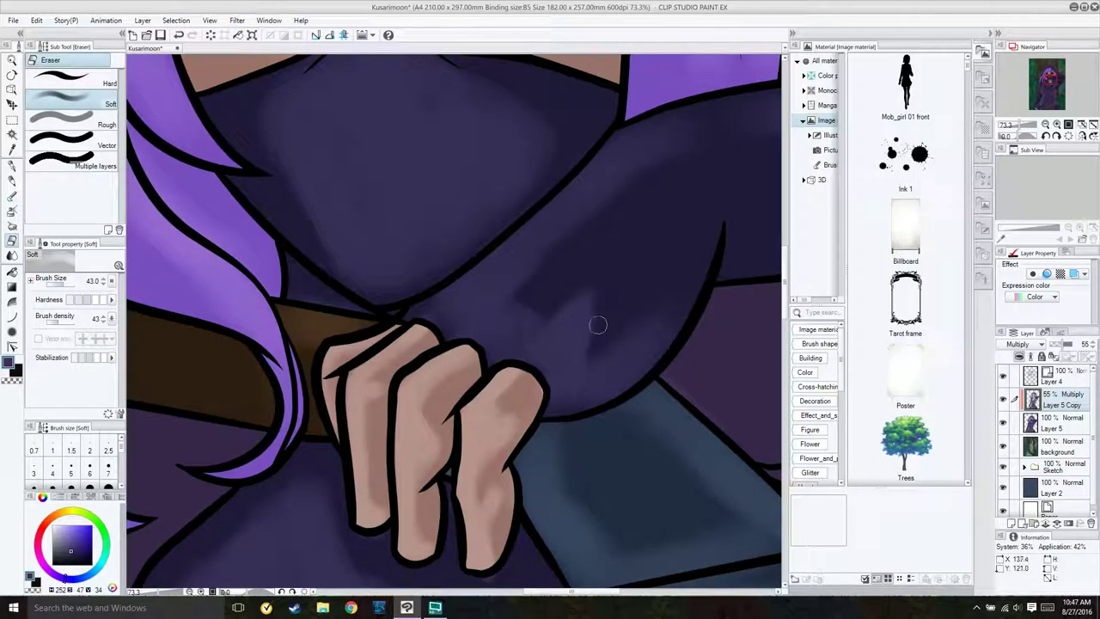
Step: Hide the line art and erase a thin highlight along the upper blade's tip with the Soft eraser, size 8.5
{"action": "scroll", "coordinate": [598, 324], "scroll_direction": "down", "scroll_amount": 4}
{"action": "left_click", "coordinate": [1002, 375]}
{"action": "scroll", "coordinate": [414, 368], "scroll_direction": "up", "scroll_amount": 2}
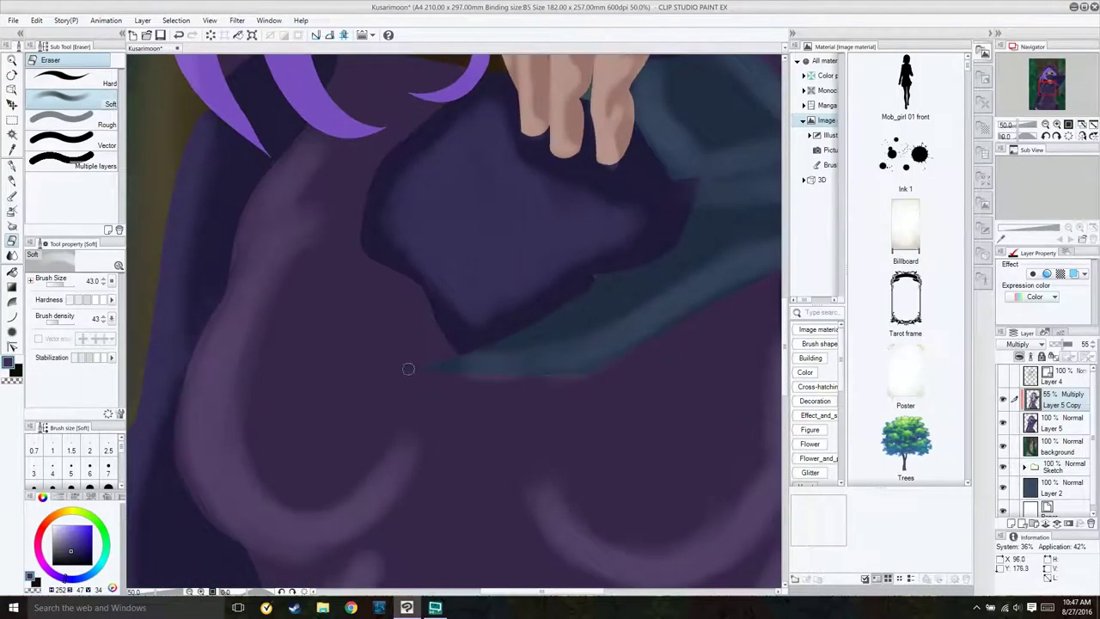
{"action": "scroll", "coordinate": [429, 377], "scroll_direction": "up", "scroll_amount": 6}
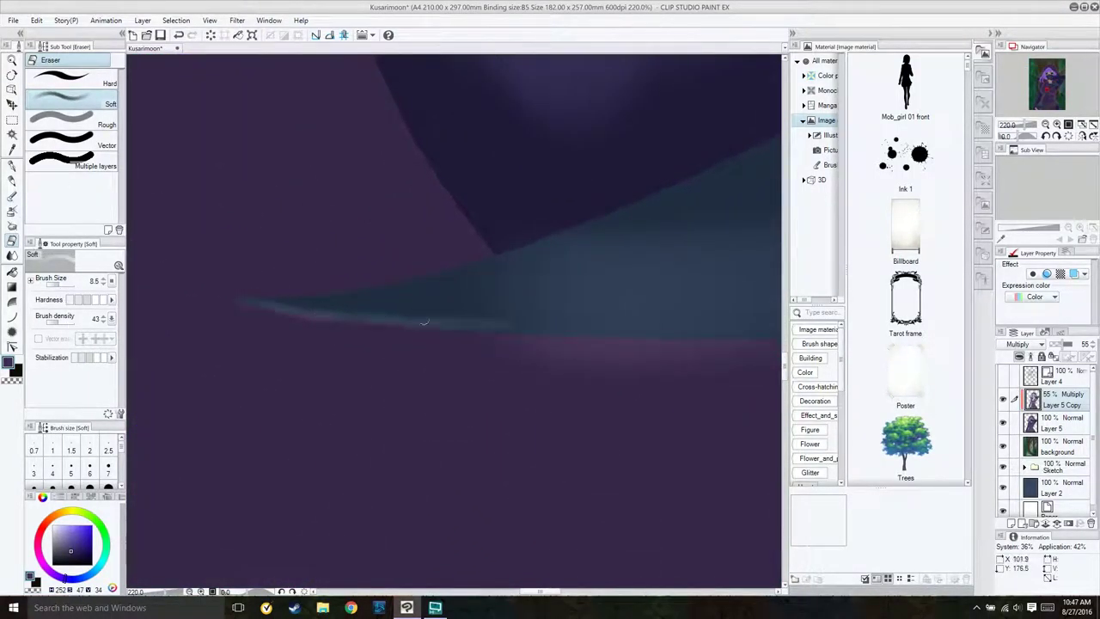
{"action": "scroll", "coordinate": [515, 327], "scroll_direction": "down", "scroll_amount": 7}
{"action": "scroll", "coordinate": [397, 287], "scroll_direction": "up", "scroll_amount": 3}
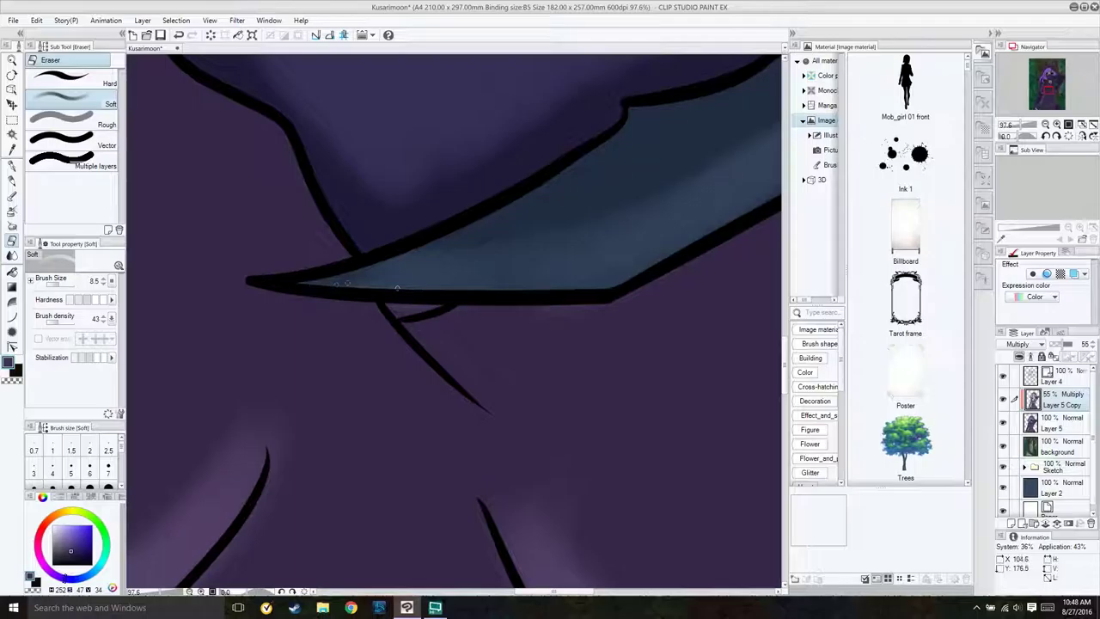
Step: Refine the highlights on the chest and waist with the line art hidden, using the Soft eraser at size 96.5
{"action": "left_click", "coordinate": [61, 287]}
{"action": "scroll", "coordinate": [503, 283], "scroll_direction": "down", "scroll_amount": 5}
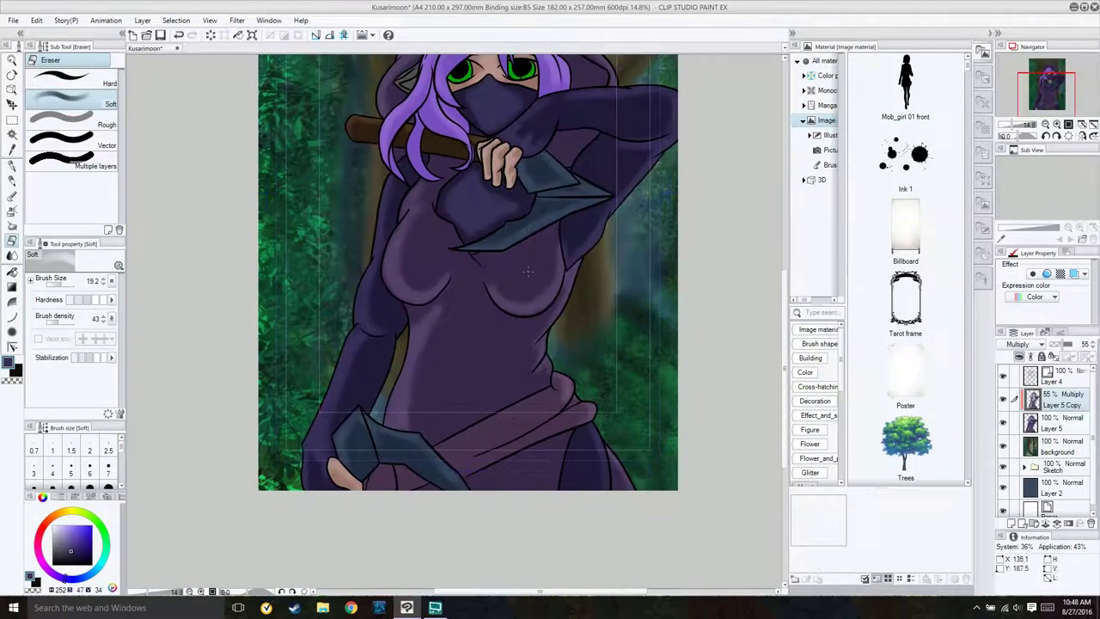
{"action": "scroll", "coordinate": [555, 394], "scroll_direction": "up", "scroll_amount": 2}
{"action": "left_click", "coordinate": [1002, 375]}
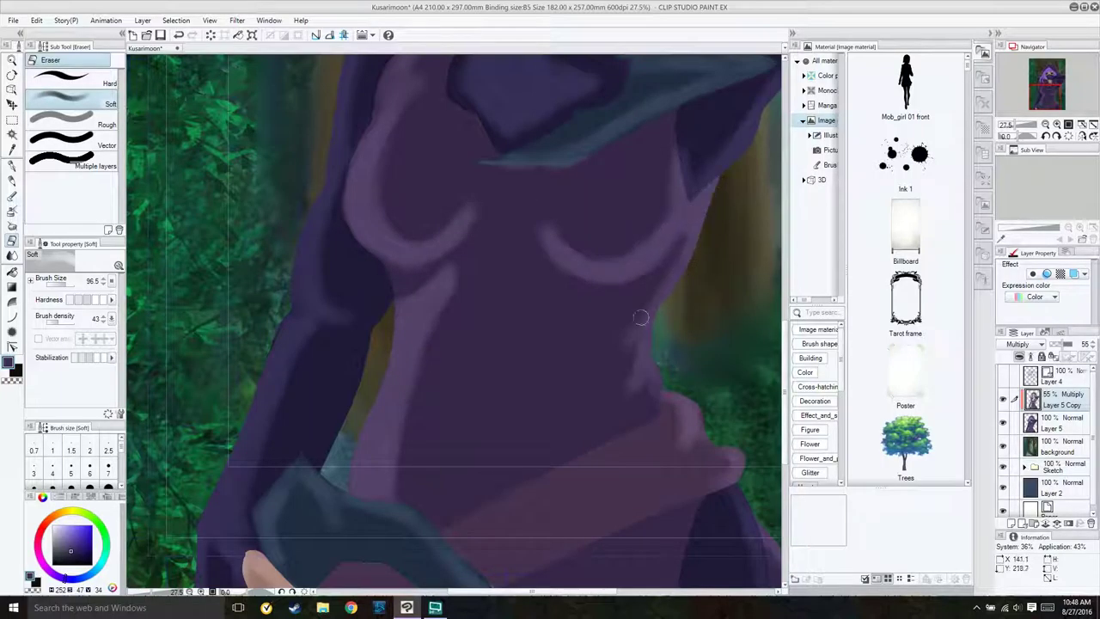
{"action": "scroll", "coordinate": [731, 353], "scroll_direction": "down", "scroll_amount": 3}
Step: Erase fine highlights on the pointed ear, the hair strands, the face and the sleeve folds with the Soft eraser, size 28.7
{"action": "scroll", "coordinate": [284, 264], "scroll_direction": "up", "scroll_amount": 5}
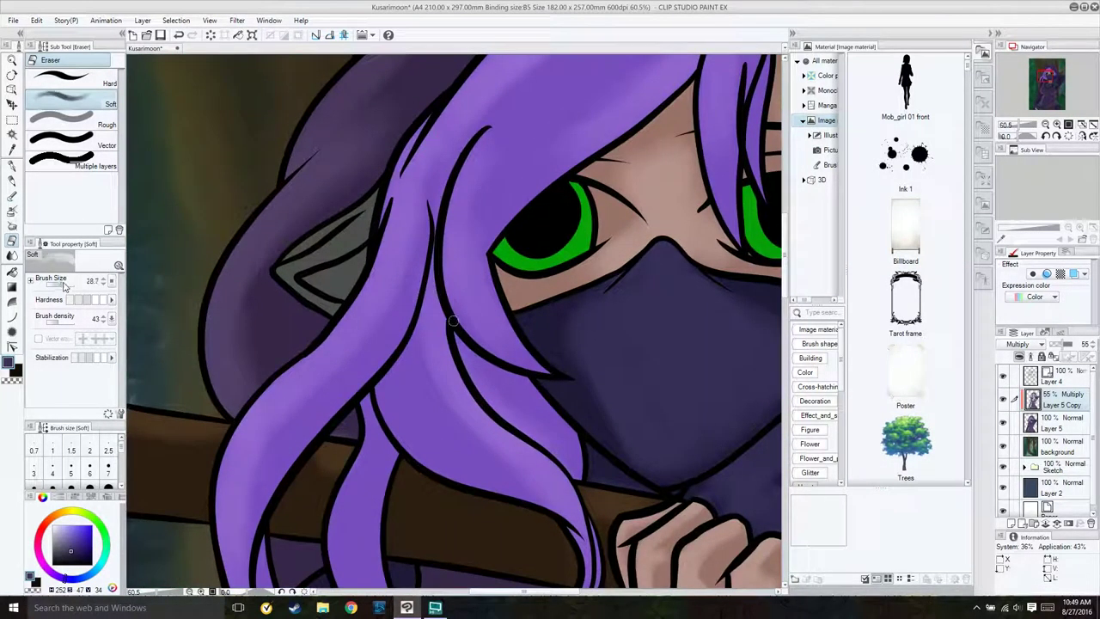
{"action": "mouse_move", "coordinate": [283, 264]}
{"action": "left_mouse_down"}
{"action": "mouse_move", "coordinate": [311, 300]}
{"action": "mouse_move", "coordinate": [299, 267]}
{"action": "left_mouse_up"}
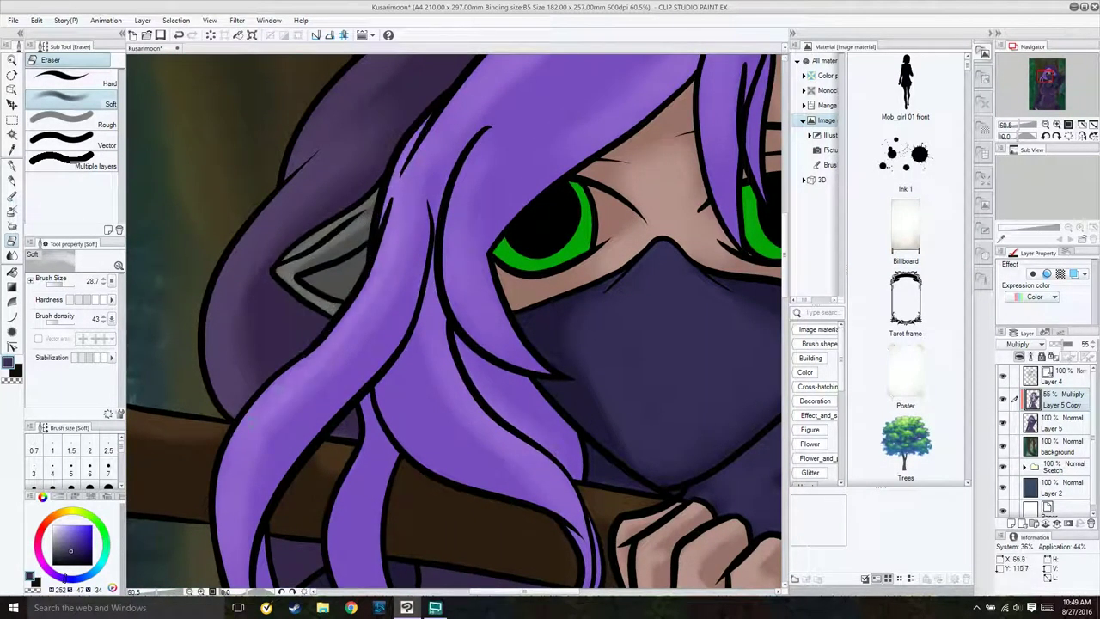
{"action": "mouse_move", "coordinate": [423, 275]}
{"action": "left_mouse_down"}
{"action": "mouse_move", "coordinate": [462, 419]}
{"action": "mouse_move", "coordinate": [568, 526]}
{"action": "mouse_move", "coordinate": [487, 431]}
{"action": "mouse_move", "coordinate": [425, 268]}
{"action": "left_mouse_up"}
{"action": "scroll", "coordinate": [425, 268], "scroll_direction": "down", "scroll_amount": 2}
{"action": "left_click_drag", "start_coordinate": [509, 443], "coordinate": [524, 384]}
{"action": "mouse_move", "coordinate": [478, 262]}
{"action": "left_mouse_down"}
{"action": "mouse_move", "coordinate": [434, 182]}
{"action": "mouse_move", "coordinate": [491, 90]}
{"action": "left_mouse_up"}
{"action": "scroll", "coordinate": [491, 90], "scroll_direction": "up", "scroll_amount": 1}
{"action": "left_click_drag", "start_coordinate": [378, 257], "coordinate": [425, 225]}
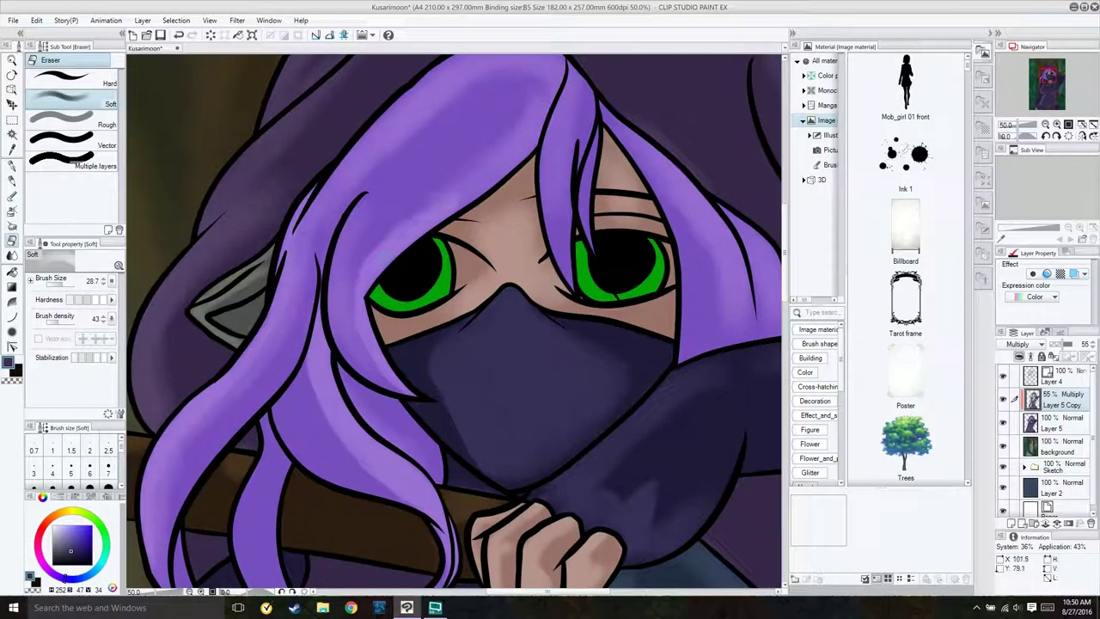
Step: Erase broader highlights along the hair locks and wooden handle with the Soft eraser, size 52.6, and hide Layer 4 to check them
{"action": "left_click", "coordinate": [67, 288]}
{"action": "left_click_drag", "start_coordinate": [330, 194], "coordinate": [446, 64]}
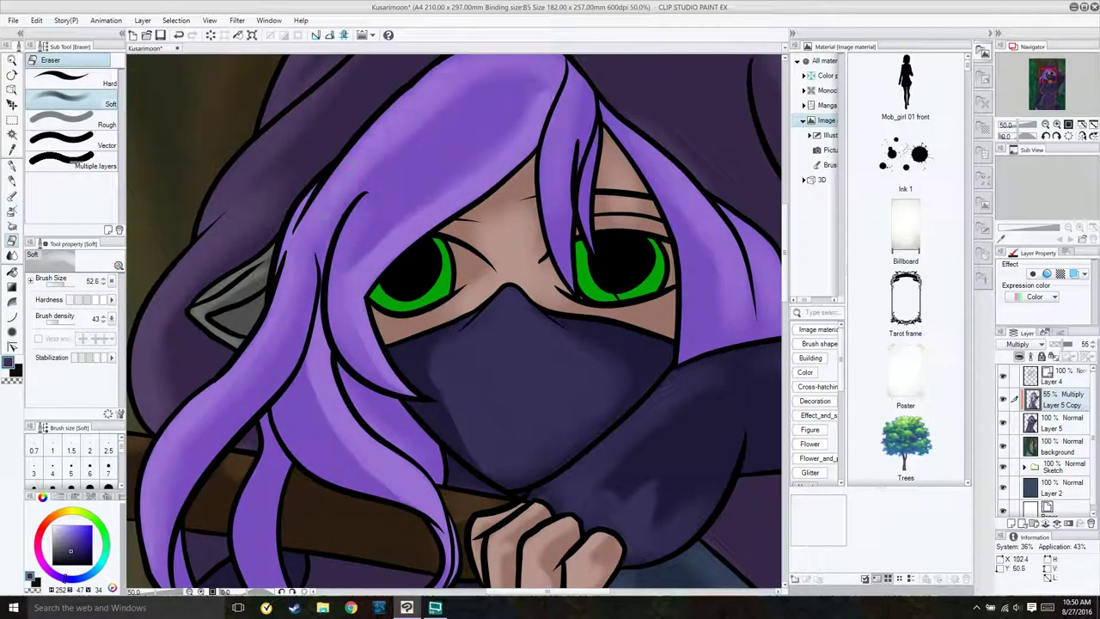
{"action": "mouse_move", "coordinate": [430, 129]}
{"action": "left_mouse_down"}
{"action": "mouse_move", "coordinate": [430, 197]}
{"action": "mouse_move", "coordinate": [555, 168]}
{"action": "mouse_move", "coordinate": [541, 328]}
{"action": "mouse_move", "coordinate": [445, 337]}
{"action": "mouse_move", "coordinate": [566, 200]}
{"action": "left_mouse_up"}
{"action": "mouse_move", "coordinate": [221, 361]}
{"action": "left_mouse_down"}
{"action": "mouse_move", "coordinate": [211, 442]}
{"action": "mouse_move", "coordinate": [240, 558]}
{"action": "left_mouse_up"}
{"action": "mouse_move", "coordinate": [301, 344]}
{"action": "left_mouse_down"}
{"action": "mouse_move", "coordinate": [292, 425]}
{"action": "mouse_move", "coordinate": [270, 460]}
{"action": "left_mouse_up"}
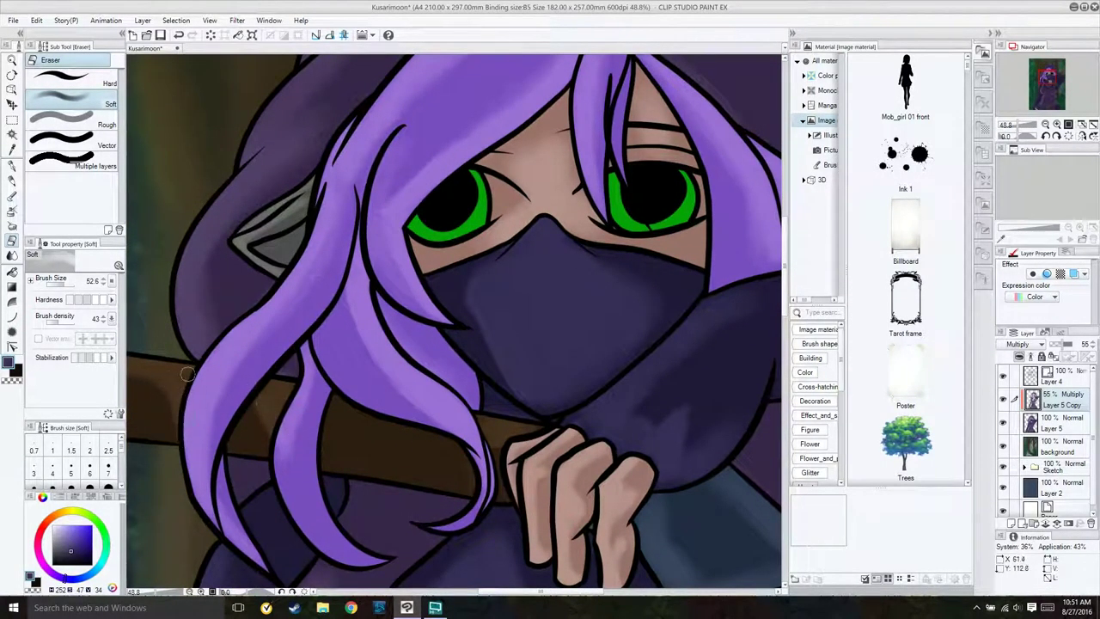
{"action": "scroll", "coordinate": [185, 373], "scroll_direction": "down", "scroll_amount": 2}
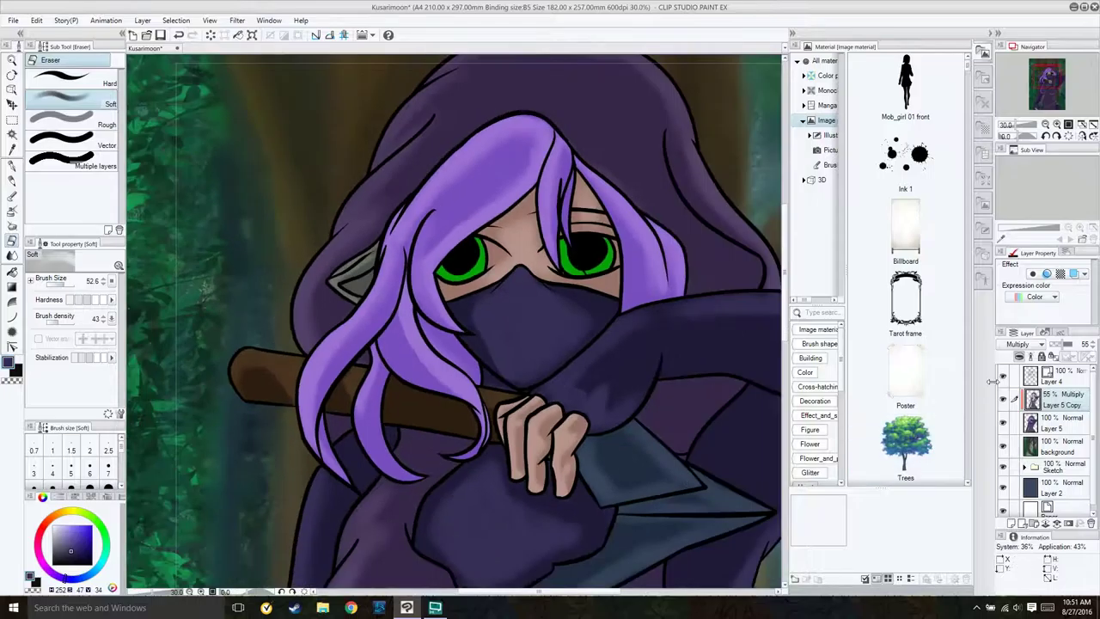
{"action": "left_click", "coordinate": [1001, 376]}
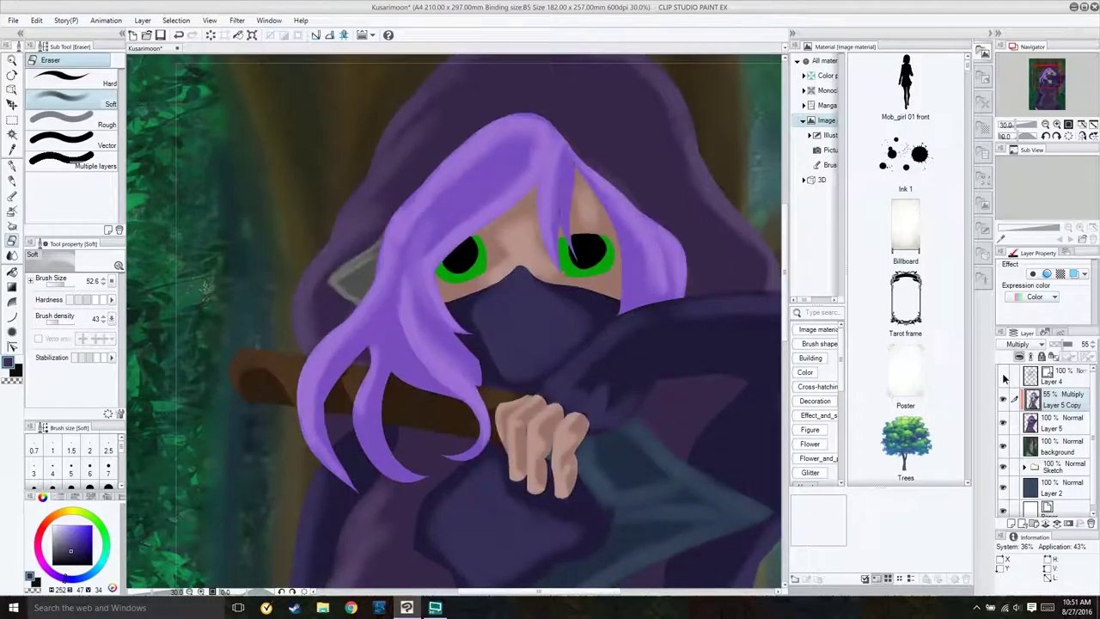
Step: Erase thin highlights along the edges of the pointed ear with the Soft eraser, size 19.2
{"action": "scroll", "coordinate": [367, 267], "scroll_direction": "up", "scroll_amount": 5}
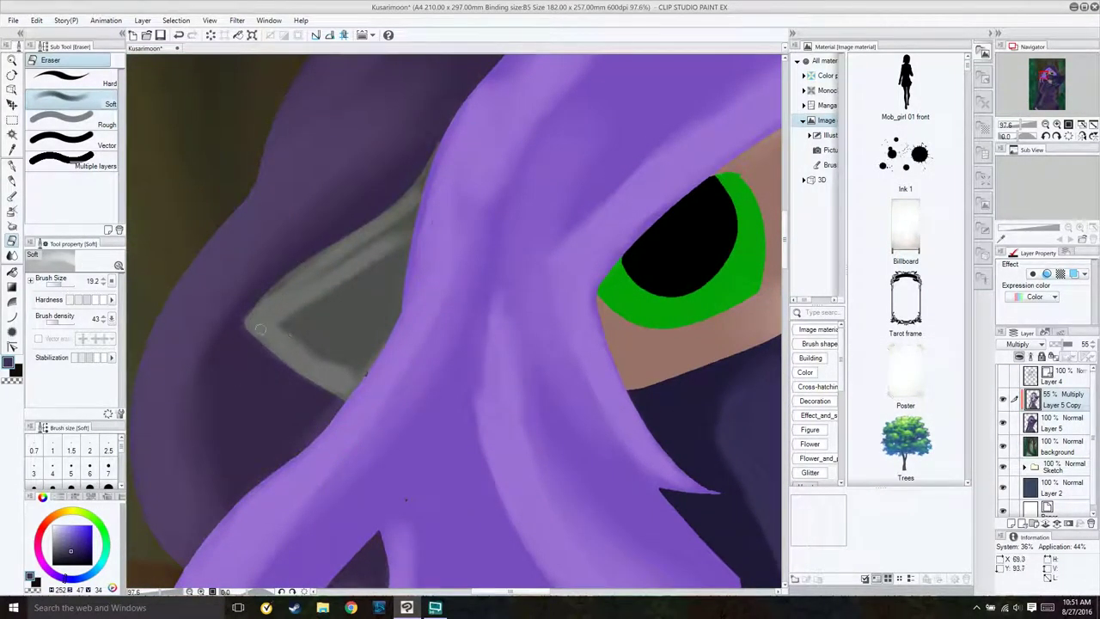
{"action": "left_click_drag", "start_coordinate": [267, 300], "coordinate": [438, 147]}
{"action": "left_click_drag", "start_coordinate": [425, 184], "coordinate": [408, 270]}
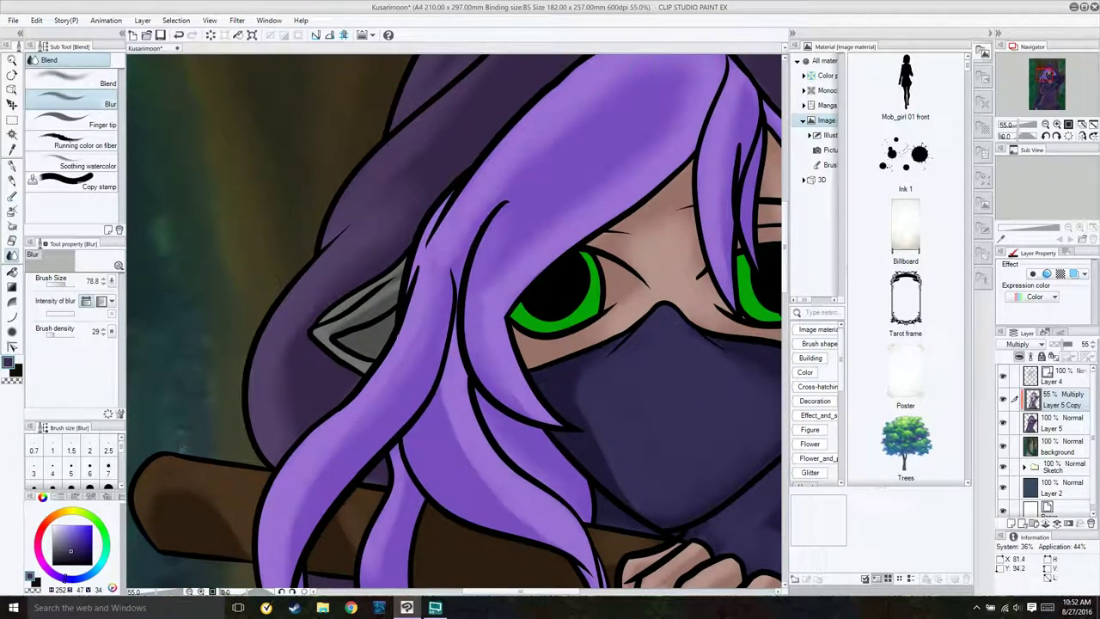
Step: Soften the highlights on the hair, face and hand with the Blur tool at size 78.8, checking with Layer 4 shown and hidden
{"action": "left_click", "coordinate": [1002, 375]}
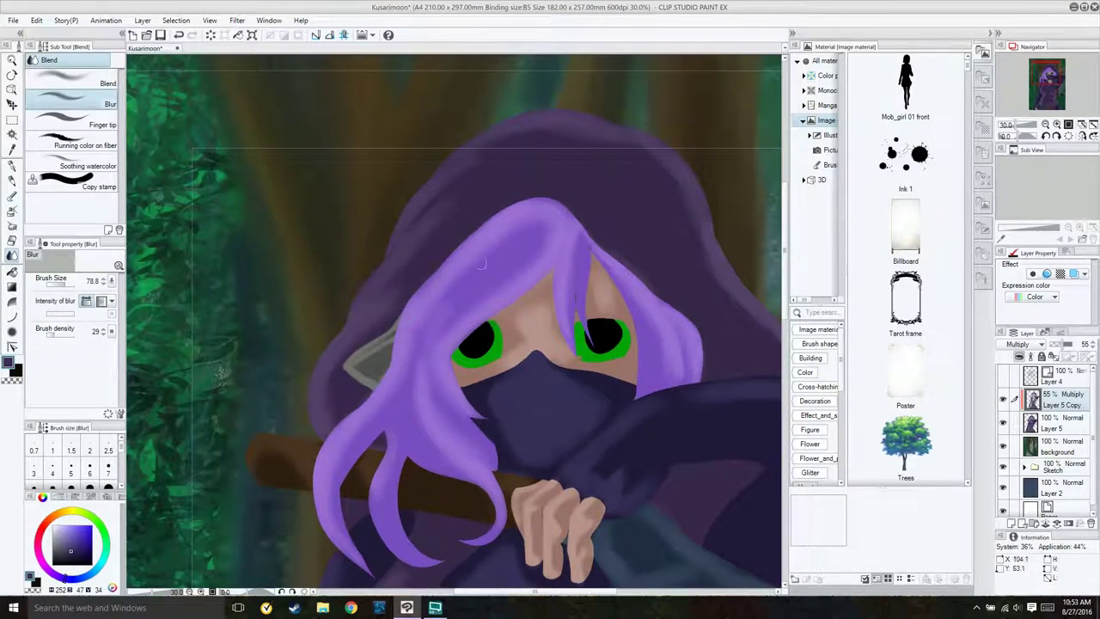
{"action": "left_click", "coordinate": [1002, 375]}
{"action": "scroll", "coordinate": [241, 385], "scroll_direction": "up", "scroll_amount": 1}
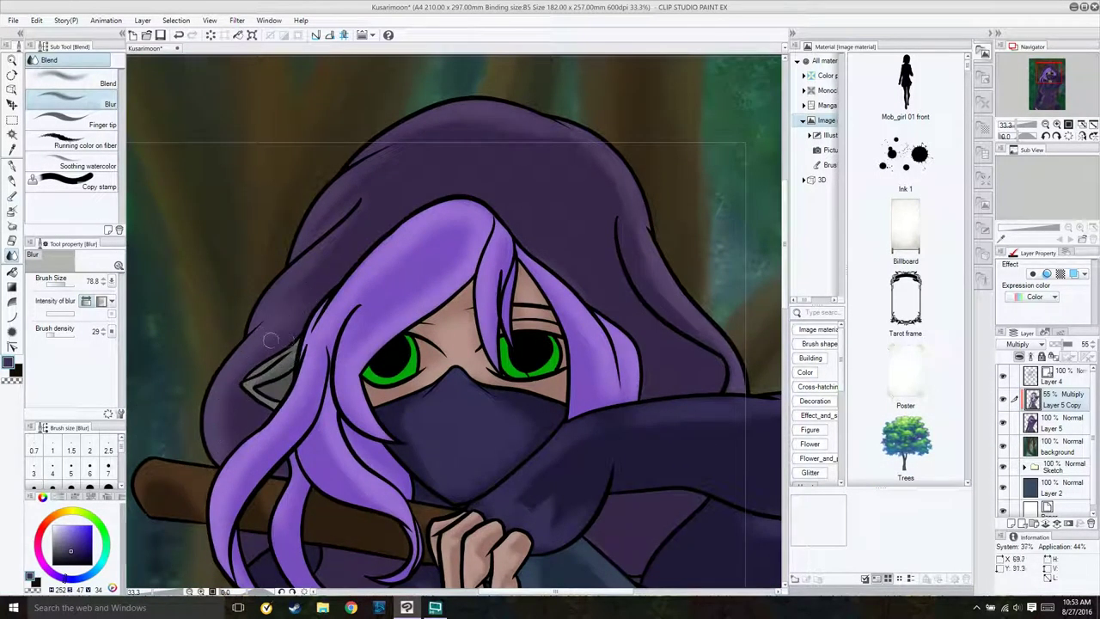
{"action": "left_click", "coordinate": [1001, 375]}
{"action": "scroll", "coordinate": [455, 318], "scroll_direction": "down", "scroll_amount": 2}
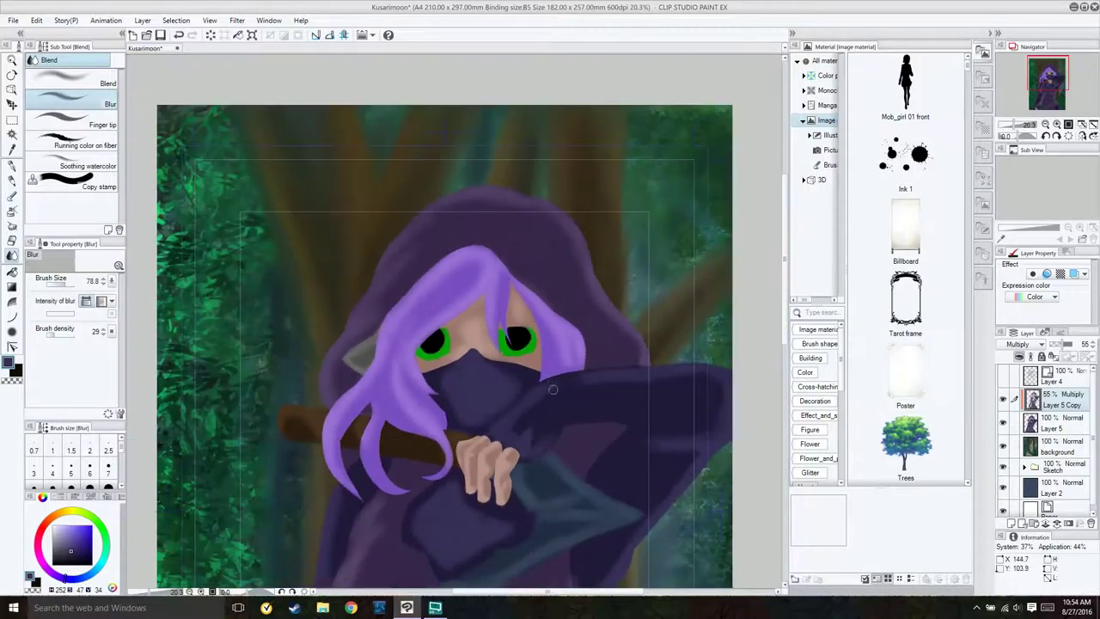
{"action": "scroll", "coordinate": [455, 318], "scroll_direction": "up", "scroll_amount": 3}
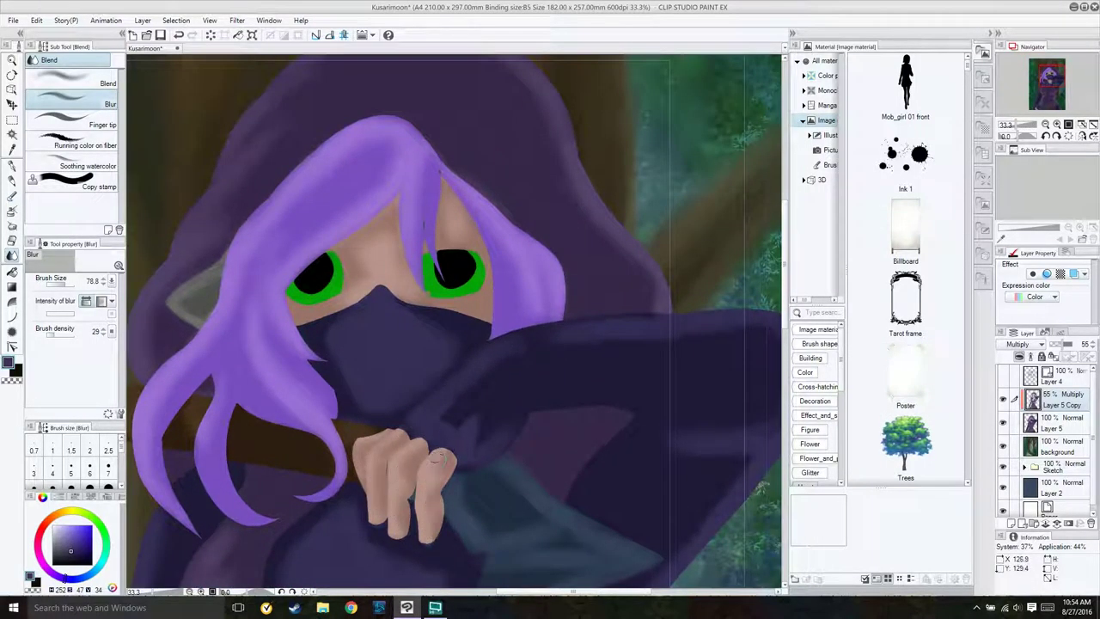
Step: Smooth the shading on the raised sleeve, mask and blue-green cuff with the Blur tool at size 144.5
{"action": "key", "text": "bracketright"}
{"action": "key", "text": "bracketright"}
{"action": "scroll", "coordinate": [508, 418], "scroll_direction": "down", "scroll_amount": 3}
{"action": "scroll", "coordinate": [719, 346], "scroll_direction": "up", "scroll_amount": 2}
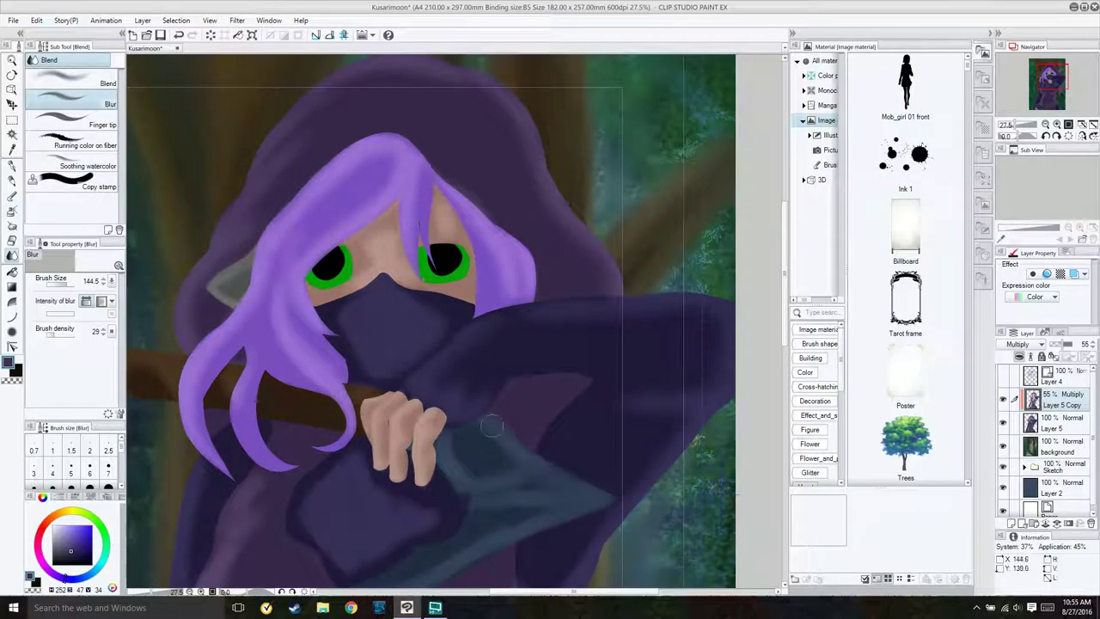
{"action": "scroll", "coordinate": [366, 473], "scroll_direction": "up", "scroll_amount": 1}
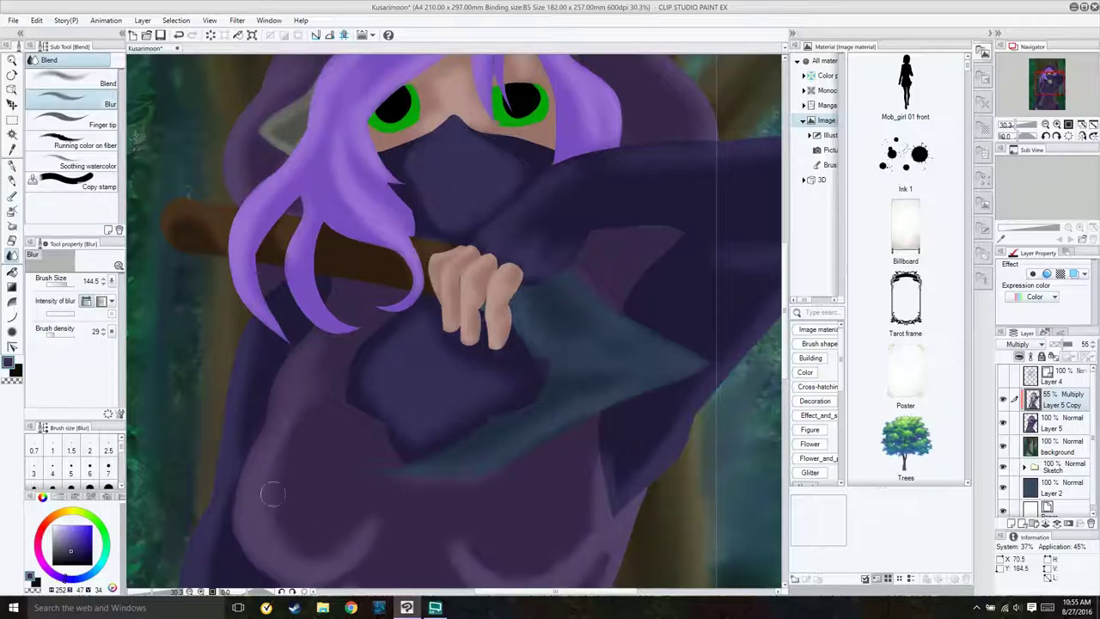
Step: Blur the highlight edges on the chest, waist, sash and lower sleeve at size 144.5
{"action": "scroll", "coordinate": [289, 540], "scroll_direction": "down", "scroll_amount": 4}
{"action": "scroll", "coordinate": [722, 146], "scroll_direction": "up", "scroll_amount": 3}
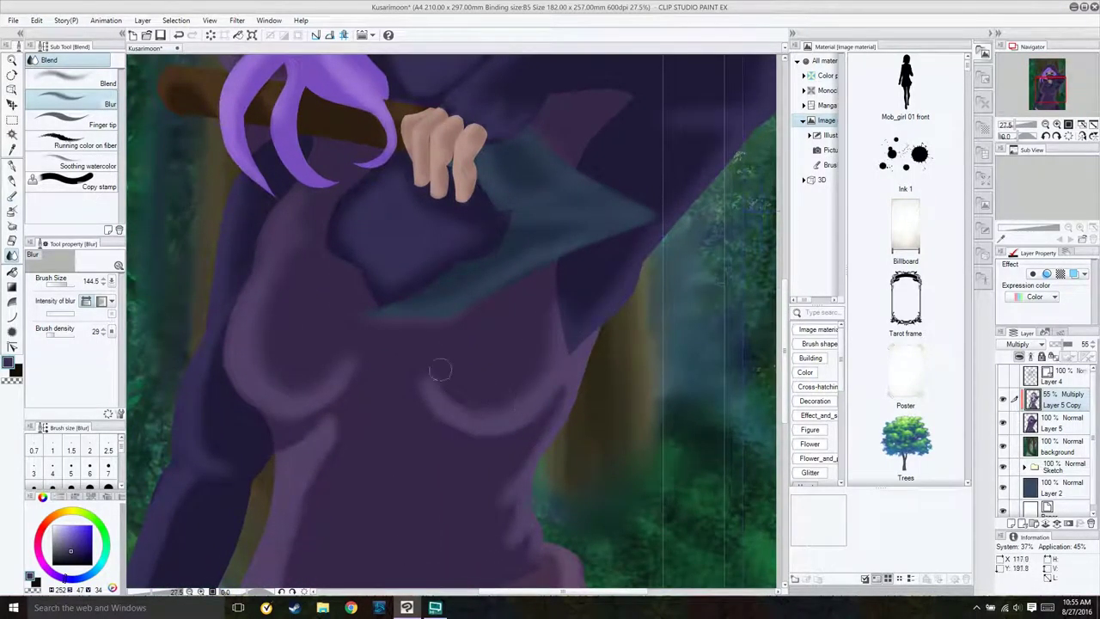
{"action": "scroll", "coordinate": [187, 441], "scroll_direction": "down", "scroll_amount": 4}
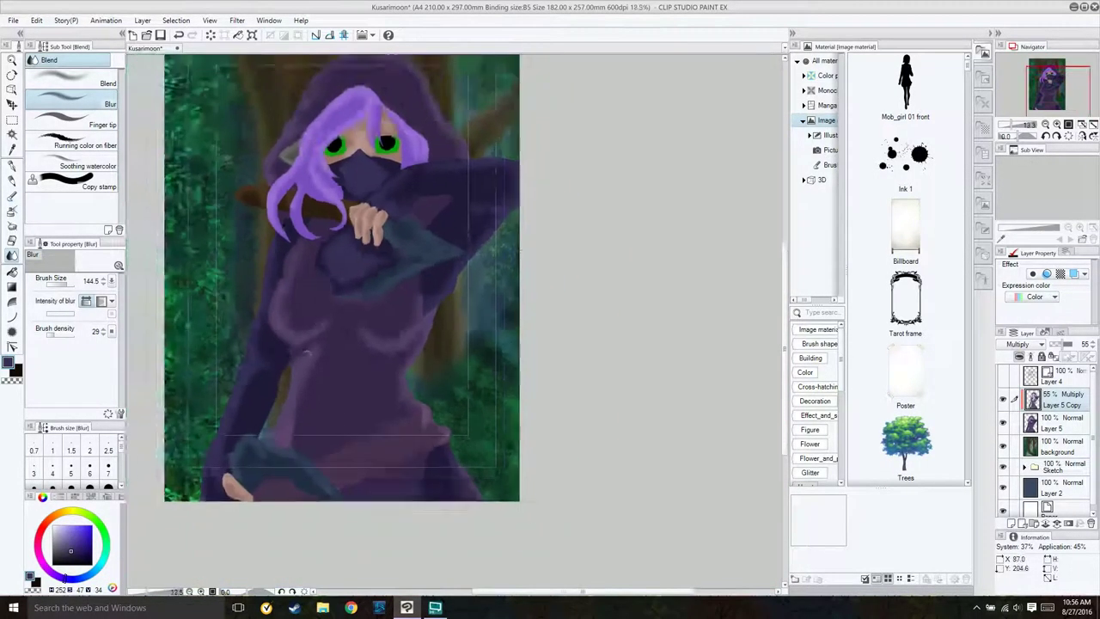
{"action": "scroll", "coordinate": [191, 498], "scroll_direction": "up", "scroll_amount": 3}
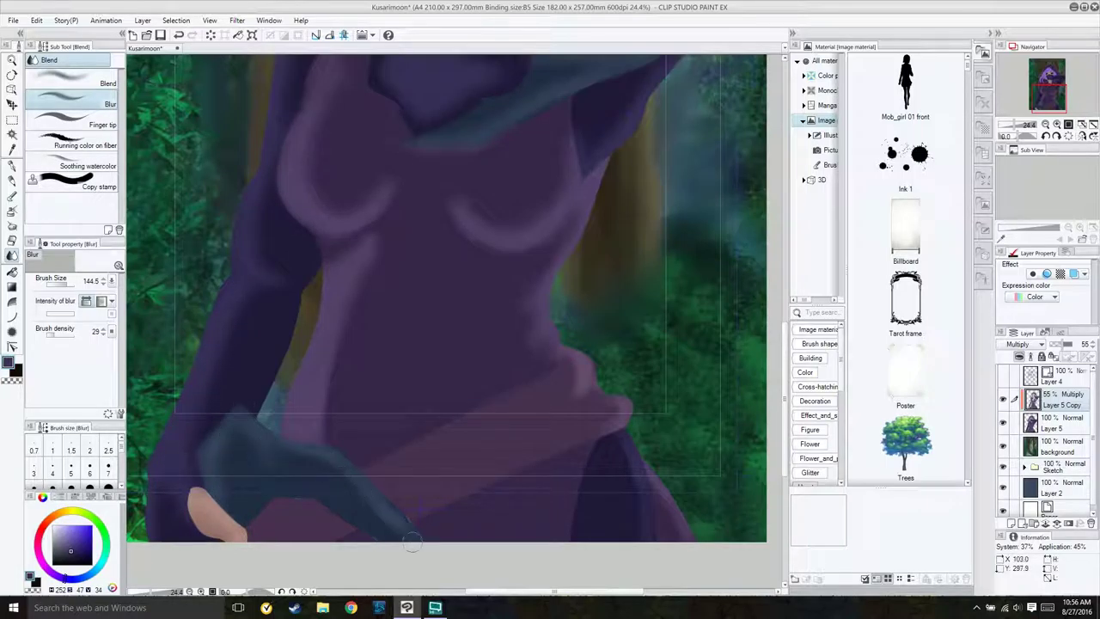
{"action": "scroll", "coordinate": [596, 398], "scroll_direction": "down", "scroll_amount": 4}
Step: Smooth the hood's highlights with Blur at size 144.5 and touch up the clothing with the Soft eraser at size 64.4
{"action": "scroll", "coordinate": [398, 137], "scroll_direction": "up", "scroll_amount": 4}
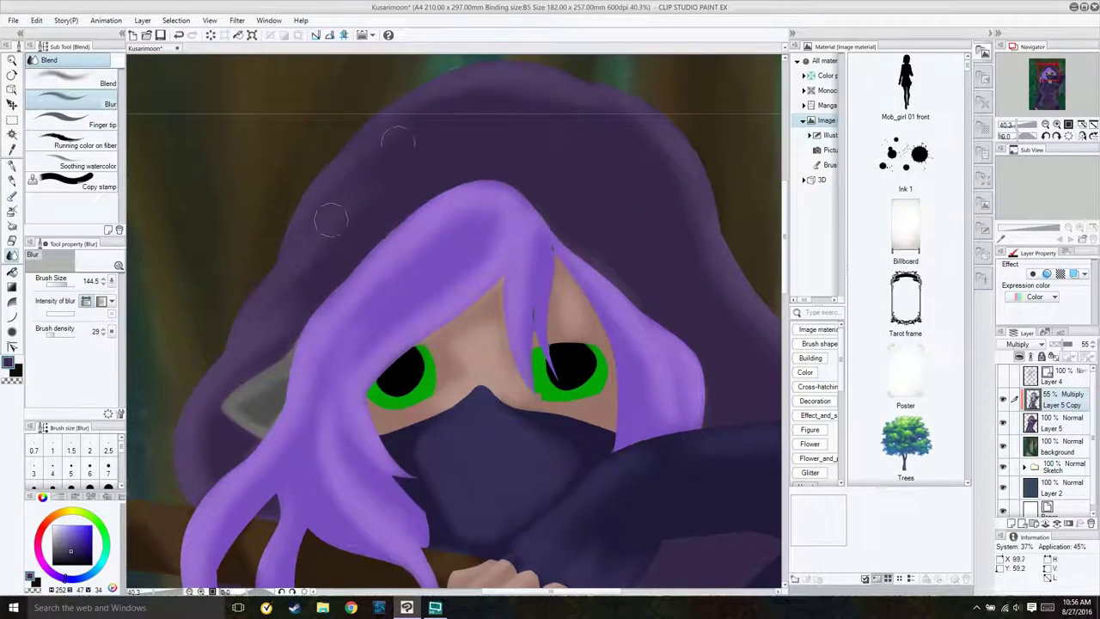
{"action": "scroll", "coordinate": [686, 234], "scroll_direction": "down", "scroll_amount": 3}
{"action": "scroll", "coordinate": [489, 407], "scroll_direction": "up", "scroll_amount": 1}
{"action": "scroll", "coordinate": [608, 335], "scroll_direction": "up", "scroll_amount": 1}
{"action": "key", "text": "e"}
{"action": "key", "text": "j"}
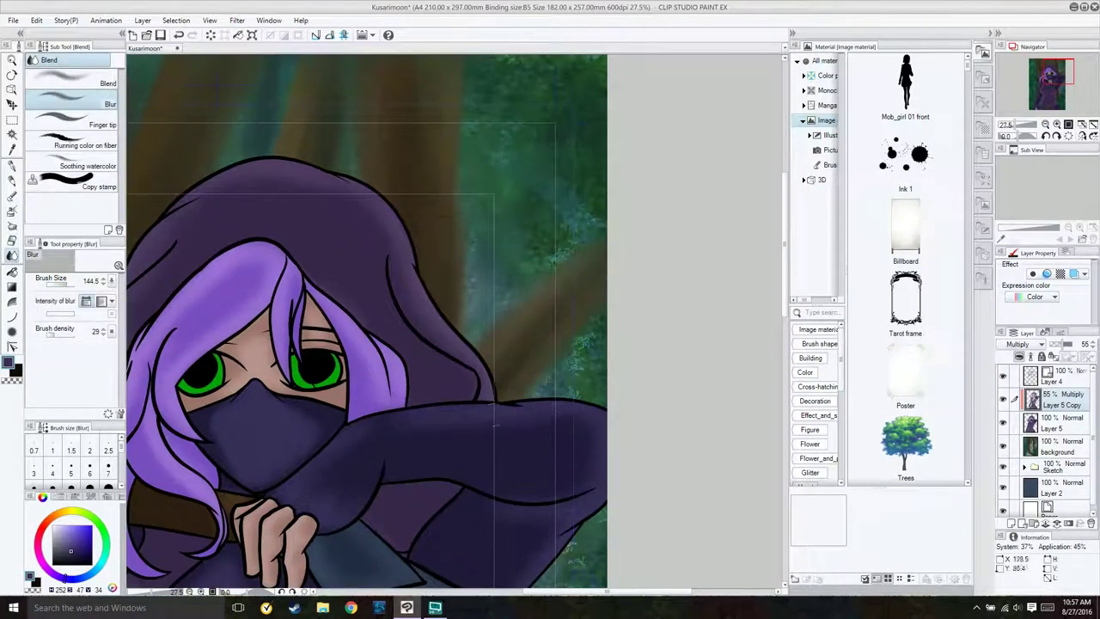
{"action": "scroll", "coordinate": [554, 421], "scroll_direction": "up", "scroll_amount": 2}
{"action": "key", "text": "e"}
{"action": "scroll", "coordinate": [429, 481], "scroll_direction": "down", "scroll_amount": 3}
{"action": "scroll", "coordinate": [390, 554], "scroll_direction": "up", "scroll_amount": 1}
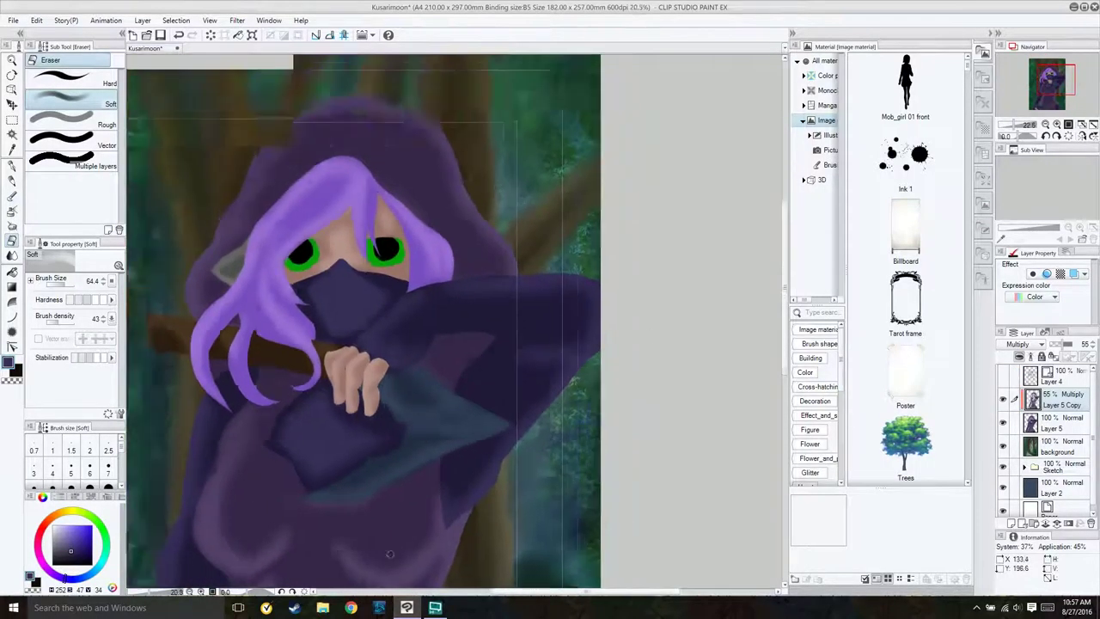
Step: Erase highlights in both green irises with the Soft eraser, size 19.2, and blend them with Blur at size 28.7
{"action": "scroll", "coordinate": [390, 554], "scroll_direction": "up", "scroll_amount": 5}
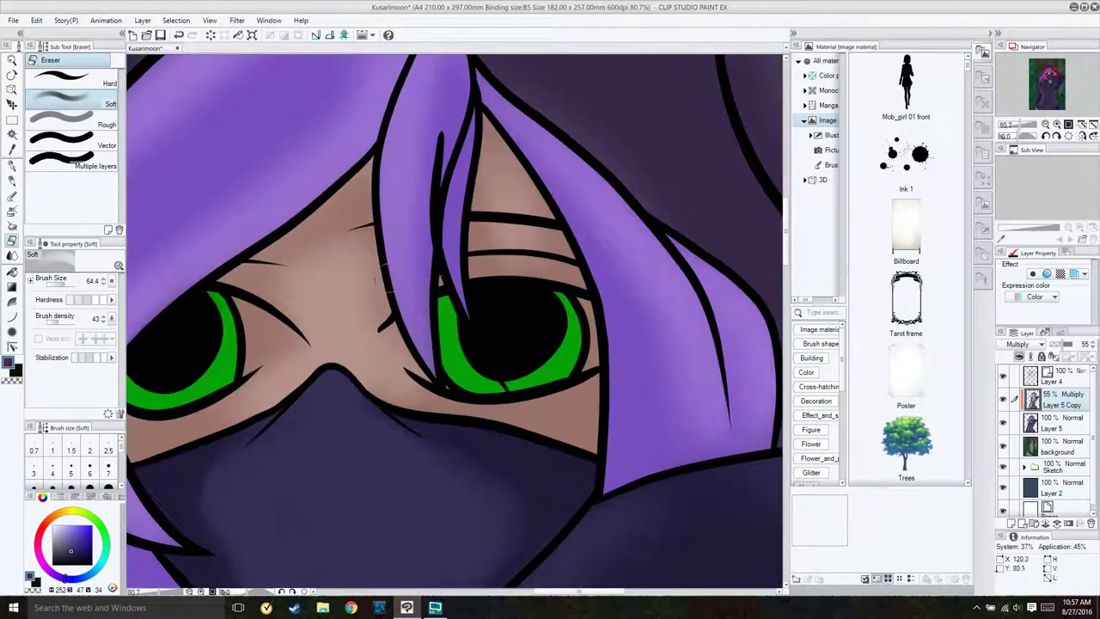
{"action": "left_click_drag", "start_coordinate": [459, 322], "coordinate": [460, 330]}
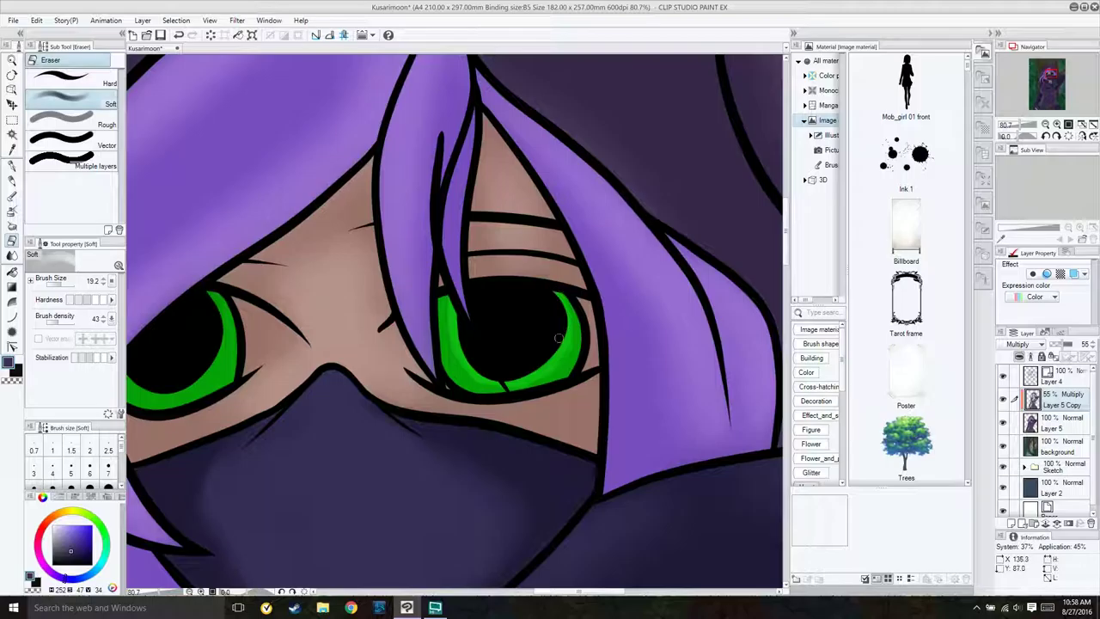
{"action": "key", "text": "j"}
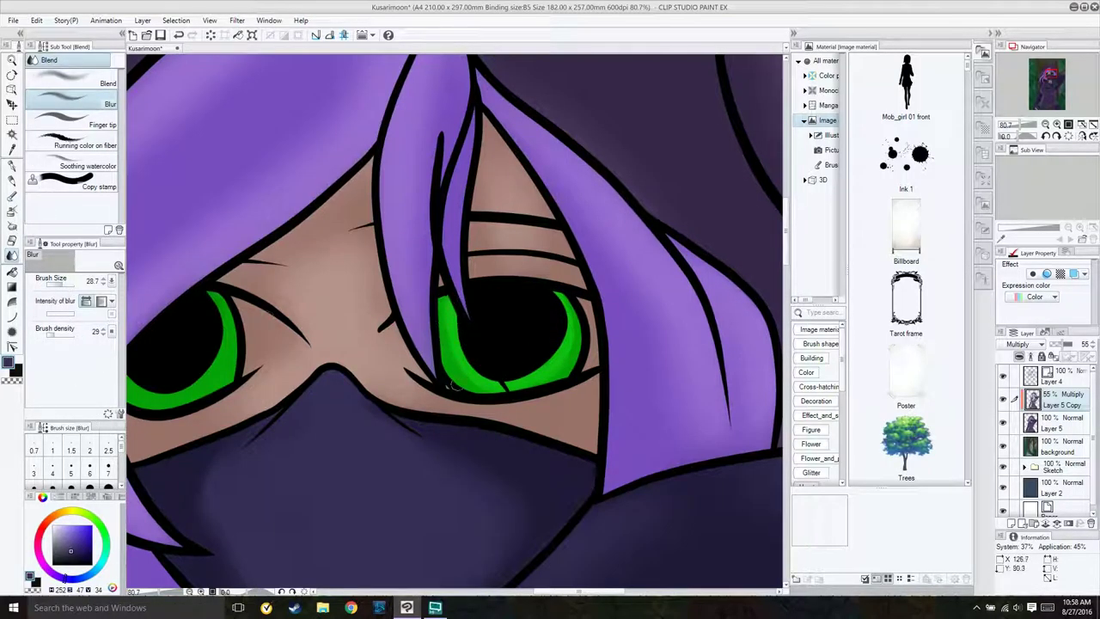
{"action": "left_click_drag", "start_coordinate": [483, 548], "coordinate": [569, 549]}
{"action": "key", "text": "e"}
{"action": "left_click_drag", "start_coordinate": [205, 371], "coordinate": [273, 384]}
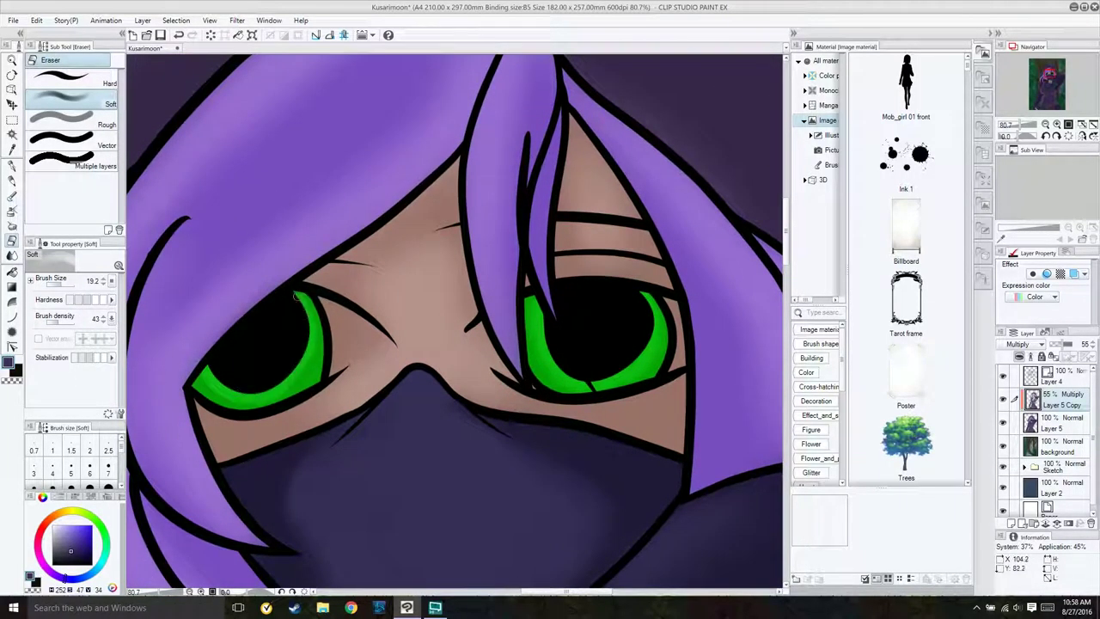
{"action": "key", "text": "j"}
{"action": "scroll", "coordinate": [299, 329], "scroll_direction": "up", "scroll_amount": 1}
Step: Erase highlights on the forehead, nose bridge and mask's upper edge at size 19.2, and soften them with Blur at size 78.8
{"action": "key", "text": "e"}
{"action": "mouse_move", "coordinate": [421, 211]}
{"action": "left_mouse_down"}
{"action": "mouse_move", "coordinate": [374, 230]}
{"action": "mouse_move", "coordinate": [348, 283]}
{"action": "left_mouse_up"}
{"action": "mouse_move", "coordinate": [459, 277]}
{"action": "left_mouse_down"}
{"action": "mouse_move", "coordinate": [486, 370]}
{"action": "mouse_move", "coordinate": [378, 325]}
{"action": "mouse_move", "coordinate": [315, 402]}
{"action": "left_mouse_up"}
{"action": "left_click_drag", "start_coordinate": [469, 362], "coordinate": [501, 369]}
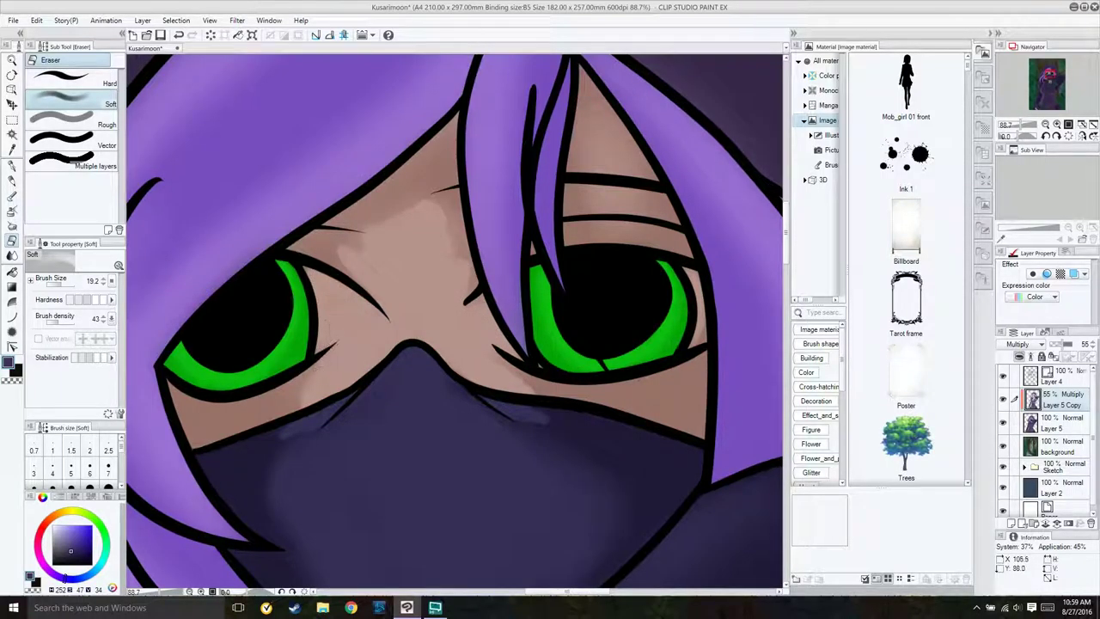
{"action": "key", "text": "j"}
{"action": "left_click", "coordinate": [65, 287]}
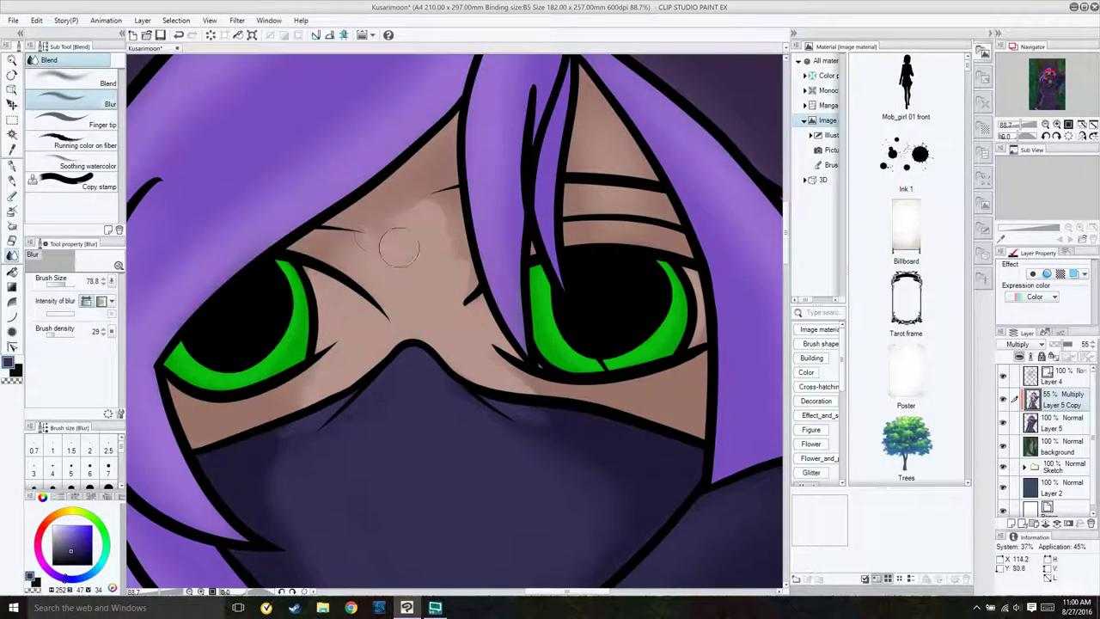
{"action": "scroll", "coordinate": [413, 236], "scroll_direction": "down", "scroll_amount": 3}
{"action": "scroll", "coordinate": [563, 129], "scroll_direction": "up", "scroll_amount": 3}
Step: Erase highlights above the brow and under the eye beside the long side lock, and blend them with Blur at size 78.8
{"action": "key", "text": "e"}
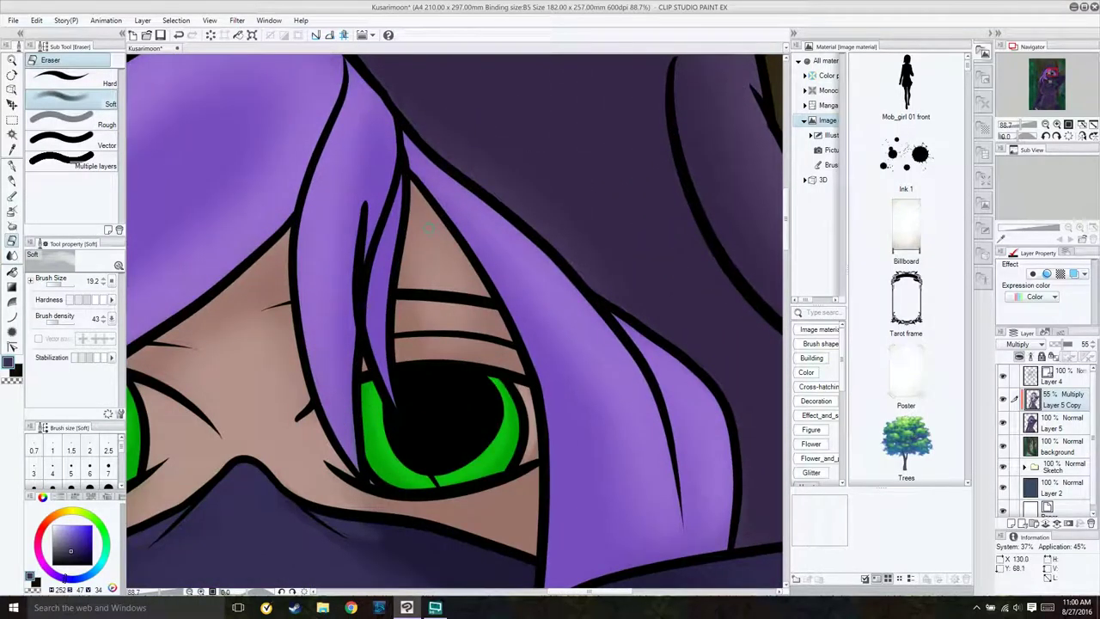
{"action": "mouse_move", "coordinate": [433, 230]}
{"action": "left_mouse_down"}
{"action": "mouse_move", "coordinate": [429, 314]}
{"action": "mouse_move", "coordinate": [466, 325]}
{"action": "mouse_move", "coordinate": [441, 345]}
{"action": "mouse_move", "coordinate": [465, 354]}
{"action": "mouse_move", "coordinate": [478, 310]}
{"action": "mouse_move", "coordinate": [424, 257]}
{"action": "mouse_move", "coordinate": [414, 341]}
{"action": "mouse_move", "coordinate": [429, 229]}
{"action": "mouse_move", "coordinate": [464, 305]}
{"action": "mouse_move", "coordinate": [449, 258]}
{"action": "left_mouse_up"}
{"action": "mouse_move", "coordinate": [421, 519]}
{"action": "left_mouse_down"}
{"action": "mouse_move", "coordinate": [512, 510]}
{"action": "mouse_move", "coordinate": [446, 509]}
{"action": "left_mouse_up"}
{"action": "key", "text": "j"}
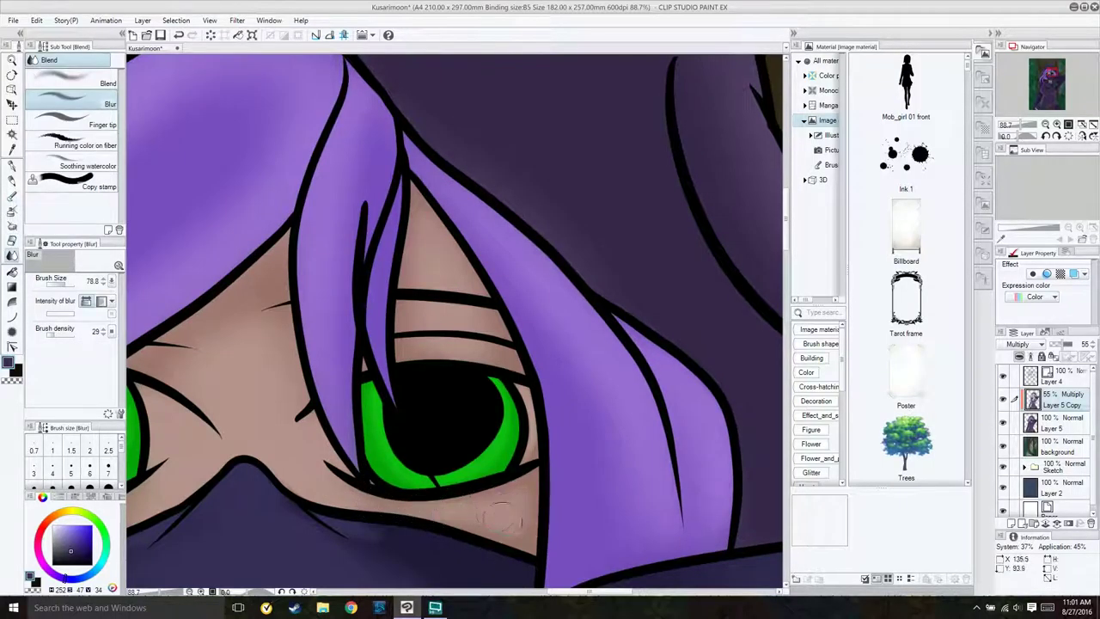
{"action": "scroll", "coordinate": [257, 421], "scroll_direction": "down", "scroll_amount": 4}
{"action": "scroll", "coordinate": [361, 391], "scroll_direction": "up", "scroll_amount": 2}
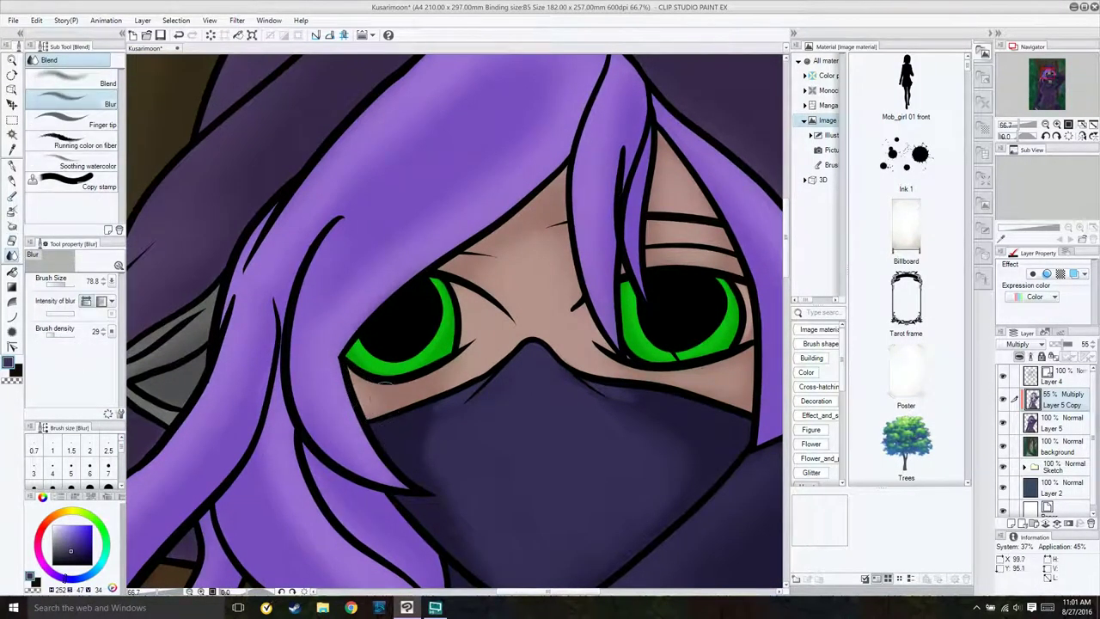
Step: Hide the line art on Layer 4 and smooth the remaining face and mask shading with Blur at size 78.8
{"action": "scroll", "coordinate": [369, 447], "scroll_direction": "up", "scroll_amount": 3}
{"action": "left_click", "coordinate": [1003, 375]}
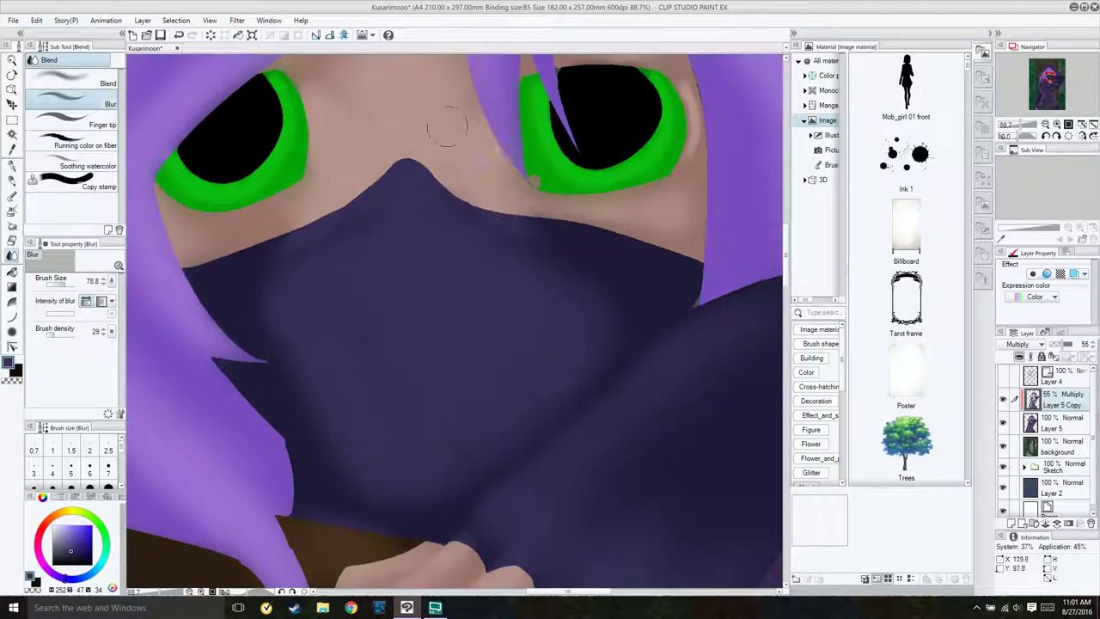
{"action": "scroll", "coordinate": [486, 524], "scroll_direction": "down", "scroll_amount": 2}
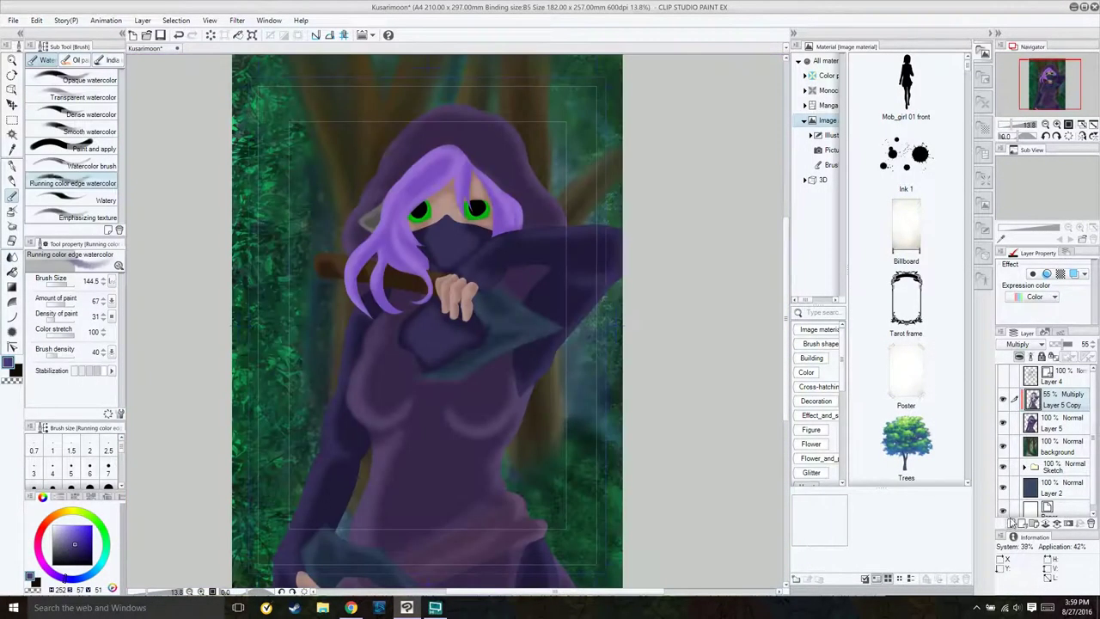
Step: On a new layer above Layer 5 Copy, paint dark shadows inside the hood with Transparent watercolor, size 96.5, and blur them at 144.5
{"action": "scroll", "coordinate": [529, 174], "scroll_direction": "up", "scroll_amount": 3}
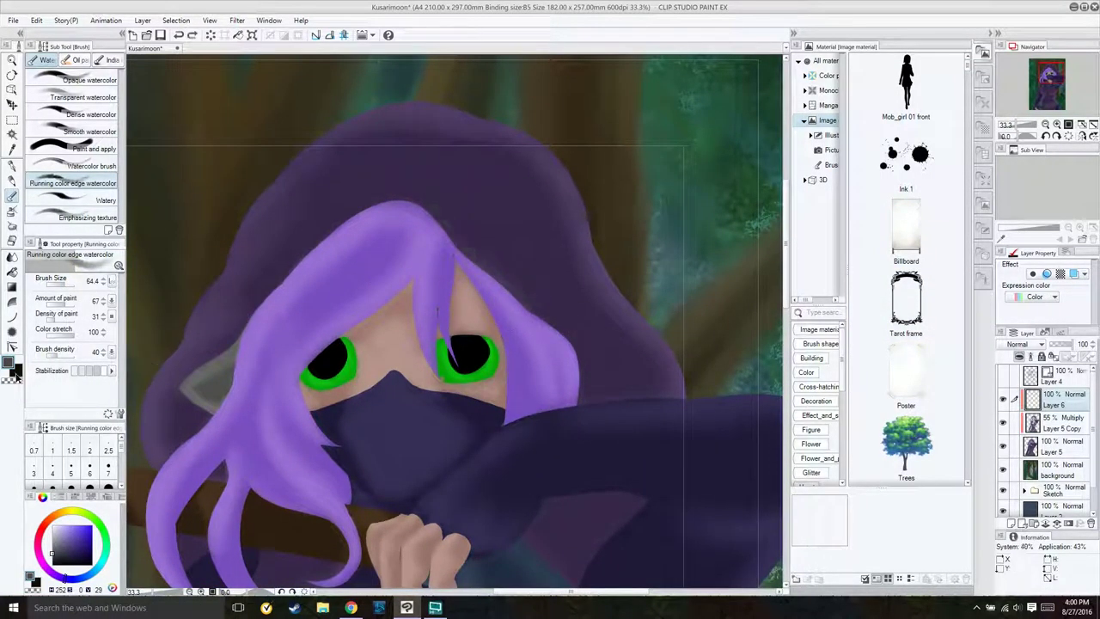
{"action": "left_click", "coordinate": [83, 97]}
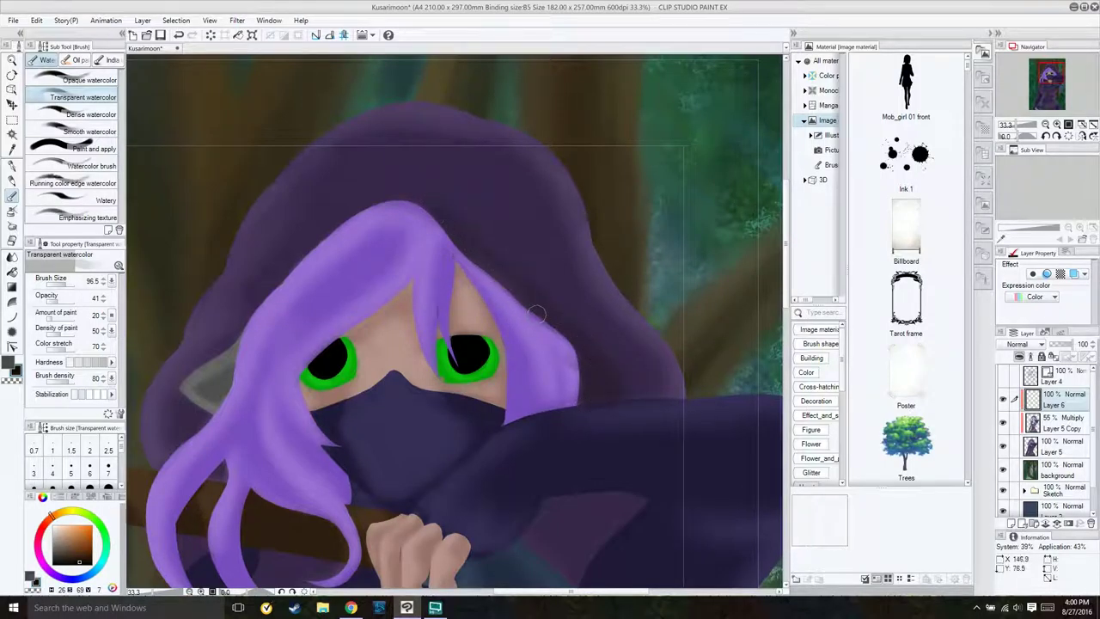
{"action": "key", "text": "j"}
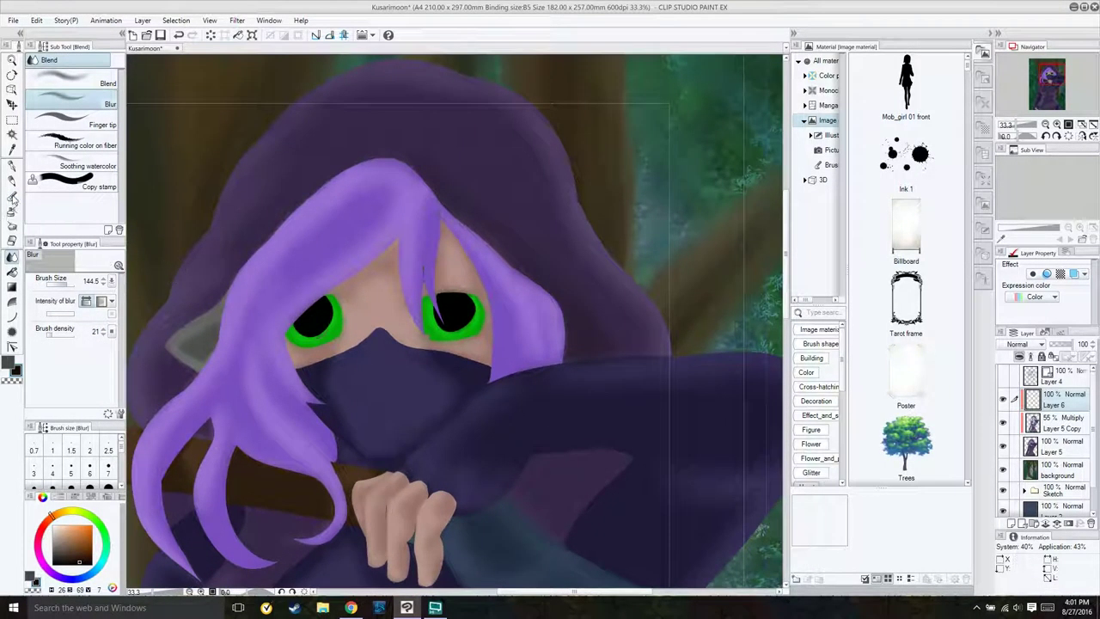
{"action": "left_click", "coordinate": [12, 196]}
{"action": "key", "text": "j"}
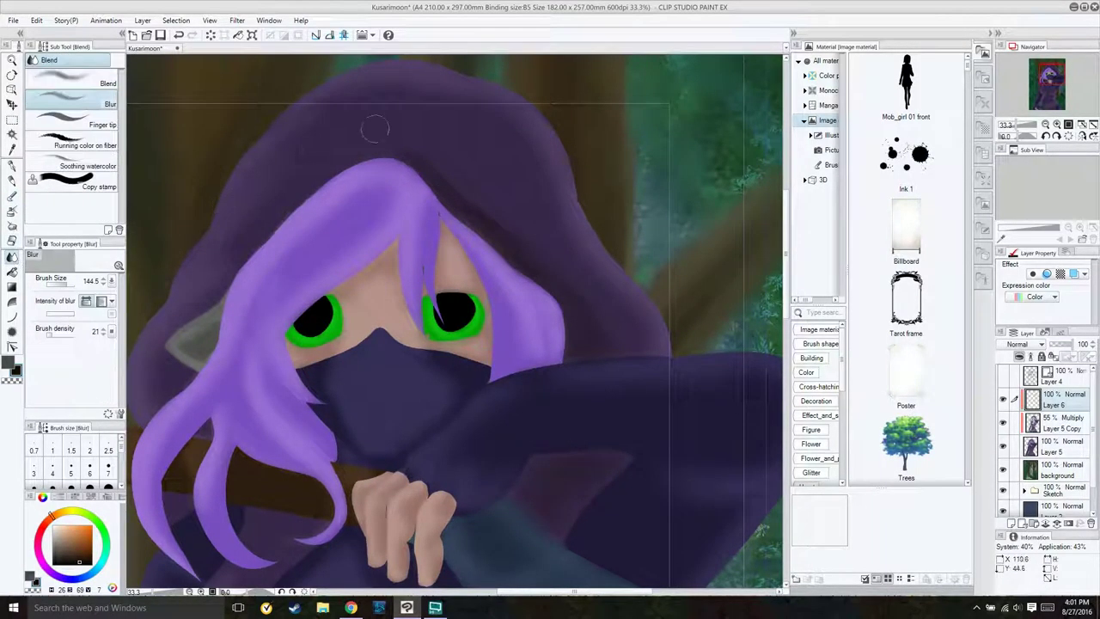
{"action": "scroll", "coordinate": [575, 298], "scroll_direction": "down", "scroll_amount": 3}
{"action": "scroll", "coordinate": [515, 326], "scroll_direction": "up", "scroll_amount": 4}
Step: Paint shadows on the hood along the hair and pointed ear with Transparent watercolor, size 43, and blur them at size 144.5
{"action": "key", "text": "b"}
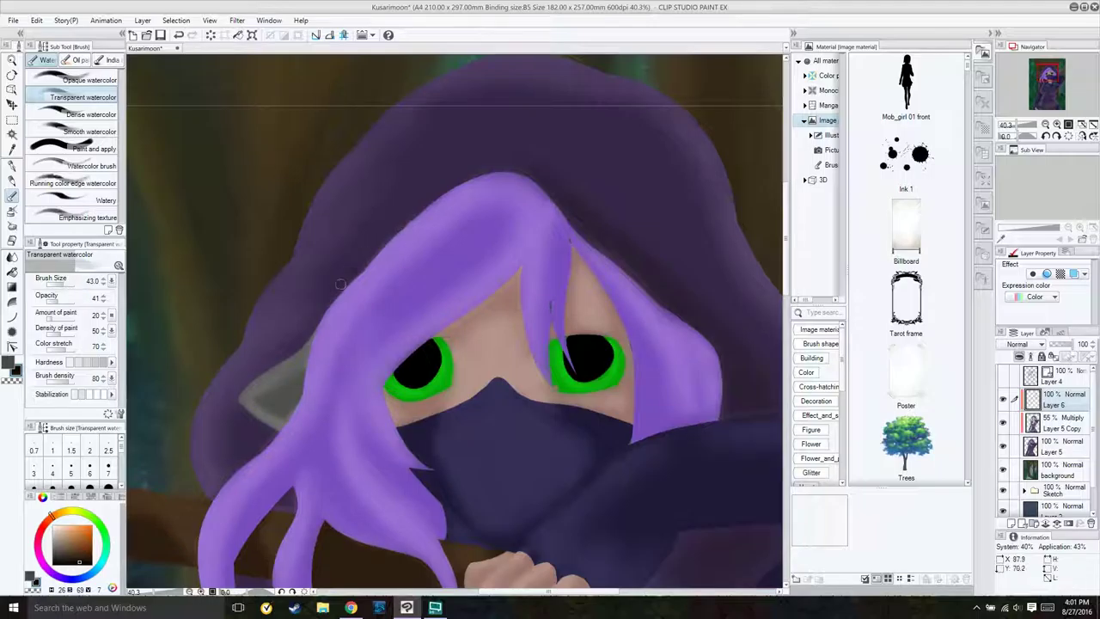
{"action": "key", "text": "j"}
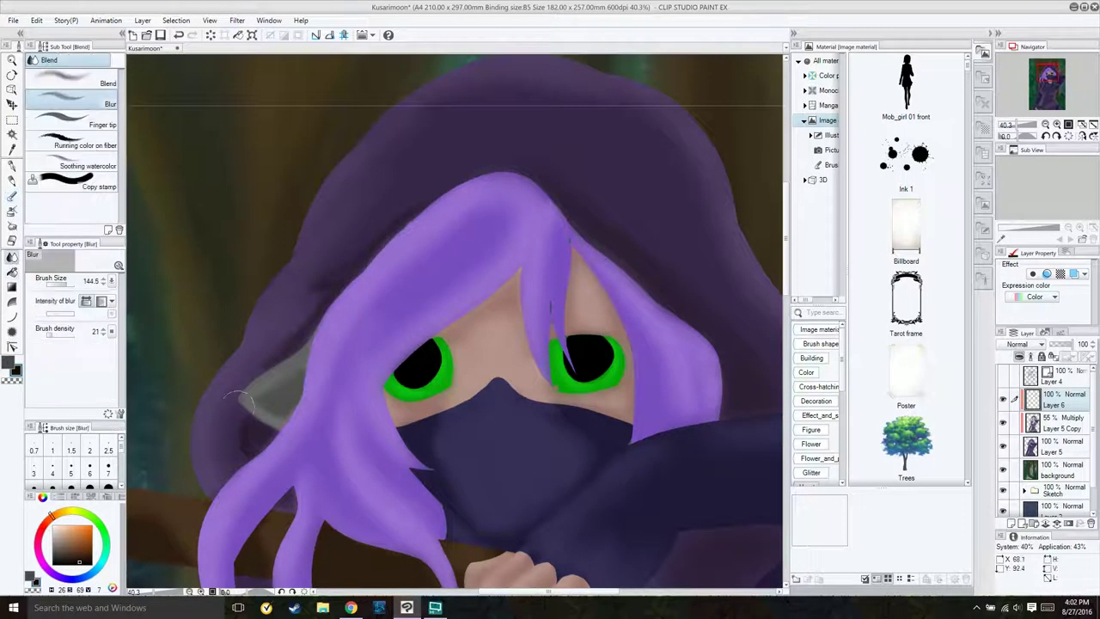
{"action": "scroll", "coordinate": [255, 260], "scroll_direction": "down", "scroll_amount": 1}
{"action": "key", "text": "b"}
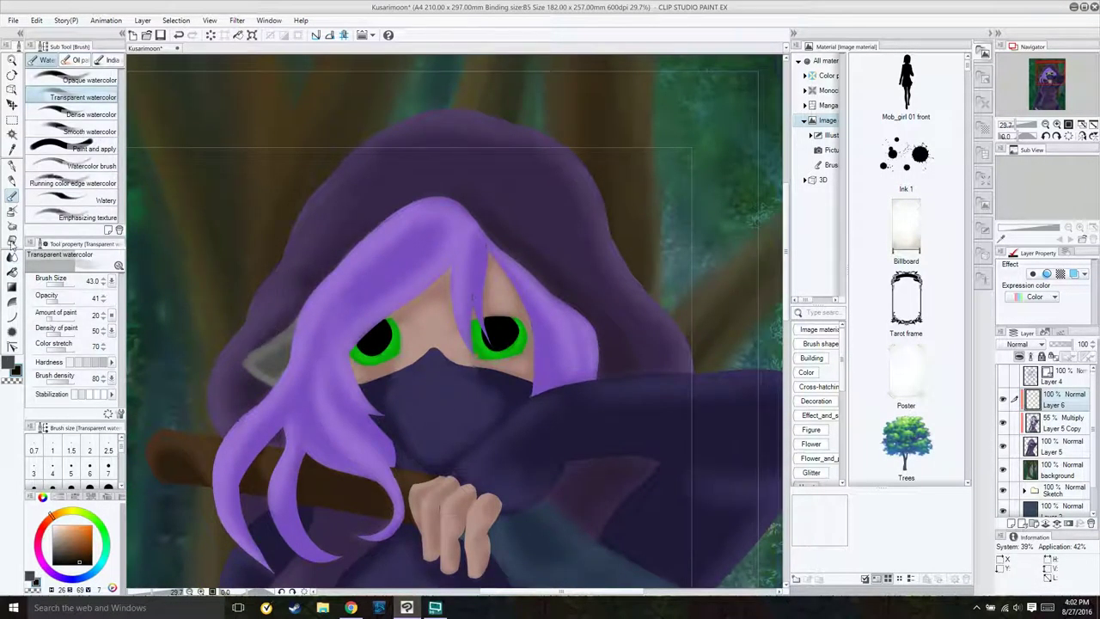
{"action": "key", "text": "j"}
Step: Shade the forehead and cheek beneath the fringe with Transparent watercolor, size 43, and blend the shadow with Blur
{"action": "key", "text": "b"}
{"action": "left_click_drag", "start_coordinate": [435, 278], "coordinate": [383, 318]}
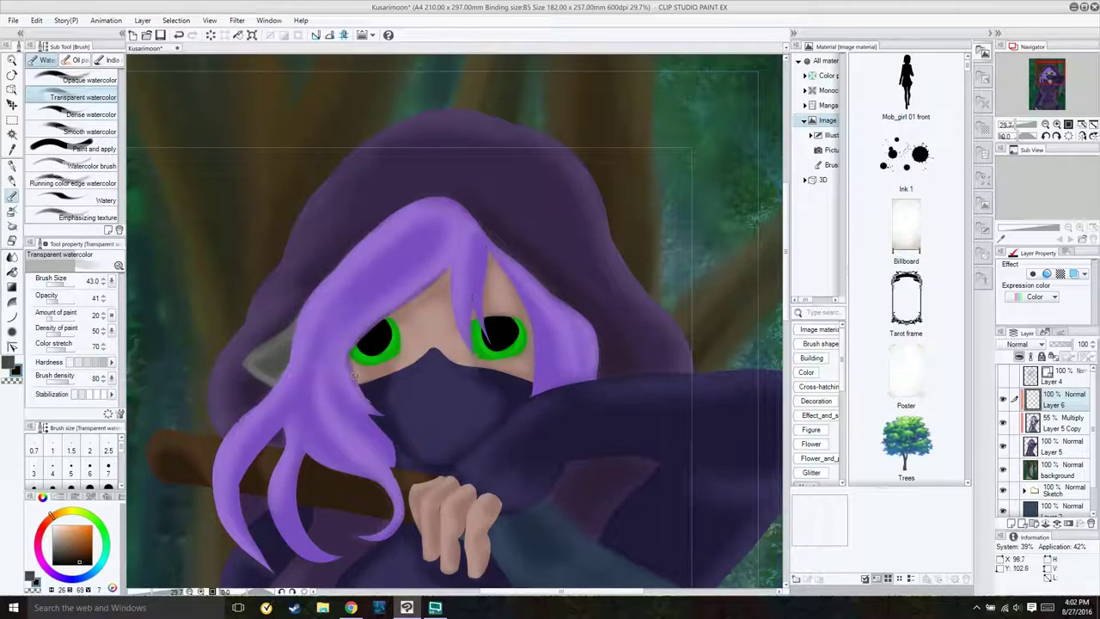
{"action": "key", "text": "j"}
Step: Paint shadows along the edge of the central hair lock with Transparent watercolor, size 43, blending each one with Blur
{"action": "key", "text": "b"}
{"action": "scroll", "coordinate": [453, 285], "scroll_direction": "up", "scroll_amount": 2}
{"action": "left_click_drag", "start_coordinate": [464, 367], "coordinate": [456, 206]}
{"action": "key", "text": "j"}
{"action": "left_click_drag", "start_coordinate": [468, 413], "coordinate": [456, 232]}
{"action": "key", "text": "b"}
{"action": "left_click_drag", "start_coordinate": [472, 391], "coordinate": [454, 284]}
{"action": "key", "text": "j"}
{"action": "left_click_drag", "start_coordinate": [461, 357], "coordinate": [450, 280]}
Step: Shade the inner edge of the long side lock from the parting down to the sleeve, and blend it with Blur
{"action": "key", "text": "b"}
{"action": "mouse_move", "coordinate": [519, 206]}
{"action": "left_mouse_down"}
{"action": "mouse_move", "coordinate": [594, 318]}
{"action": "mouse_move", "coordinate": [623, 443]}
{"action": "mouse_move", "coordinate": [620, 516]}
{"action": "left_mouse_up"}
{"action": "key", "text": "j"}
{"action": "left_click_drag", "start_coordinate": [550, 240], "coordinate": [520, 210]}
{"action": "left_click_drag", "start_coordinate": [623, 370], "coordinate": [628, 511]}
Step: Paint strand shadows at the side lock's lower end and down the central lock, blending with Blur at size 52.6
{"action": "key", "text": "b"}
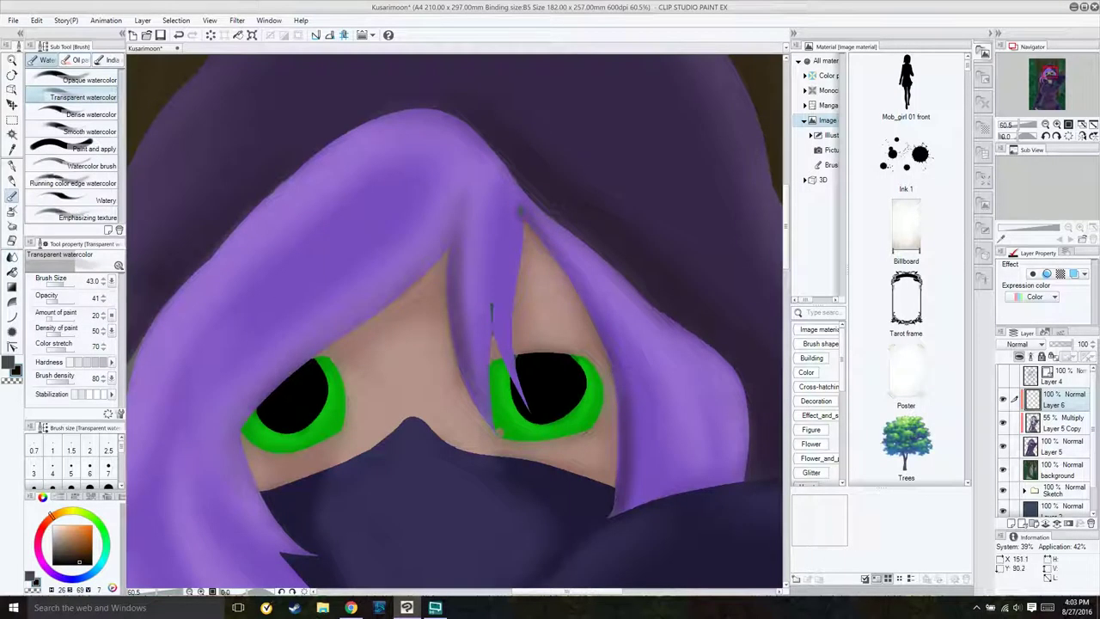
{"action": "left_click_drag", "start_coordinate": [706, 401], "coordinate": [710, 481]}
{"action": "key", "text": "j"}
{"action": "key", "text": "b"}
{"action": "left_click_drag", "start_coordinate": [498, 221], "coordinate": [489, 356]}
{"action": "key", "text": "j"}
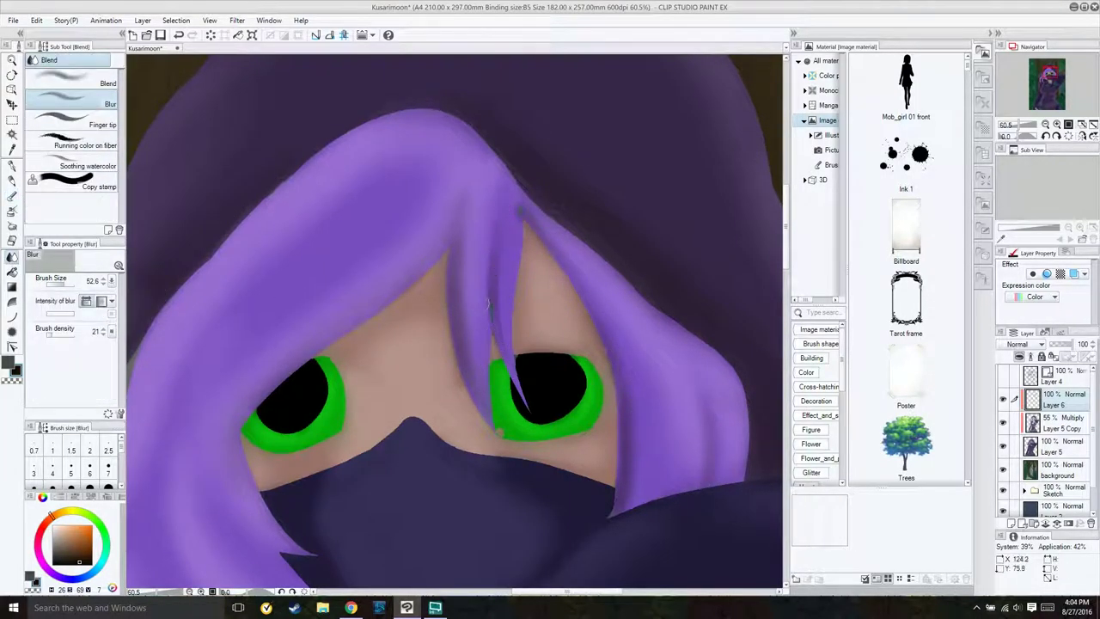
Step: Shade the broad fringe from the parting down its length with Transparent watercolor, size 43, and blend the shadow with Blur
{"action": "scroll", "coordinate": [498, 262], "scroll_direction": "down", "scroll_amount": 2}
{"action": "key", "text": "b"}
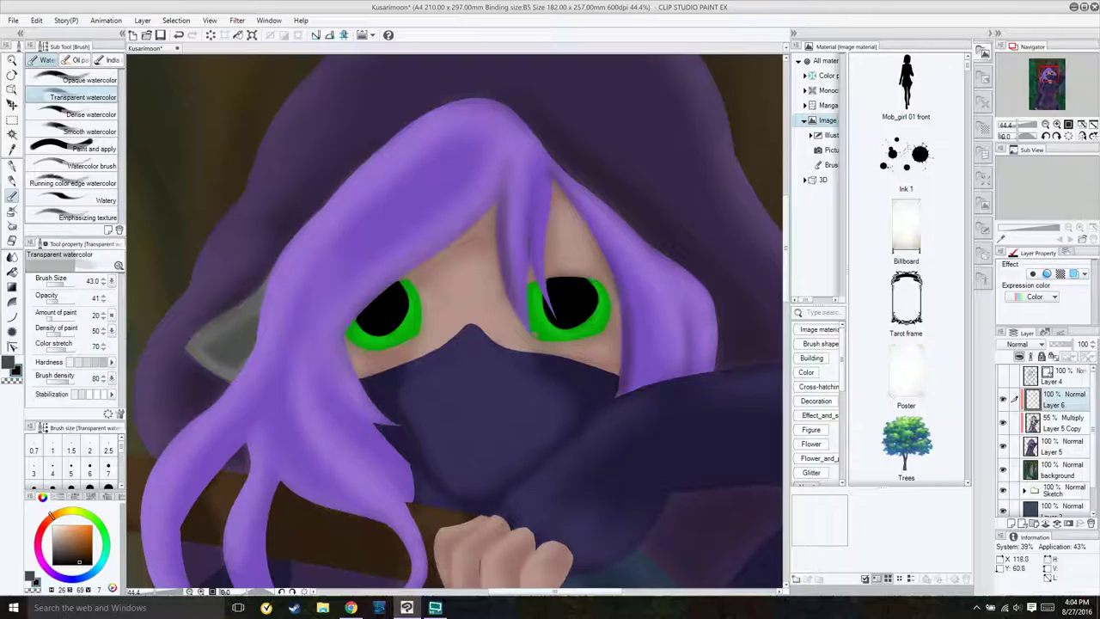
{"action": "left_click_drag", "start_coordinate": [451, 187], "coordinate": [319, 413]}
{"action": "left_click_drag", "start_coordinate": [325, 326], "coordinate": [320, 372]}
{"action": "left_click_drag", "start_coordinate": [460, 177], "coordinate": [364, 251]}
{"action": "key", "text": "j"}
{"action": "left_click_drag", "start_coordinate": [462, 179], "coordinate": [391, 234]}
Step: Paint strand shadows through the lower part of the long lock beside the ear and blend them with Blur
{"action": "key", "text": "b"}
{"action": "left_click_drag", "start_coordinate": [395, 430], "coordinate": [386, 499]}
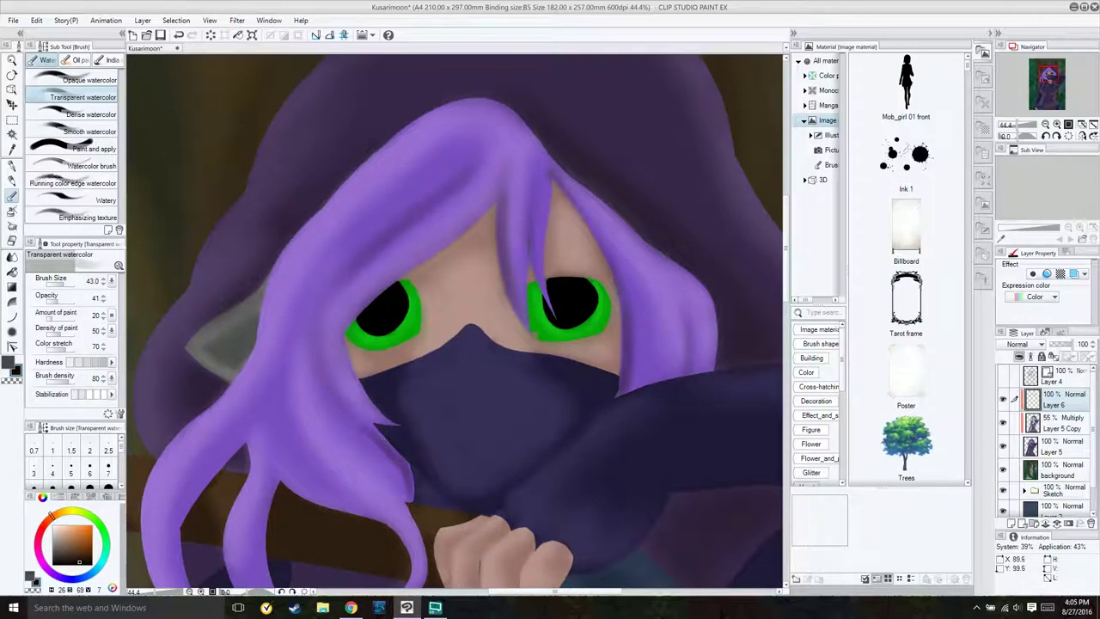
{"action": "left_click_drag", "start_coordinate": [290, 352], "coordinate": [344, 507]}
{"action": "left_click_drag", "start_coordinate": [273, 401], "coordinate": [267, 410]}
{"action": "key", "text": "j"}
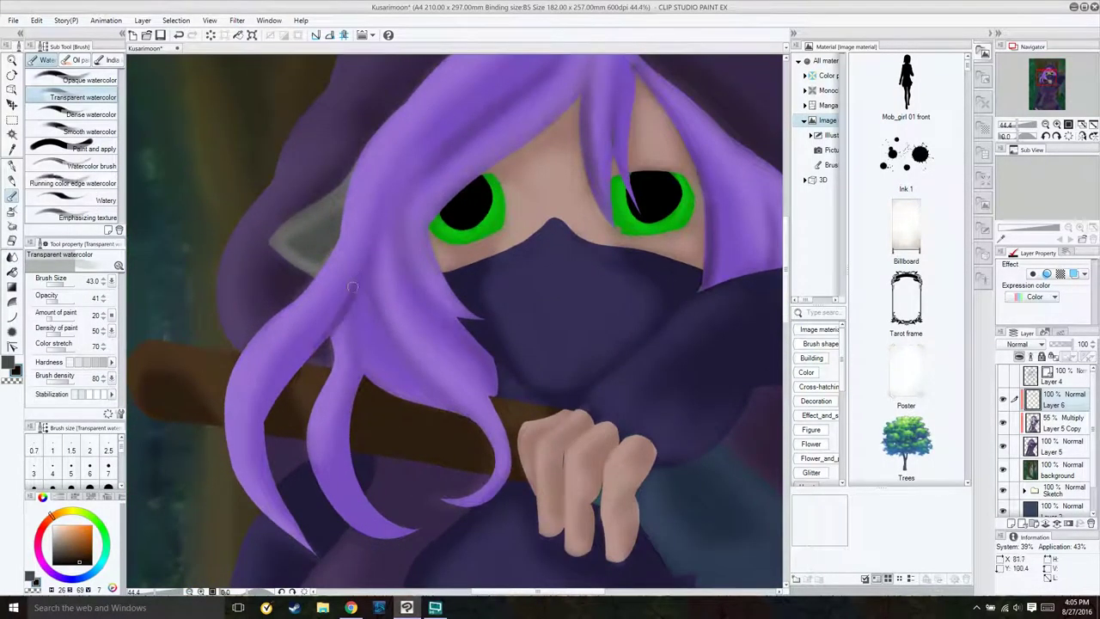
Step: Shade the root and inner edge of the outermost curl, then soften the shadow with Blur at size 78.8
{"action": "key", "text": "b"}
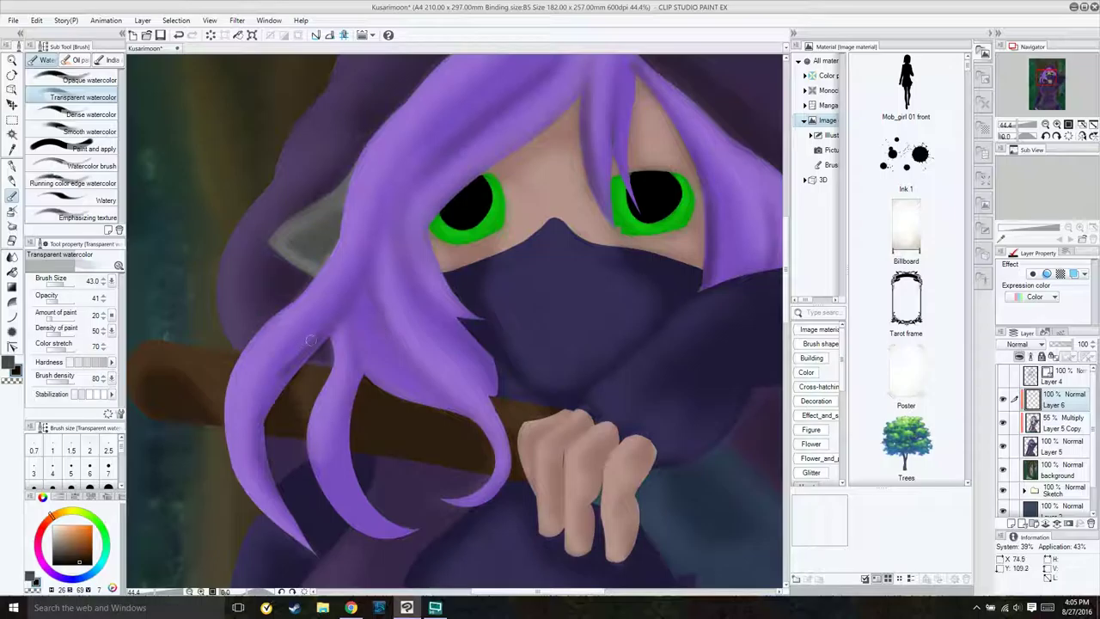
{"action": "scroll", "coordinate": [311, 341], "scroll_direction": "down", "scroll_amount": 2}
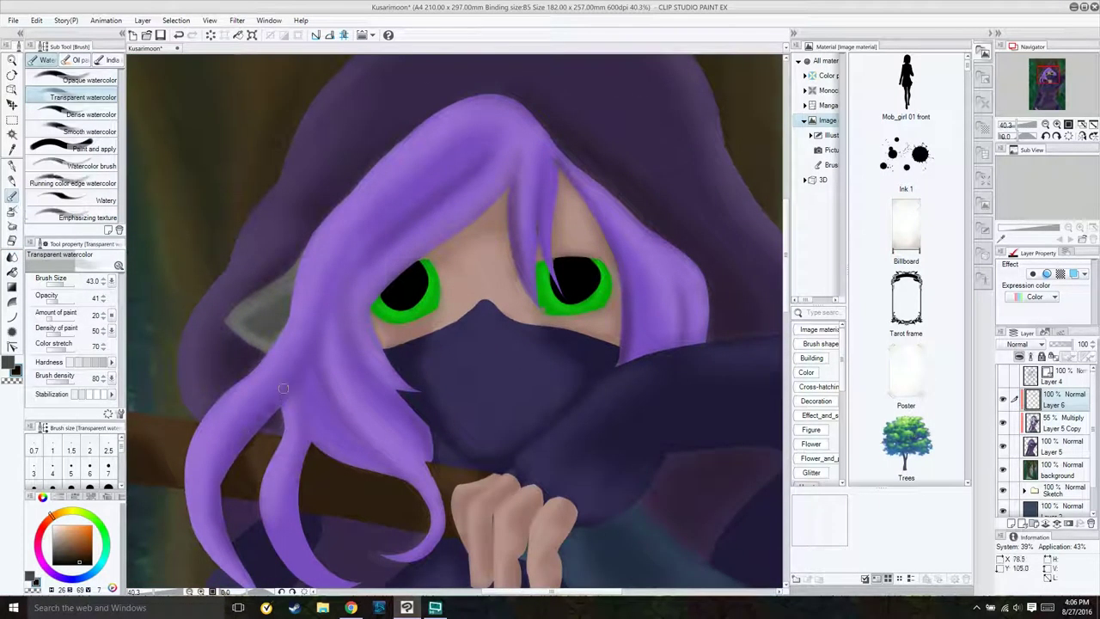
{"action": "left_click_drag", "start_coordinate": [284, 388], "coordinate": [212, 502]}
{"action": "key", "text": "j"}
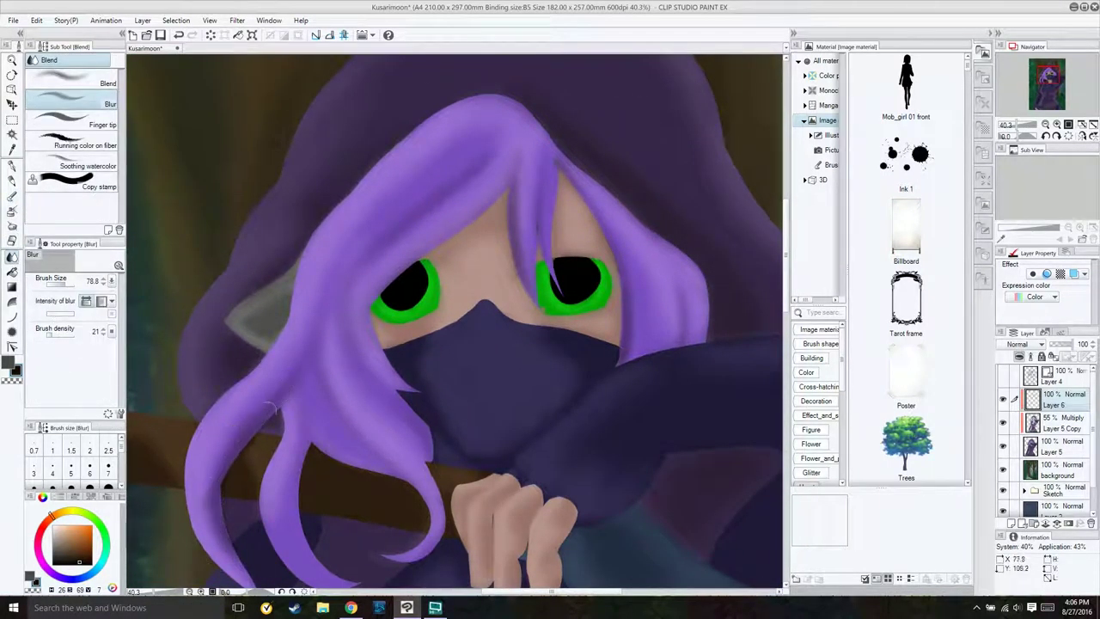
{"action": "key", "text": "b"}
{"action": "key", "text": "j"}
Step: Darken the outermost curl's tip and the gap where the middle curl branches off, blending both with Blur
{"action": "scroll", "coordinate": [258, 430], "scroll_direction": "down", "scroll_amount": 2}
{"action": "key", "text": "b"}
{"action": "mouse_move", "coordinate": [236, 546]}
{"action": "left_mouse_down"}
{"action": "mouse_move", "coordinate": [208, 486]}
{"action": "mouse_move", "coordinate": [228, 543]}
{"action": "left_mouse_up"}
{"action": "key", "text": "j"}
{"action": "key", "text": "b"}
{"action": "mouse_move", "coordinate": [270, 417]}
{"action": "left_mouse_down"}
{"action": "mouse_move", "coordinate": [292, 528]}
{"action": "mouse_move", "coordinate": [268, 439]}
{"action": "mouse_move", "coordinate": [275, 408]}
{"action": "left_mouse_up"}
{"action": "key", "text": "j"}
Step: Paint a shadow along the middle curl and blend it with Blur
{"action": "key", "text": "b"}
{"action": "left_click_drag", "start_coordinate": [288, 533], "coordinate": [265, 437]}
{"action": "key", "text": "j"}
{"action": "left_click_drag", "start_coordinate": [268, 514], "coordinate": [263, 449]}
Step: Shade the lower edge of the lock and the small curl by the hand, blending each stroke with Blur
{"action": "key", "text": "b"}
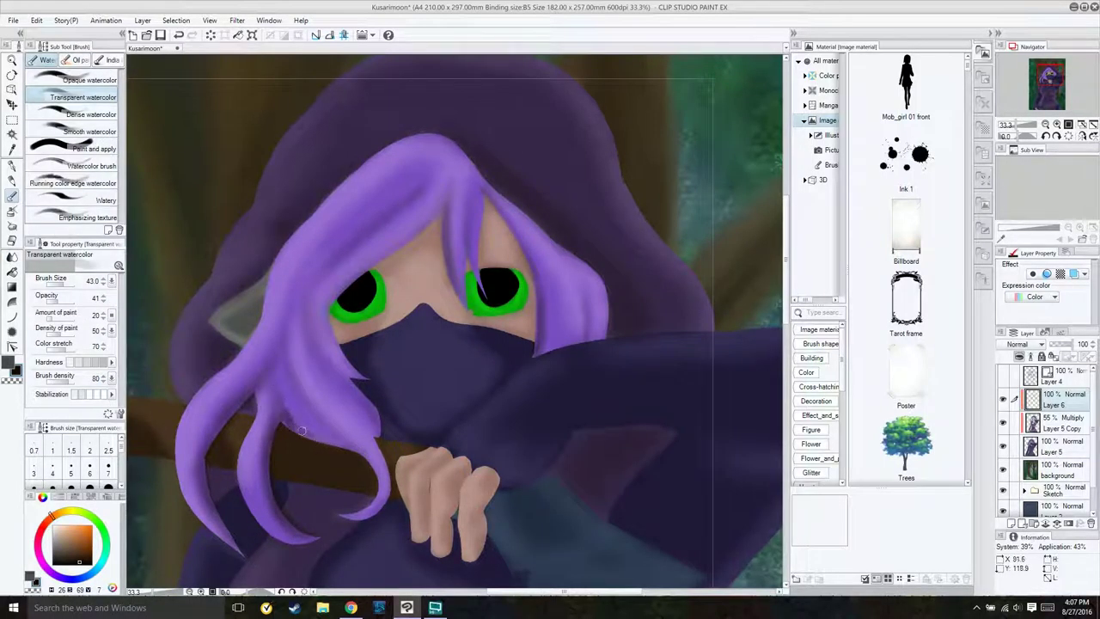
{"action": "key", "text": "j"}
{"action": "key", "text": "b"}
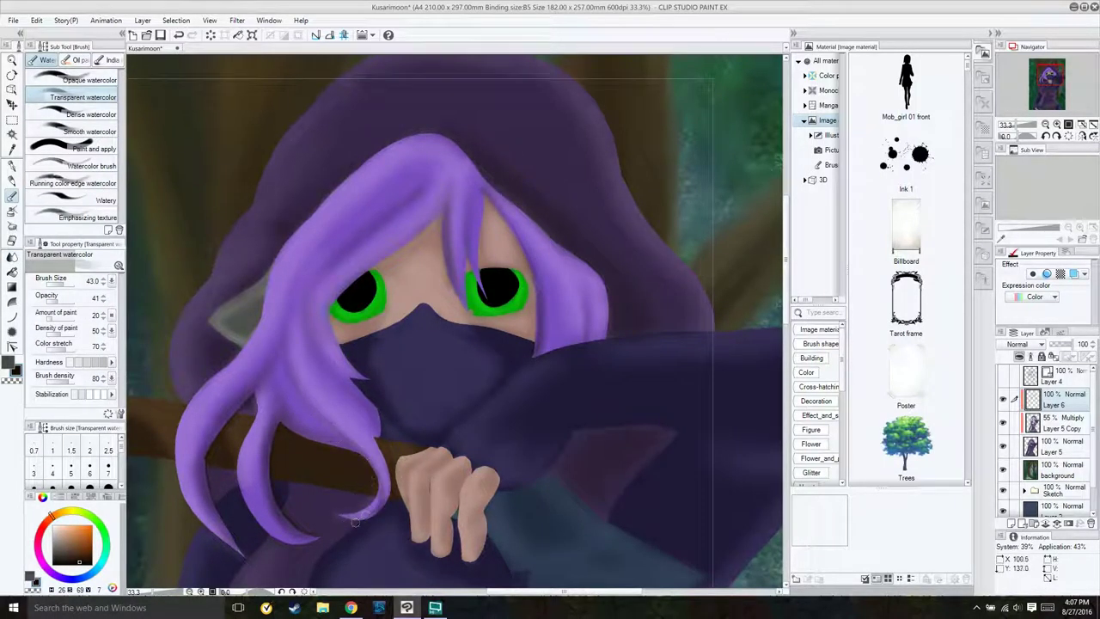
{"action": "key", "text": "j"}
{"action": "key", "text": "b"}
{"action": "mouse_move", "coordinate": [336, 425]}
{"action": "left_mouse_down"}
{"action": "mouse_move", "coordinate": [378, 511]}
{"action": "mouse_move", "coordinate": [301, 385]}
{"action": "left_mouse_up"}
{"action": "key", "text": "j"}
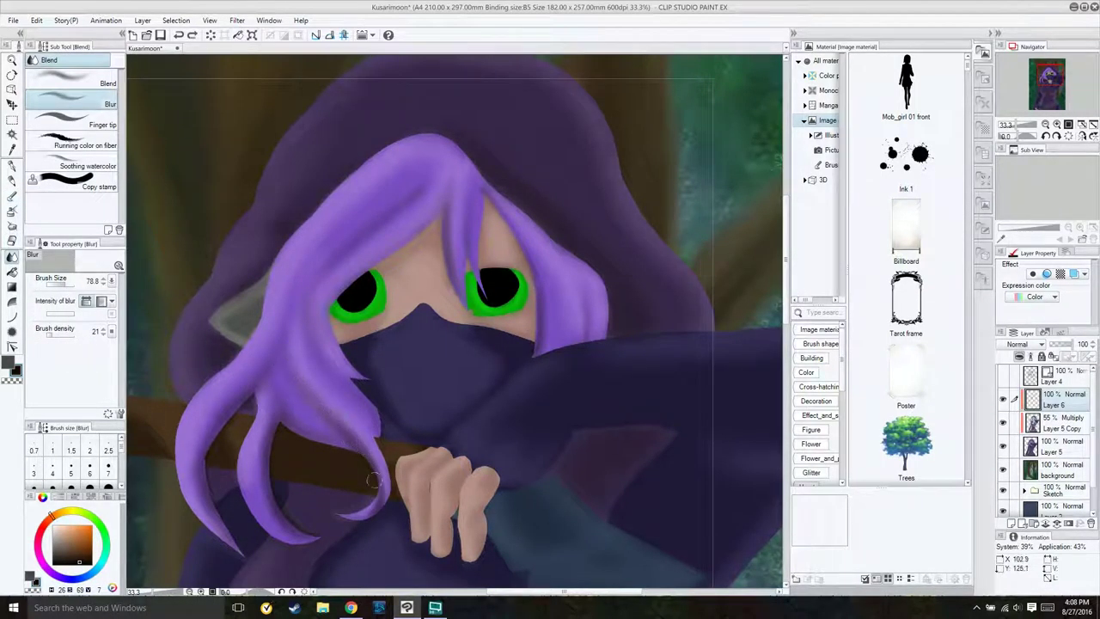
Step: Shade the skin between the partly covered eye and the side lock, and blend it with Blur at density 27
{"action": "scroll", "coordinate": [330, 421], "scroll_direction": "up", "scroll_amount": 1}
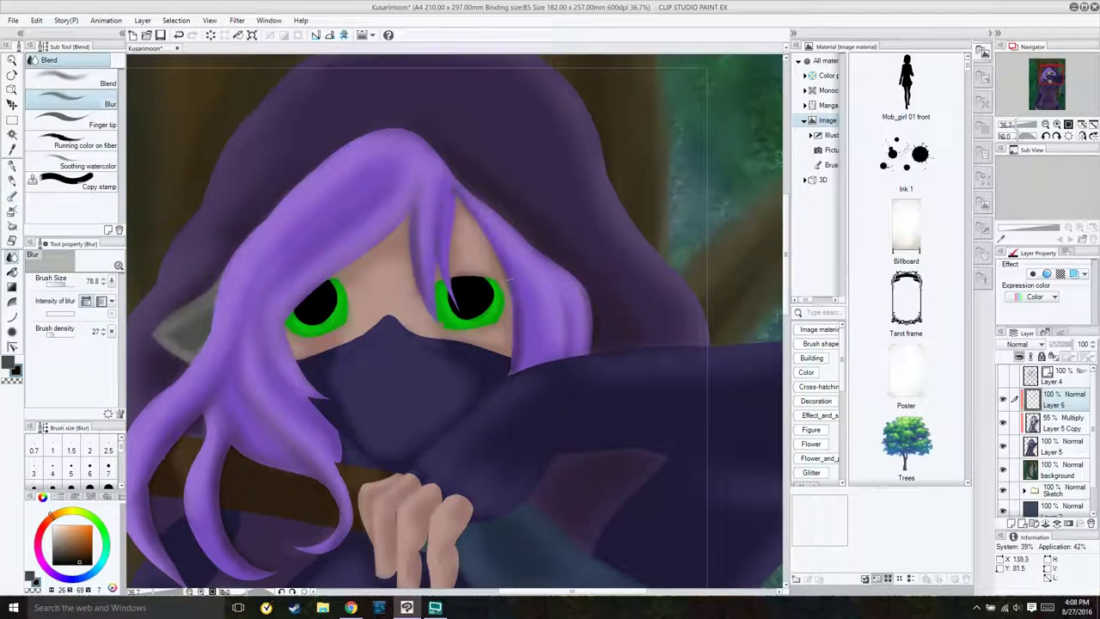
{"action": "scroll", "coordinate": [533, 245], "scroll_direction": "down", "scroll_amount": 1}
{"action": "key", "text": "b"}
{"action": "left_click_drag", "start_coordinate": [493, 313], "coordinate": [520, 300]}
{"action": "key", "text": "j"}
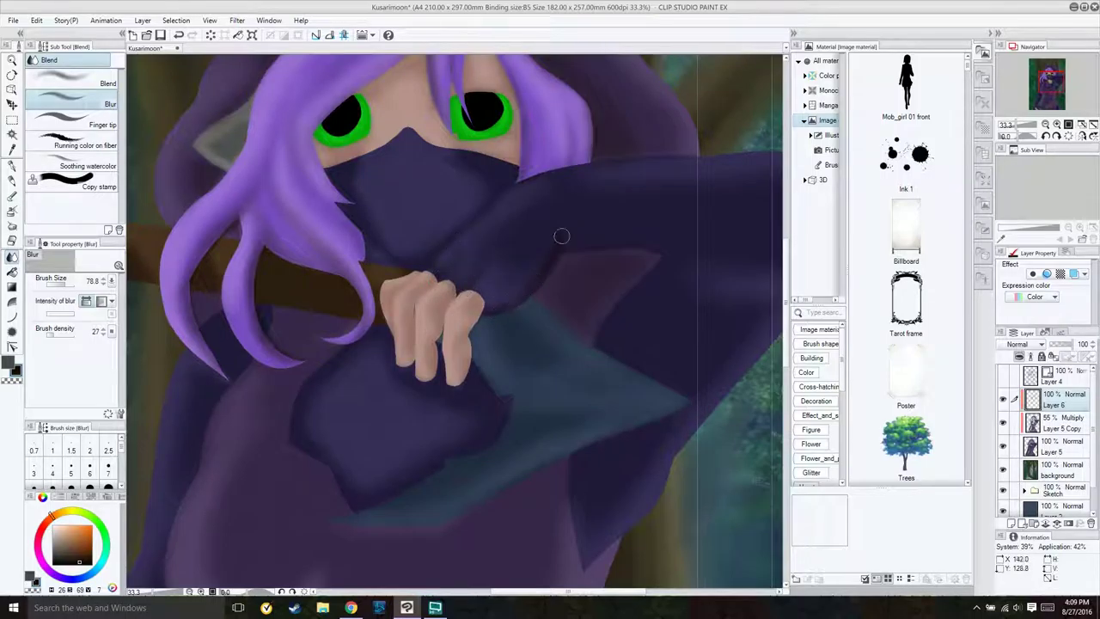
Step: Shade the inner bend of the raised sleeve with Transparent watercolor, size 43, and blend it with Blur at size 78.8
{"action": "key", "text": "b"}
{"action": "key", "text": "j"}
{"action": "key", "text": "b"}
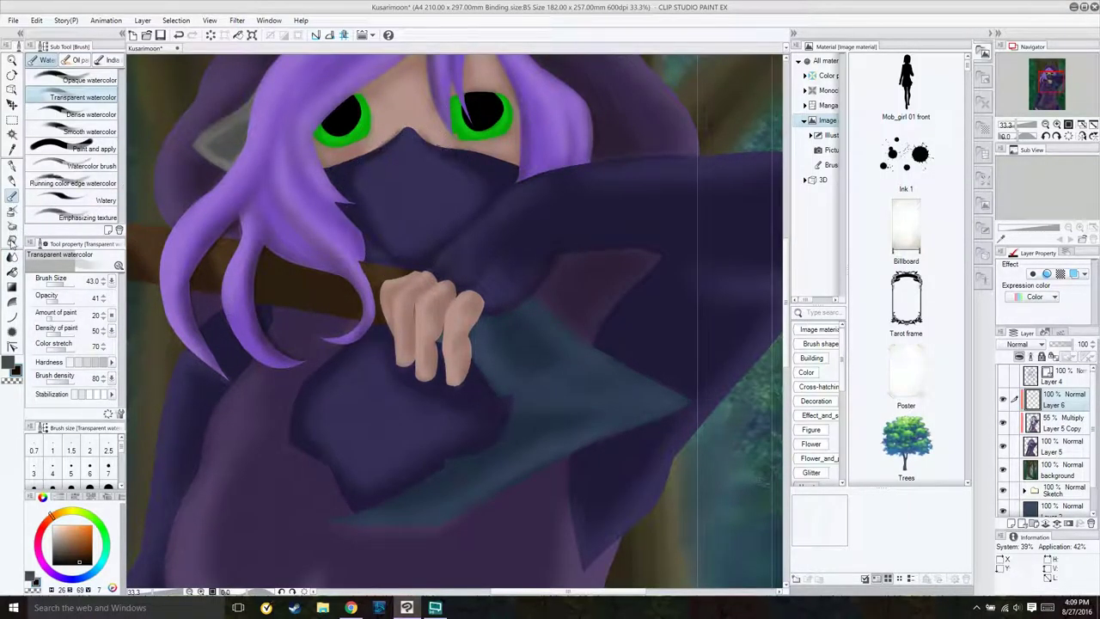
{"action": "key", "text": "j"}
Step: Paint shadows around the edge of the navy cloth below the hand and blend them with Blur at density 41
{"action": "key", "text": "b"}
{"action": "key", "text": "j"}
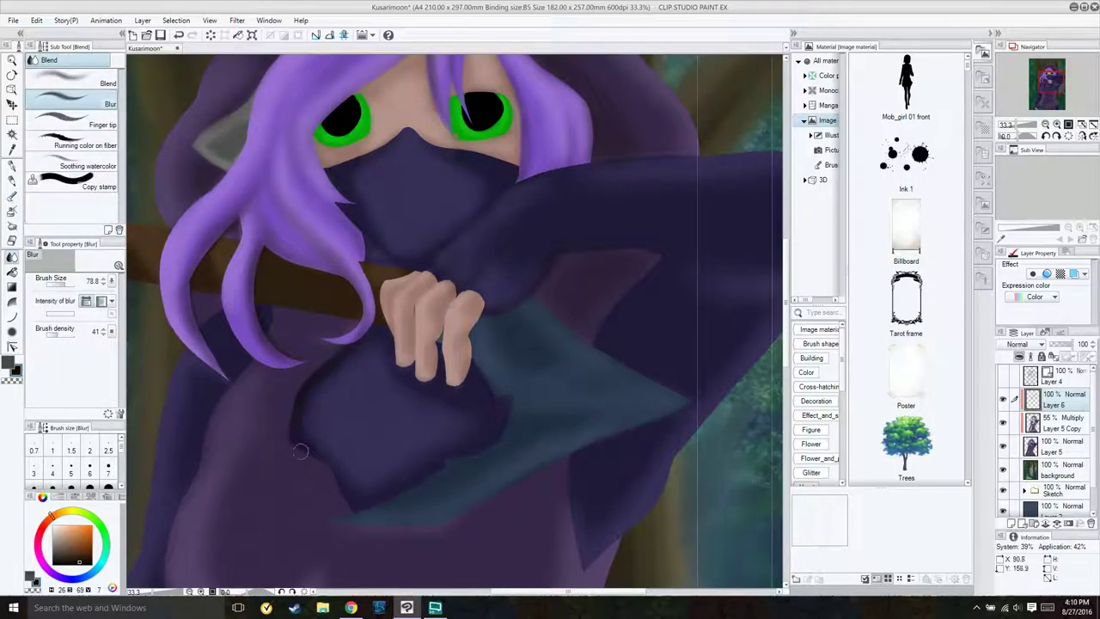
{"action": "key", "text": "b"}
{"action": "key", "text": "j"}
Step: Using the Layer 4 line art as a guide, paint fold shadows across the raised arm's teal cuff and blend them with Blur
{"action": "key", "text": "b"}
{"action": "left_click", "coordinate": [1002, 375]}
{"action": "mouse_move", "coordinate": [617, 364]}
{"action": "left_mouse_down"}
{"action": "mouse_move", "coordinate": [558, 393]}
{"action": "mouse_move", "coordinate": [644, 408]}
{"action": "left_mouse_up"}
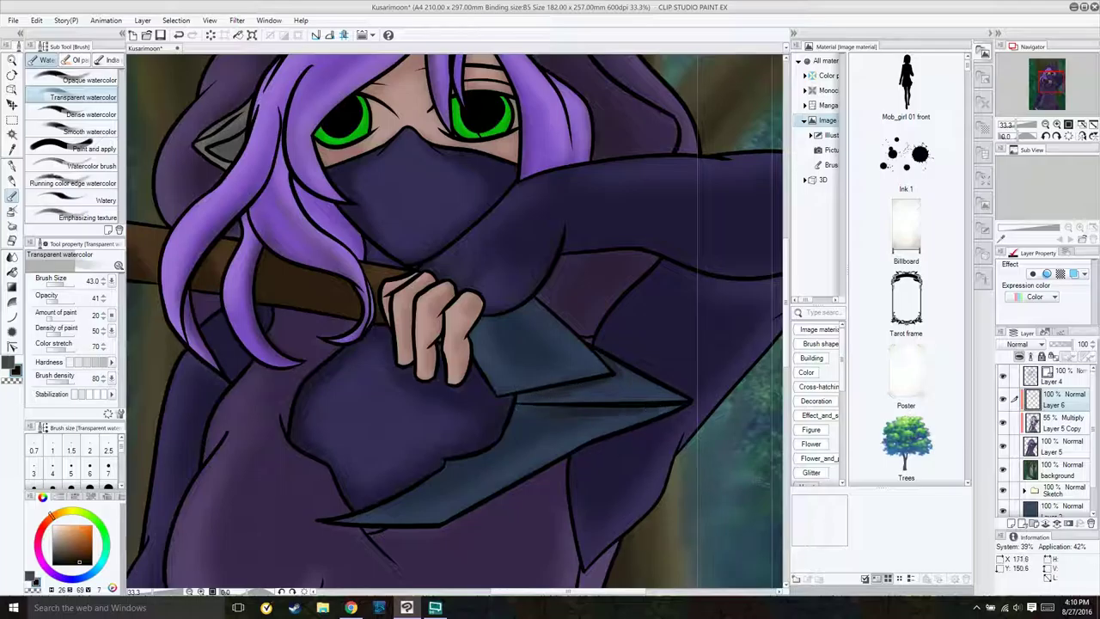
{"action": "left_click", "coordinate": [13, 257]}
{"action": "left_click_drag", "start_coordinate": [500, 393], "coordinate": [602, 378]}
{"action": "key", "text": "b"}
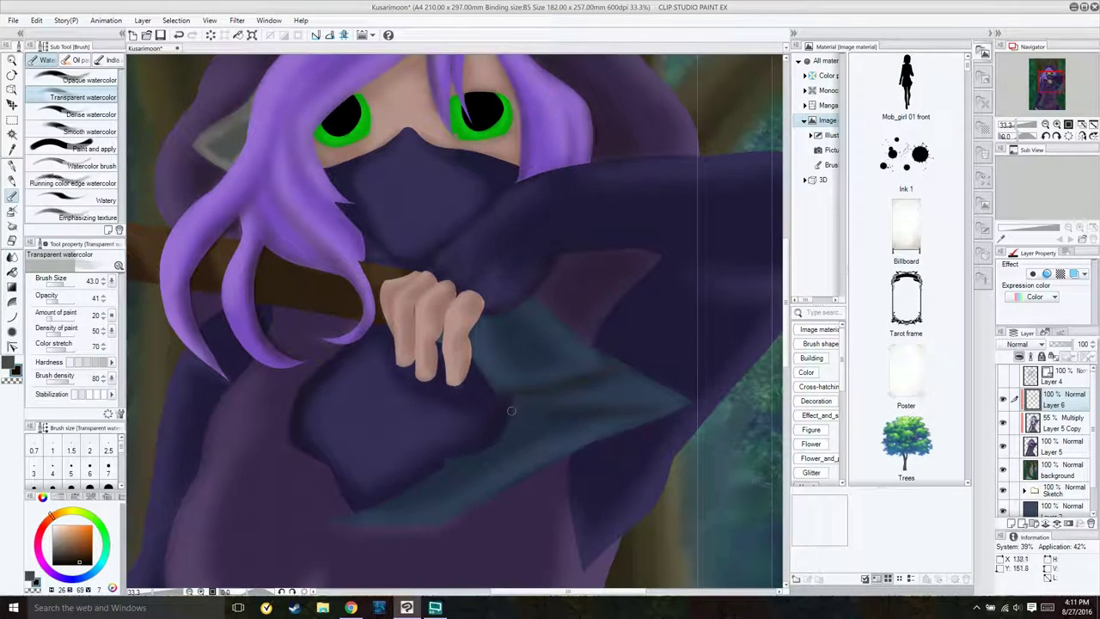
{"action": "key", "text": "b"}
{"action": "key", "text": "b"}
{"action": "key", "text": "j"}
{"action": "key", "text": "b"}
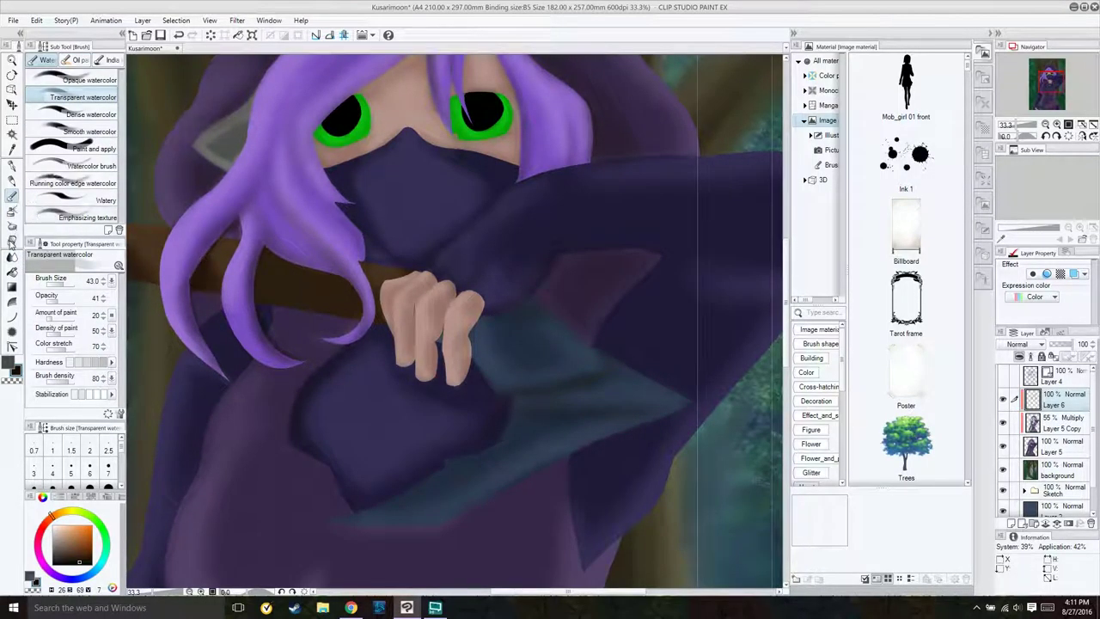
{"action": "key", "text": "j"}
Step: Add shadows along the raised sleeve and the teal cuff's lower edge, blending each one with Blur
{"action": "key", "text": "ctrl+minus"}
{"action": "key", "text": "b"}
{"action": "key", "text": "j"}
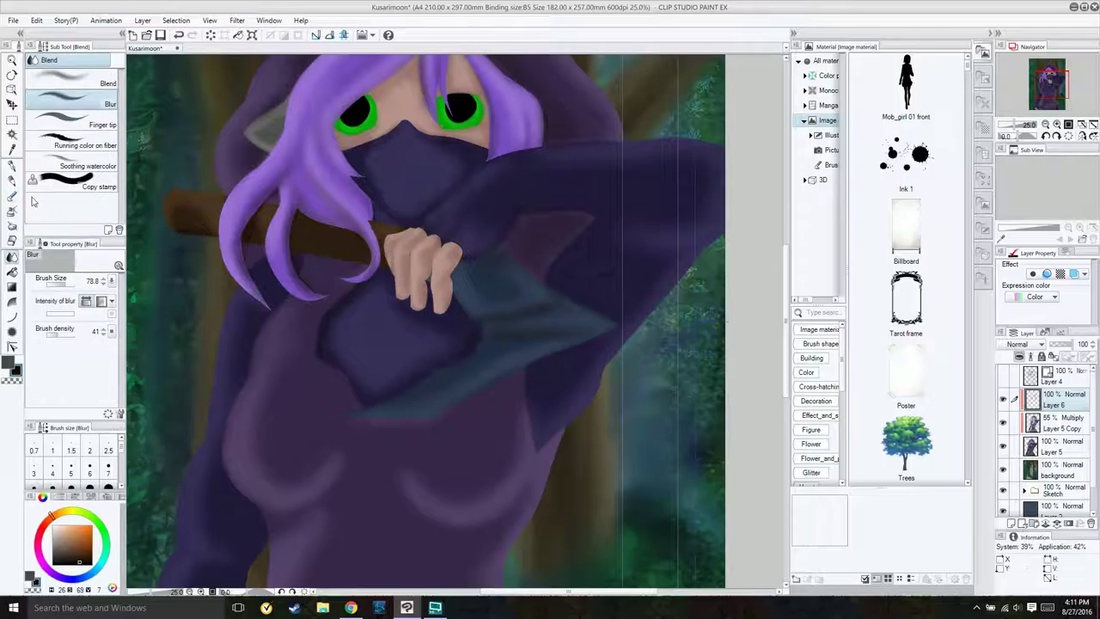
{"action": "key", "text": "b"}
{"action": "key", "text": "j"}
{"action": "key", "text": "b"}
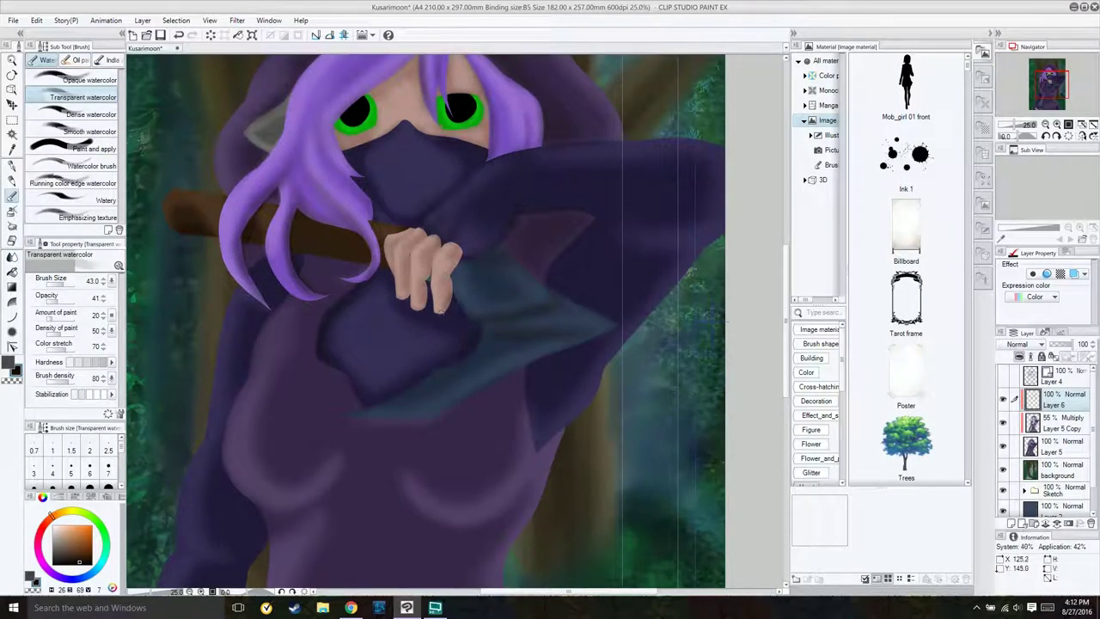
{"action": "key", "text": "j"}
Step: Set Transparent watercolor to size 96.5, paint shadows beneath the bust, and blend them with Blur
{"action": "left_click", "coordinate": [12, 197]}
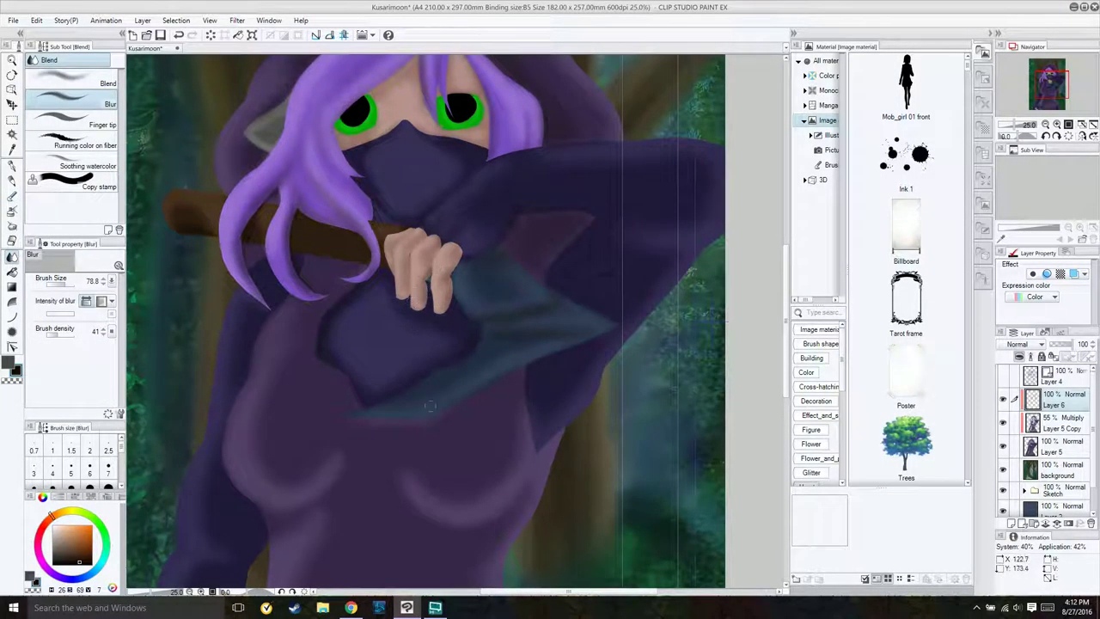
{"action": "scroll", "coordinate": [454, 320], "scroll_direction": "down", "scroll_amount": 5}
{"action": "left_click", "coordinate": [67, 286]}
{"action": "left_click_drag", "start_coordinate": [67, 286], "coordinate": [64, 286]}
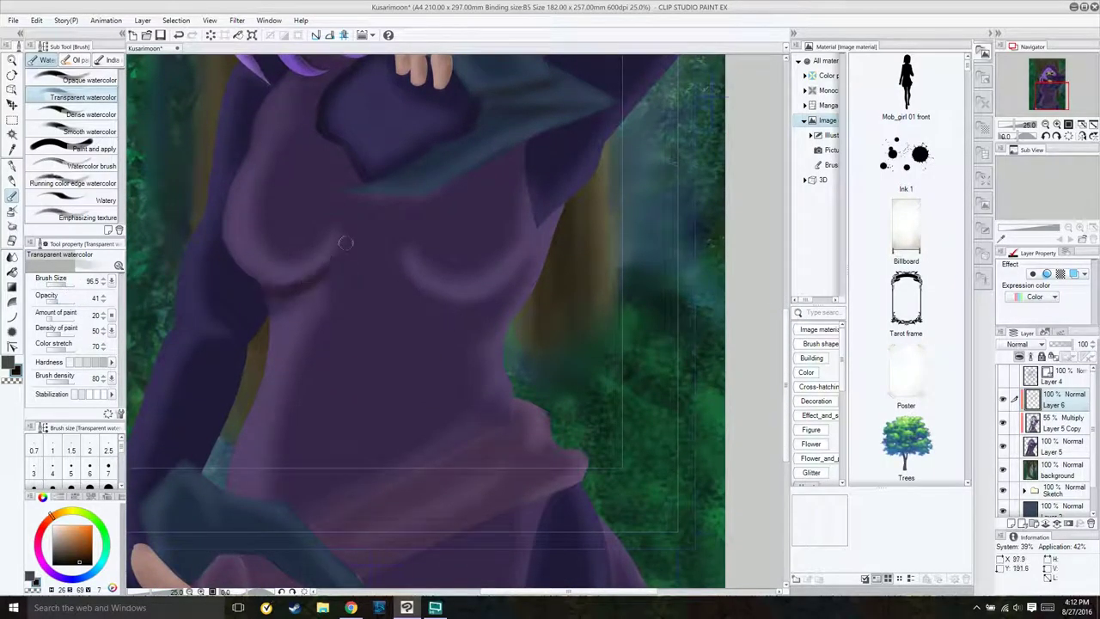
{"action": "key", "text": "j"}
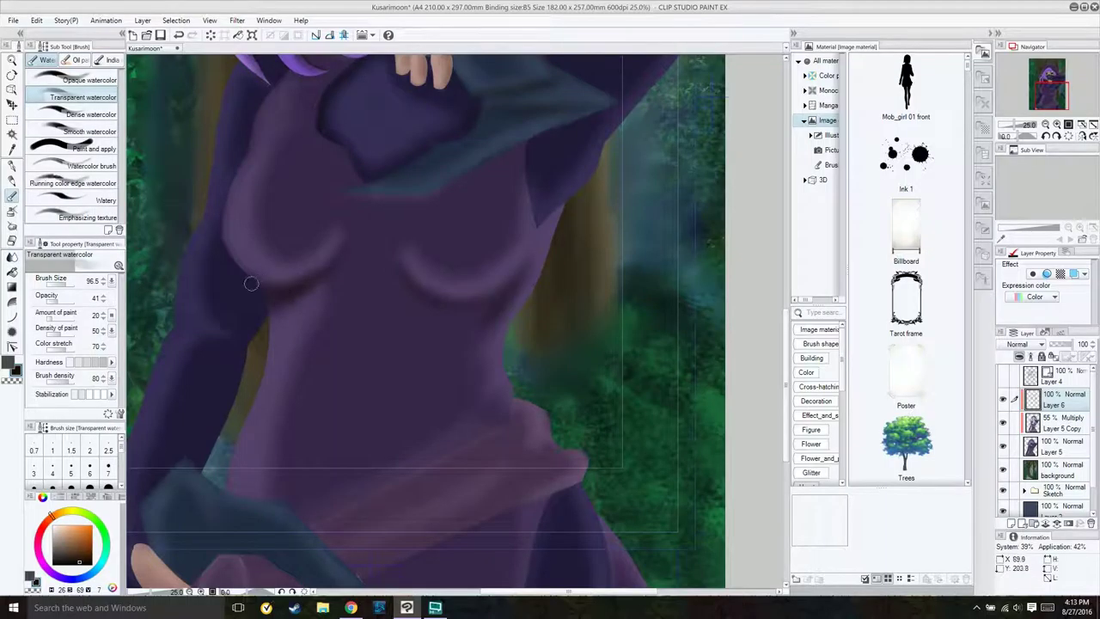
Step: Paint fold shadows at the knot and along the waist sash, blending them with Blur at size 78.8, density 27
{"action": "scroll", "coordinate": [436, 307], "scroll_direction": "down", "scroll_amount": 2}
{"action": "scroll", "coordinate": [684, 206], "scroll_direction": "up", "scroll_amount": 3}
{"action": "key", "text": "b"}
{"action": "mouse_move", "coordinate": [689, 183]}
{"action": "left_mouse_down"}
{"action": "mouse_move", "coordinate": [687, 245]}
{"action": "mouse_move", "coordinate": [653, 258]}
{"action": "mouse_move", "coordinate": [675, 197]}
{"action": "left_mouse_up"}
{"action": "key", "text": "j"}
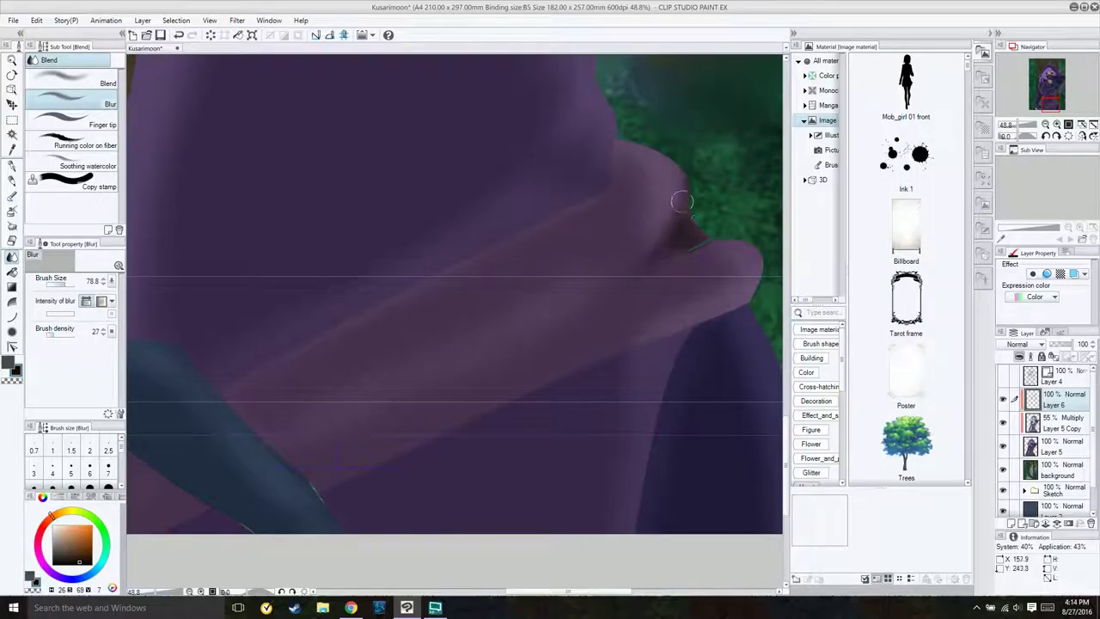
{"action": "key", "text": "b"}
{"action": "key", "text": "j"}
{"action": "mouse_move", "coordinate": [361, 412]}
{"action": "left_mouse_down"}
{"action": "mouse_move", "coordinate": [548, 315]}
{"action": "mouse_move", "coordinate": [455, 378]}
{"action": "left_mouse_up"}
Step: Shade the rounded purple cloth beneath the lowered arm's teal cuff and blend the shadow with Blur
{"action": "scroll", "coordinate": [302, 442], "scroll_direction": "up", "scroll_amount": 1}
{"action": "key", "text": "b"}
{"action": "key", "text": "j"}
{"action": "key", "text": "b"}
{"action": "left_click_drag", "start_coordinate": [240, 387], "coordinate": [251, 454]}
{"action": "key", "text": "j"}
{"action": "key", "text": "b"}
{"action": "key", "text": "j"}
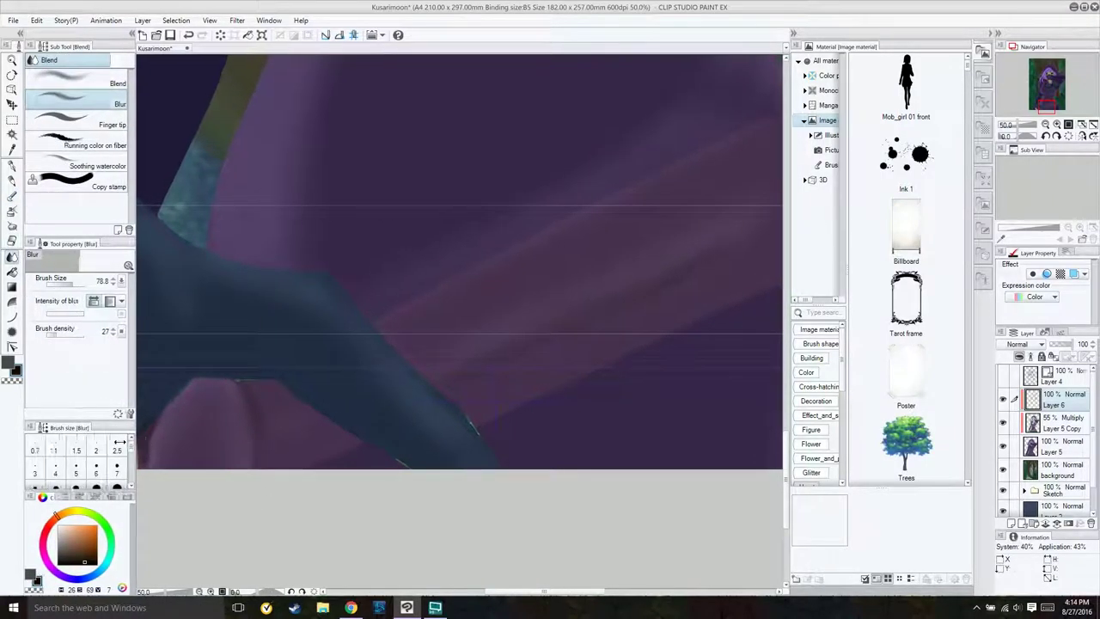
Step: Paint fold shadows on the lowered arm's teal cuff and soften them with Blur at size 78.8
{"action": "scroll", "coordinate": [15, 190], "scroll_direction": "left", "scroll_amount": 5}
{"action": "key", "text": "b"}
{"action": "left_click_drag", "start_coordinate": [359, 434], "coordinate": [434, 380]}
{"action": "mouse_move", "coordinate": [507, 371]}
{"action": "left_mouse_down"}
{"action": "mouse_move", "coordinate": [436, 372]}
{"action": "mouse_move", "coordinate": [515, 374]}
{"action": "left_mouse_up"}
{"action": "key", "text": "j"}
{"action": "key", "text": "b"}
{"action": "key", "text": "j"}
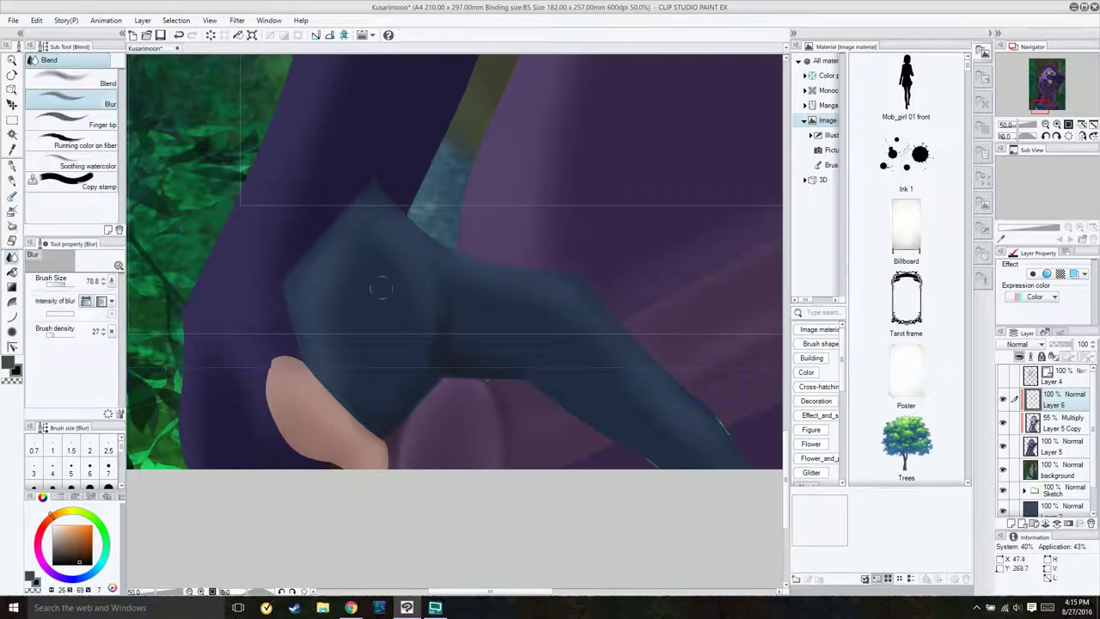
{"action": "key", "text": "b"}
{"action": "key", "text": "j"}
Step: Deepen the fold shadows on the raised arm's teal cuff with Transparent watercolor, size 52.6, and blend them with Blur
{"action": "scroll", "coordinate": [575, 241], "scroll_direction": "down", "scroll_amount": 4}
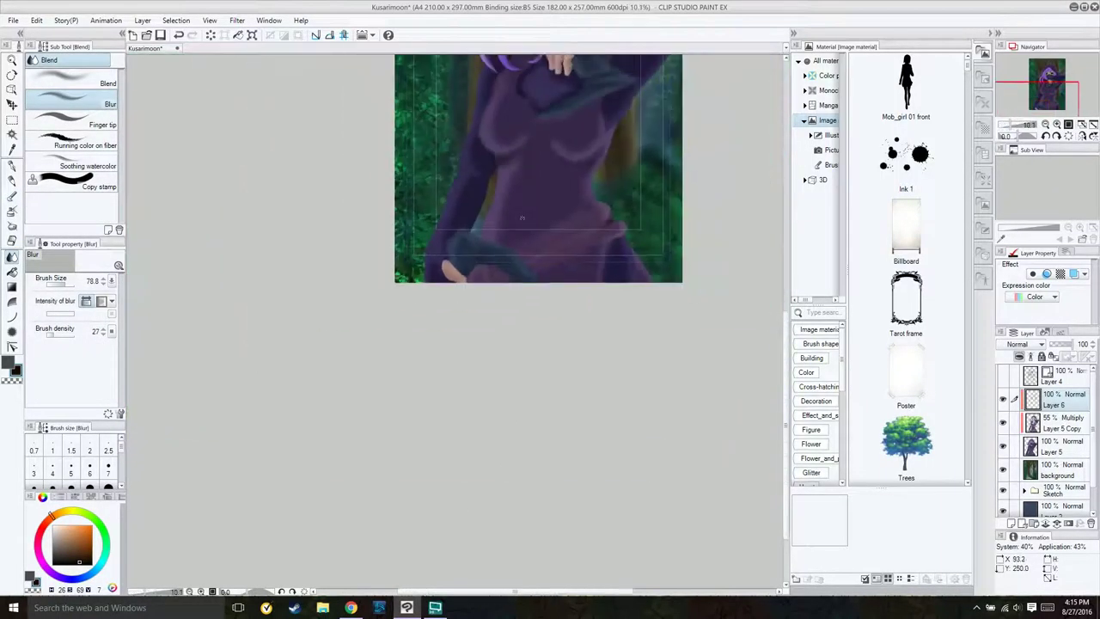
{"action": "scroll", "coordinate": [619, 257], "scroll_direction": "up", "scroll_amount": 4}
{"action": "key", "text": "b"}
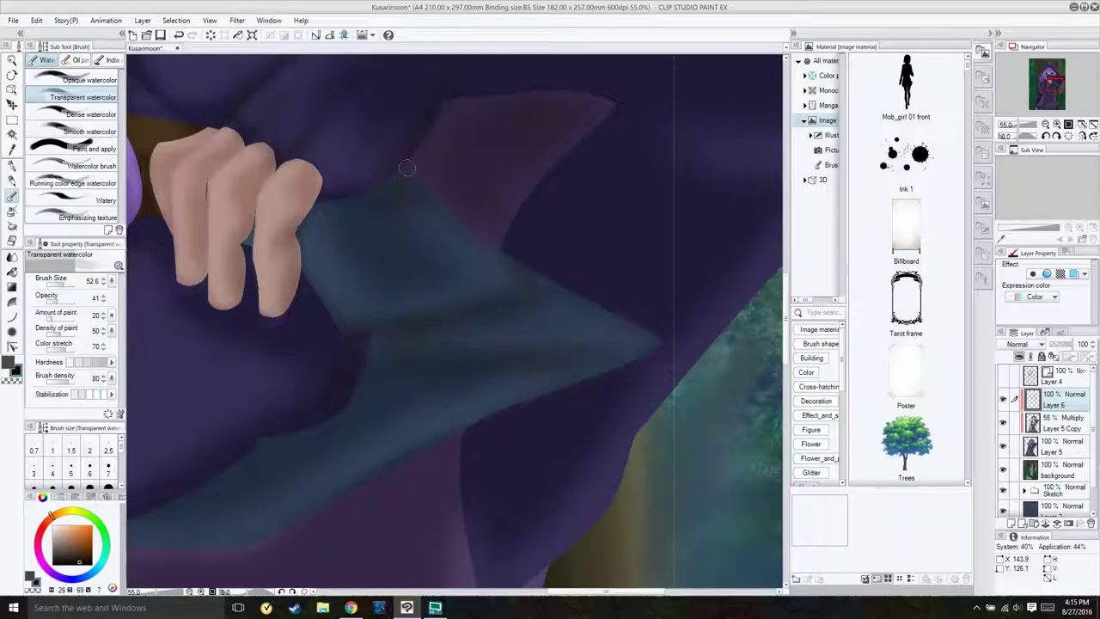
{"action": "key", "text": "j"}
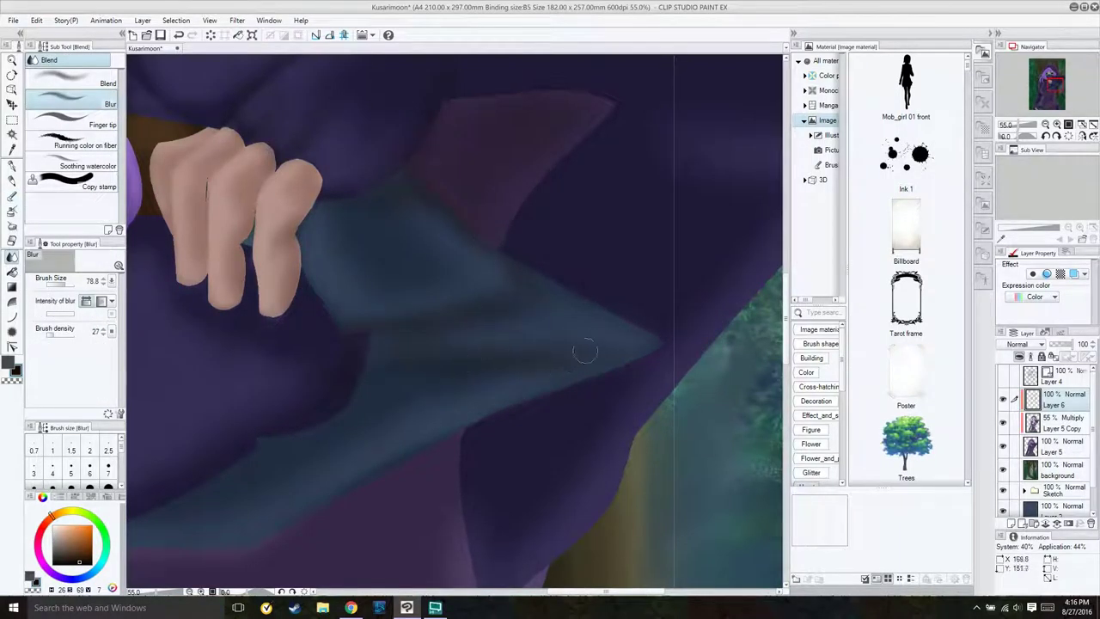
Step: Following the Layer 4 line art, shade the ear's folds with Transparent watercolor, size 23.4, blend them with Blur, and hide the line art
{"action": "scroll", "coordinate": [584, 350], "scroll_direction": "down", "scroll_amount": 4}
{"action": "scroll", "coordinate": [398, 238], "scroll_direction": "up", "scroll_amount": 5}
{"action": "key", "text": "b"}
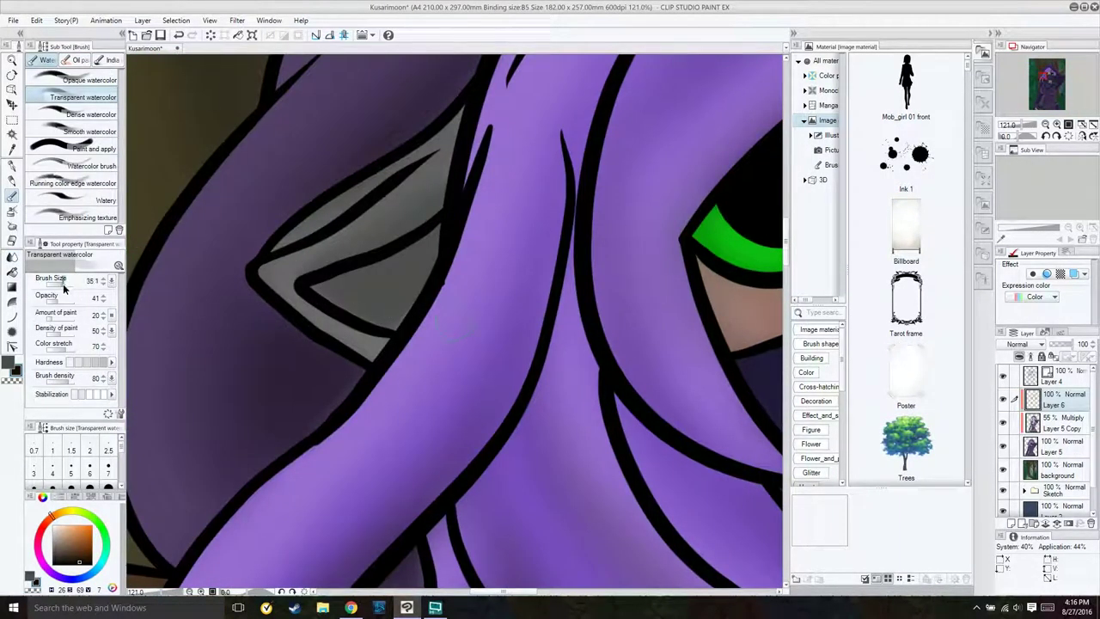
{"action": "left_click", "coordinate": [62, 288]}
{"action": "mouse_move", "coordinate": [344, 214]}
{"action": "left_mouse_down"}
{"action": "mouse_move", "coordinate": [284, 249]}
{"action": "mouse_move", "coordinate": [455, 120]}
{"action": "left_mouse_up"}
{"action": "left_click_drag", "start_coordinate": [301, 275], "coordinate": [429, 189]}
{"action": "left_click_drag", "start_coordinate": [421, 275], "coordinate": [320, 290]}
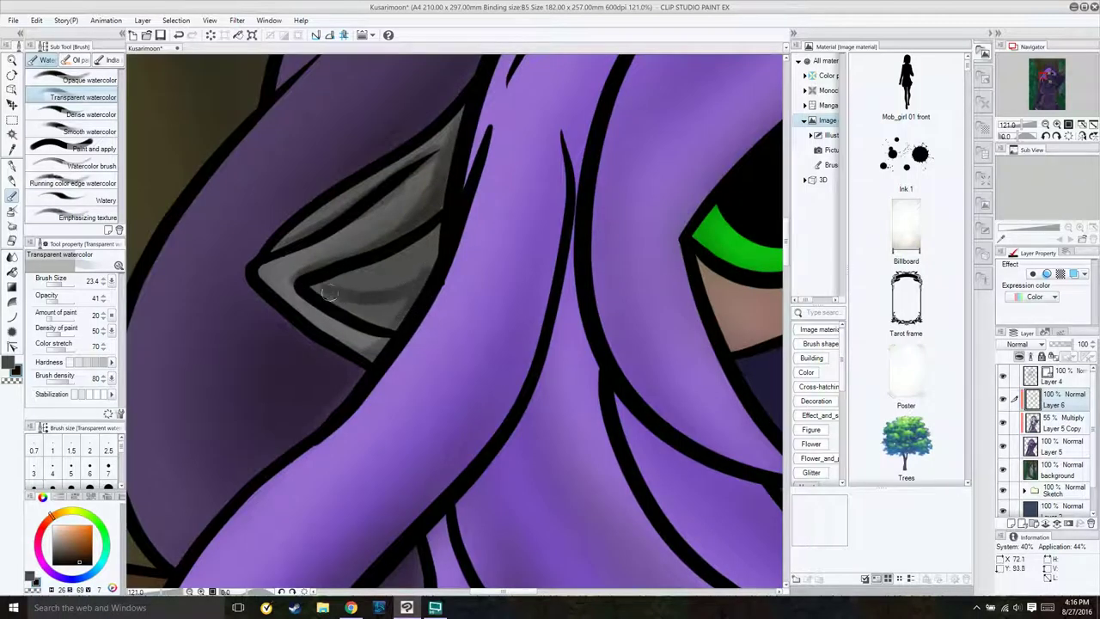
{"action": "key", "text": "j"}
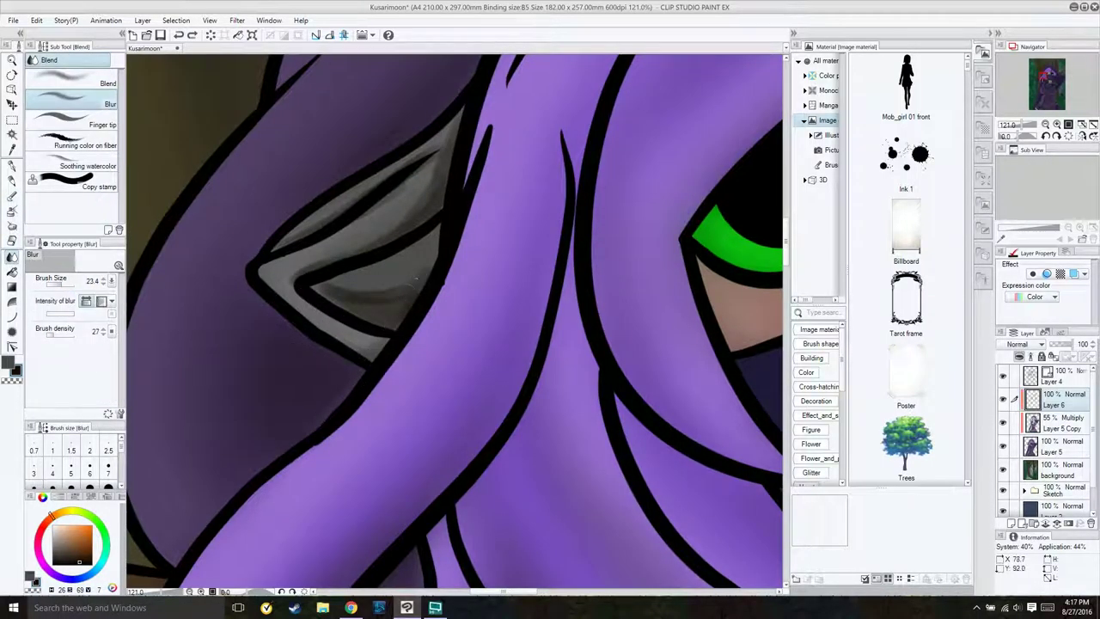
{"action": "left_click", "coordinate": [1004, 378]}
Step: Try another stroke over the ear and undo the most recent ear strokes
{"action": "left_click", "coordinate": [65, 288]}
{"action": "mouse_move", "coordinate": [361, 309]}
{"action": "left_mouse_down"}
{"action": "mouse_move", "coordinate": [378, 352]}
{"action": "mouse_move", "coordinate": [275, 277]}
{"action": "mouse_move", "coordinate": [299, 248]}
{"action": "left_mouse_up"}
{"action": "key", "text": "ctrl+z"}
{"action": "key", "text": "ctrl+z"}
{"action": "key", "text": "ctrl+z"}
{"action": "key", "text": "ctrl+z"}
{"action": "key", "text": "ctrl+z"}
{"action": "key", "text": "ctrl+z"}
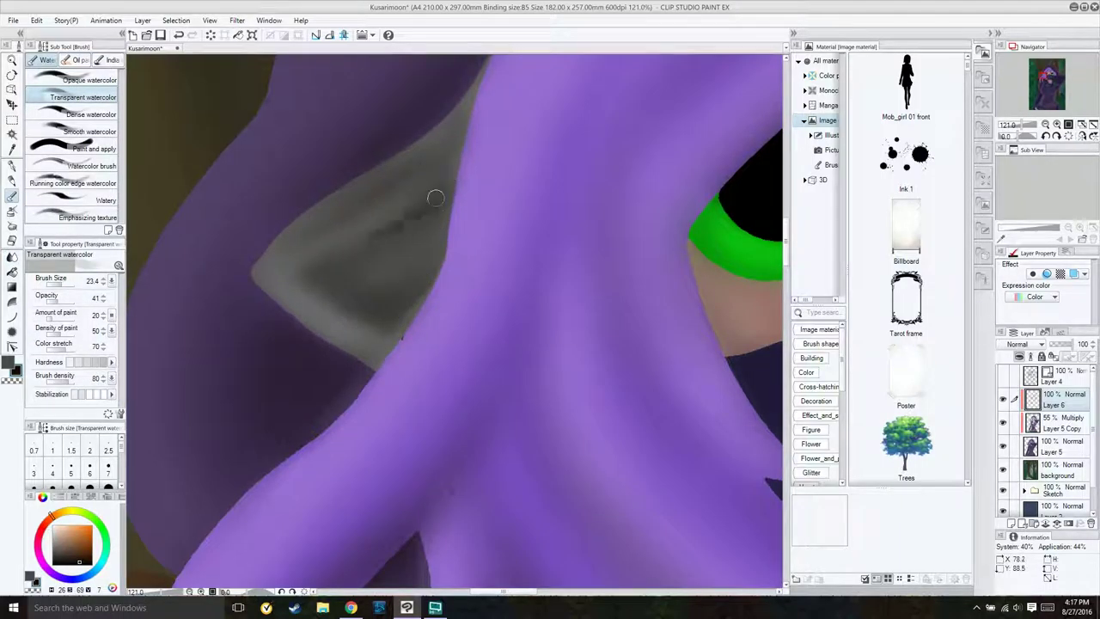
Step: Repaint the ear's inner shadow and upper fold with Transparent watercolor, size 23.4, and blend them with Blur
{"action": "mouse_move", "coordinate": [225, 262]}
{"action": "left_mouse_down"}
{"action": "mouse_move", "coordinate": [433, 173]}
{"action": "mouse_move", "coordinate": [373, 246]}
{"action": "mouse_move", "coordinate": [172, 265]}
{"action": "left_mouse_up"}
{"action": "mouse_move", "coordinate": [363, 273]}
{"action": "left_mouse_down"}
{"action": "mouse_move", "coordinate": [386, 289]}
{"action": "mouse_move", "coordinate": [318, 268]}
{"action": "left_mouse_up"}
{"action": "mouse_move", "coordinate": [419, 218]}
{"action": "left_mouse_down"}
{"action": "mouse_move", "coordinate": [455, 161]}
{"action": "mouse_move", "coordinate": [453, 114]}
{"action": "mouse_move", "coordinate": [296, 262]}
{"action": "left_mouse_up"}
{"action": "scroll", "coordinate": [297, 264], "scroll_direction": "down", "scroll_amount": 5}
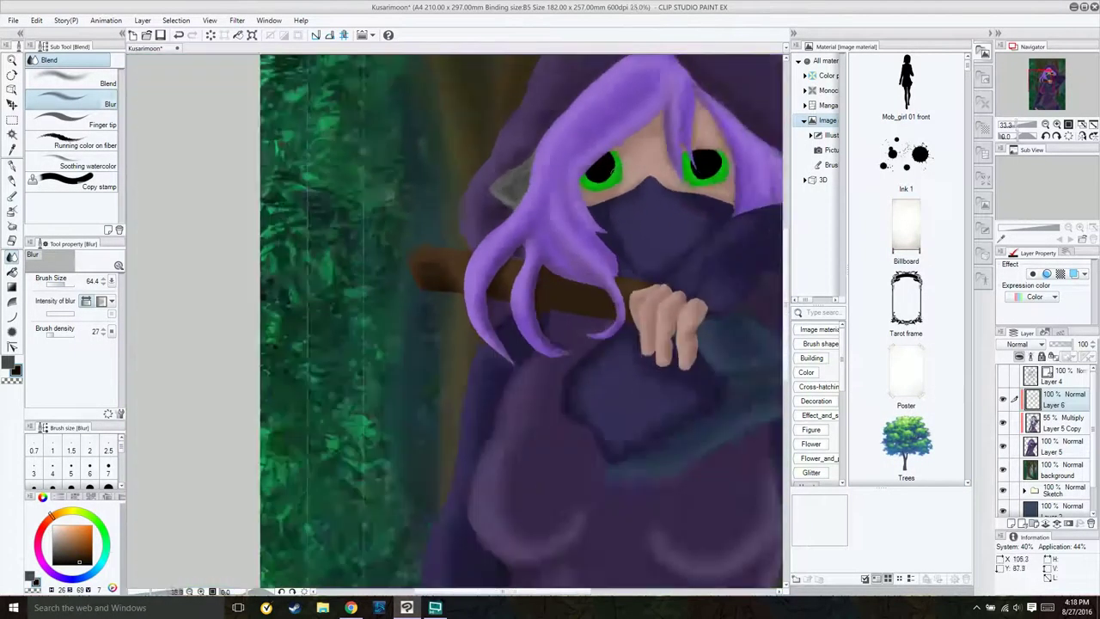
Step: Check the ear against the Layer 4 line art and refine its upper fold shadow with Blur reduced to size 19.2
{"action": "scroll", "coordinate": [412, 342], "scroll_direction": "up", "scroll_amount": 3}
{"action": "left_click", "coordinate": [1003, 375]}
{"action": "scroll", "coordinate": [413, 342], "scroll_direction": "up", "scroll_amount": 2}
{"action": "scroll", "coordinate": [413, 342], "scroll_direction": "up", "scroll_amount": 4}
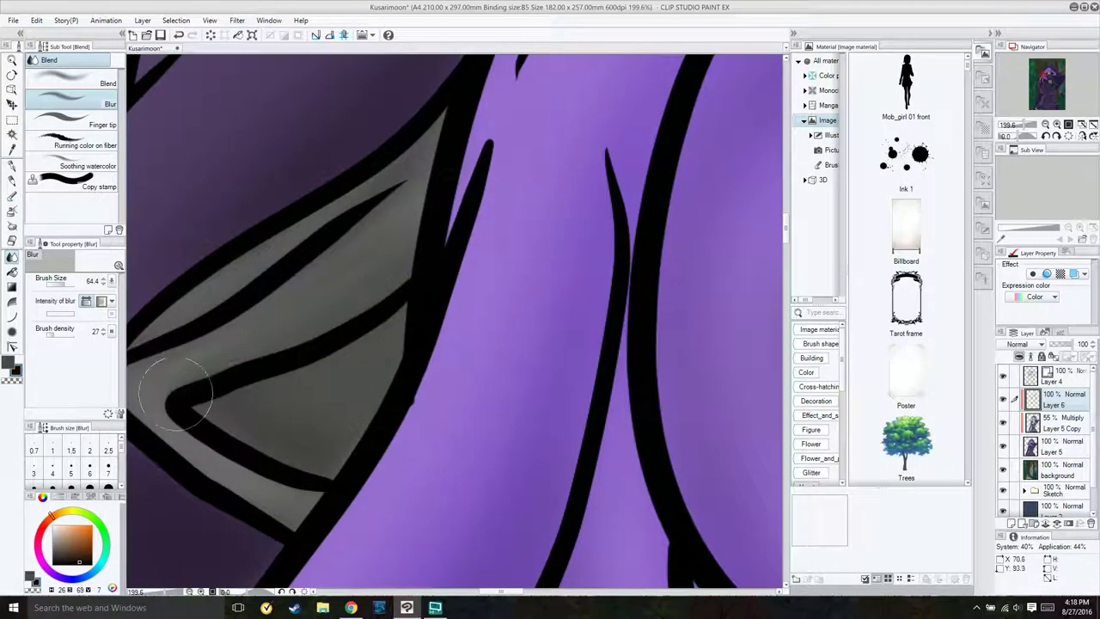
{"action": "mouse_move", "coordinate": [306, 326]}
{"action": "left_mouse_down"}
{"action": "mouse_move", "coordinate": [330, 273]}
{"action": "mouse_move", "coordinate": [176, 367]}
{"action": "mouse_move", "coordinate": [421, 150]}
{"action": "left_mouse_up"}
{"action": "key", "text": "bracketleft"}
{"action": "key", "text": "bracketleft"}
{"action": "key", "text": "bracketleft"}
{"action": "key", "text": "bracketleft"}
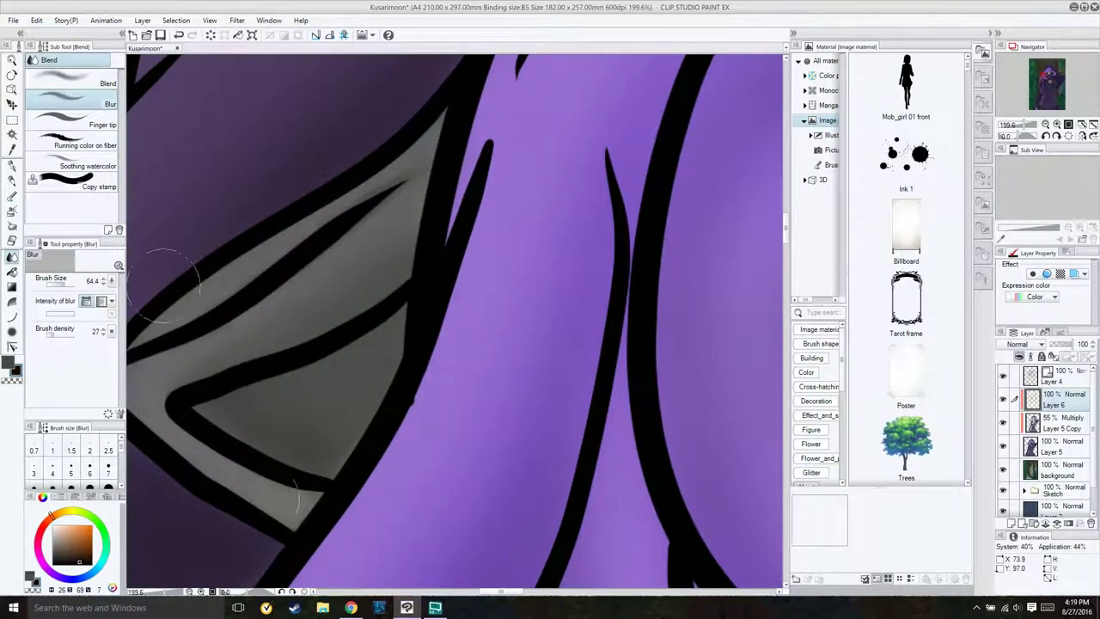
{"action": "key", "text": "ctrl+z"}
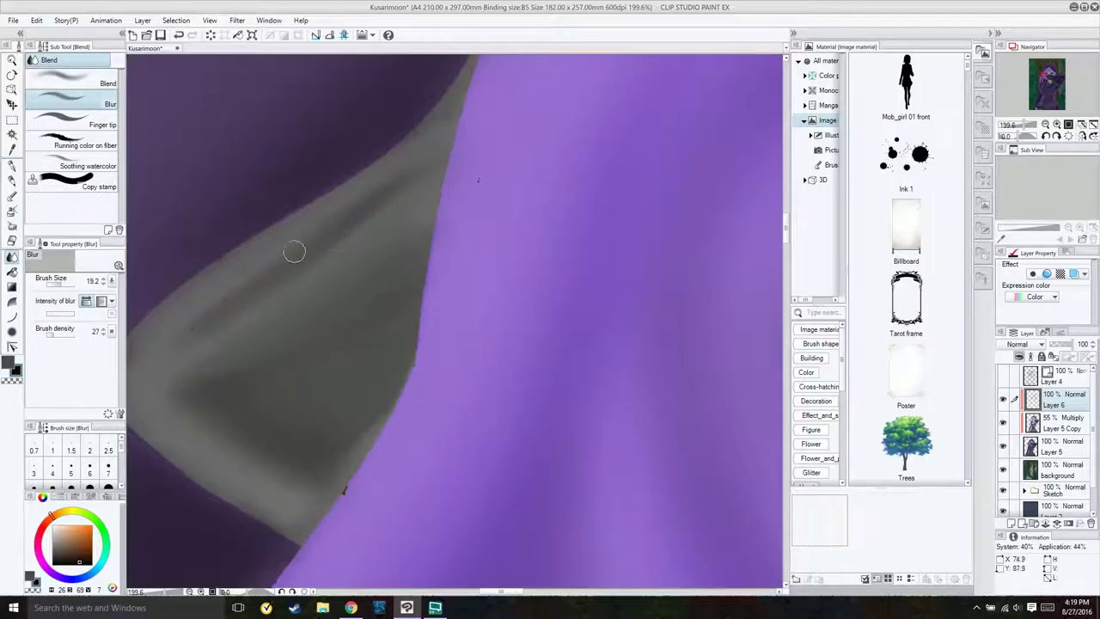
Step: Shade the upper edge and folds of the waist sash with Transparent watercolor and blend the strokes with Blur at size 96.5
{"action": "scroll", "coordinate": [435, 147], "scroll_direction": "down", "scroll_amount": 1}
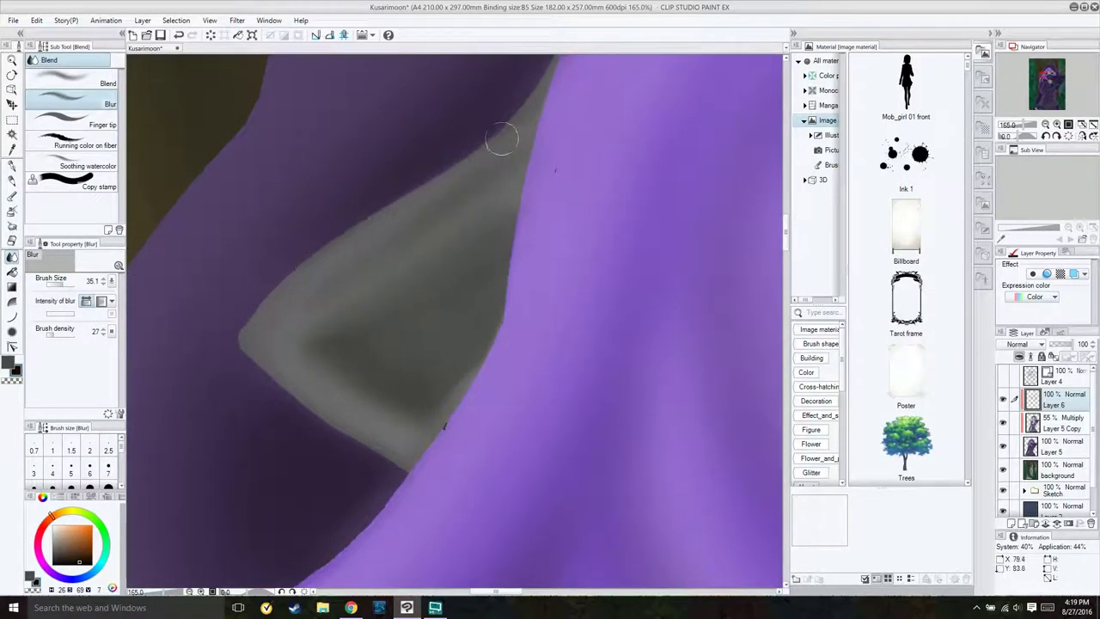
{"action": "key", "text": "ctrl+0"}
{"action": "scroll", "coordinate": [671, 269], "scroll_direction": "up", "scroll_amount": 4}
{"action": "key", "text": "b"}
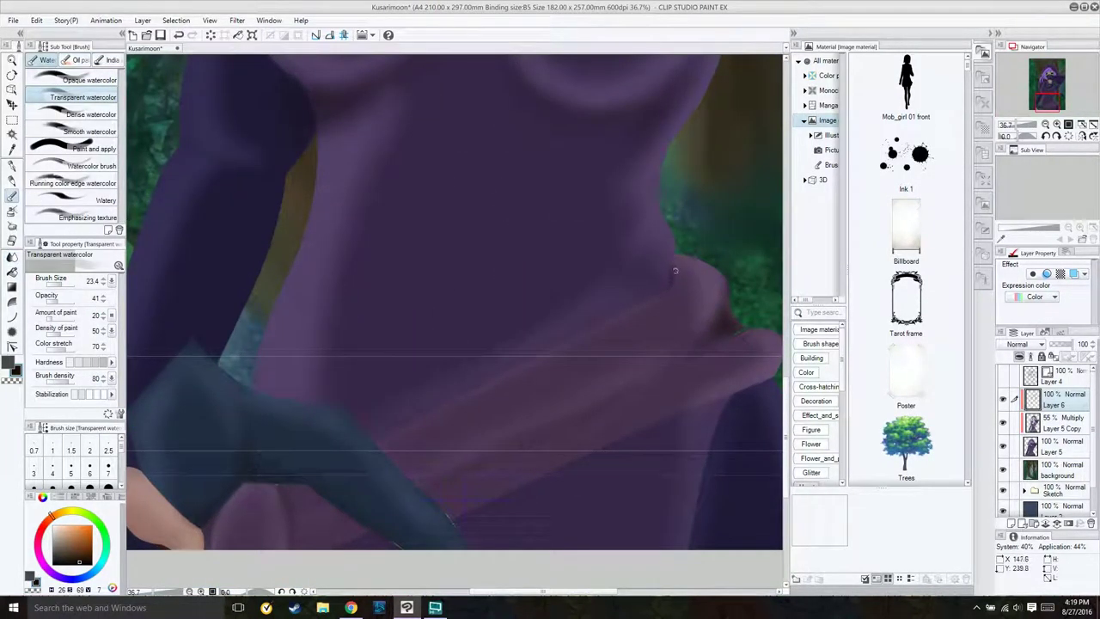
{"action": "key", "text": "j"}
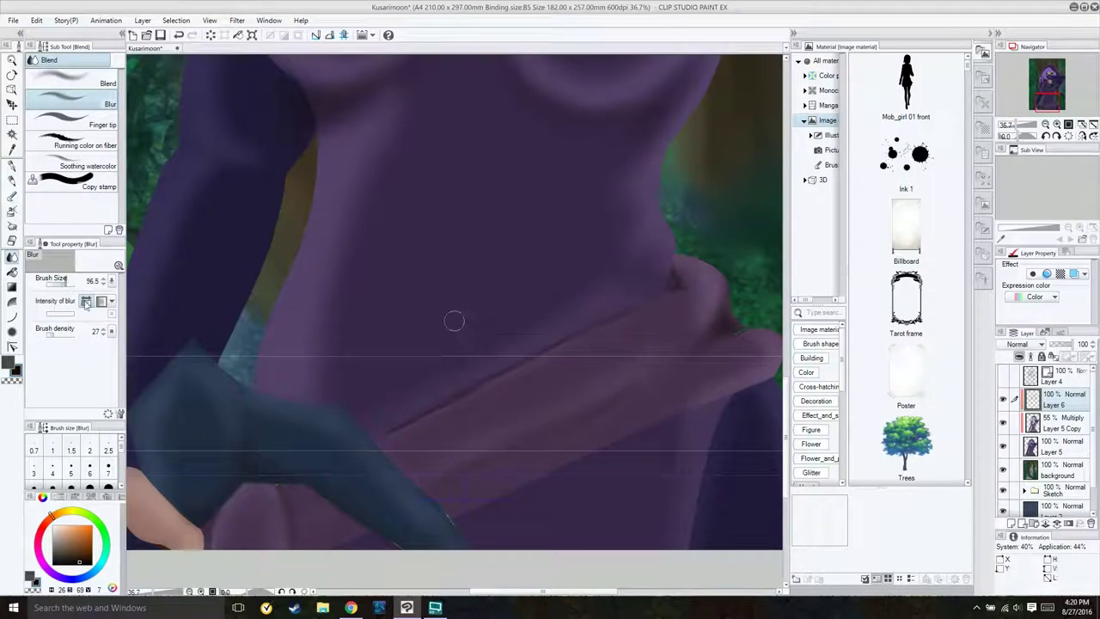
{"action": "key", "text": "b"}
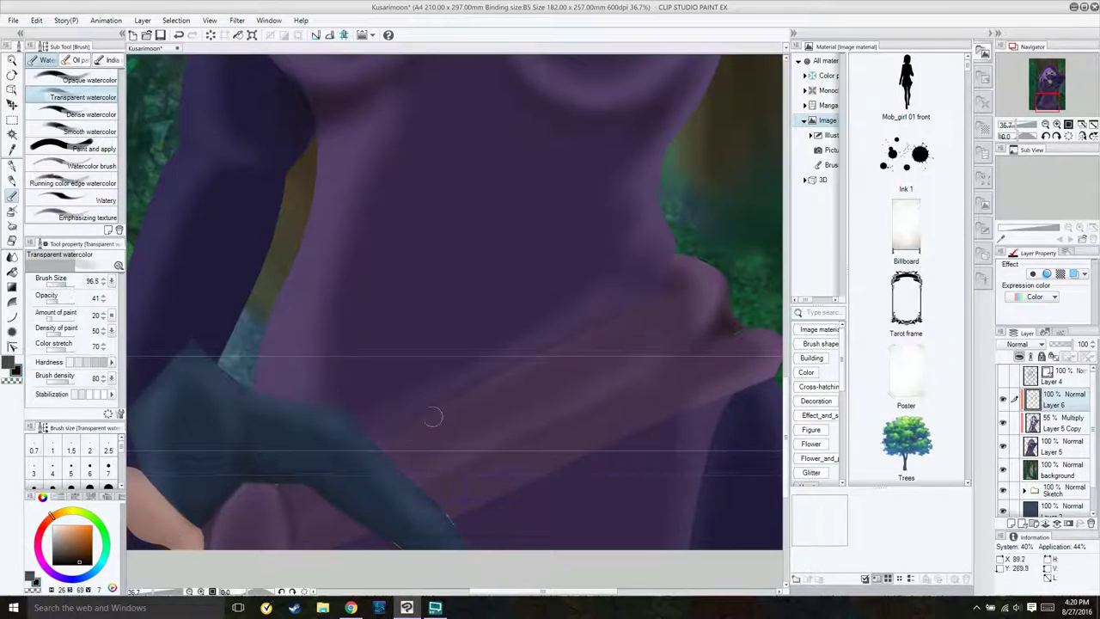
{"action": "key", "text": "j"}
{"action": "scroll", "coordinate": [599, 336], "scroll_direction": "up", "scroll_amount": 2}
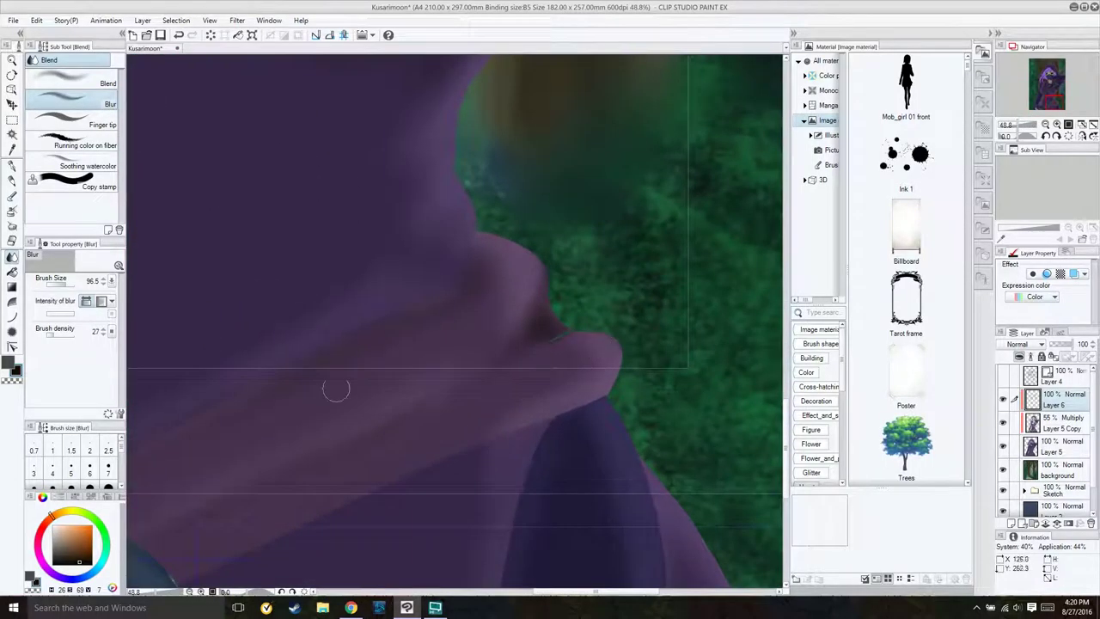
{"action": "scroll", "coordinate": [465, 276], "scroll_direction": "down", "scroll_amount": 5}
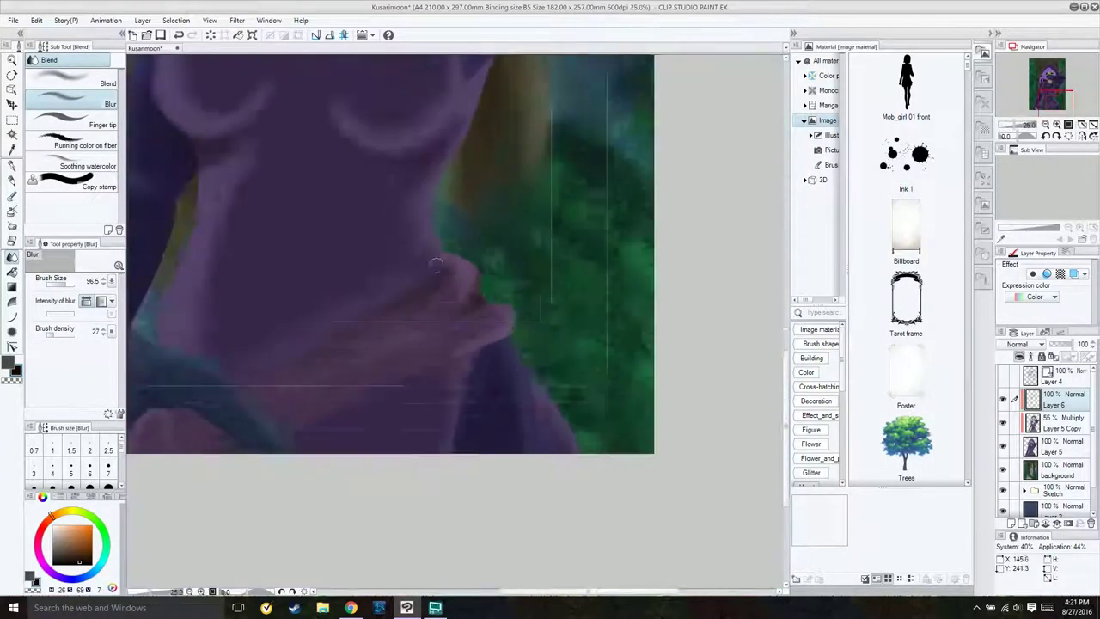
Step: Show the Layer 4 line art, lock its transparent pixels, and recolor the hood and chest outlines purple with the G-pen at size 265.0
{"action": "right_click", "coordinate": [1062, 367]}
{"action": "key", "text": "Escape"}
{"action": "scroll", "coordinate": [434, 127], "scroll_direction": "up", "scroll_amount": 2}
{"action": "key", "text": "i"}
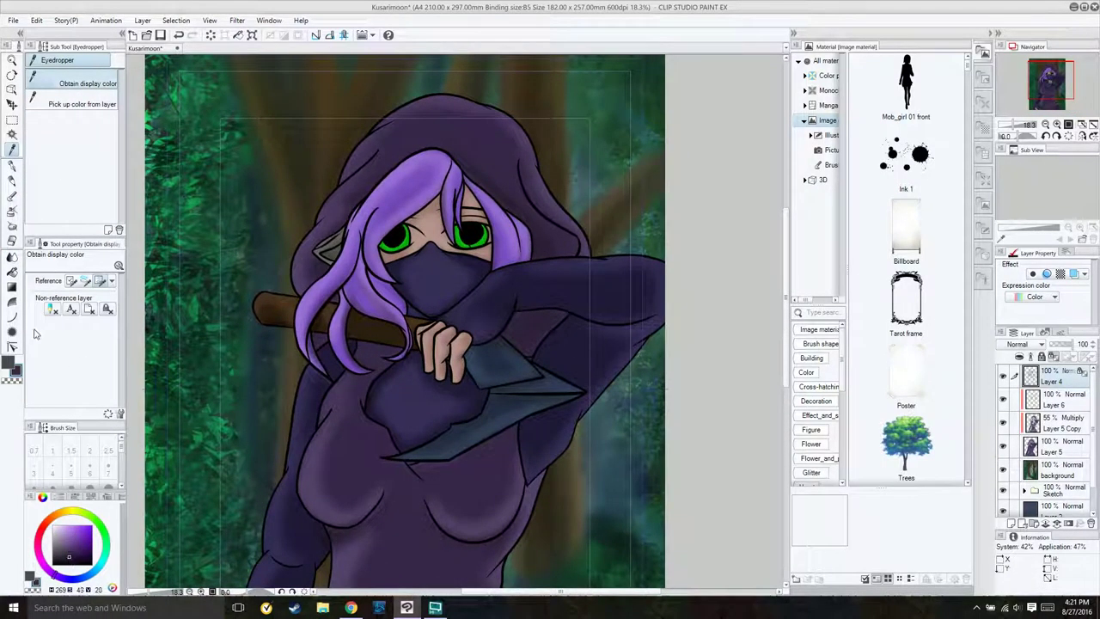
{"action": "key", "text": "p"}
{"action": "left_click", "coordinate": [67, 548]}
{"action": "mouse_move", "coordinate": [330, 184]}
{"action": "left_mouse_down"}
{"action": "mouse_move", "coordinate": [524, 112]}
{"action": "mouse_move", "coordinate": [585, 240]}
{"action": "left_mouse_up"}
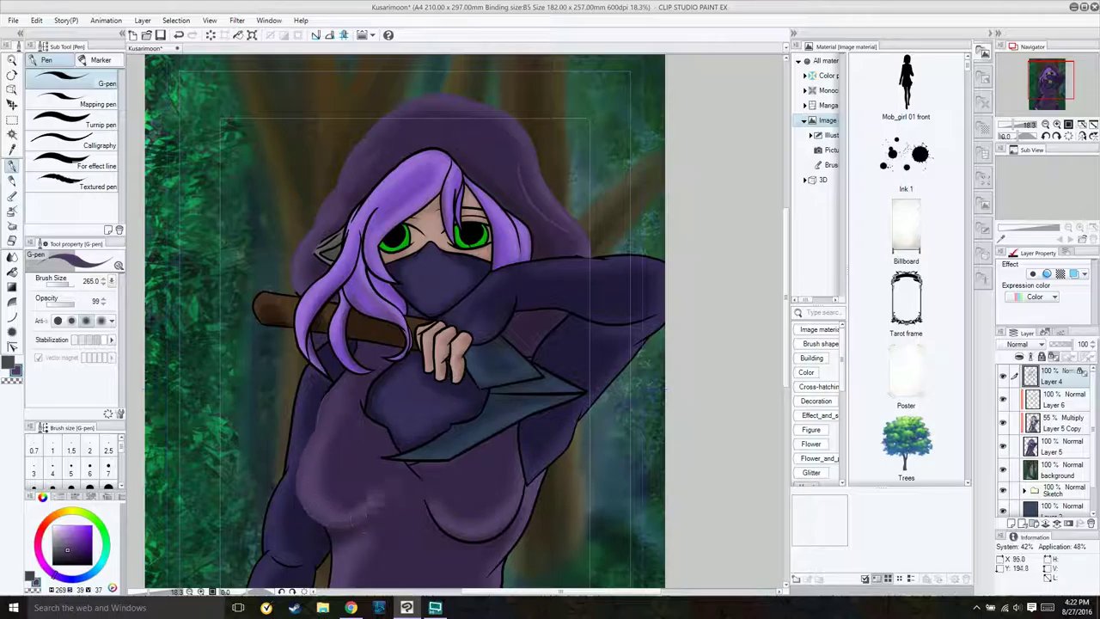
{"action": "left_click_drag", "start_coordinate": [434, 507], "coordinate": [524, 567]}
{"action": "left_click", "coordinate": [376, 556], "text": "alt"}
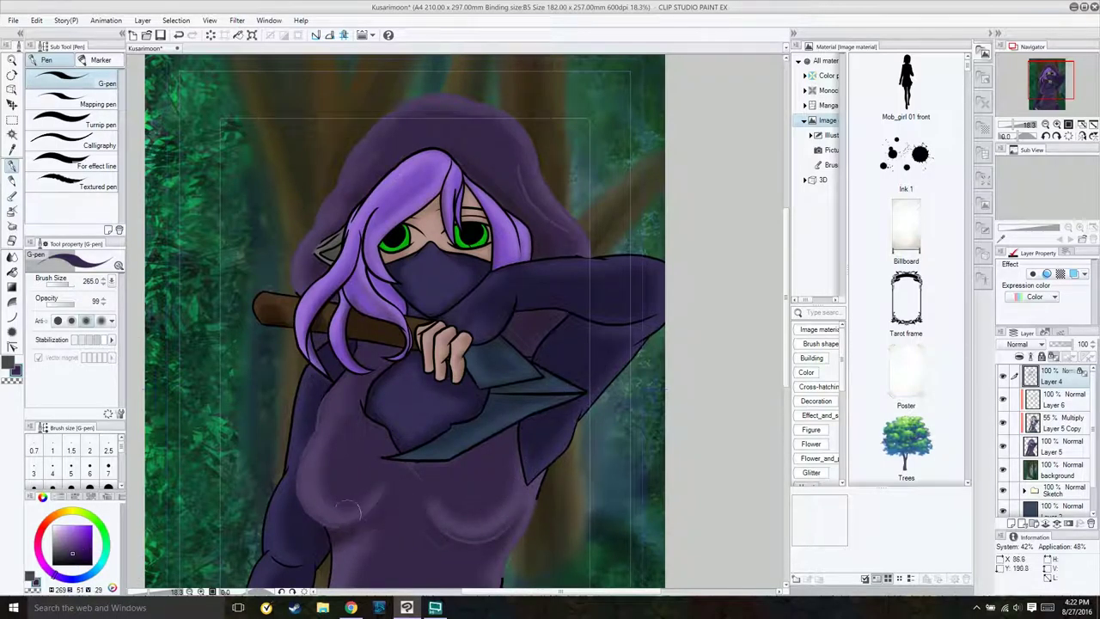
Step: Recolor the remaining torso outlines, from the shoulder down the sides to the waist, in a muted purple matching the top
{"action": "scroll", "coordinate": [462, 559], "scroll_direction": "up", "scroll_amount": 2}
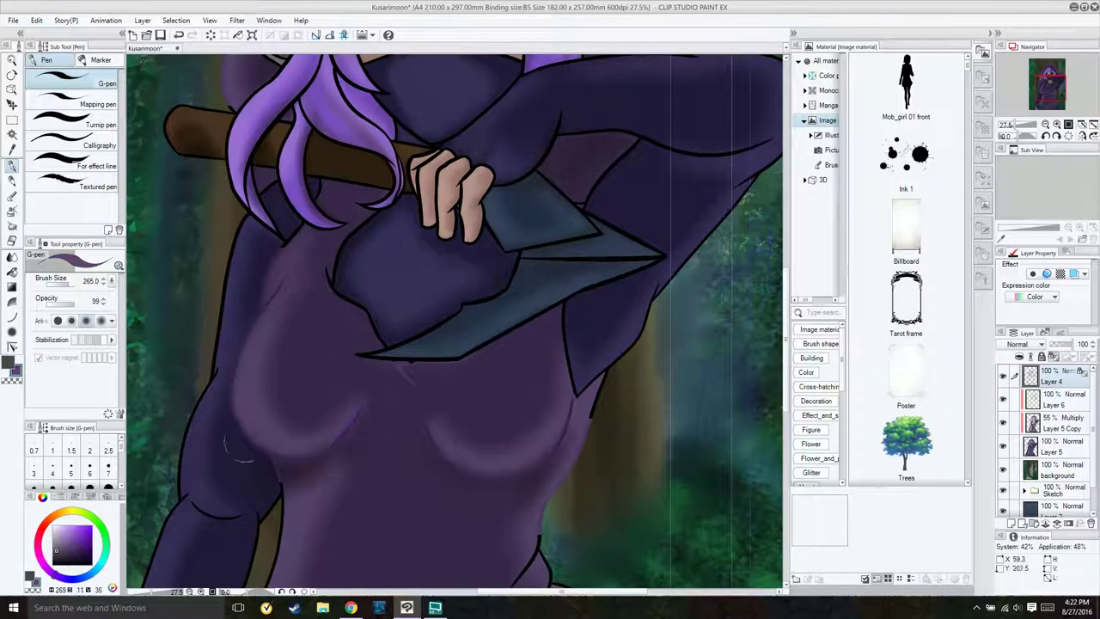
{"action": "left_click", "coordinate": [70, 561]}
{"action": "left_click", "coordinate": [68, 550]}
{"action": "mouse_move", "coordinate": [275, 245]}
{"action": "left_mouse_down"}
{"action": "mouse_move", "coordinate": [246, 368]}
{"action": "mouse_move", "coordinate": [258, 464]}
{"action": "left_mouse_up"}
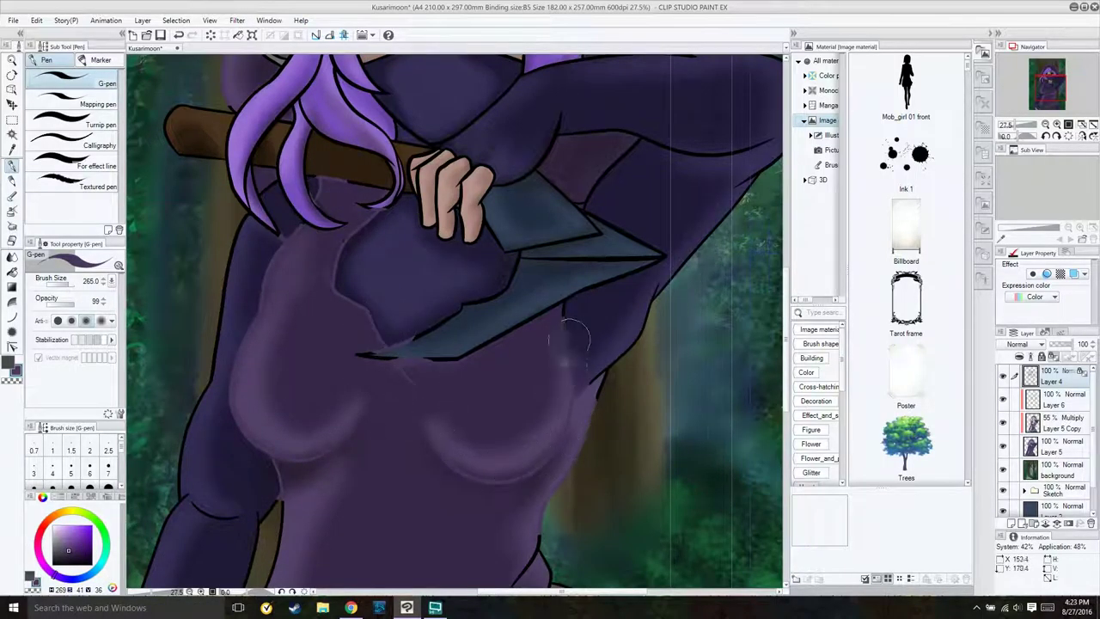
{"action": "scroll", "coordinate": [305, 309], "scroll_direction": "down", "scroll_amount": 4}
{"action": "scroll", "coordinate": [290, 414], "scroll_direction": "up", "scroll_amount": 3}
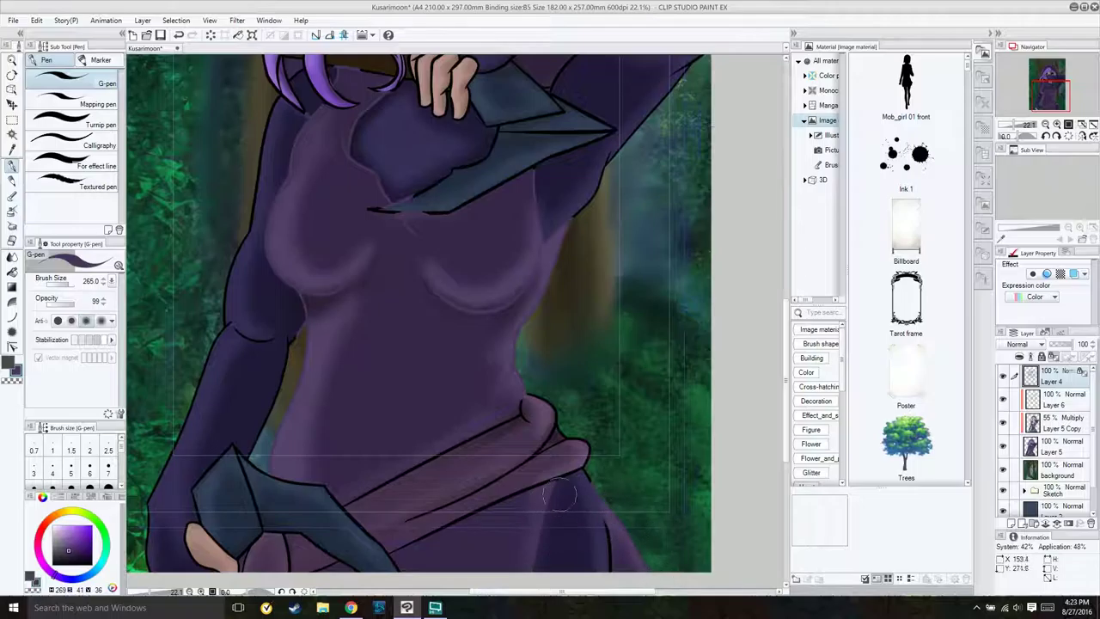
{"action": "scroll", "coordinate": [498, 382], "scroll_direction": "down", "scroll_amount": 4}
{"action": "scroll", "coordinate": [648, 316], "scroll_direction": "up", "scroll_amount": 4}
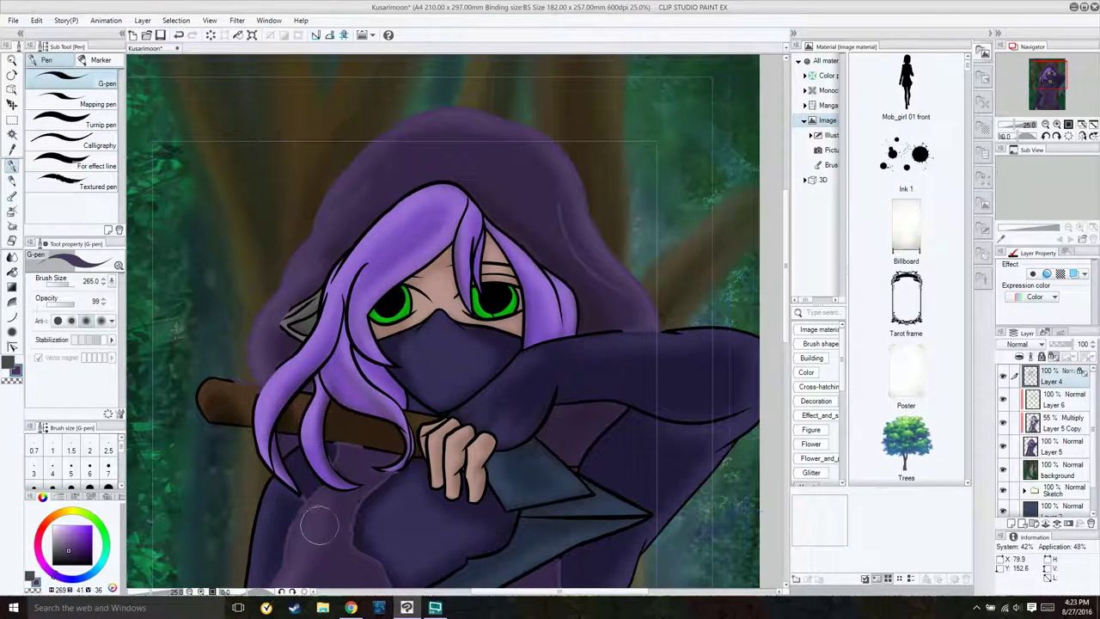
Step: Sample the hair's light purple and recolor the line art of the fringe and all hair strands with the G-pen
{"action": "key", "text": "i"}
{"action": "left_click", "coordinate": [279, 294]}
{"action": "key", "text": "p"}
{"action": "mouse_move", "coordinate": [360, 267]}
{"action": "left_mouse_down"}
{"action": "mouse_move", "coordinate": [481, 188]}
{"action": "mouse_move", "coordinate": [430, 232]}
{"action": "left_mouse_up"}
{"action": "mouse_move", "coordinate": [378, 185]}
{"action": "left_mouse_down"}
{"action": "mouse_move", "coordinate": [489, 223]}
{"action": "mouse_move", "coordinate": [455, 241]}
{"action": "mouse_move", "coordinate": [494, 300]}
{"action": "left_mouse_up"}
{"action": "left_click_drag", "start_coordinate": [507, 234], "coordinate": [584, 335]}
{"action": "left_click_drag", "start_coordinate": [331, 275], "coordinate": [287, 348]}
{"action": "left_click_drag", "start_coordinate": [413, 254], "coordinate": [319, 429]}
{"action": "left_click_drag", "start_coordinate": [412, 378], "coordinate": [322, 490]}
{"action": "left_click_drag", "start_coordinate": [361, 361], "coordinate": [251, 507]}
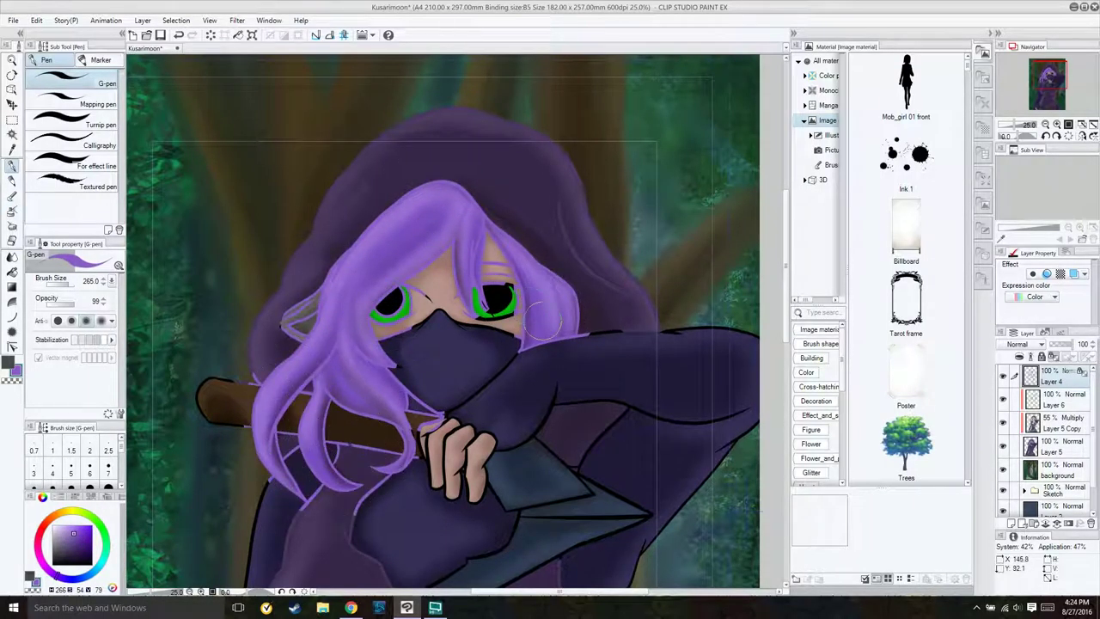
Step: Sample the steel blue of the blade held at the chest and recolor its outlines in a darker shade
{"action": "scroll", "coordinate": [531, 257], "scroll_direction": "down", "scroll_amount": 2}
{"action": "scroll", "coordinate": [528, 416], "scroll_direction": "up", "scroll_amount": 2}
{"action": "left_click", "coordinate": [469, 421], "text": "alt"}
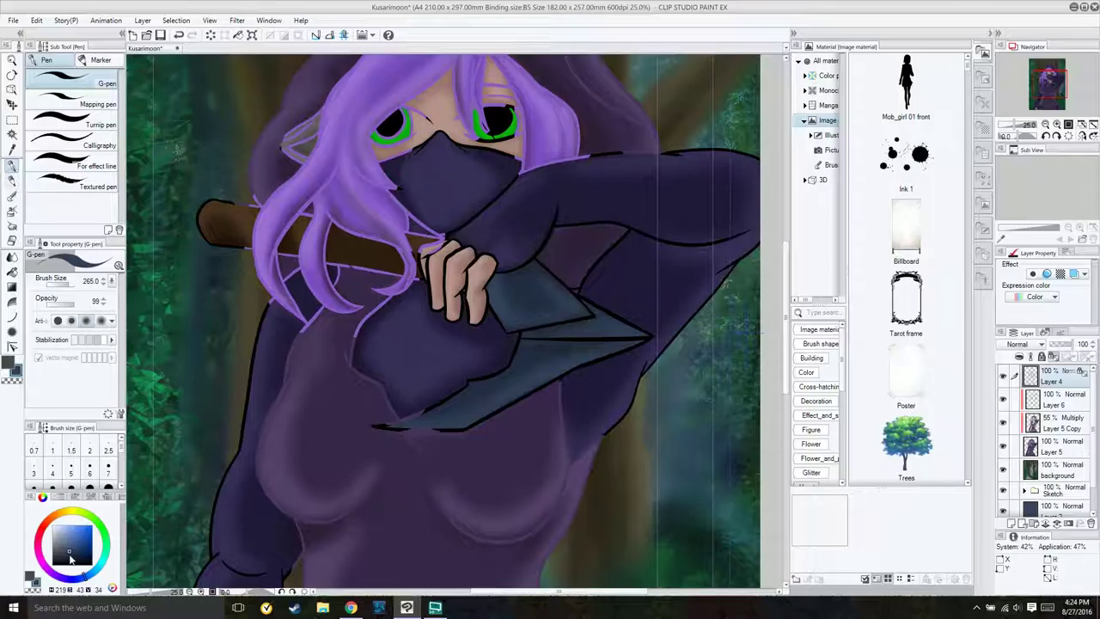
{"action": "mouse_move", "coordinate": [522, 359]}
{"action": "left_mouse_down"}
{"action": "mouse_move", "coordinate": [550, 274]}
{"action": "mouse_move", "coordinate": [590, 356]}
{"action": "left_mouse_up"}
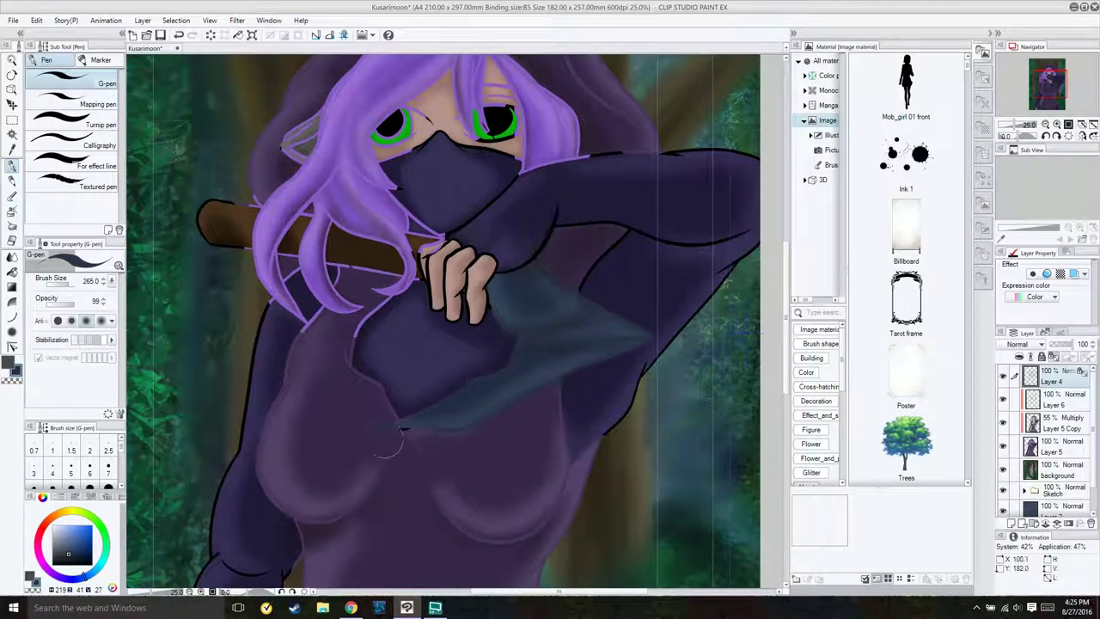
Step: Recolor the outlines of the lower blade beside the hip in the same dark steel blue
{"action": "scroll", "coordinate": [381, 439], "scroll_direction": "down", "scroll_amount": 2}
{"action": "scroll", "coordinate": [386, 464], "scroll_direction": "up", "scroll_amount": 3}
{"action": "left_click_drag", "start_coordinate": [232, 412], "coordinate": [236, 485]}
{"action": "left_click_drag", "start_coordinate": [258, 378], "coordinate": [309, 516]}
{"action": "left_click_drag", "start_coordinate": [326, 412], "coordinate": [476, 490]}
{"action": "left_click_drag", "start_coordinate": [515, 541], "coordinate": [391, 490]}
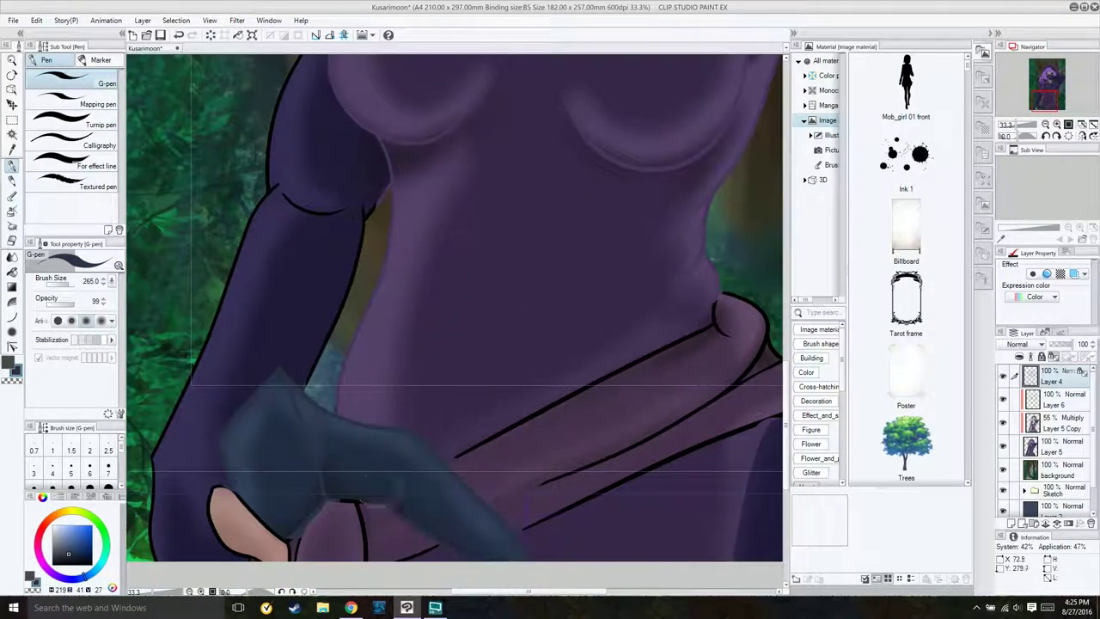
Step: Recolor the lowered arm's sleeve outlines dark indigo, reducing the G-pen to size 78.8 for the narrower edges
{"action": "scroll", "coordinate": [390, 490], "scroll_direction": "down", "scroll_amount": 1}
{"action": "mouse_move", "coordinate": [86, 549]}
{"action": "left_mouse_down"}
{"action": "mouse_move", "coordinate": [73, 543]}
{"action": "mouse_move", "coordinate": [70, 553]}
{"action": "left_mouse_up"}
{"action": "mouse_move", "coordinate": [202, 361]}
{"action": "left_mouse_down"}
{"action": "mouse_move", "coordinate": [258, 215]}
{"action": "mouse_move", "coordinate": [288, 60]}
{"action": "left_mouse_up"}
{"action": "left_click", "coordinate": [68, 286]}
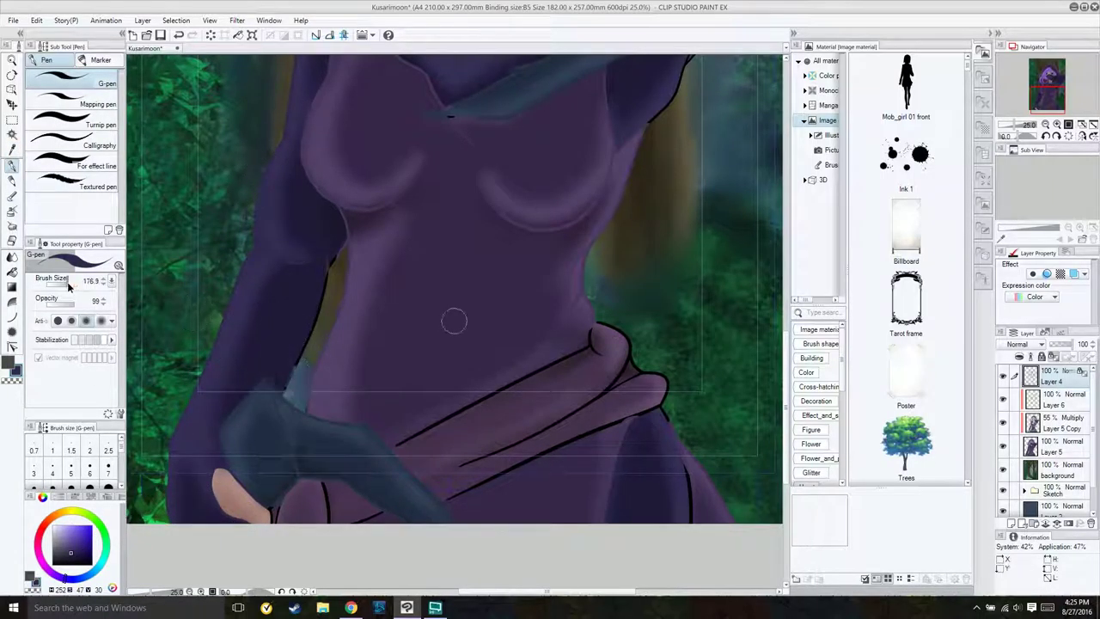
{"action": "scroll", "coordinate": [285, 389], "scroll_direction": "down", "scroll_amount": 2}
{"action": "scroll", "coordinate": [308, 225], "scroll_direction": "up", "scroll_amount": 2}
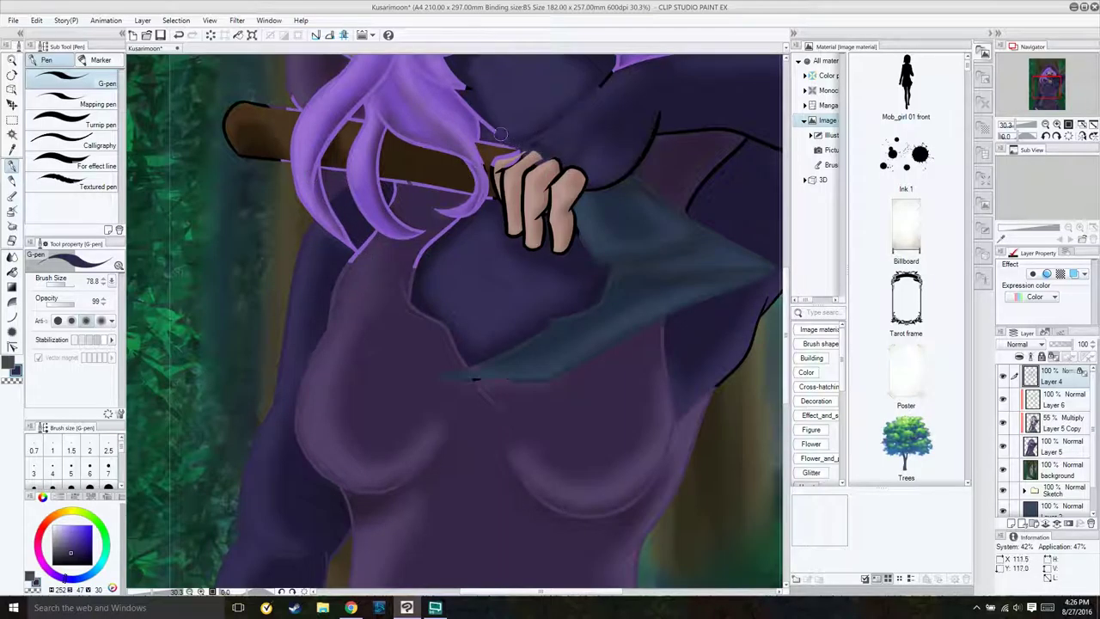
Step: Recolor the outlines of the face mask and raised sleeve dark indigo with the G-pen at size 78.8
{"action": "scroll", "coordinate": [451, 96], "scroll_direction": "up", "scroll_amount": 2}
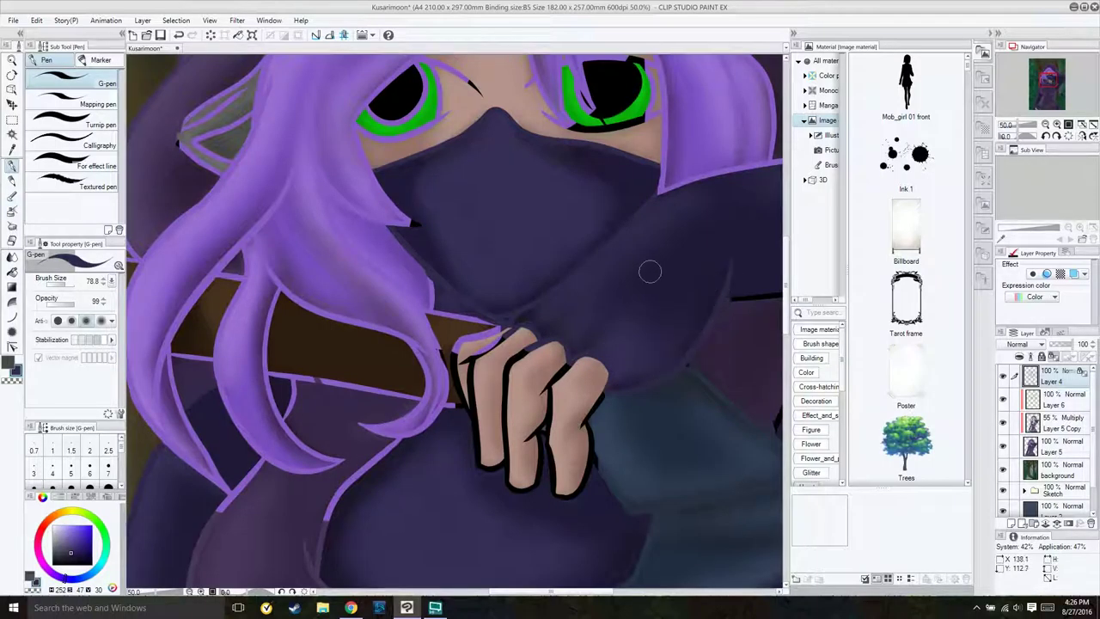
{"action": "scroll", "coordinate": [367, 265], "scroll_direction": "down", "scroll_amount": 2}
{"action": "key", "text": "ctrl+z"}
{"action": "key", "text": "ctrl+z"}
{"action": "key", "text": "ctrl+z"}
{"action": "key", "text": "ctrl+z"}
{"action": "key", "text": "ctrl+z"}
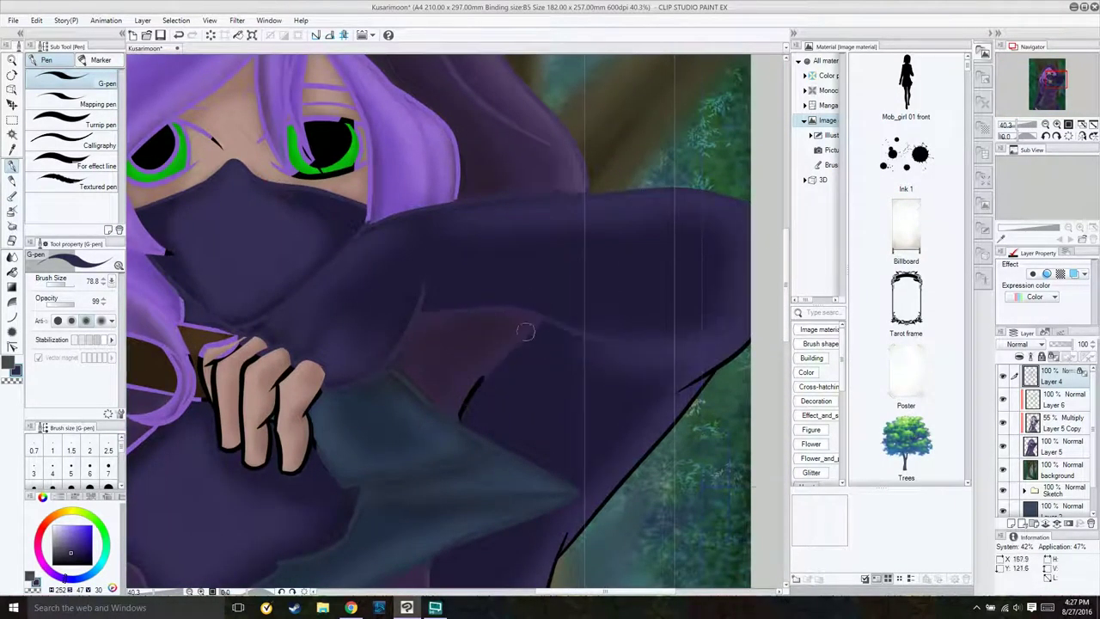
Step: Recolor the remaining black lines at the raised arm's armpit and along its underside dark indigo
{"action": "key", "text": "ctrl+z"}
{"action": "key", "text": "ctrl+z"}
{"action": "key", "text": "ctrl+z"}
{"action": "scroll", "coordinate": [481, 417], "scroll_direction": "down", "scroll_amount": 2}
{"action": "scroll", "coordinate": [490, 419], "scroll_direction": "up", "scroll_amount": 1}
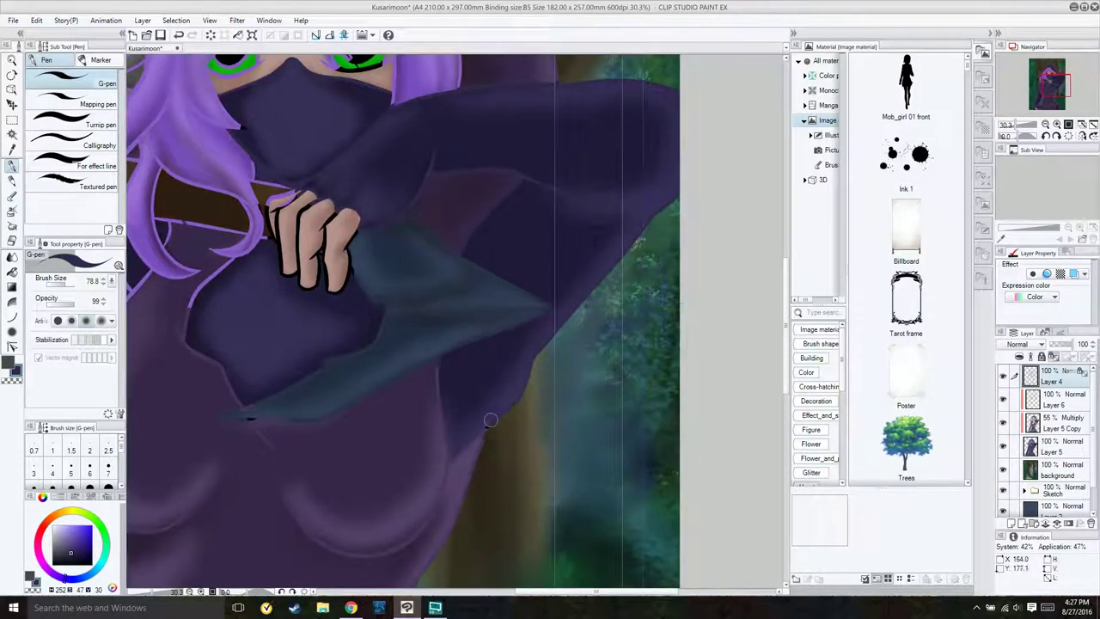
Step: Recolor the outlines of the dark leg panel and touch up the edges around the lower blade and hand
{"action": "scroll", "coordinate": [441, 302], "scroll_direction": "up", "scroll_amount": 3}
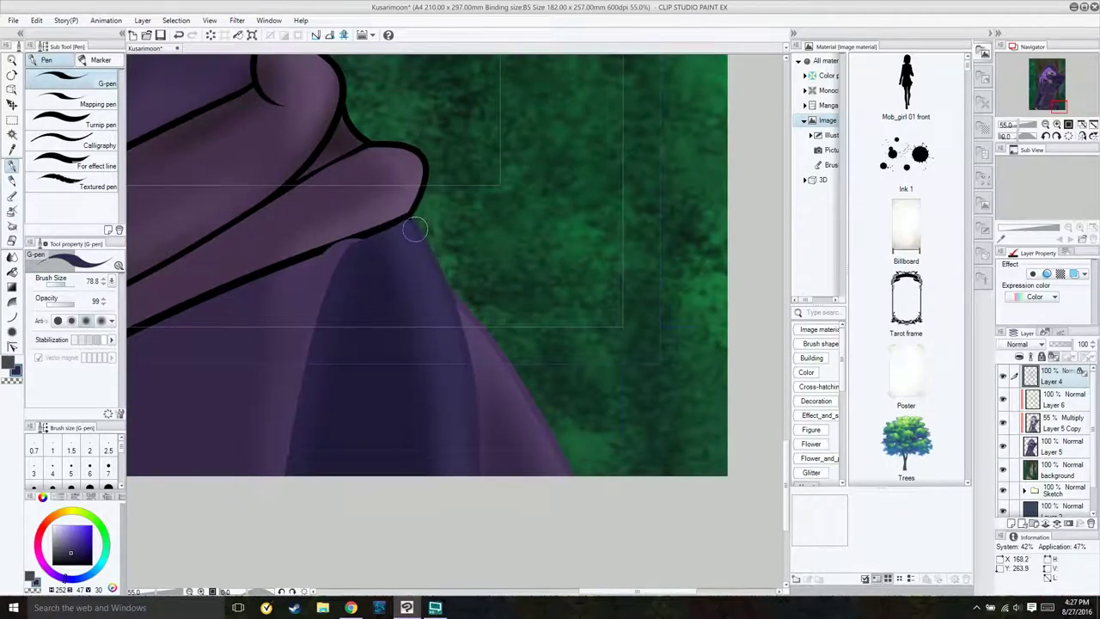
{"action": "scroll", "coordinate": [415, 230], "scroll_direction": "down", "scroll_amount": 4}
{"action": "scroll", "coordinate": [309, 264], "scroll_direction": "up", "scroll_amount": 6}
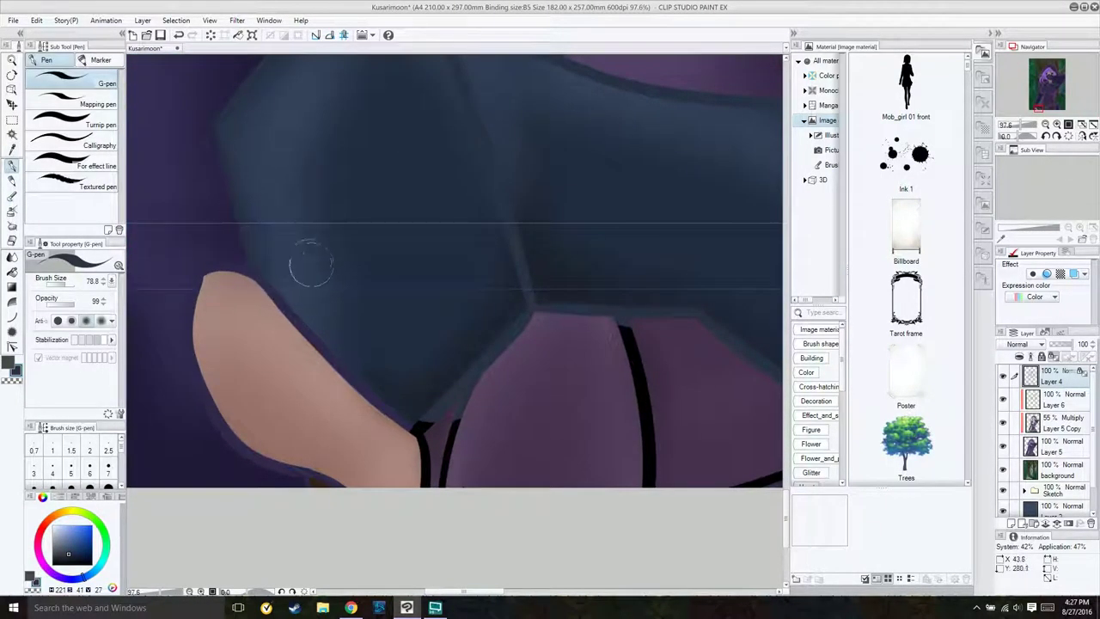
{"action": "scroll", "coordinate": [515, 258], "scroll_direction": "down", "scroll_amount": 2}
Step: Recolor the waist sash's outlines and fold lines, including the part behind the lower blade, in a muted mauve
{"action": "left_click_drag", "start_coordinate": [515, 257], "coordinate": [668, 138]}
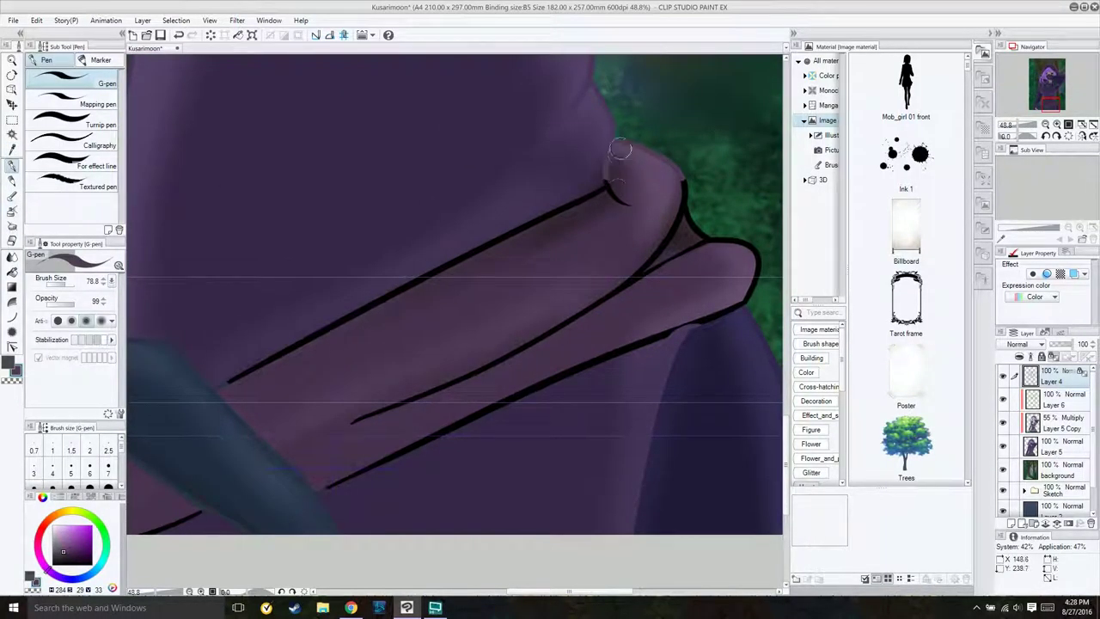
{"action": "key", "text": "ctrl+z"}
{"action": "key", "text": "ctrl+z"}
{"action": "key", "text": "ctrl+z"}
{"action": "key", "text": "ctrl+z"}
{"action": "key", "text": "ctrl+z"}
{"action": "key", "text": "ctrl+z"}
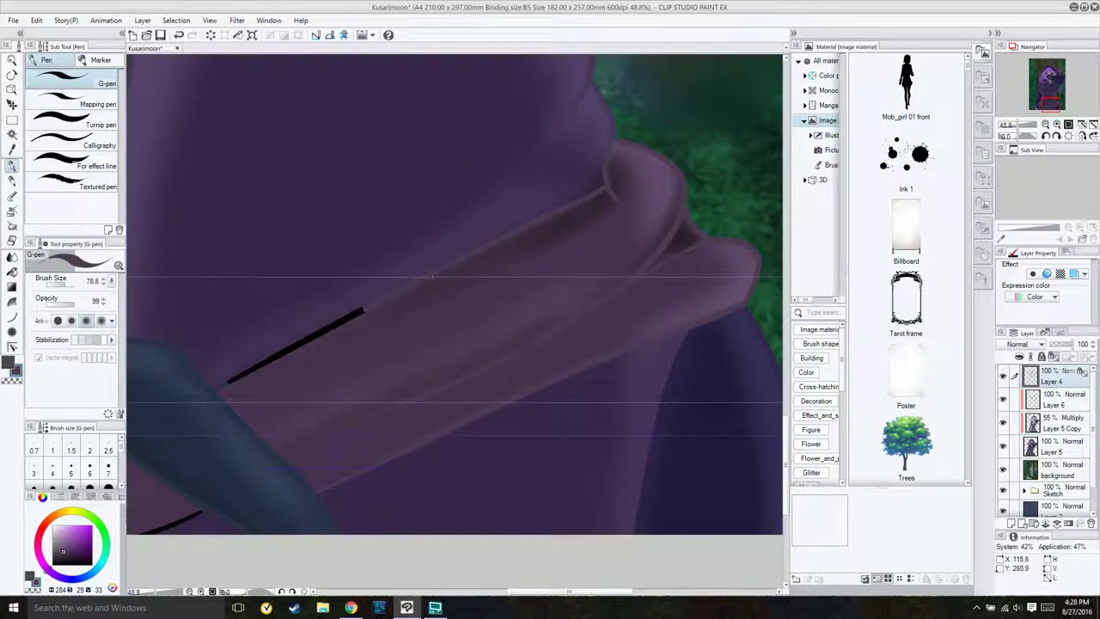
{"action": "key", "text": "ctrl+z"}
{"action": "left_click_drag", "start_coordinate": [575, 559], "coordinate": [462, 463]}
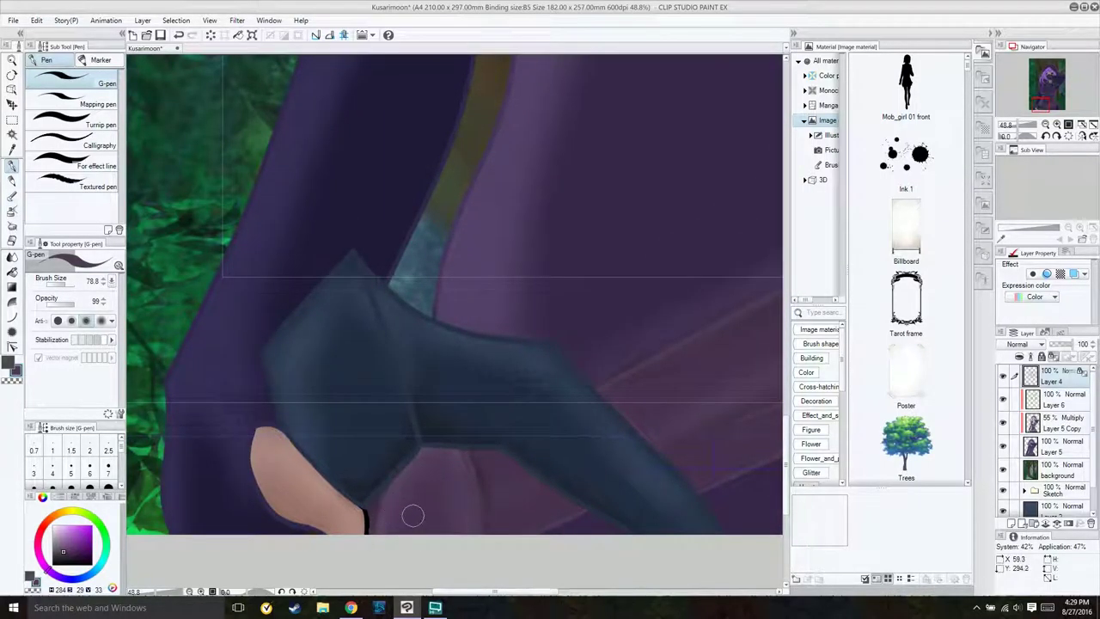
Step: Touch up the outlines of the waist sash's knot and adjoining hip with the G-pen at size 12.8
{"action": "scroll", "coordinate": [412, 518], "scroll_direction": "up", "scroll_amount": 5}
{"action": "scroll", "coordinate": [456, 368], "scroll_direction": "down", "scroll_amount": 6}
{"action": "scroll", "coordinate": [523, 347], "scroll_direction": "up", "scroll_amount": 3}
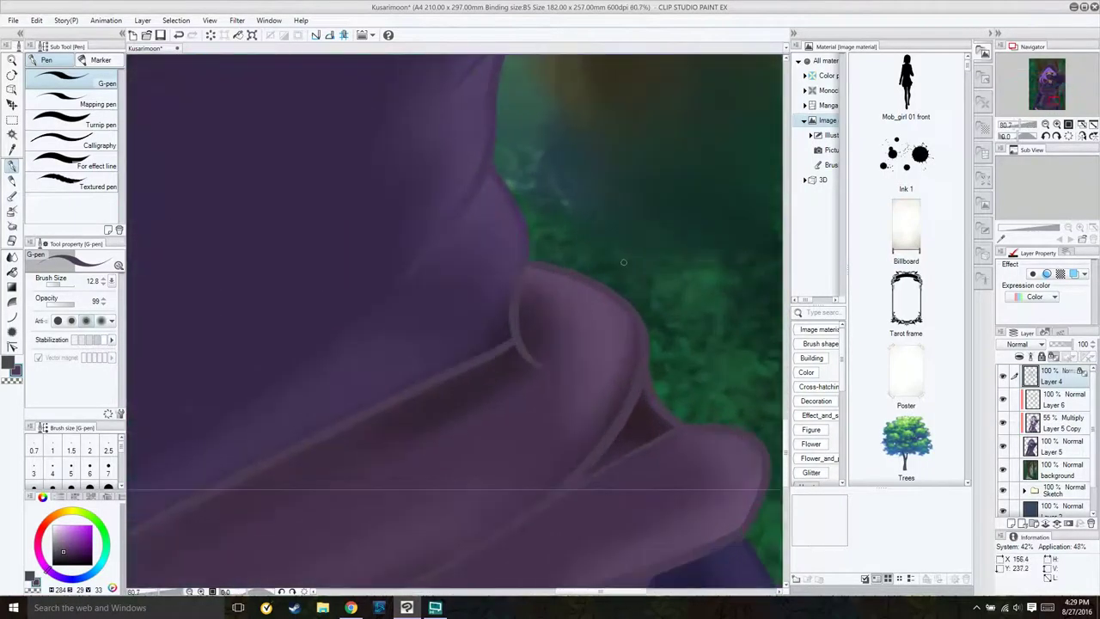
{"action": "key", "text": "i"}
{"action": "left_click", "coordinate": [12, 165]}
Step: Refine the outline colors where the dark leg panel meets the purple skirt, using the G-pen at size 12.8
{"action": "scroll", "coordinate": [455, 318], "scroll_direction": "down", "scroll_amount": 5}
{"action": "scroll", "coordinate": [533, 240], "scroll_direction": "up", "scroll_amount": 5}
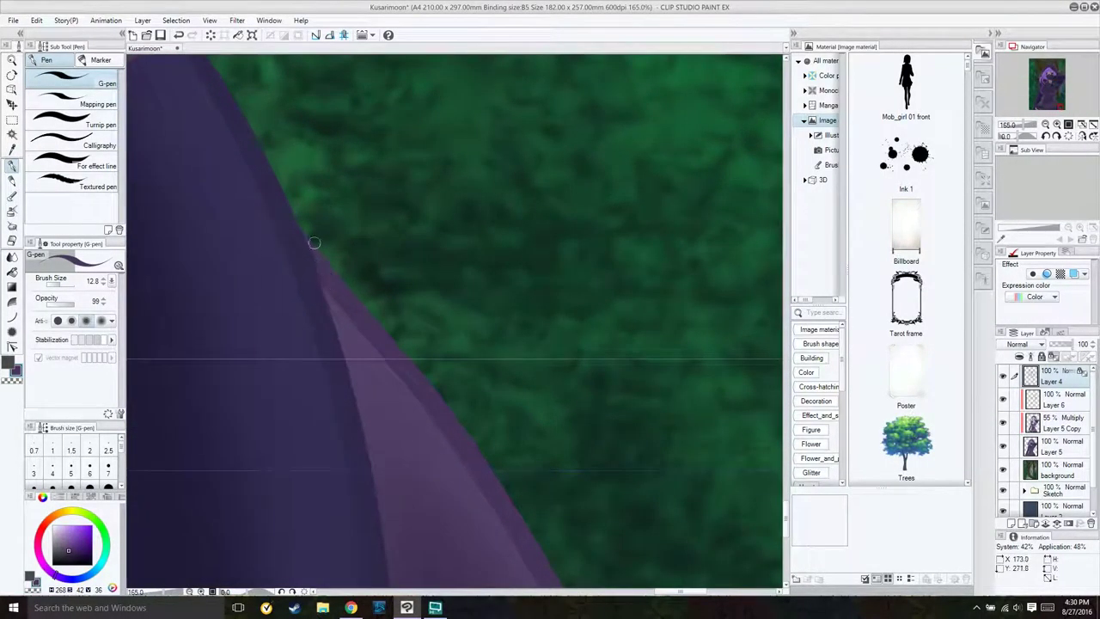
{"action": "scroll", "coordinate": [232, 172], "scroll_direction": "down", "scroll_amount": 6}
{"action": "scroll", "coordinate": [232, 171], "scroll_direction": "up", "scroll_amount": 6}
{"action": "scroll", "coordinate": [258, 198], "scroll_direction": "down", "scroll_amount": 3}
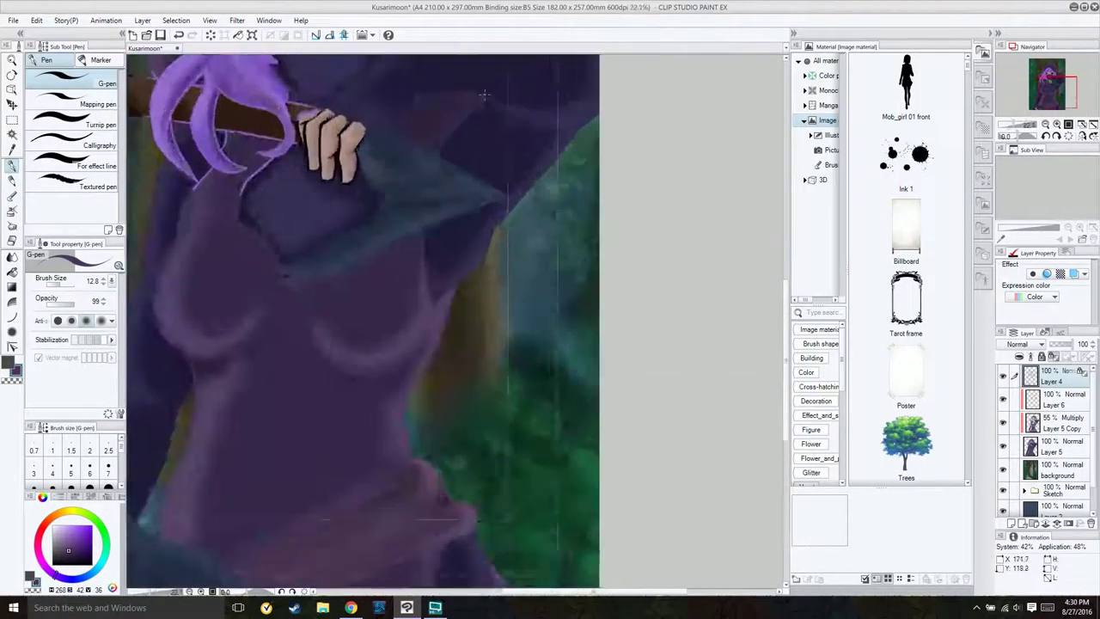
Step: Clean up the line art where the chest blade crosses the armpit and sleeve, sampling the adjacent blade and purple cloth colors
{"action": "scroll", "coordinate": [286, 225], "scroll_direction": "up", "scroll_amount": 4}
{"action": "left_click", "coordinate": [336, 294], "text": "alt"}
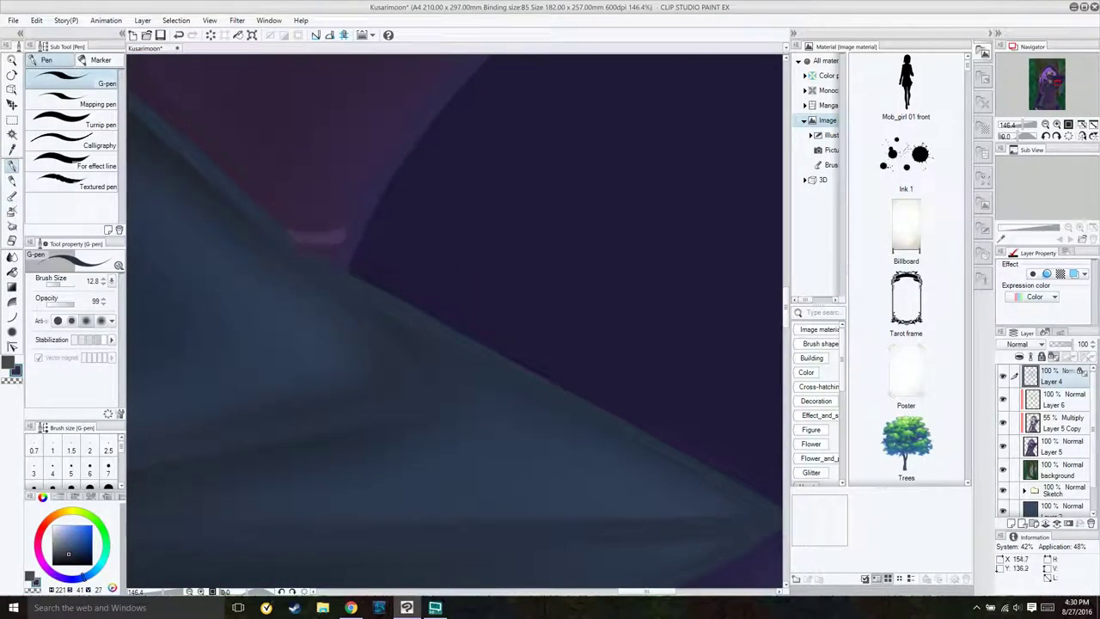
{"action": "scroll", "coordinate": [455, 318], "scroll_direction": "down", "scroll_amount": 3}
{"action": "scroll", "coordinate": [369, 441], "scroll_direction": "up", "scroll_amount": 3}
{"action": "left_click", "coordinate": [369, 535], "text": "alt"}
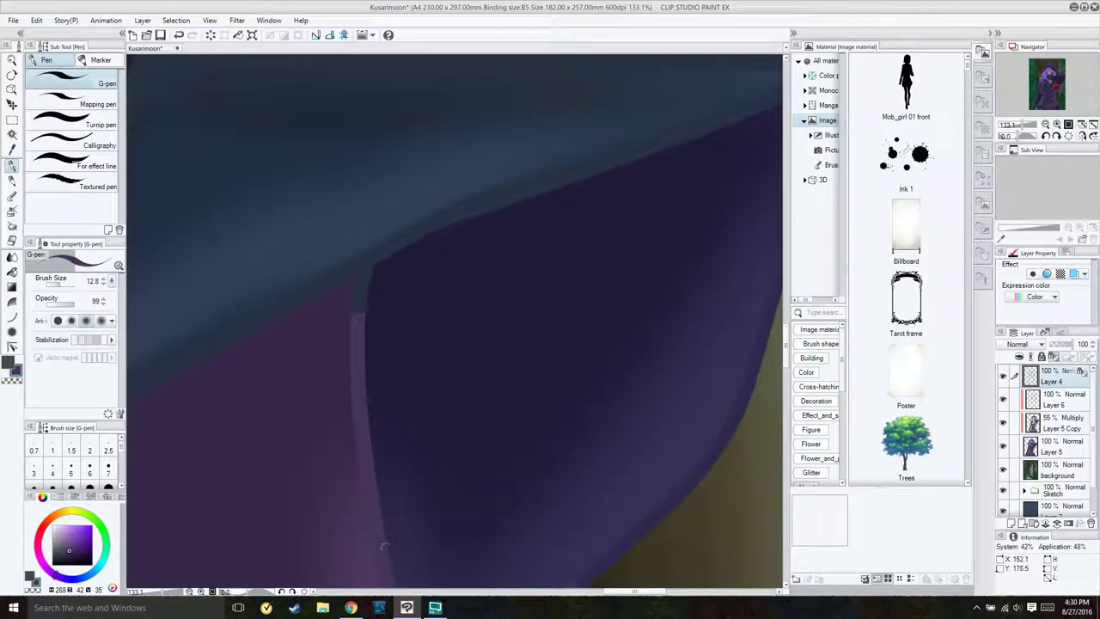
Step: Paint over the leftover black and purple marks along the chest blade's tip with sampled steel blue and resample the surrounding purple
{"action": "scroll", "coordinate": [361, 301], "scroll_direction": "down", "scroll_amount": 3}
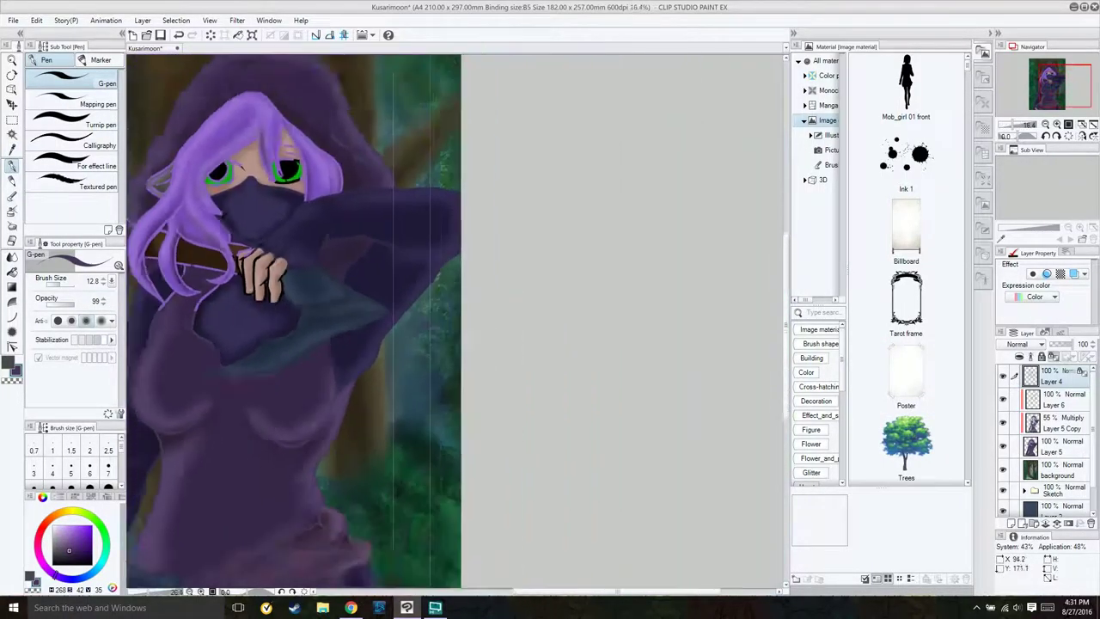
{"action": "scroll", "coordinate": [358, 300], "scroll_direction": "up", "scroll_amount": 3}
{"action": "key", "text": "alt"}
{"action": "left_click", "coordinate": [209, 251], "text": "alt"}
{"action": "left_click_drag", "start_coordinate": [344, 273], "coordinate": [520, 285]}
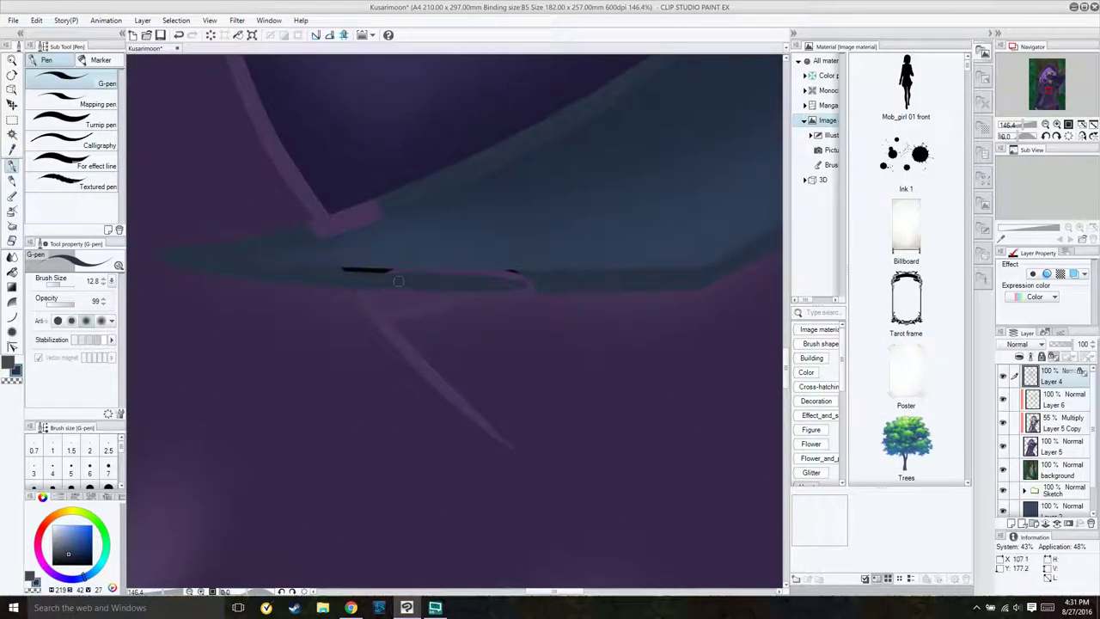
{"action": "left_click_drag", "start_coordinate": [362, 240], "coordinate": [327, 219]}
{"action": "left_click", "coordinate": [345, 295], "text": "alt"}
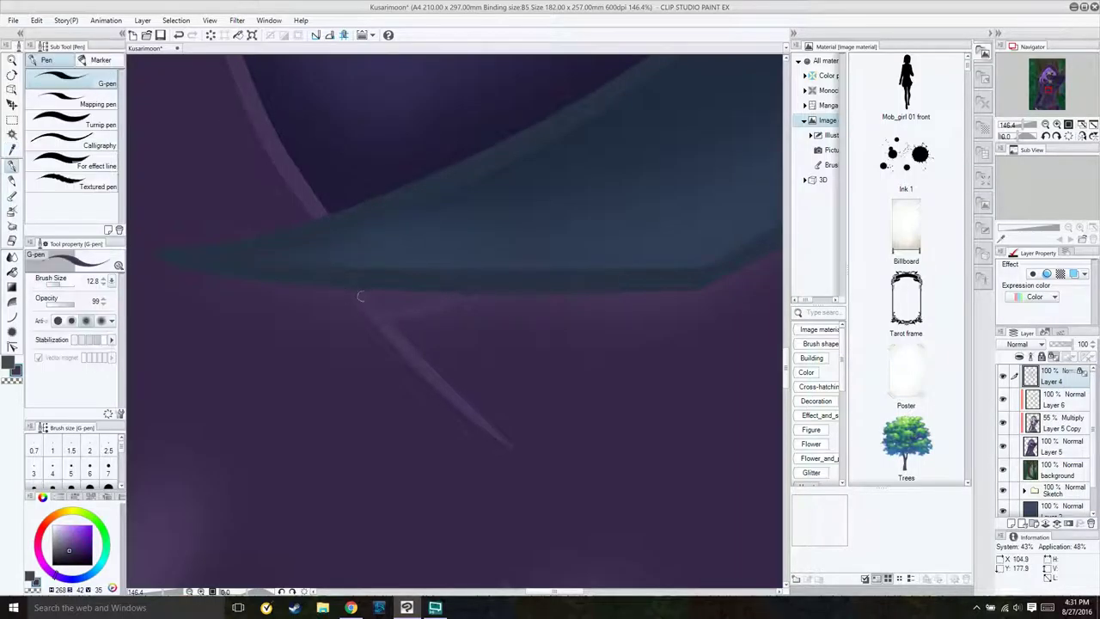
Step: Recolor the light purple cloak outlines beneath the hanging hair strands to dark purple, using the G-pen at size 23.4
{"action": "scroll", "coordinate": [468, 299], "scroll_direction": "down", "scroll_amount": 3}
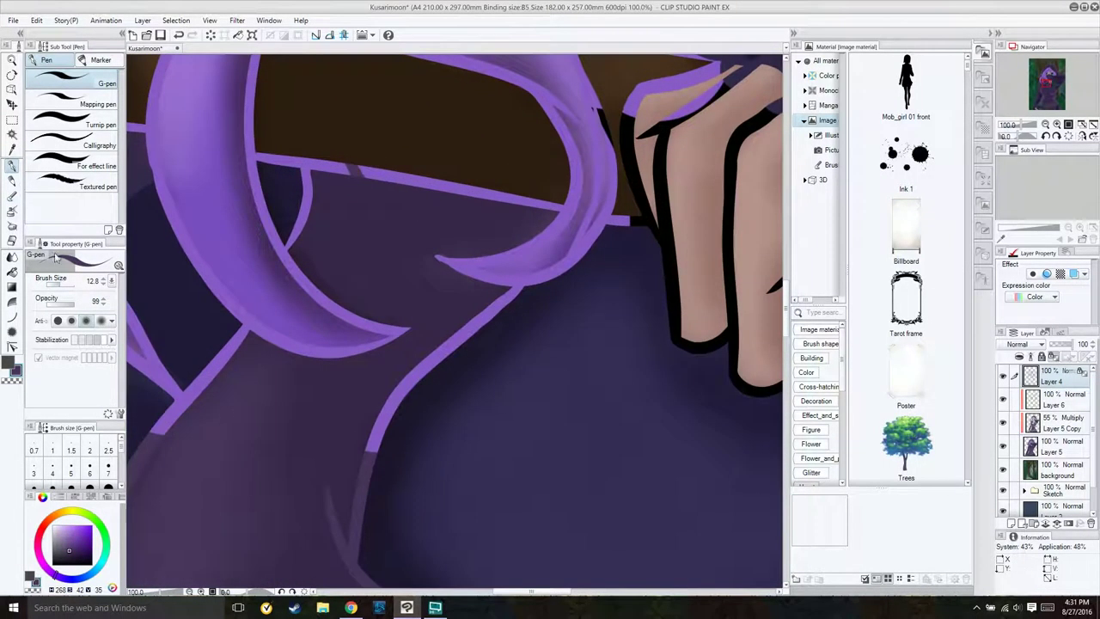
{"action": "left_click_drag", "start_coordinate": [213, 373], "coordinate": [245, 333]}
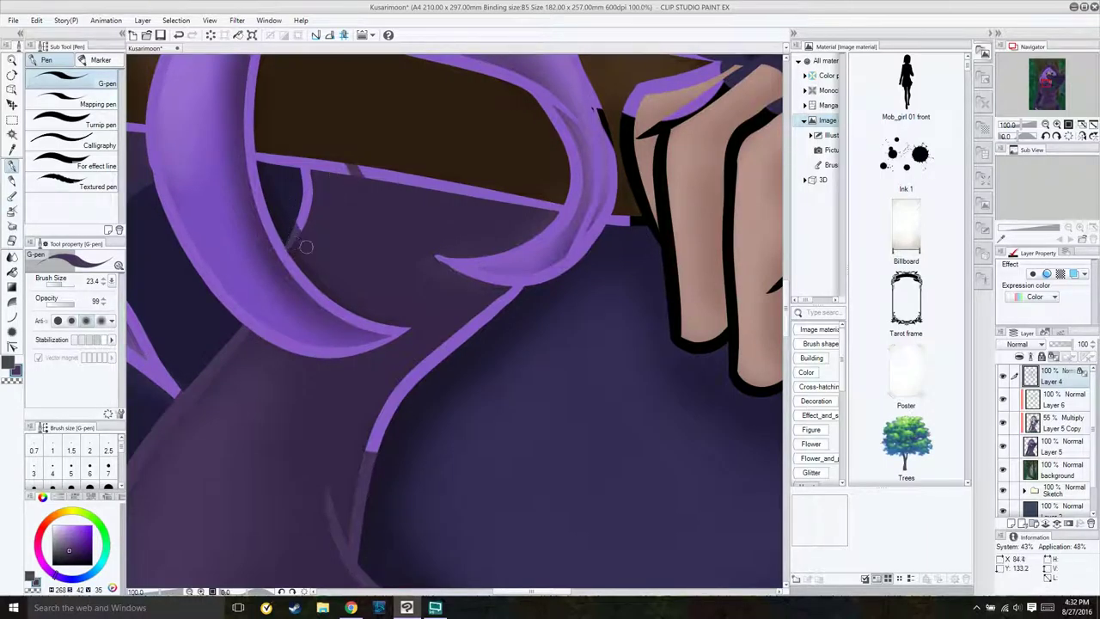
{"action": "left_click_drag", "start_coordinate": [305, 246], "coordinate": [327, 179]}
{"action": "left_click_drag", "start_coordinate": [505, 296], "coordinate": [369, 447]}
{"action": "scroll", "coordinate": [447, 352], "scroll_direction": "down", "scroll_amount": 4}
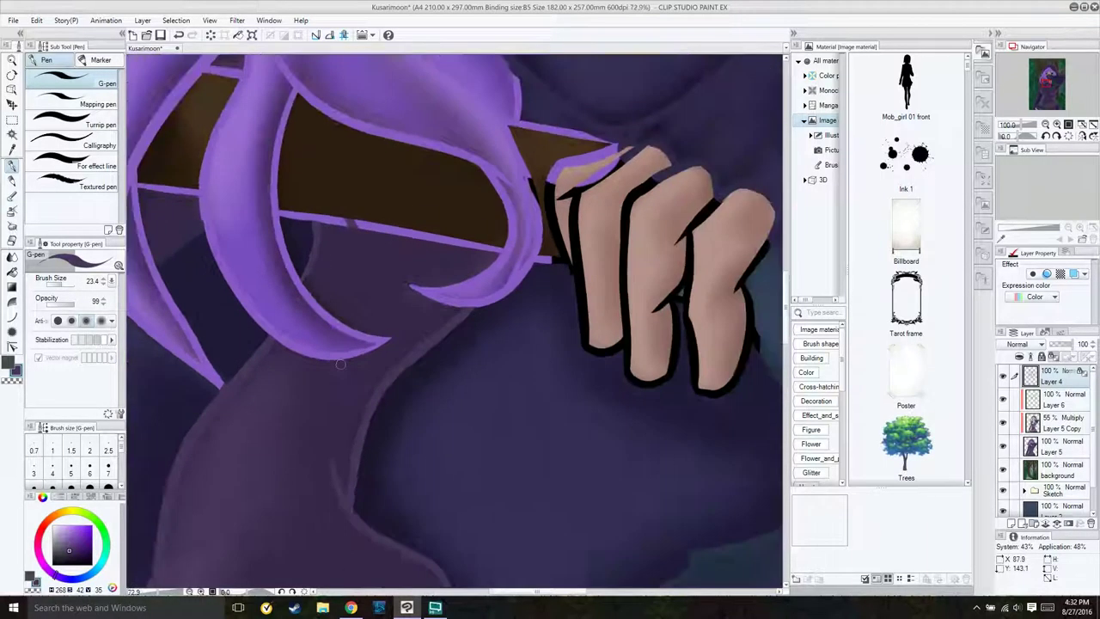
{"action": "scroll", "coordinate": [595, 323], "scroll_direction": "up", "scroll_amount": 3}
{"action": "scroll", "coordinate": [594, 323], "scroll_direction": "down", "scroll_amount": 3}
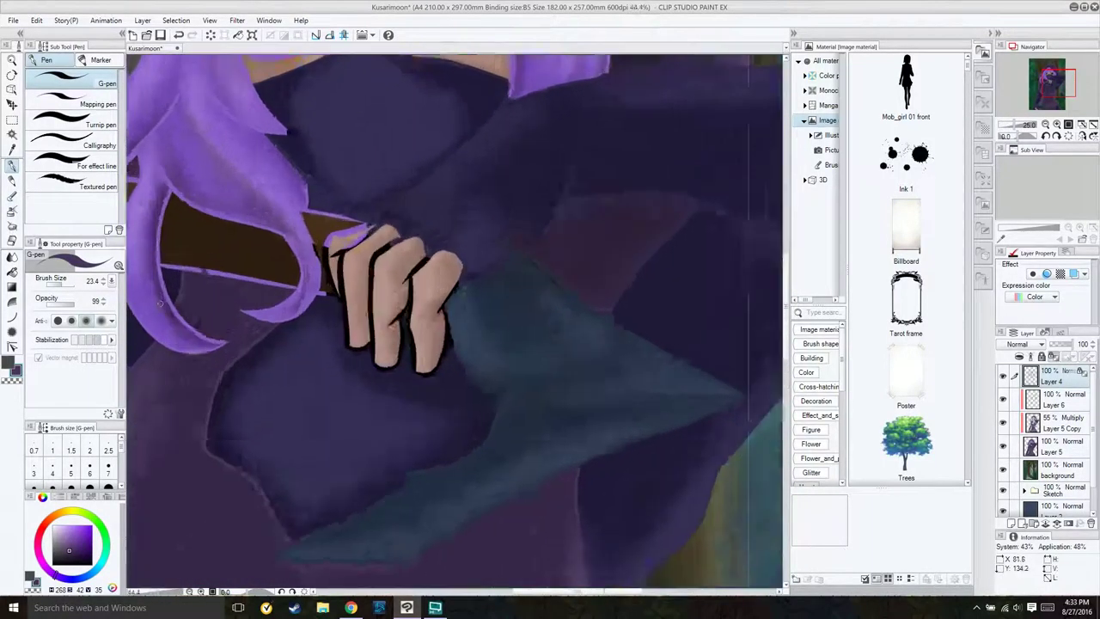
Step: Sample the staff's dark brown and recolor the staff's upper and lower outlines with the G-pen
{"action": "scroll", "coordinate": [216, 155], "scroll_direction": "up", "scroll_amount": 2}
{"action": "key", "text": "i"}
{"action": "scroll", "coordinate": [216, 155], "scroll_direction": "down", "scroll_amount": 2}
{"action": "left_click", "coordinate": [216, 155]}
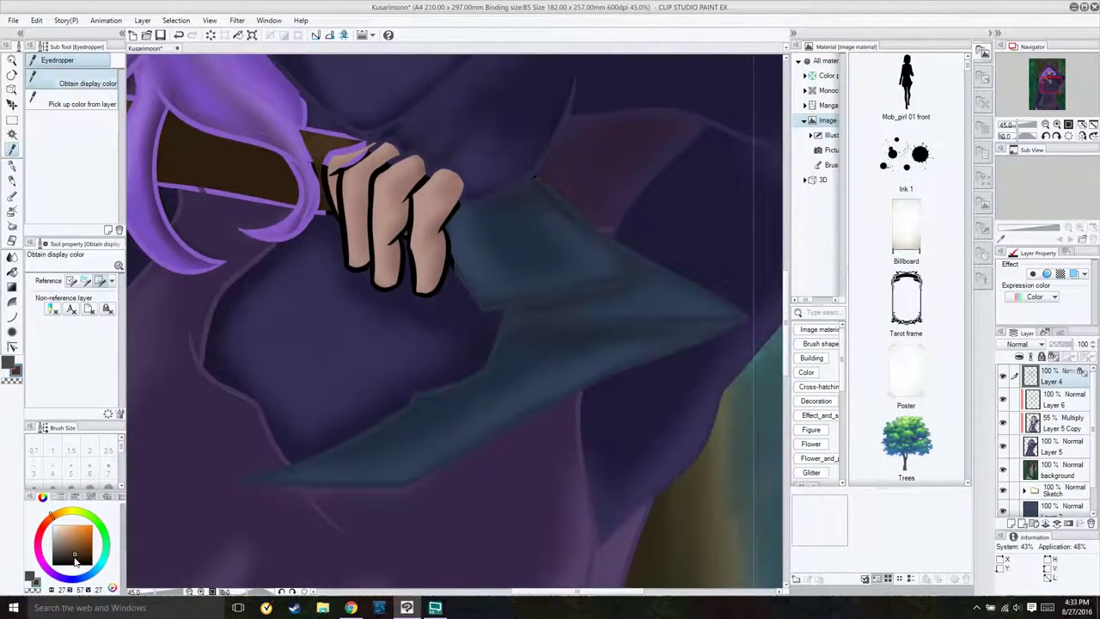
{"action": "key", "text": "p"}
{"action": "scroll", "coordinate": [221, 272], "scroll_direction": "up", "scroll_amount": 3}
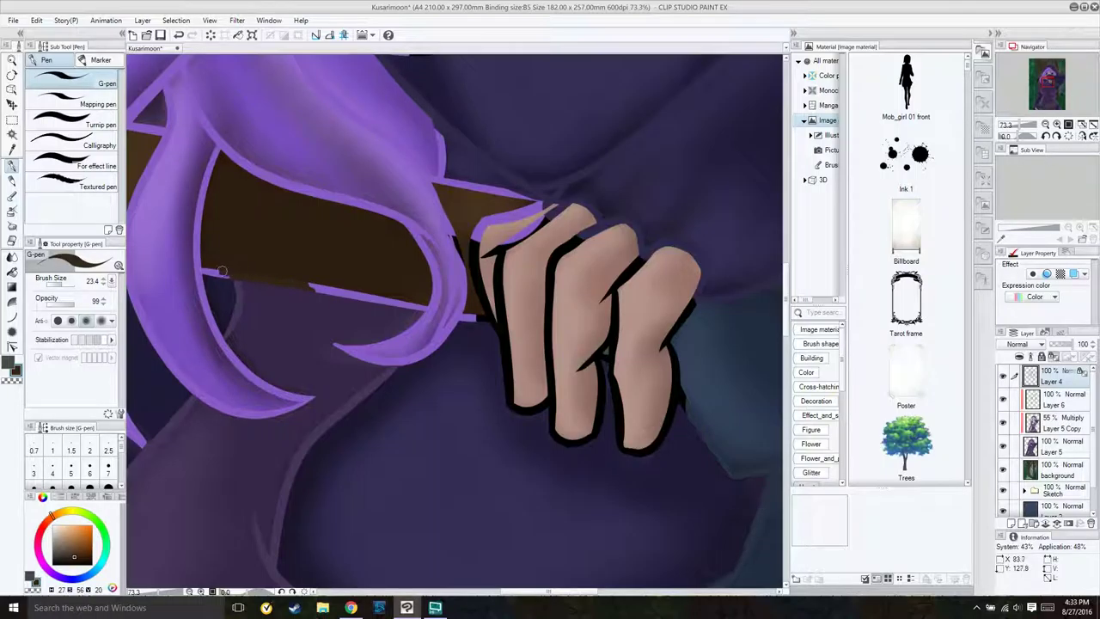
{"action": "left_click_drag", "start_coordinate": [206, 270], "coordinate": [385, 300]}
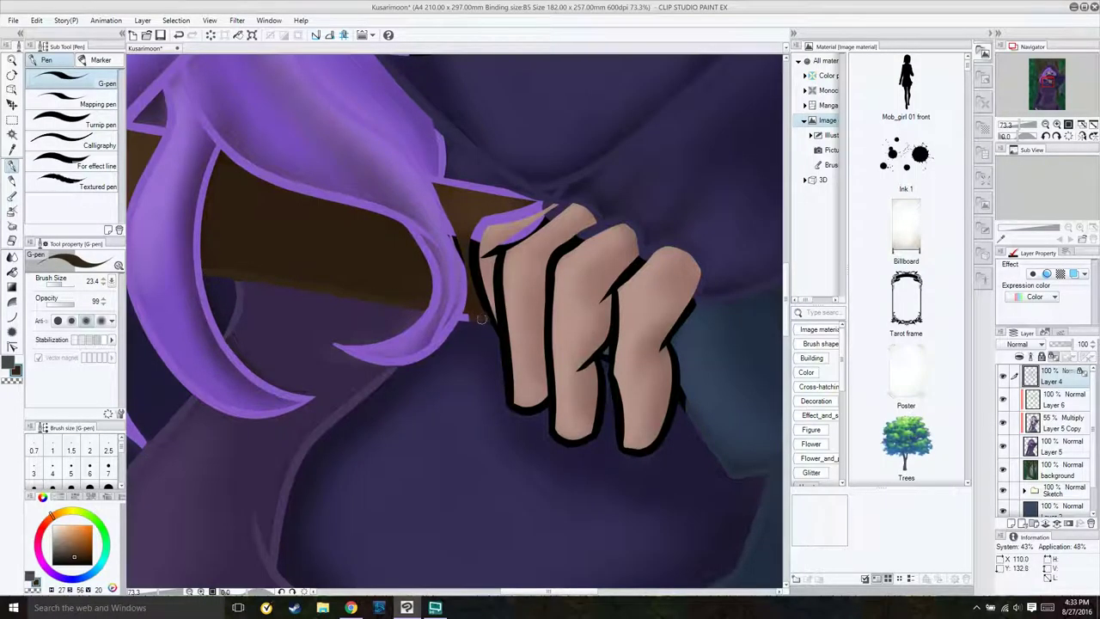
{"action": "left_click_drag", "start_coordinate": [430, 166], "coordinate": [525, 197]}
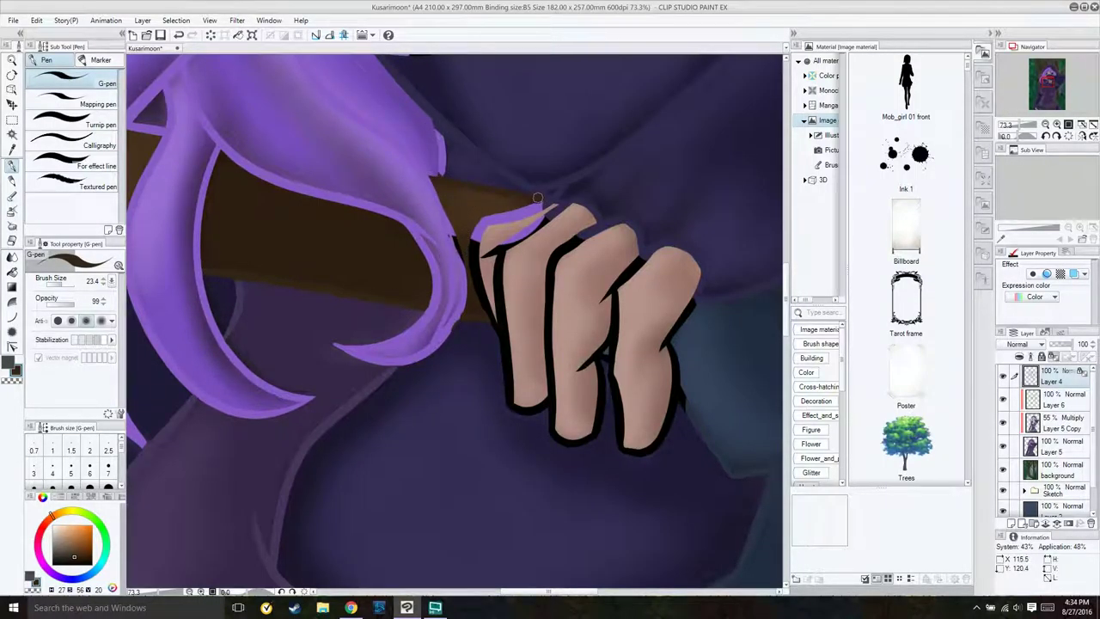
{"action": "scroll", "coordinate": [537, 198], "scroll_direction": "down", "scroll_amount": 3}
{"action": "scroll", "coordinate": [318, 299], "scroll_direction": "up", "scroll_amount": 1}
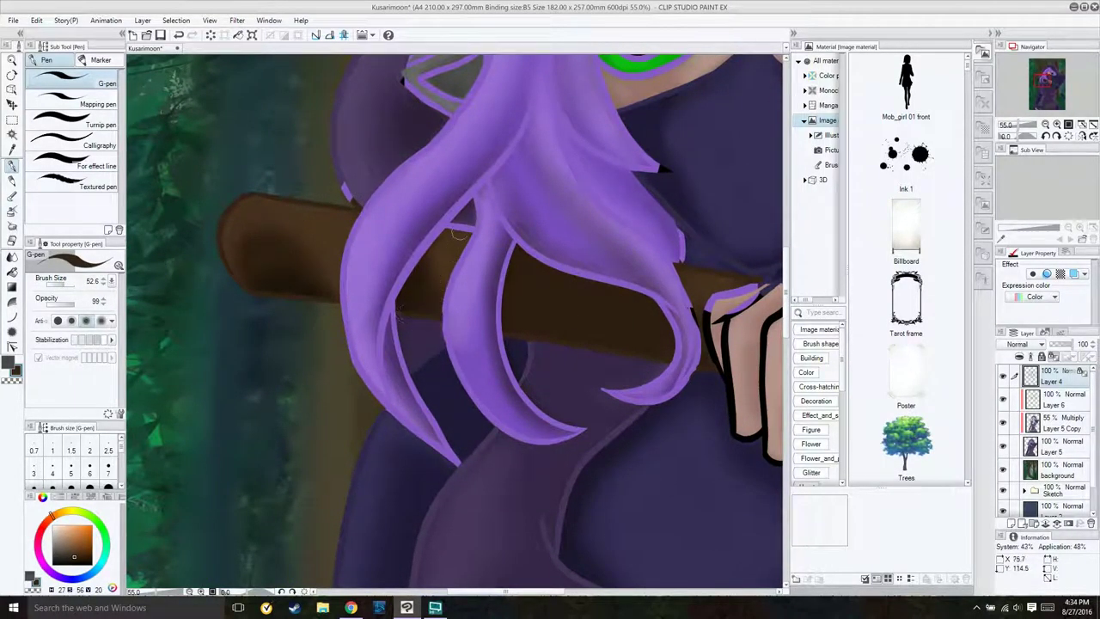
Step: Recolor the hood's outline beside the ear to dark purple and clean the corner where it meets the staff at size 5.7
{"action": "scroll", "coordinate": [537, 290], "scroll_direction": "down", "scroll_amount": 3}
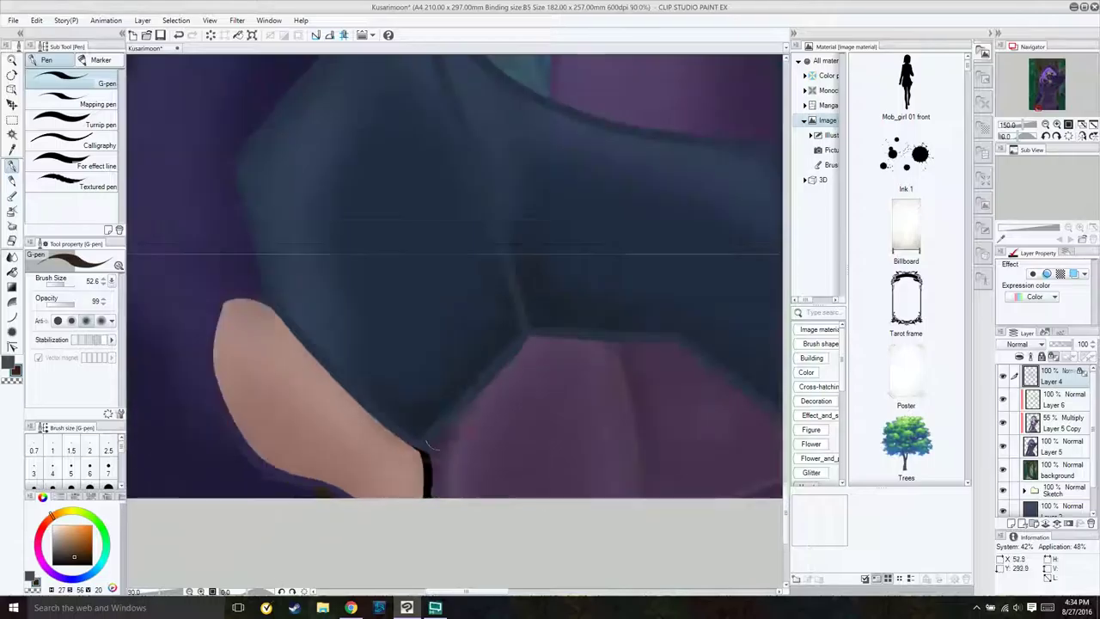
{"action": "scroll", "coordinate": [356, 301], "scroll_direction": "up", "scroll_amount": 5}
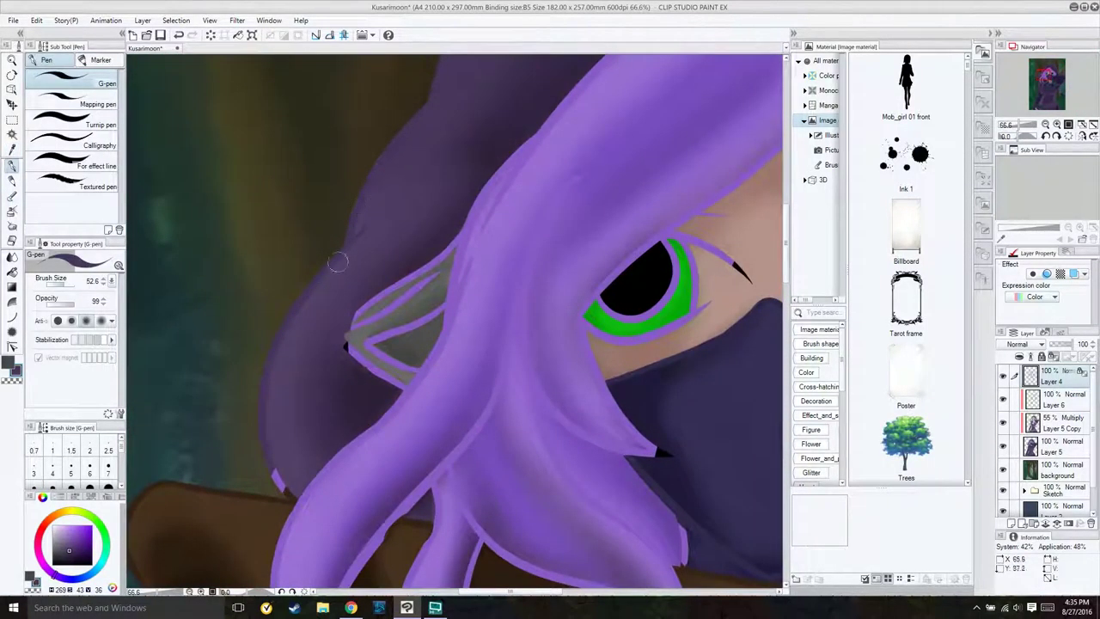
{"action": "scroll", "coordinate": [356, 301], "scroll_direction": "up", "scroll_amount": 4}
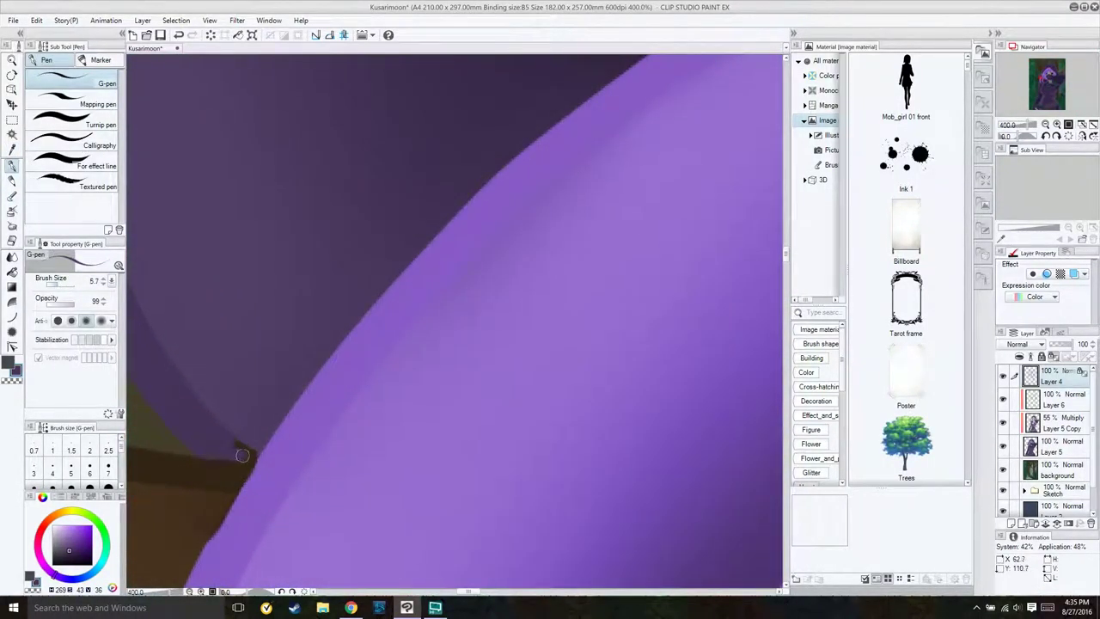
{"action": "scroll", "coordinate": [240, 454], "scroll_direction": "down", "scroll_amount": 4}
Step: Smooth the edges of the hair strands crossing the staff with sampled hair purple, using the G-pen at size 15.6
{"action": "scroll", "coordinate": [239, 400], "scroll_direction": "up", "scroll_amount": 2}
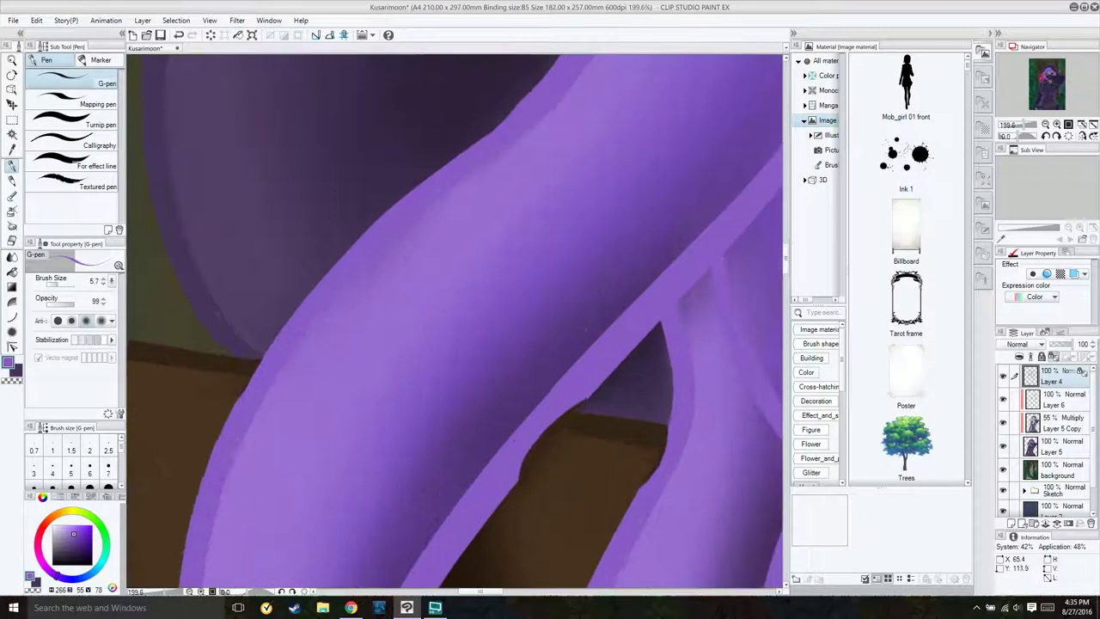
{"action": "left_click_drag", "start_coordinate": [563, 416], "coordinate": [520, 475]}
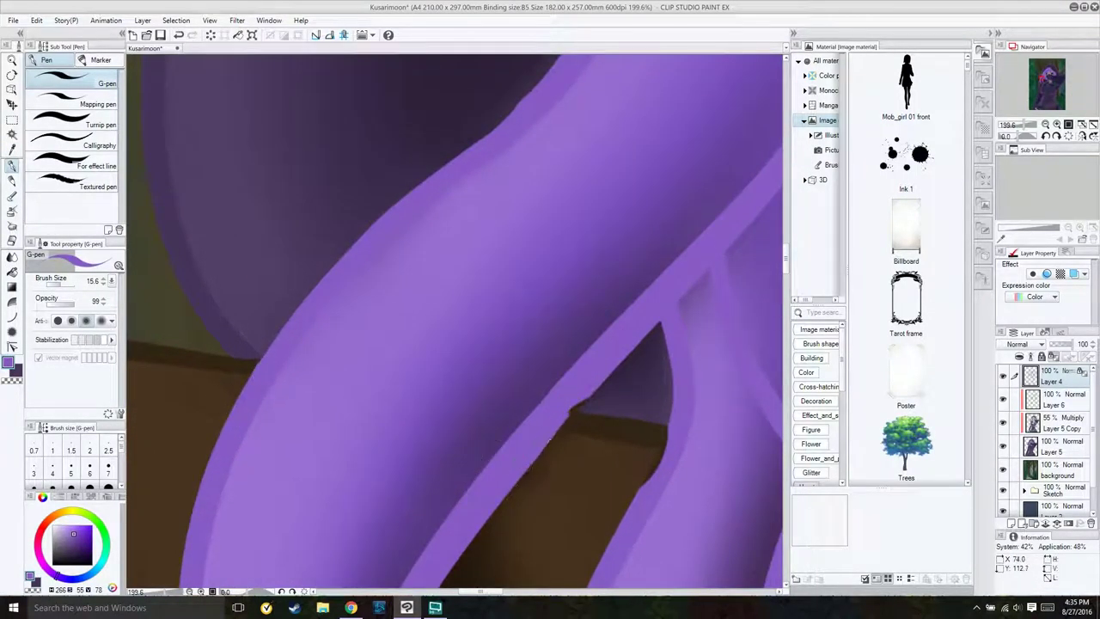
{"action": "scroll", "coordinate": [579, 358], "scroll_direction": "up", "scroll_amount": 2}
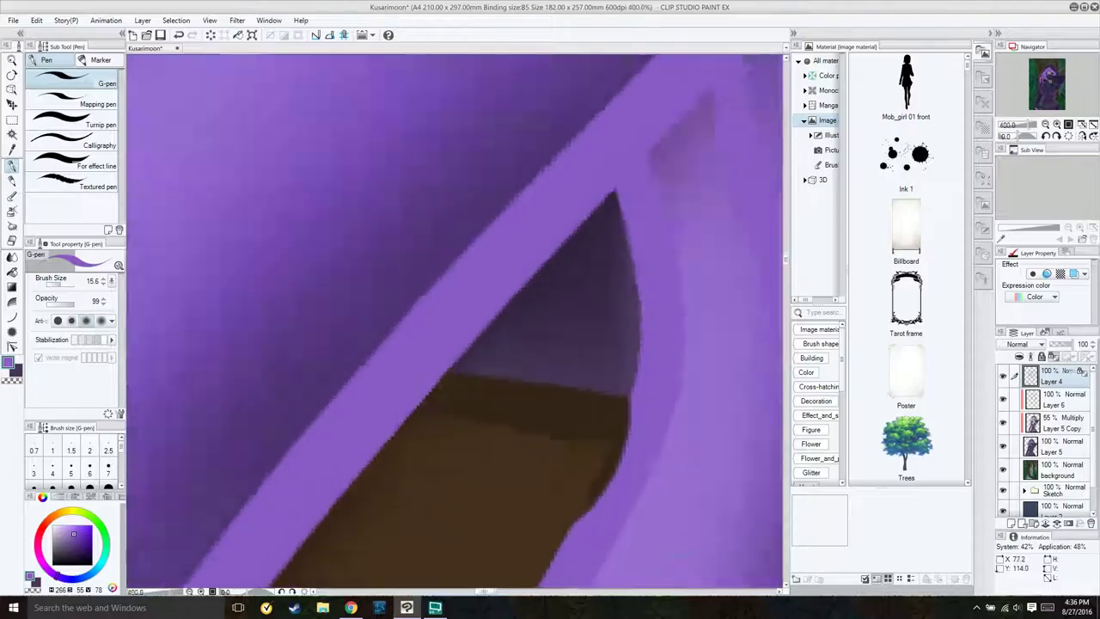
{"action": "scroll", "coordinate": [653, 172], "scroll_direction": "down", "scroll_amount": 3}
{"action": "scroll", "coordinate": [591, 329], "scroll_direction": "up", "scroll_amount": 2}
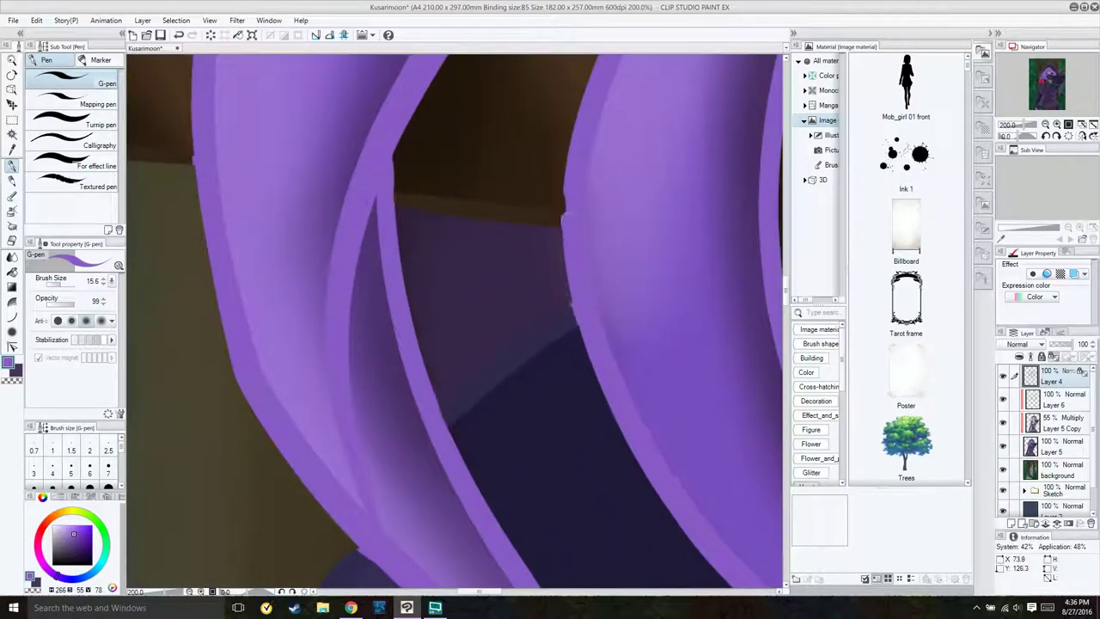
{"action": "scroll", "coordinate": [564, 233], "scroll_direction": "down", "scroll_amount": 2}
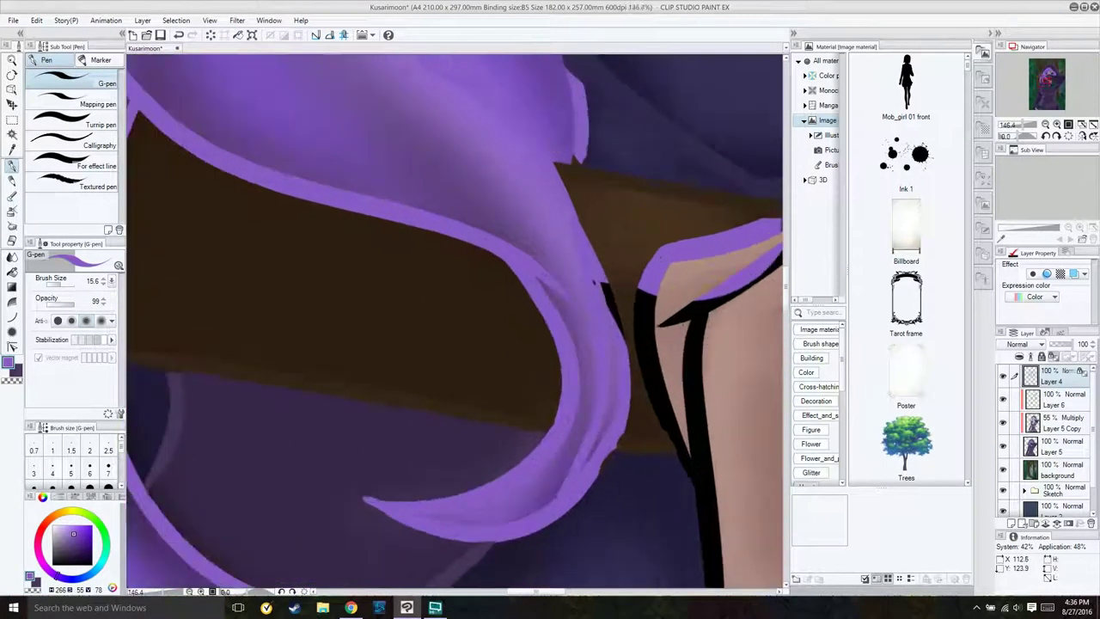
Step: Cover the black line along the hair curl beside the fingers with hair purple and clean the adjoining staff edge in sampled brown
{"action": "left_click_drag", "start_coordinate": [615, 411], "coordinate": [625, 335]}
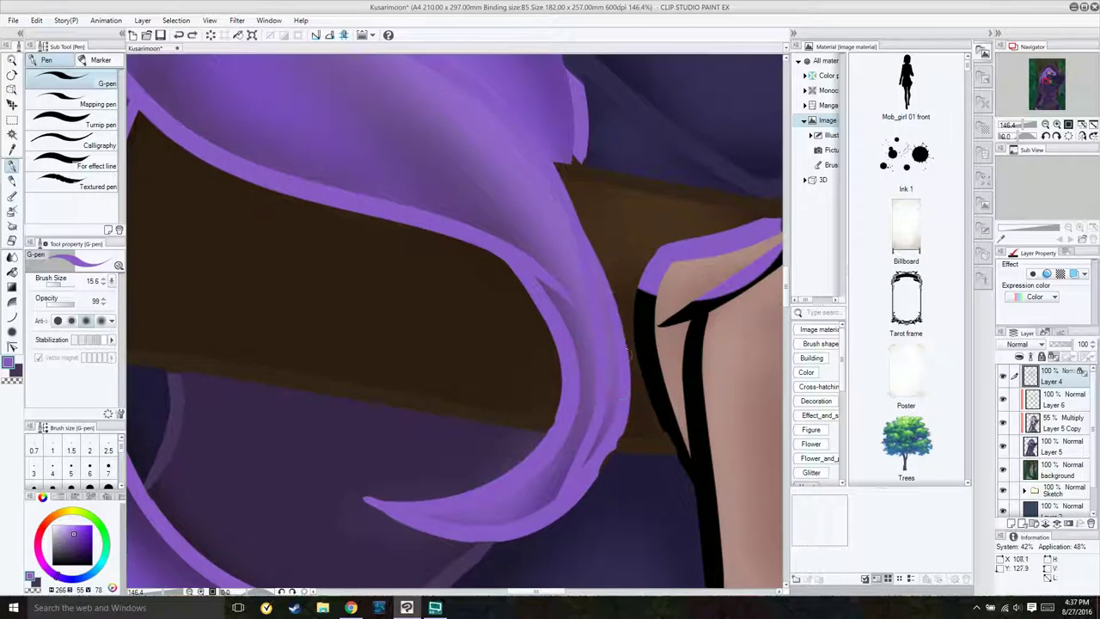
{"action": "key", "text": "ctrl+z"}
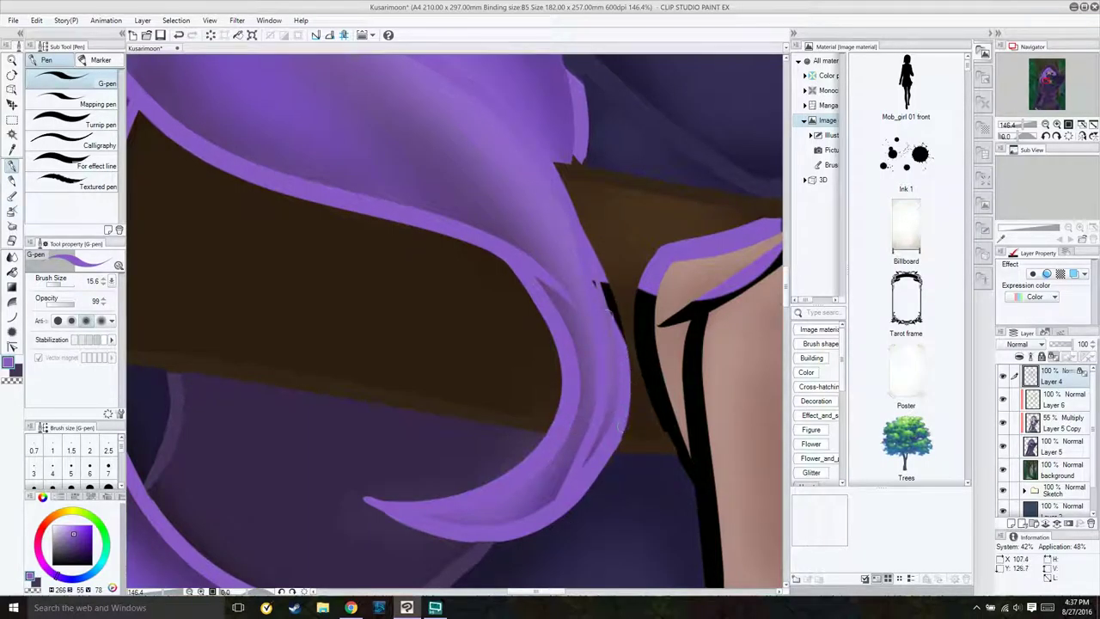
{"action": "key", "text": "ctrl+y"}
{"action": "scroll", "coordinate": [396, 487], "scroll_direction": "up", "scroll_amount": 6}
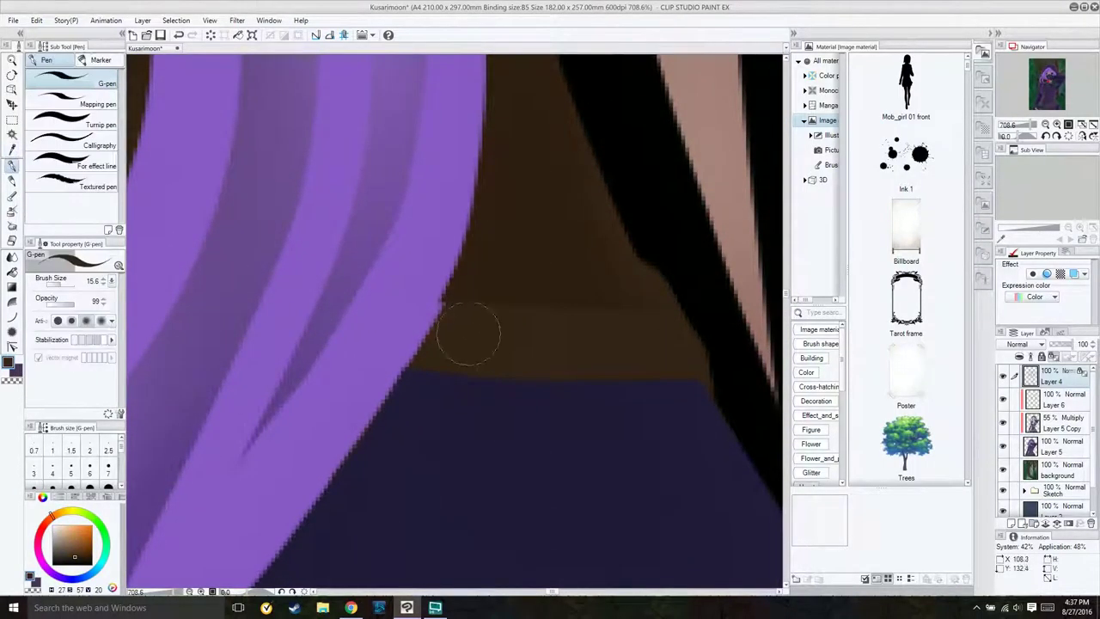
Step: Recolor the black tip of the pointed hair strand over the mask with sampled hair purple at size 15.6
{"action": "key", "text": "i"}
{"action": "scroll", "coordinate": [530, 168], "scroll_direction": "down", "scroll_amount": 8}
{"action": "scroll", "coordinate": [530, 168], "scroll_direction": "up", "scroll_amount": 3}
{"action": "key", "text": "p"}
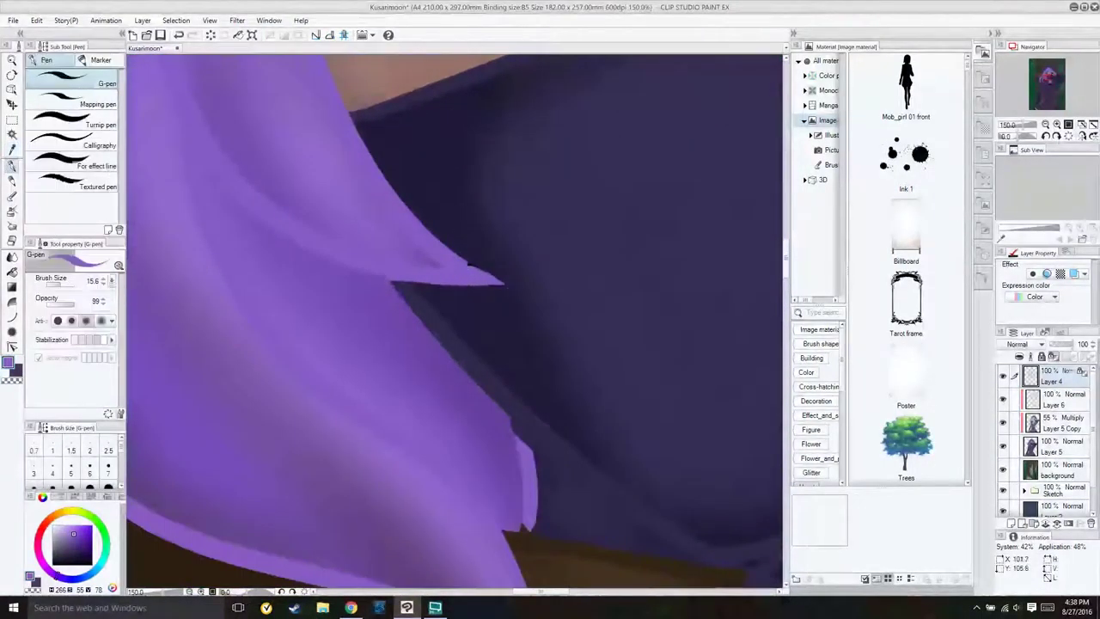
{"action": "scroll", "coordinate": [530, 168], "scroll_direction": "down", "scroll_amount": 4}
{"action": "scroll", "coordinate": [513, 353], "scroll_direction": "up", "scroll_amount": 2}
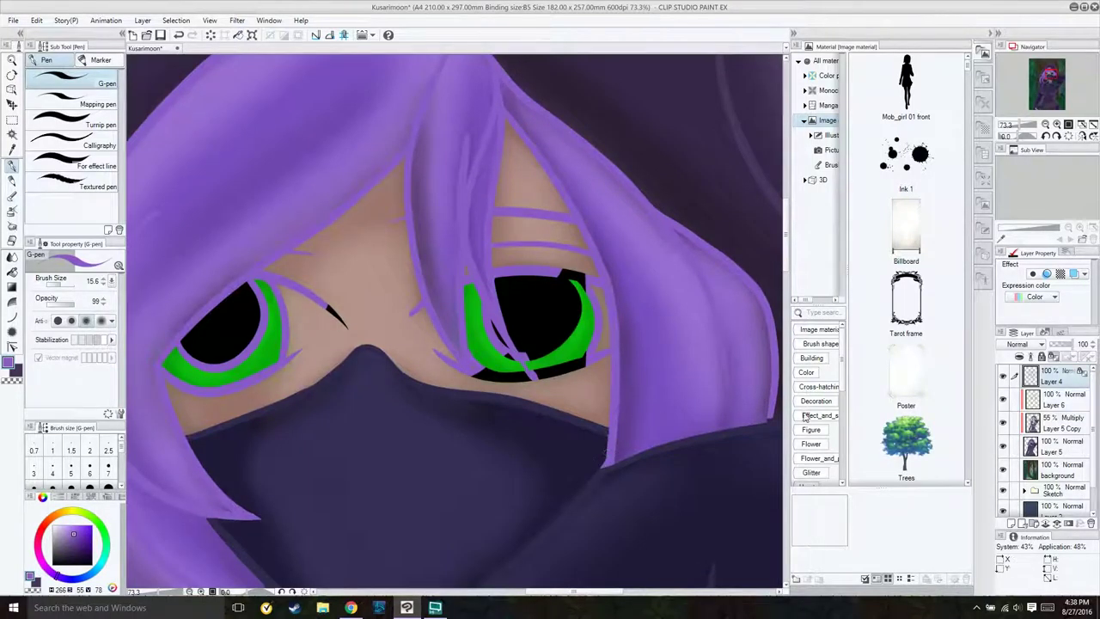
Step: Sample a skin tone and recolor the crease and lower lid lines around the eye nearer the pointed ear at size 15.6
{"action": "scroll", "coordinate": [481, 326], "scroll_direction": "down", "scroll_amount": 3}
{"action": "scroll", "coordinate": [481, 326], "scroll_direction": "up", "scroll_amount": 2}
{"action": "key", "text": "i"}
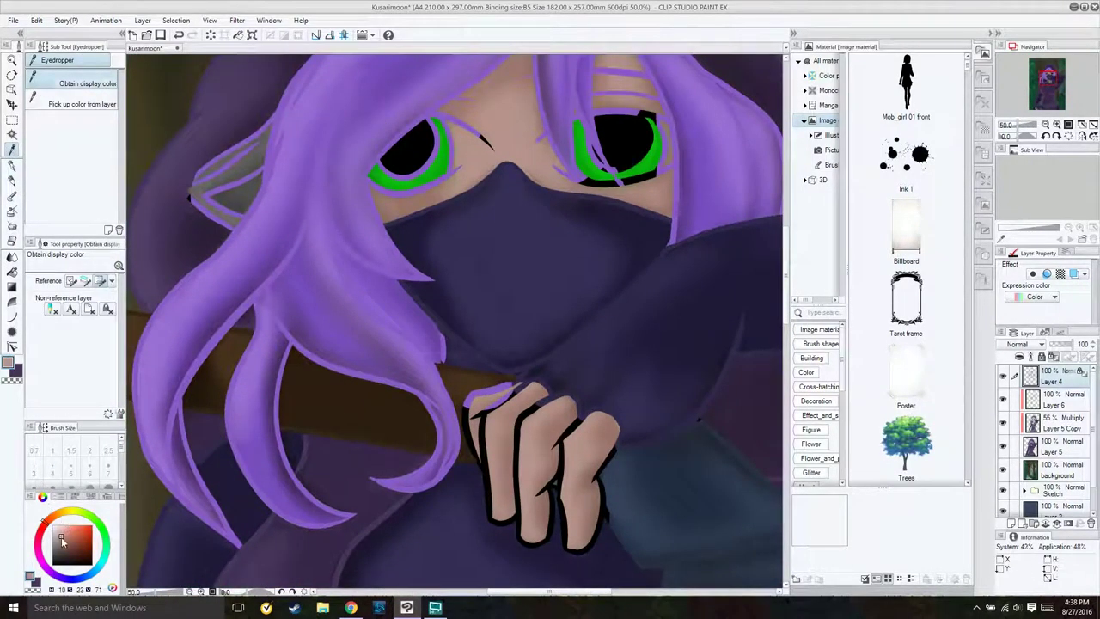
{"action": "key", "text": "p"}
{"action": "scroll", "coordinate": [512, 129], "scroll_direction": "up", "scroll_amount": 1}
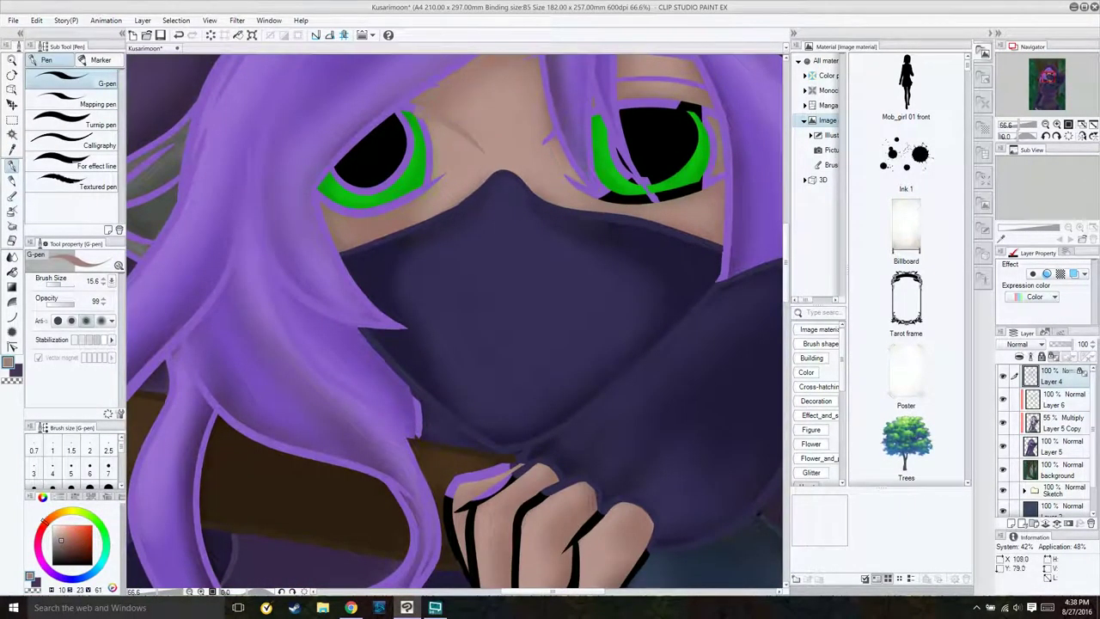
{"action": "left_click_drag", "start_coordinate": [334, 212], "coordinate": [397, 207]}
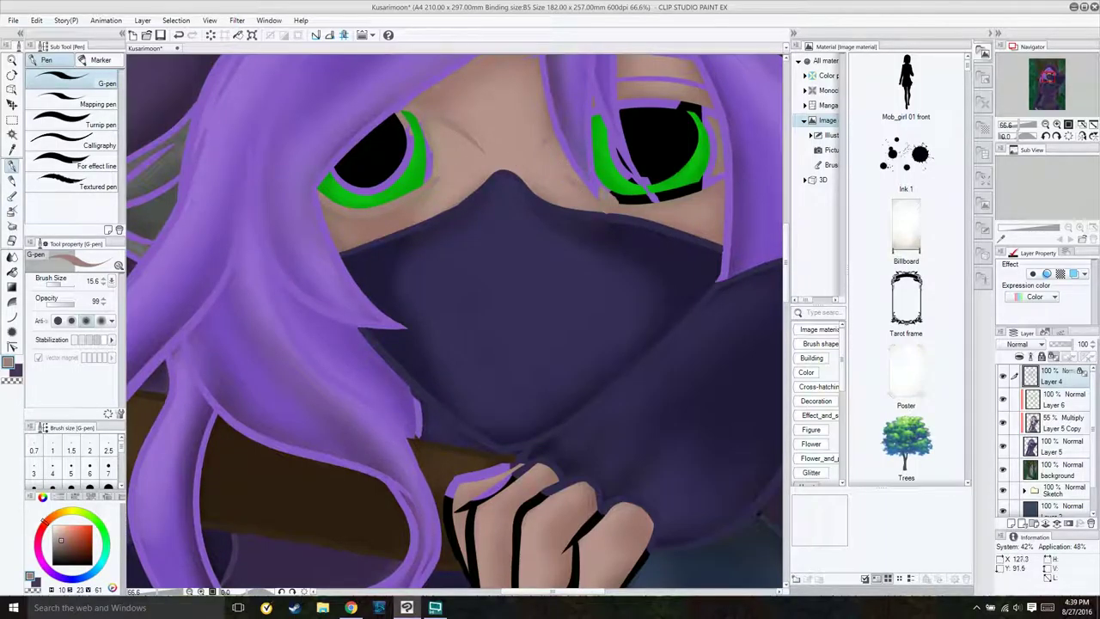
Step: Paint the black and purple lid outlines around the eye behind the hair strands with the skin tone at size 15.6
{"action": "scroll", "coordinate": [747, 116], "scroll_direction": "up", "scroll_amount": 3}
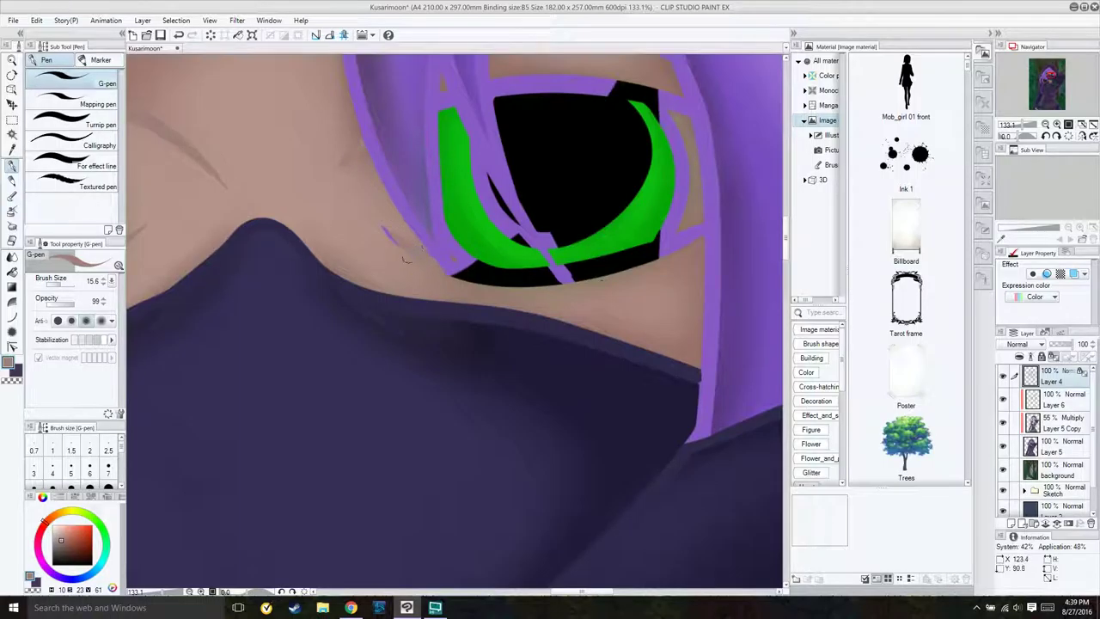
{"action": "mouse_move", "coordinate": [450, 270]}
{"action": "left_mouse_down"}
{"action": "mouse_move", "coordinate": [565, 278]}
{"action": "mouse_move", "coordinate": [685, 245]}
{"action": "left_mouse_up"}
{"action": "left_click_drag", "start_coordinate": [665, 96], "coordinate": [439, 99]}
{"action": "scroll", "coordinate": [516, 283], "scroll_direction": "down", "scroll_amount": 3}
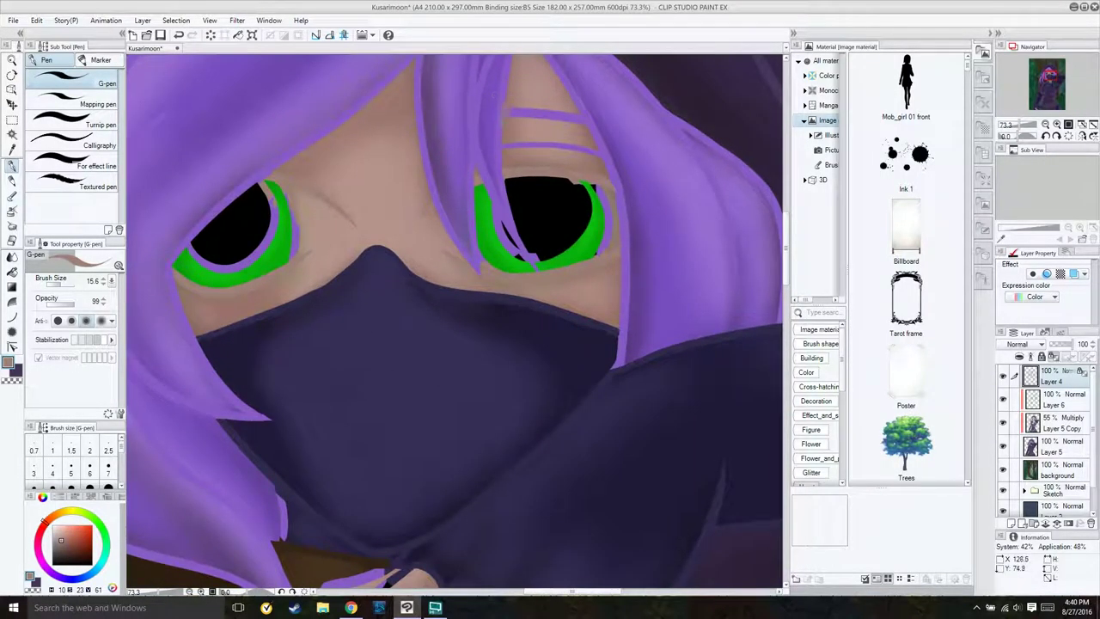
Step: Clean the hair strand edges around the eye with sampled hair purple and the corner where hair meets mask with dark indigo
{"action": "left_click", "coordinate": [270, 146], "text": "alt"}
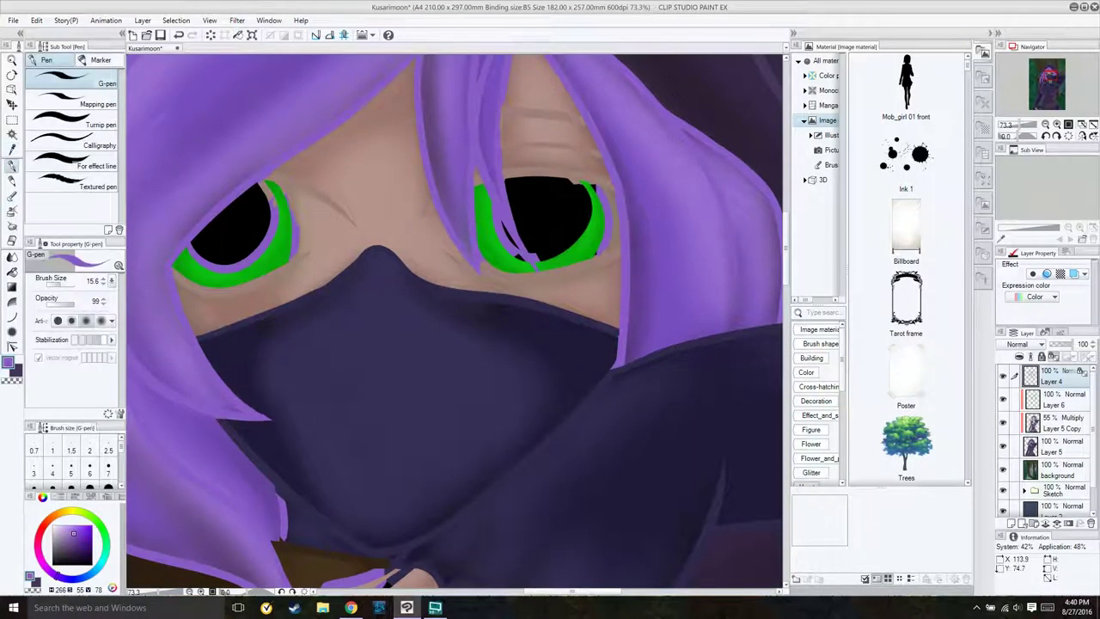
{"action": "scroll", "coordinate": [535, 78], "scroll_direction": "up", "scroll_amount": 6}
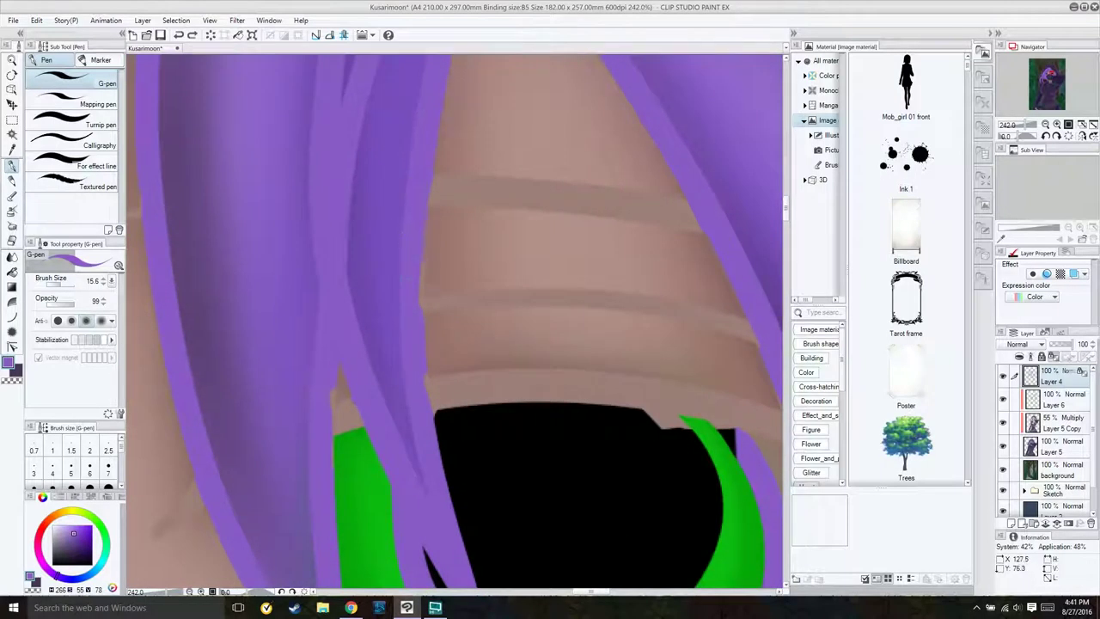
{"action": "scroll", "coordinate": [445, 441], "scroll_direction": "down", "scroll_amount": 1}
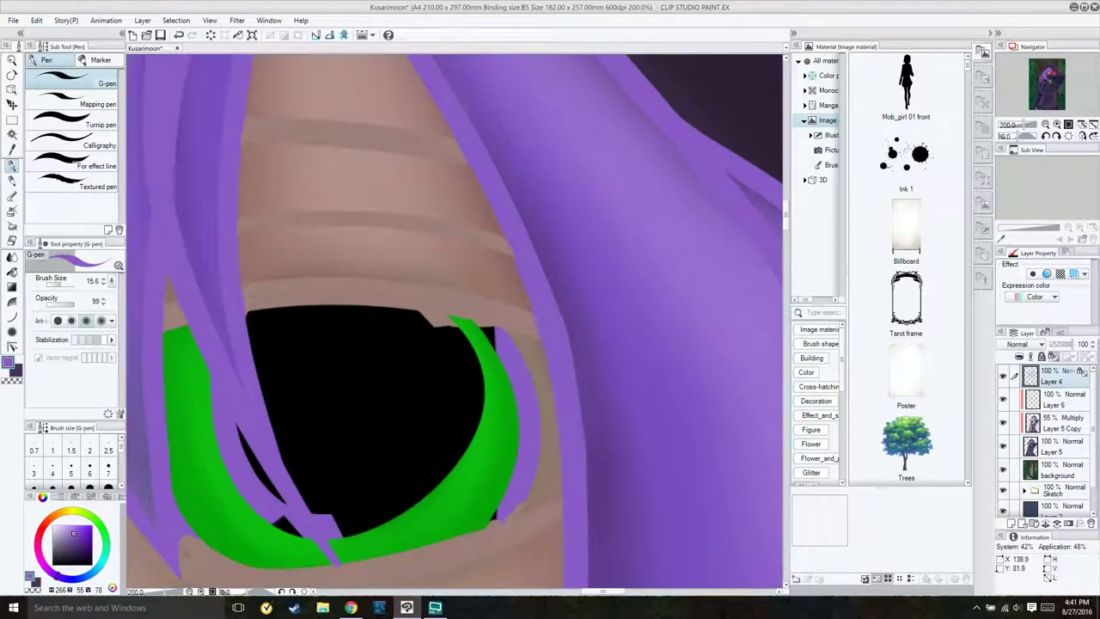
{"action": "scroll", "coordinate": [353, 206], "scroll_direction": "down", "scroll_amount": 4}
{"action": "scroll", "coordinate": [353, 206], "scroll_direction": "up", "scroll_amount": 7}
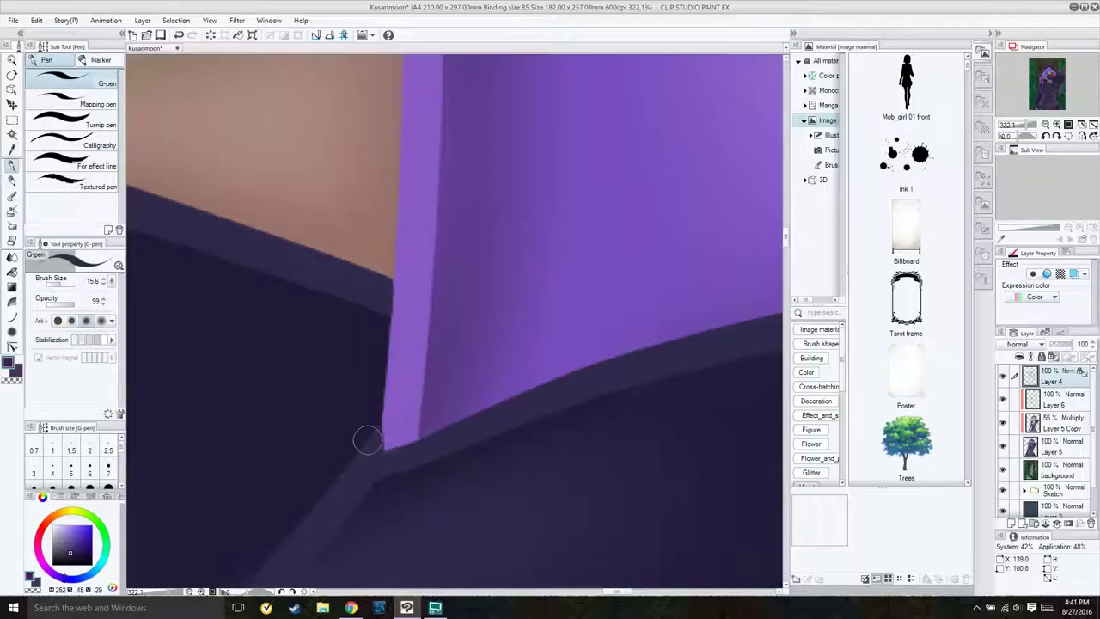
{"action": "scroll", "coordinate": [463, 504], "scroll_direction": "down", "scroll_amount": 5}
Step: Touch up the hood's outer edge where it meets the raised arm in dark purple with the G-pen at size 23.4
{"action": "scroll", "coordinate": [344, 326], "scroll_direction": "down", "scroll_amount": 3}
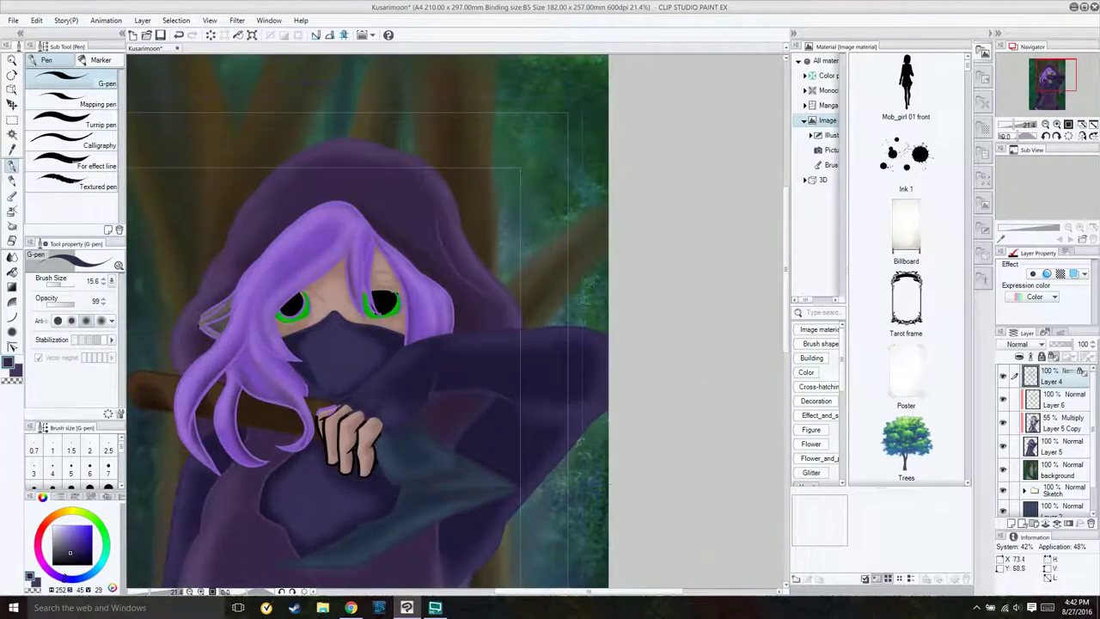
{"action": "scroll", "coordinate": [344, 326], "scroll_direction": "up", "scroll_amount": 5}
{"action": "scroll", "coordinate": [343, 327], "scroll_direction": "down", "scroll_amount": 4}
{"action": "scroll", "coordinate": [495, 352], "scroll_direction": "up", "scroll_amount": 5}
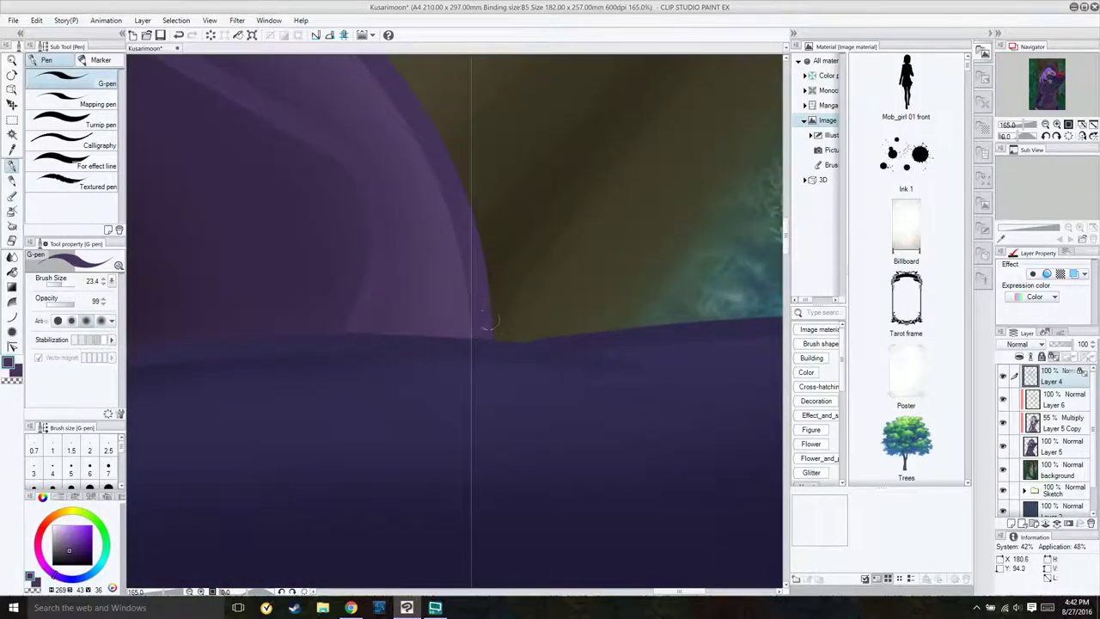
{"action": "scroll", "coordinate": [487, 322], "scroll_direction": "down", "scroll_amount": 4}
{"action": "scroll", "coordinate": [413, 257], "scroll_direction": "up", "scroll_amount": 4}
Step: Sample the hair purple and recolor the brow line above the eye behind the hair strands at size 23.4
{"action": "left_click", "coordinate": [252, 168], "text": "alt"}
{"action": "left_click_drag", "start_coordinate": [359, 222], "coordinate": [421, 225]}
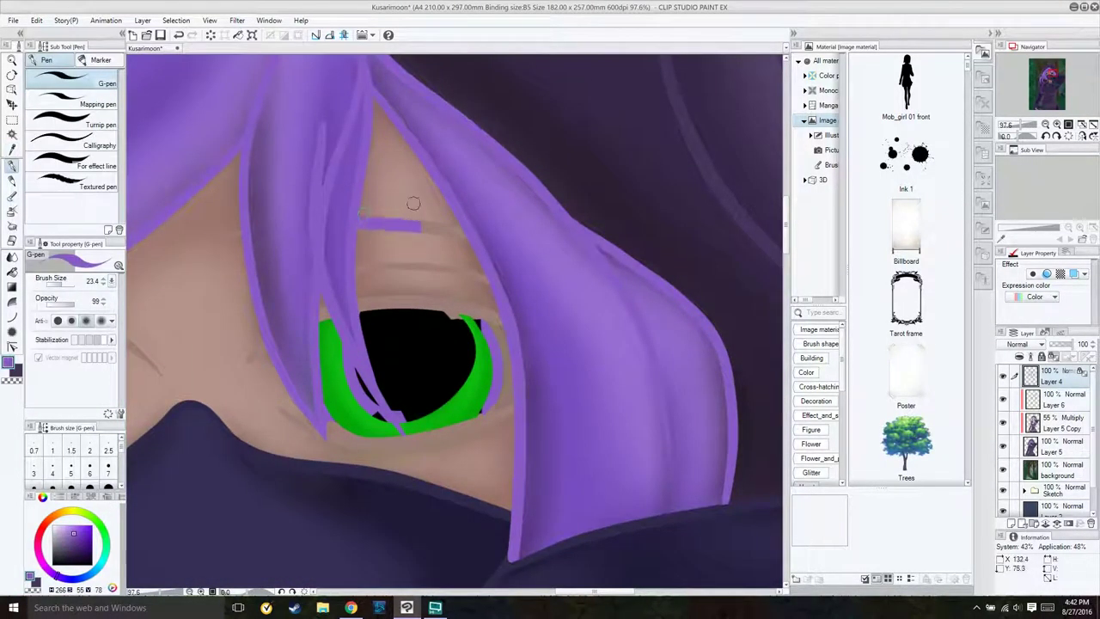
{"action": "scroll", "coordinate": [414, 203], "scroll_direction": "down", "scroll_amount": 4}
{"action": "scroll", "coordinate": [344, 257], "scroll_direction": "up", "scroll_amount": 4}
{"action": "key", "text": "alt"}
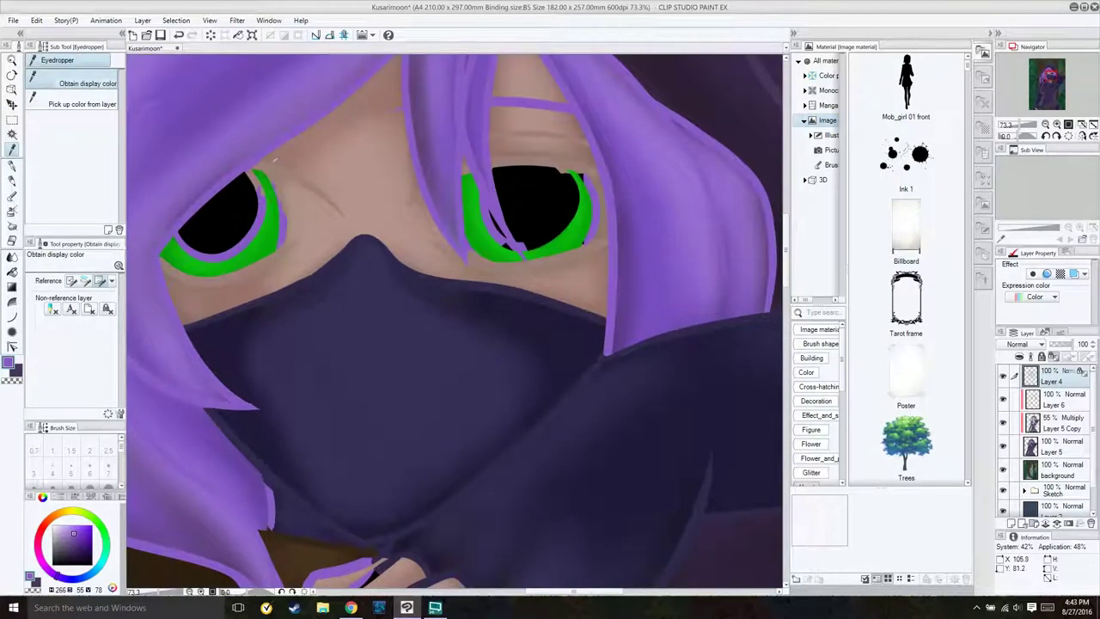
Step: Sample a skin tone and paint over the black outlines of the knuckles and fingers gripping the staff at size 23.4
{"action": "scroll", "coordinate": [386, 344], "scroll_direction": "down", "scroll_amount": 2}
{"action": "scroll", "coordinate": [344, 327], "scroll_direction": "up", "scroll_amount": 2}
{"action": "left_click", "coordinate": [344, 327], "text": "alt"}
{"action": "left_click_drag", "start_coordinate": [219, 275], "coordinate": [313, 221]}
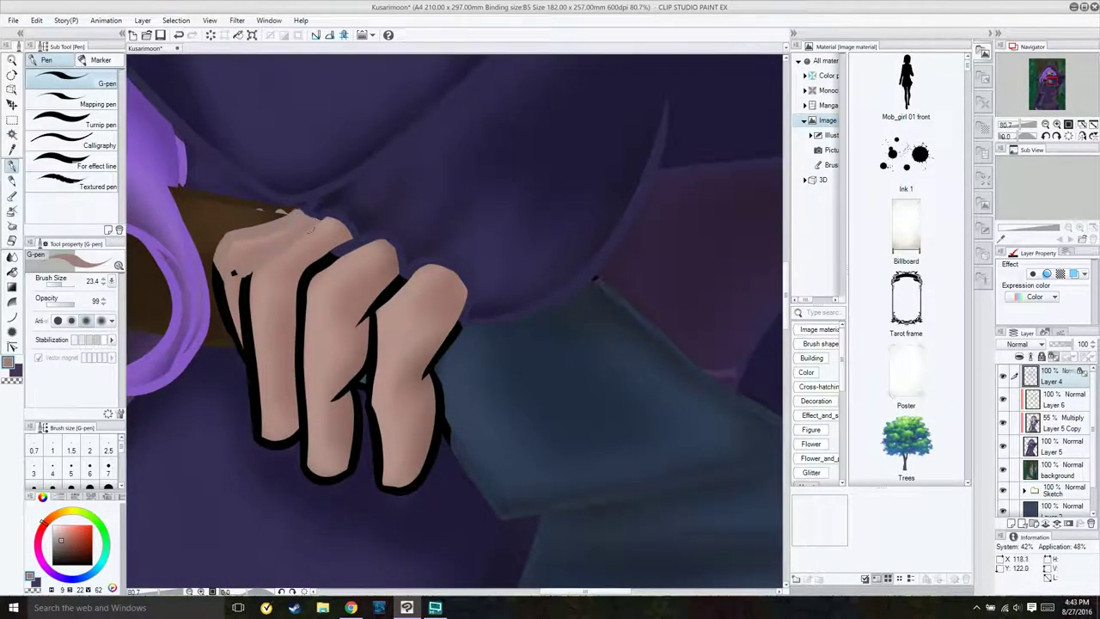
{"action": "mouse_move", "coordinate": [385, 296]}
{"action": "left_mouse_down"}
{"action": "mouse_move", "coordinate": [362, 377]}
{"action": "mouse_move", "coordinate": [386, 494]}
{"action": "mouse_move", "coordinate": [427, 386]}
{"action": "left_mouse_up"}
{"action": "left_click_drag", "start_coordinate": [309, 257], "coordinate": [301, 361]}
{"action": "left_click_drag", "start_coordinate": [219, 267], "coordinate": [266, 446]}
{"action": "left_click_drag", "start_coordinate": [296, 330], "coordinate": [313, 479]}
{"action": "left_click_drag", "start_coordinate": [313, 479], "coordinate": [348, 468]}
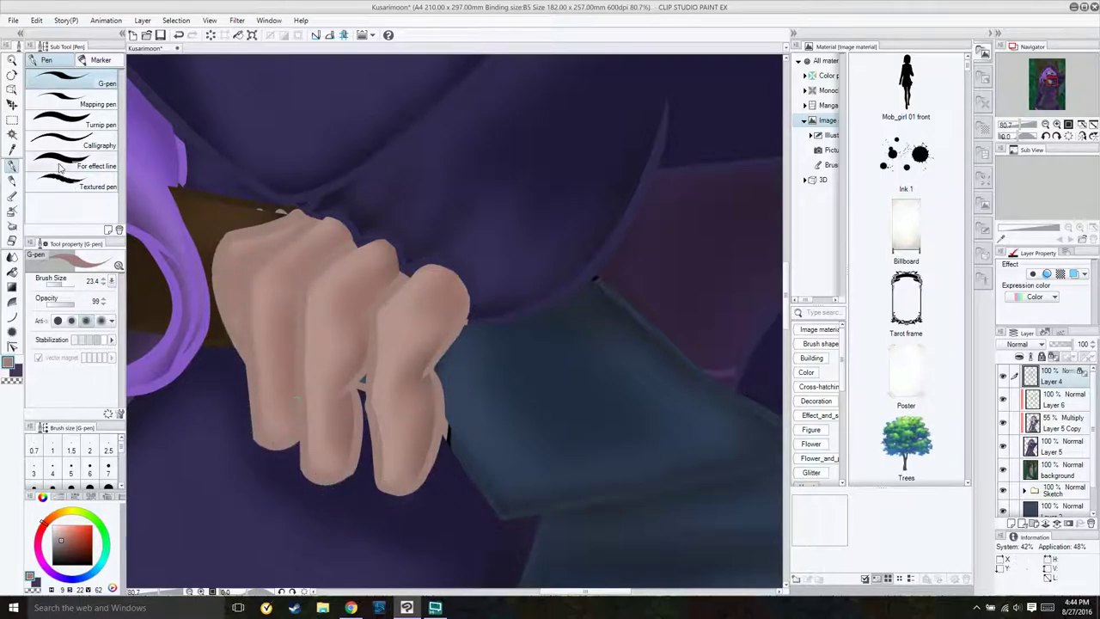
Step: Clean up the staff's edge above the first knuckle in dark brown with the G-pen at size 12.8
{"action": "scroll", "coordinate": [243, 216], "scroll_direction": "up", "scroll_amount": 5}
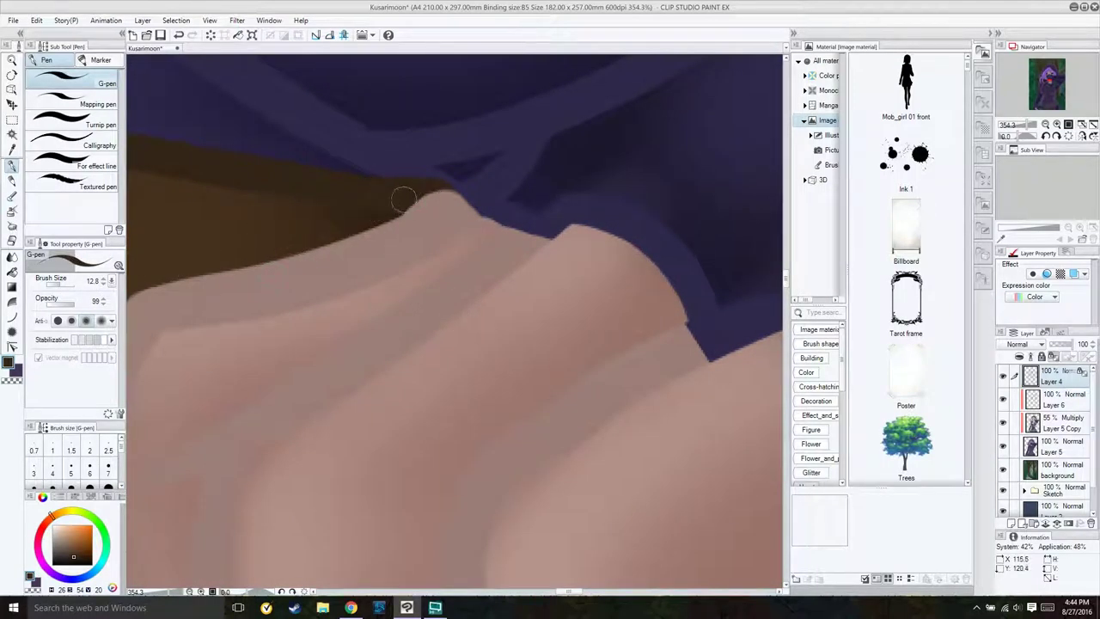
{"action": "left_click_drag", "start_coordinate": [403, 200], "coordinate": [464, 186]}
{"action": "scroll", "coordinate": [404, 200], "scroll_direction": "down", "scroll_amount": 5}
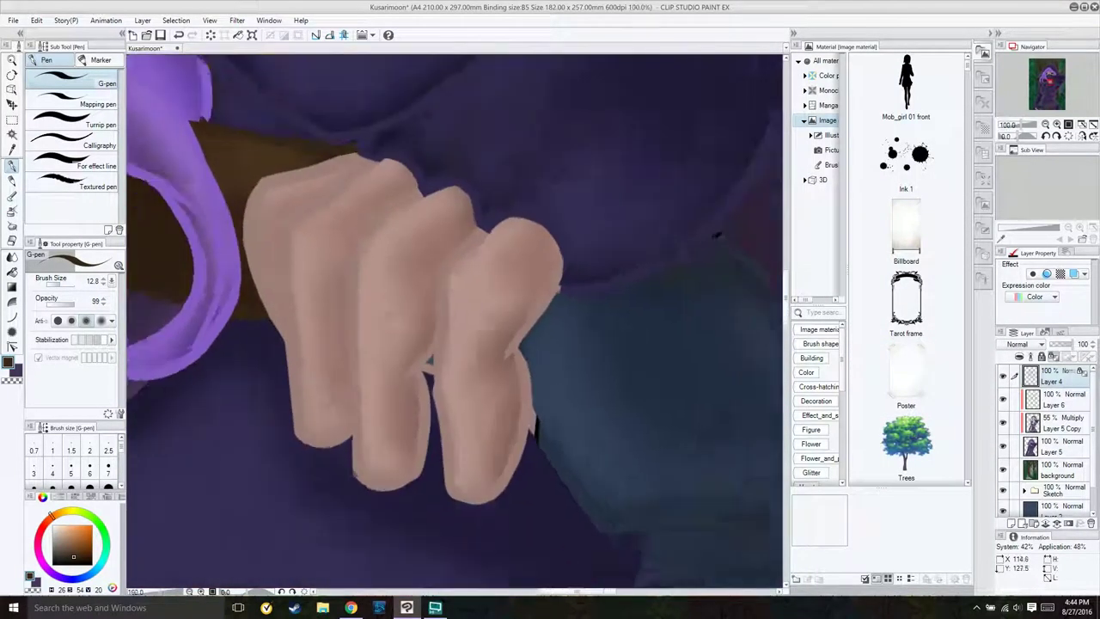
Step: Refine the corner where staff, knuckles and mask cloth meet, using indigo at size 12.8 and dark brown at size 3.8
{"action": "scroll", "coordinate": [238, 216], "scroll_direction": "down", "scroll_amount": 1}
{"action": "scroll", "coordinate": [238, 215], "scroll_direction": "up", "scroll_amount": 4}
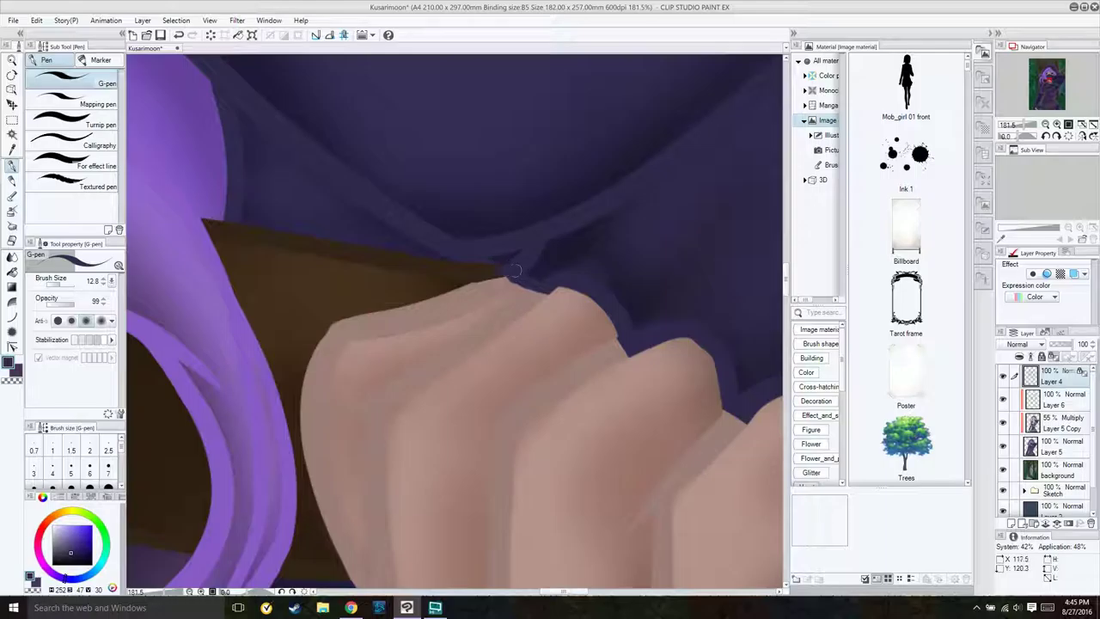
{"action": "key", "text": "ctrl+plus"}
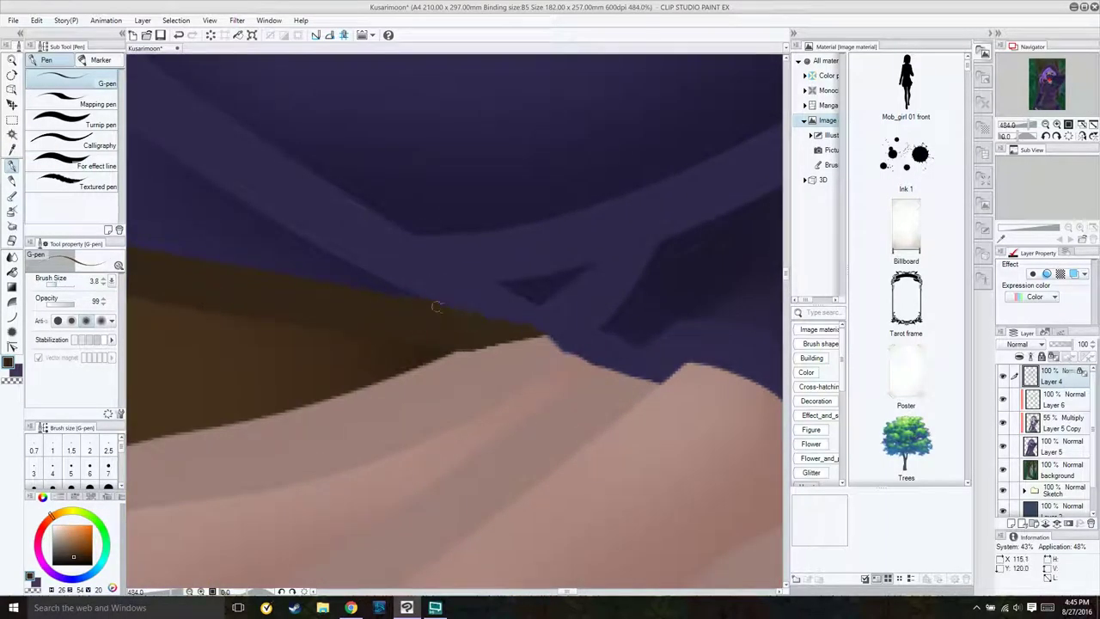
{"action": "scroll", "coordinate": [542, 330], "scroll_direction": "down", "scroll_amount": 4}
{"action": "scroll", "coordinate": [519, 258], "scroll_direction": "up", "scroll_amount": 3}
{"action": "key", "text": "e"}
{"action": "key", "text": "p"}
{"action": "scroll", "coordinate": [519, 258], "scroll_direction": "down", "scroll_amount": 4}
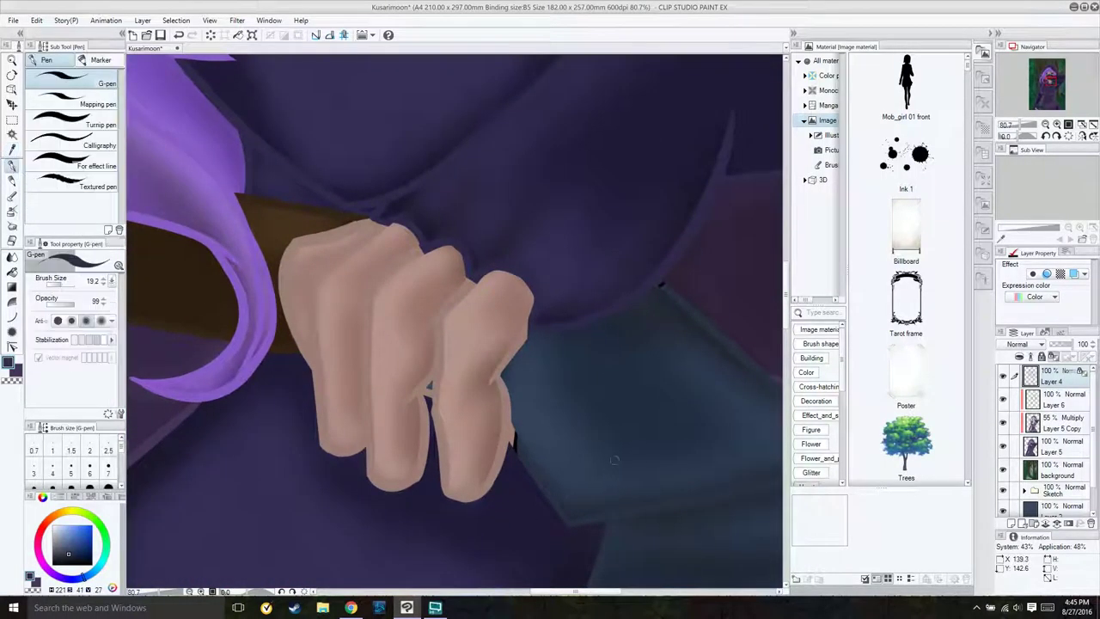
Step: Touch up the leftover line fragments around the gripping fingers with dark blue, using a fine G-pen
{"action": "scroll", "coordinate": [425, 404], "scroll_direction": "up", "scroll_amount": 2}
{"action": "scroll", "coordinate": [243, 309], "scroll_direction": "up", "scroll_amount": 3}
{"action": "mouse_move", "coordinate": [348, 378]}
{"action": "left_mouse_down"}
{"action": "mouse_move", "coordinate": [330, 412]}
{"action": "mouse_move", "coordinate": [313, 408]}
{"action": "left_mouse_up"}
{"action": "scroll", "coordinate": [313, 409], "scroll_direction": "down", "scroll_amount": 3}
{"action": "left_click_drag", "start_coordinate": [344, 258], "coordinate": [601, 516]}
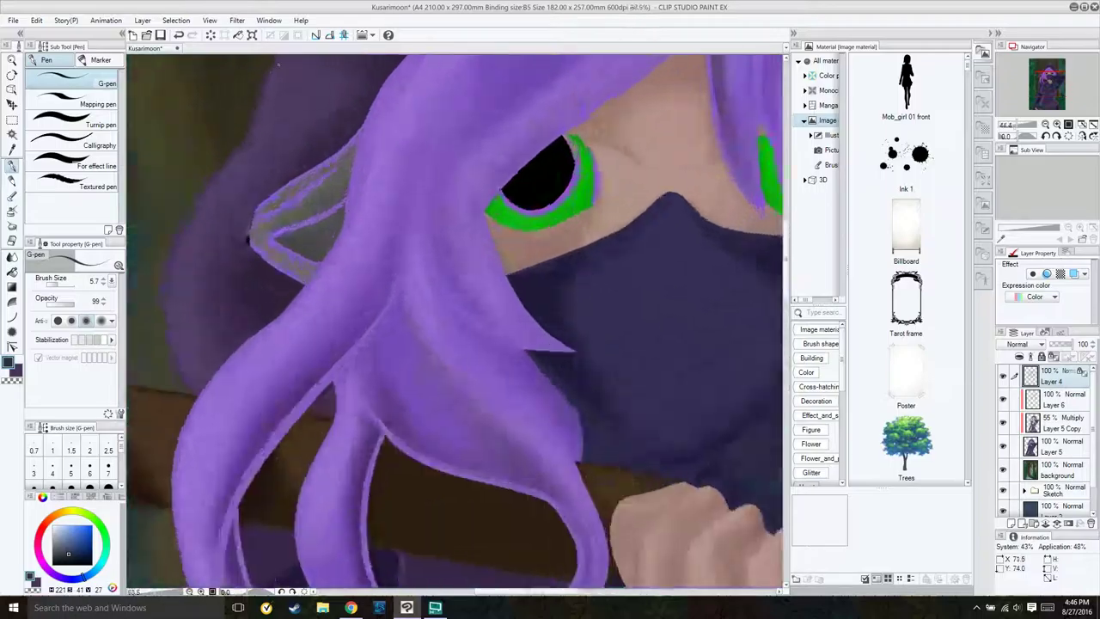
Step: Sample the ear's gray and paint over the purple and black outlines of the pointed ear at size 96.5
{"action": "scroll", "coordinate": [430, 301], "scroll_direction": "up", "scroll_amount": 2}
{"action": "left_click", "coordinate": [283, 370], "text": "alt"}
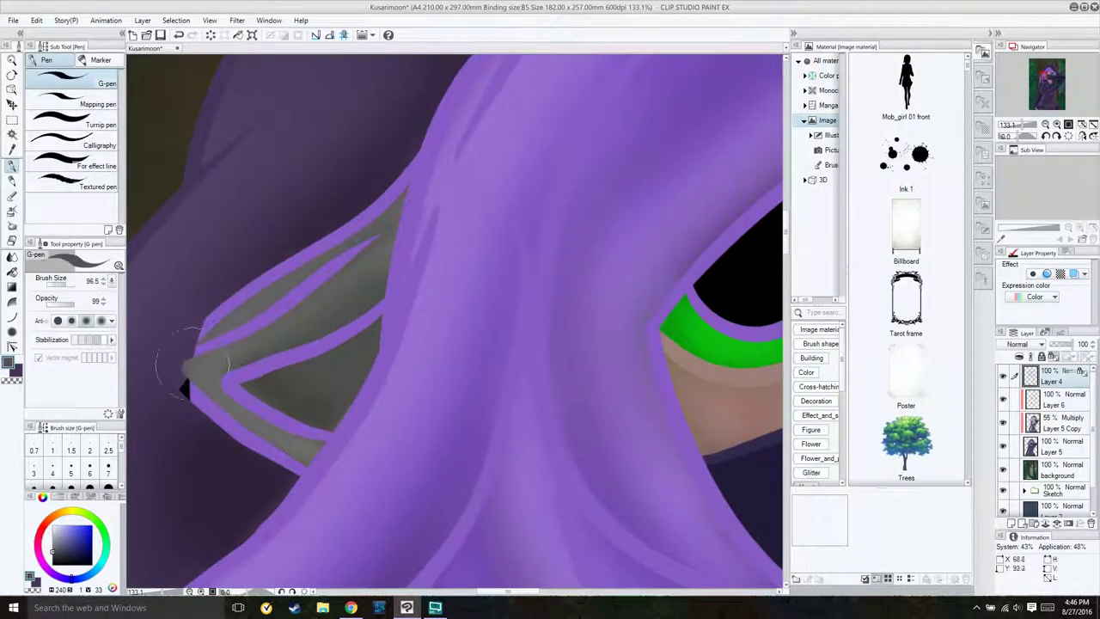
{"action": "left_click_drag", "start_coordinate": [223, 378], "coordinate": [395, 193]}
{"action": "left_click_drag", "start_coordinate": [404, 154], "coordinate": [257, 404]}
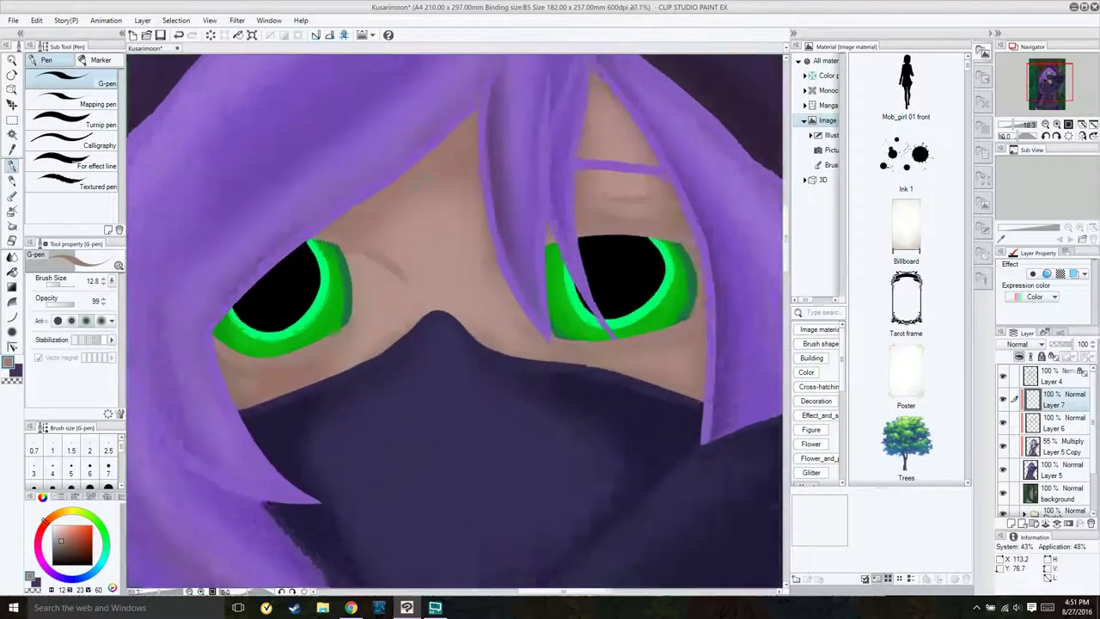
Step: Select the iris areas of both eyes using Layer 4, fill them with dark green on Layer 7, and deselect
{"action": "key", "text": "ctrl+alt+0"}
{"action": "key", "text": "w"}
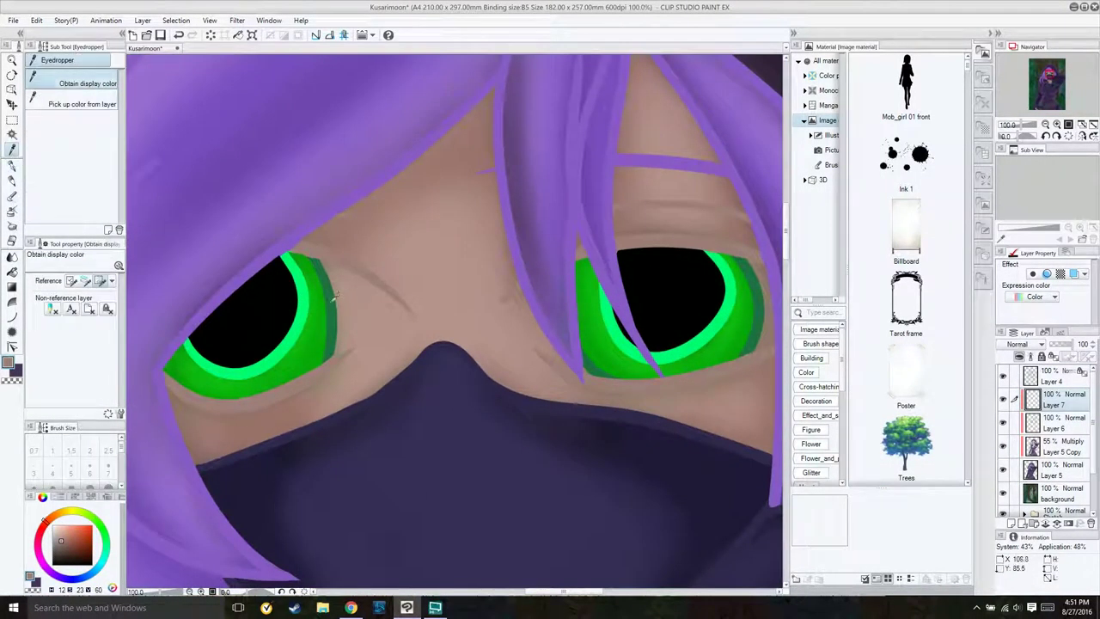
{"action": "left_click", "coordinate": [1063, 376]}
{"action": "left_click", "coordinate": [728, 348]}
{"action": "left_click", "coordinate": [728, 348], "text": "shift"}
{"action": "left_click", "coordinate": [1062, 399]}
{"action": "left_click", "coordinate": [494, 413]}
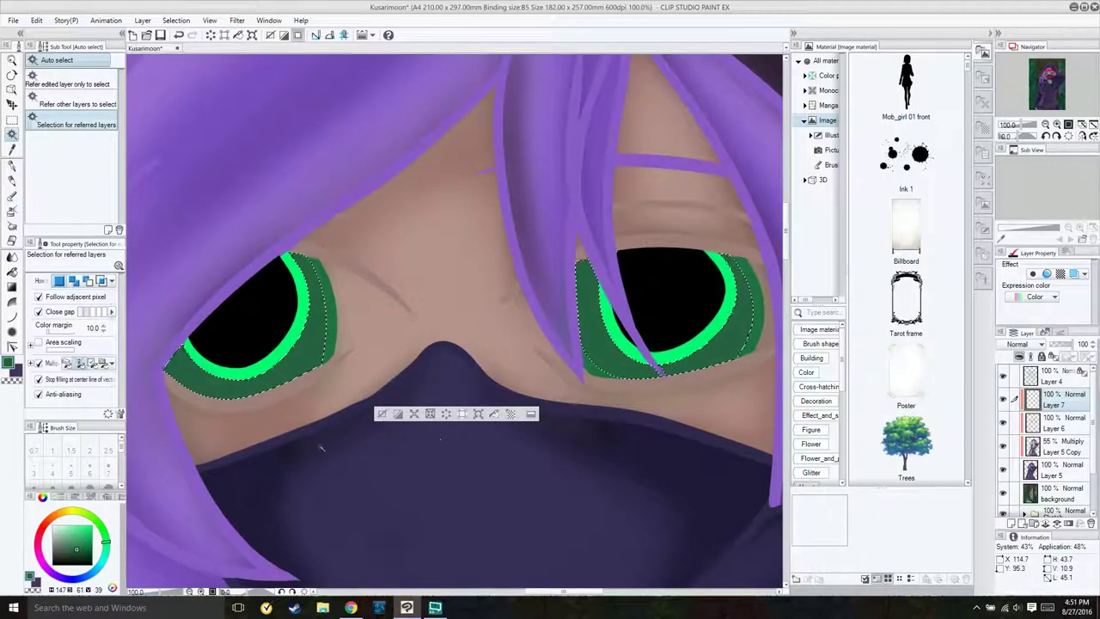
{"action": "left_click", "coordinate": [382, 413]}
{"action": "scroll", "coordinate": [387, 412], "scroll_direction": "down", "scroll_amount": 3}
{"action": "scroll", "coordinate": [387, 412], "scroll_direction": "up", "scroll_amount": 3}
Step: Lighten both irises around the bright green rings with pale green Transparent watercolor at size 23.4
{"action": "key", "text": "p"}
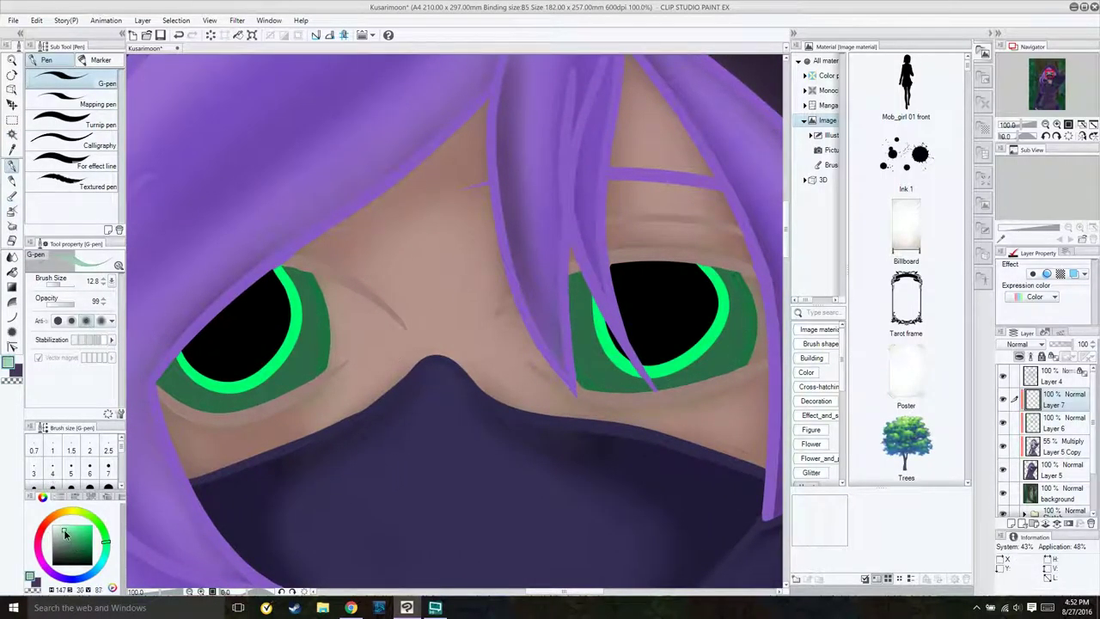
{"action": "key", "text": "b"}
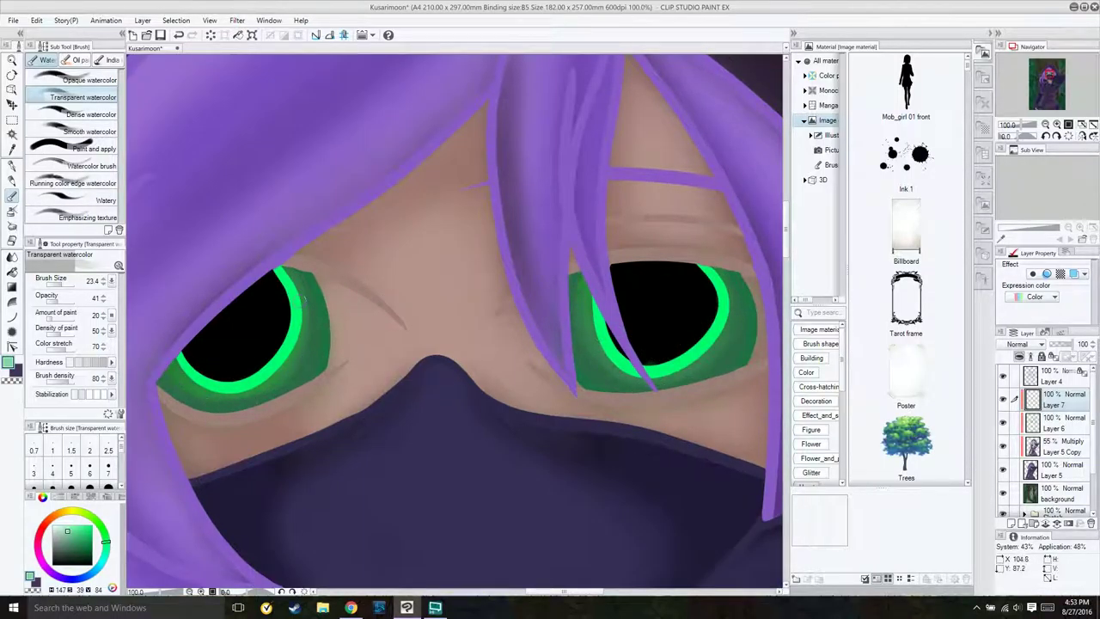
Step: Paint a round white highlight in each pupil with the Running color edge watercolor brush at size 64.4
{"action": "left_click", "coordinate": [51, 525]}
{"action": "left_click", "coordinate": [73, 183]}
{"action": "left_click_drag", "start_coordinate": [225, 320], "coordinate": [239, 284]}
{"action": "left_click_drag", "start_coordinate": [651, 283], "coordinate": [660, 290]}
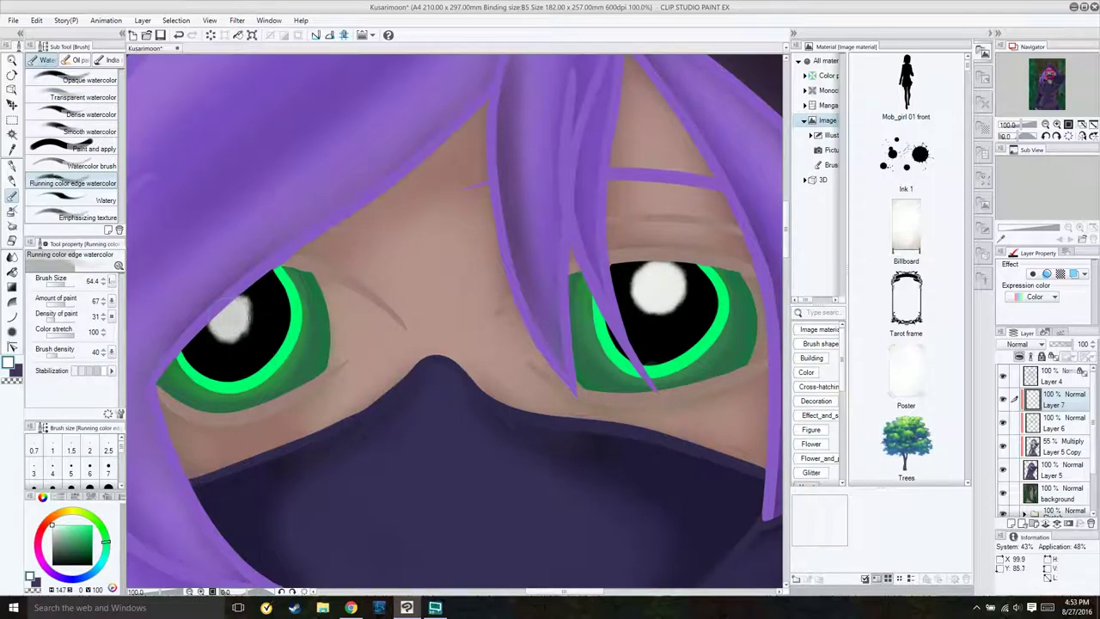
{"action": "left_click_drag", "start_coordinate": [219, 296], "coordinate": [236, 318]}
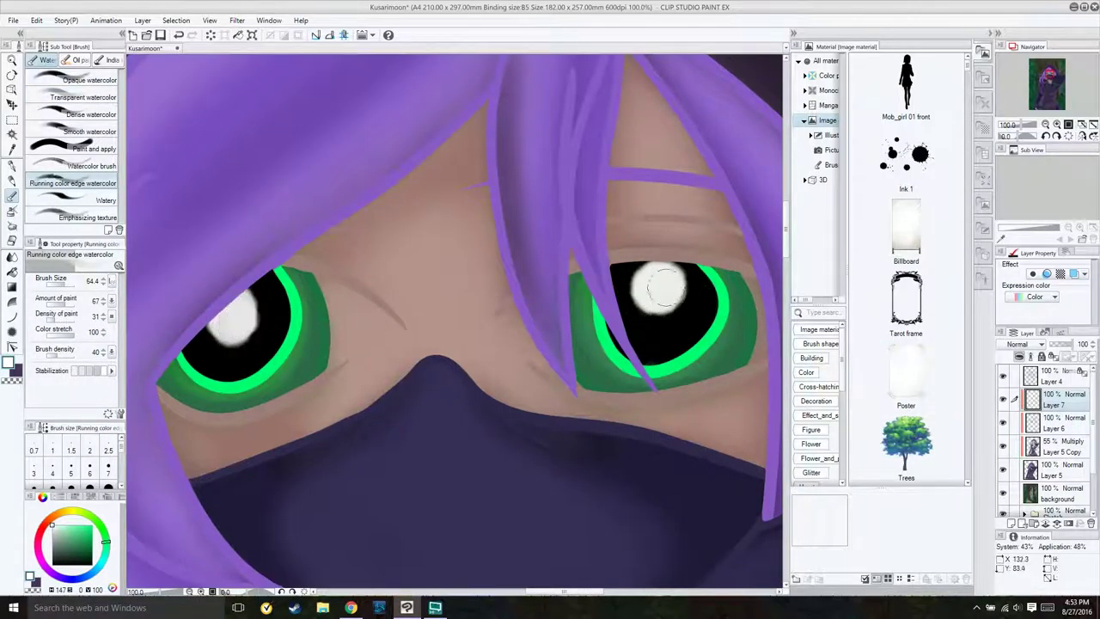
{"action": "left_click_drag", "start_coordinate": [652, 283], "coordinate": [675, 310]}
Step: Add a new layer and paint a small white secondary highlight at the lower edge of the ear-side eye at size 28.7
{"action": "scroll", "coordinate": [219, 250], "scroll_direction": "down", "scroll_amount": 1}
{"action": "key", "text": "bracketleft"}
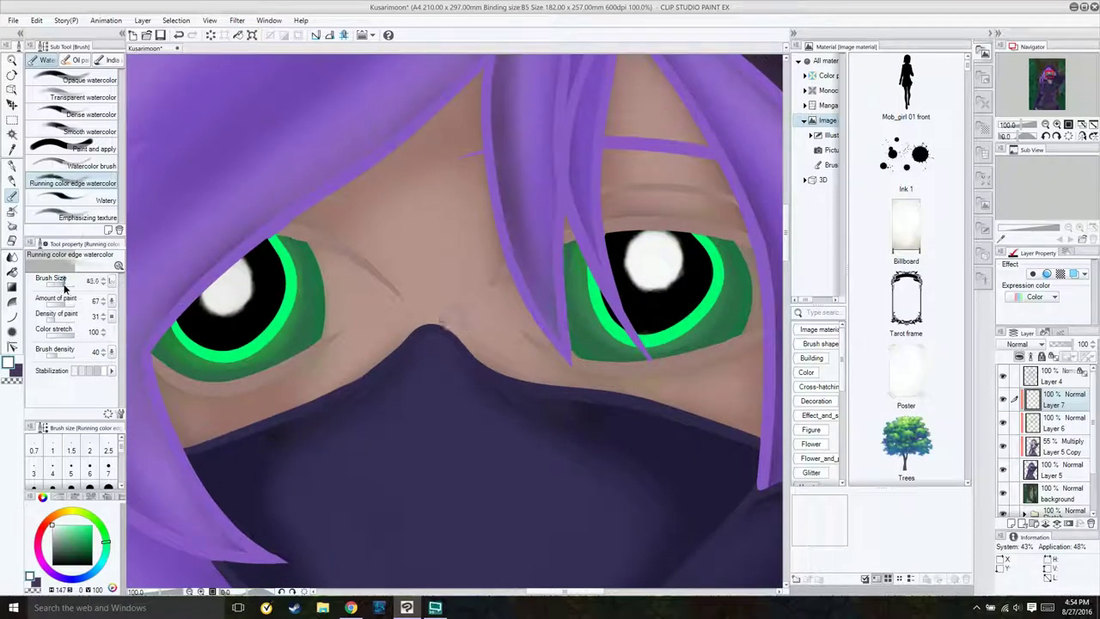
{"action": "left_click_drag", "start_coordinate": [211, 322], "coordinate": [191, 337]}
{"action": "left_click", "coordinate": [1011, 523]}
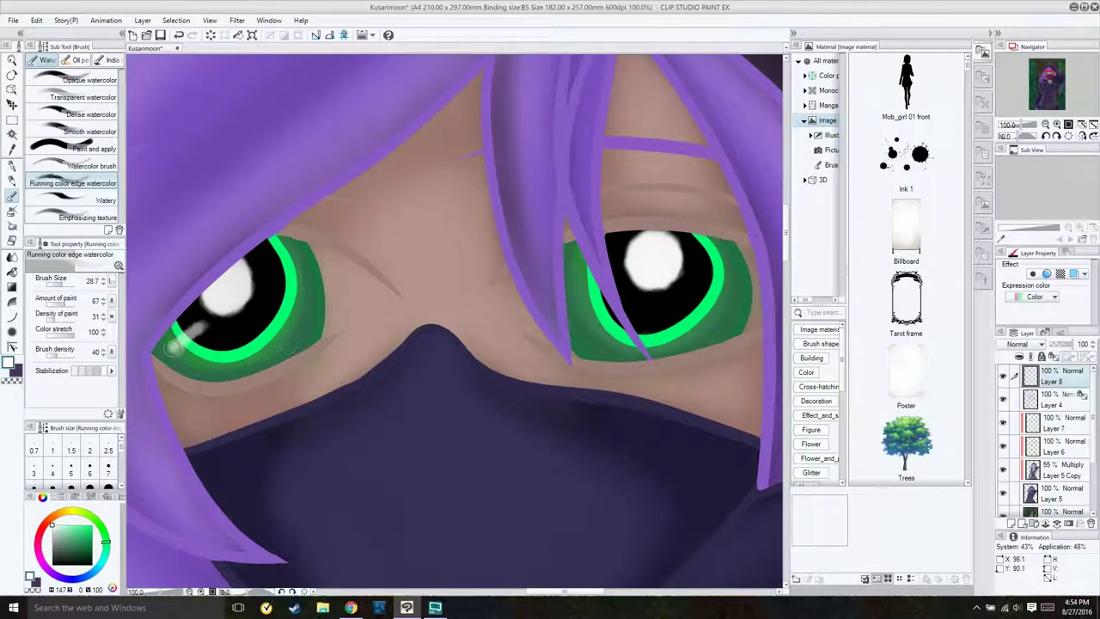